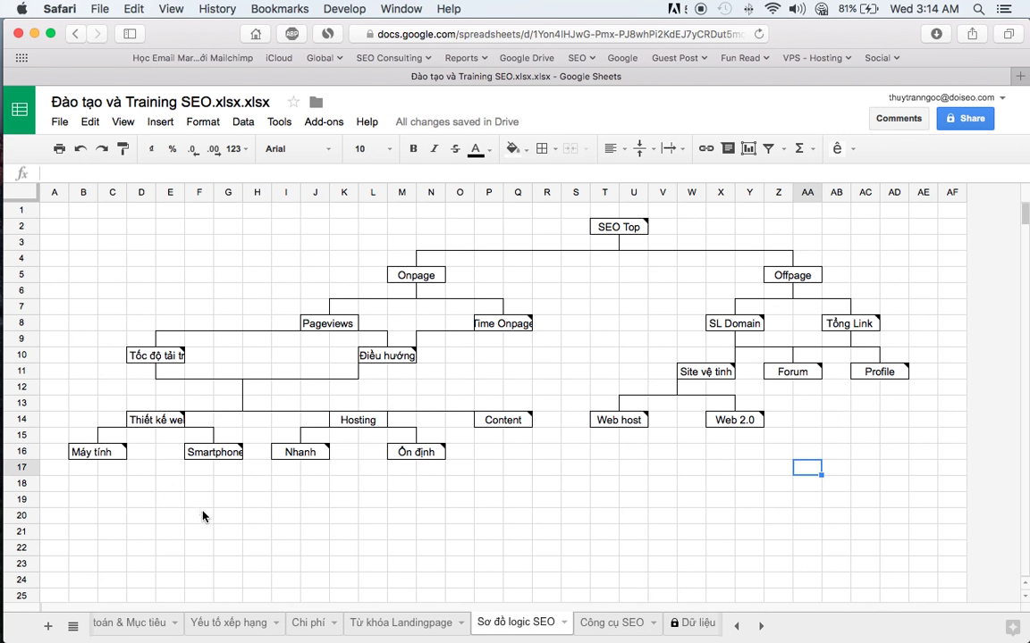
- Copy the Addon Ahrefs link from cell C18 of the Công cụ SEO sheet for Firefox
{"action": "left_click", "coordinate": [203, 516]}
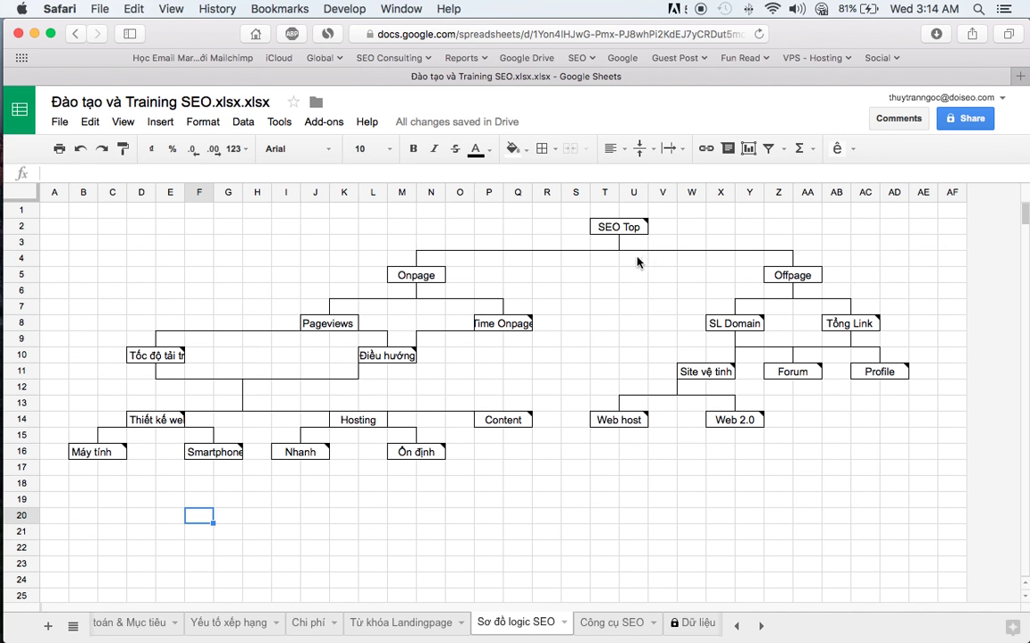
{"action": "scroll", "coordinate": [669, 622], "scroll_direction": "right", "scroll_amount": 5}
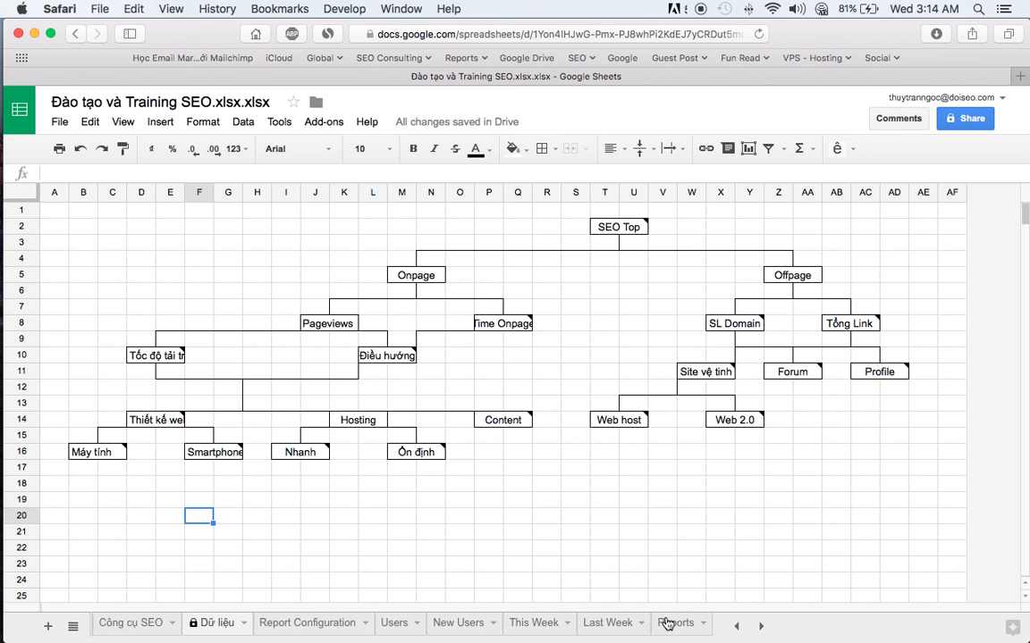
{"action": "scroll", "coordinate": [667, 622], "scroll_direction": "left", "scroll_amount": 10}
{"action": "scroll", "coordinate": [667, 623], "scroll_direction": "right", "scroll_amount": 5}
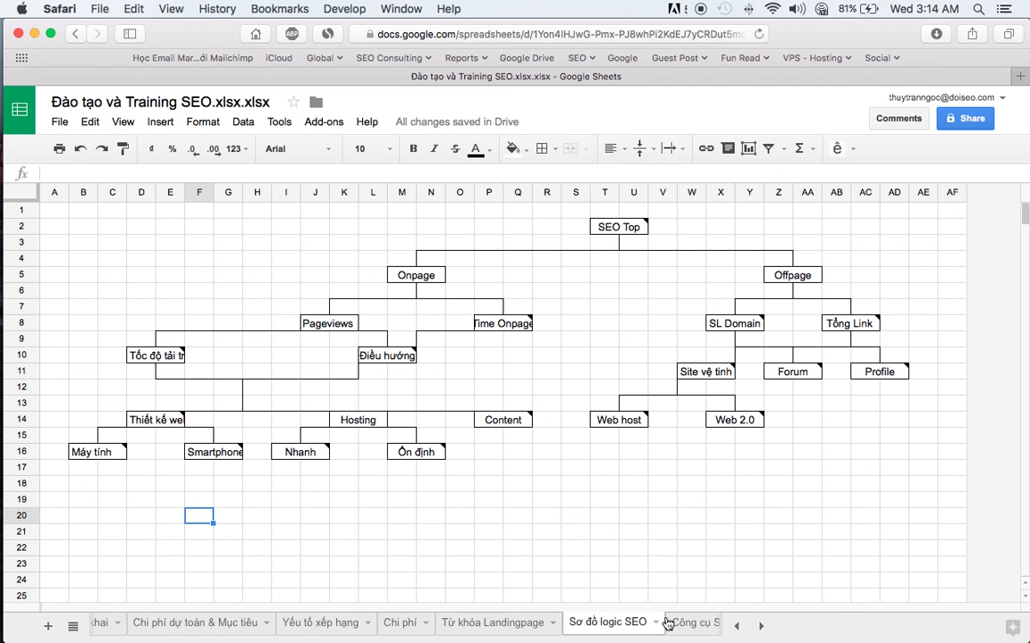
{"action": "left_click", "coordinate": [684, 623]}
{"action": "left_click", "coordinate": [189, 483]}
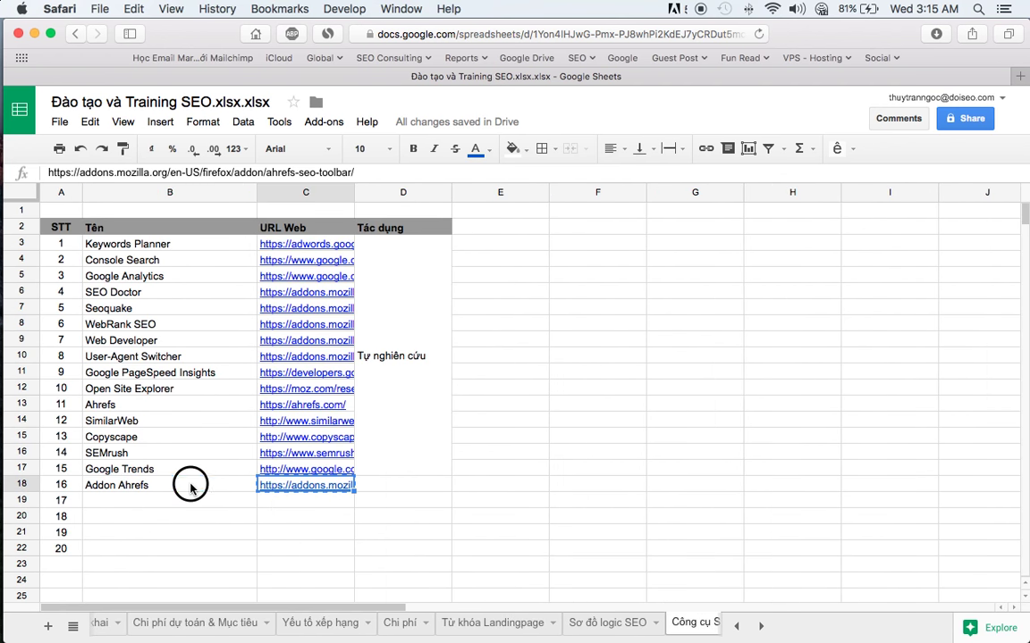
{"action": "left_click", "coordinate": [283, 487]}
{"action": "key", "text": "super+Tab"}
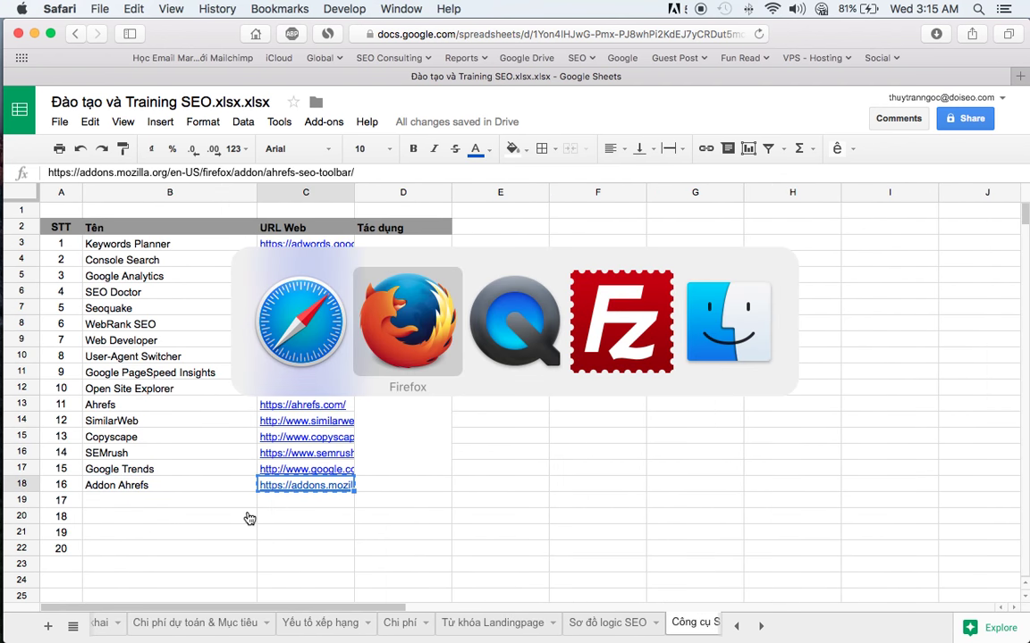
- Load the copied link to open the Ahrefs SEO Toolbar add-on page in Firefox
{"action": "type", "text": "https://addons.mozilla.org/en-US/firefox/addon/ahrefs-seo-toolbar/"}
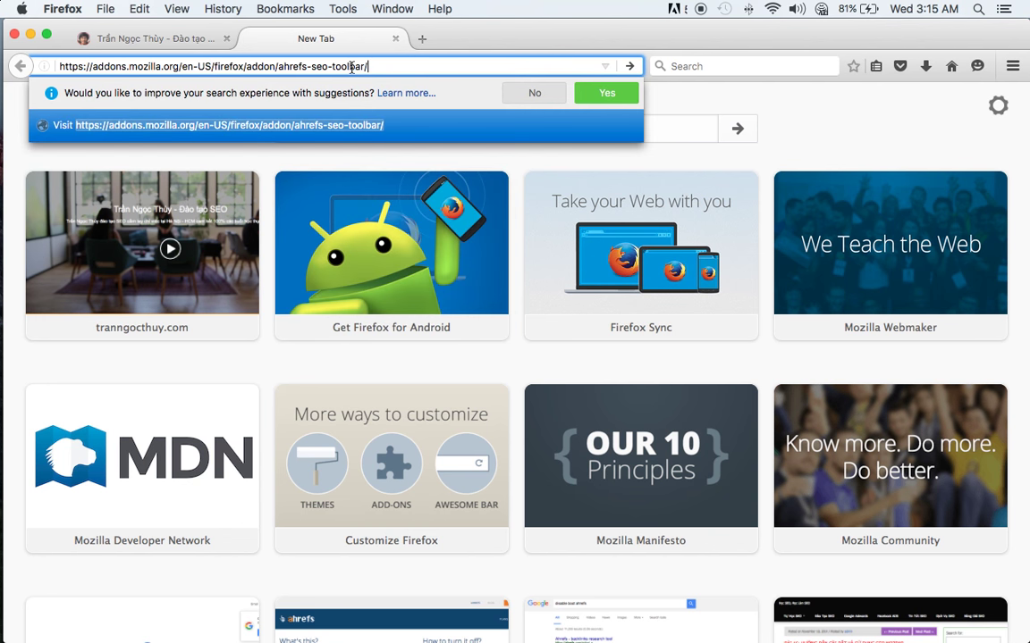
{"action": "key", "text": "Return"}
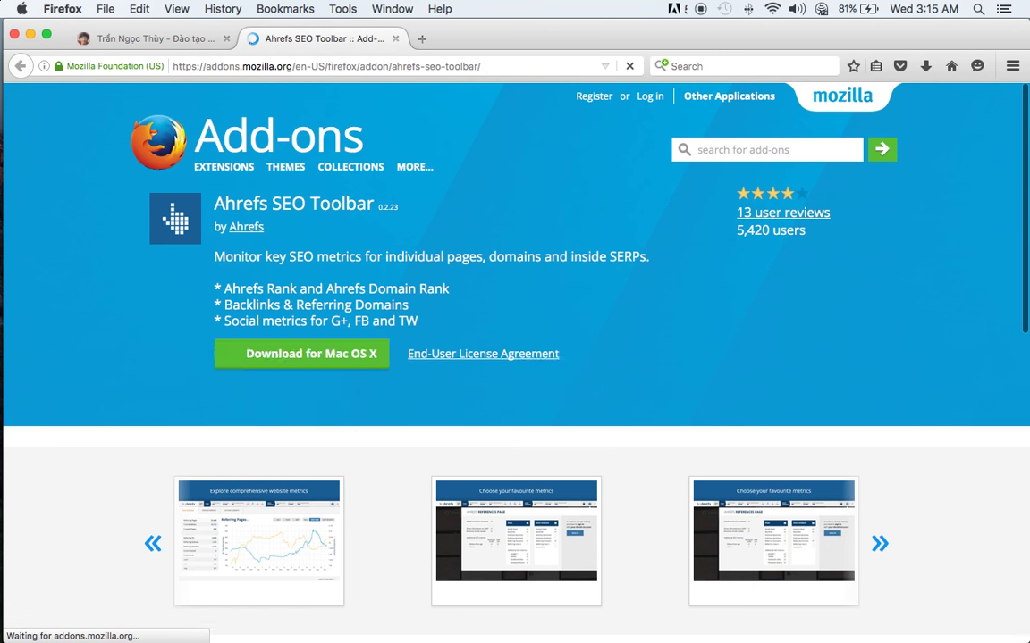
{"action": "mouse_move", "coordinate": [323, 244]}
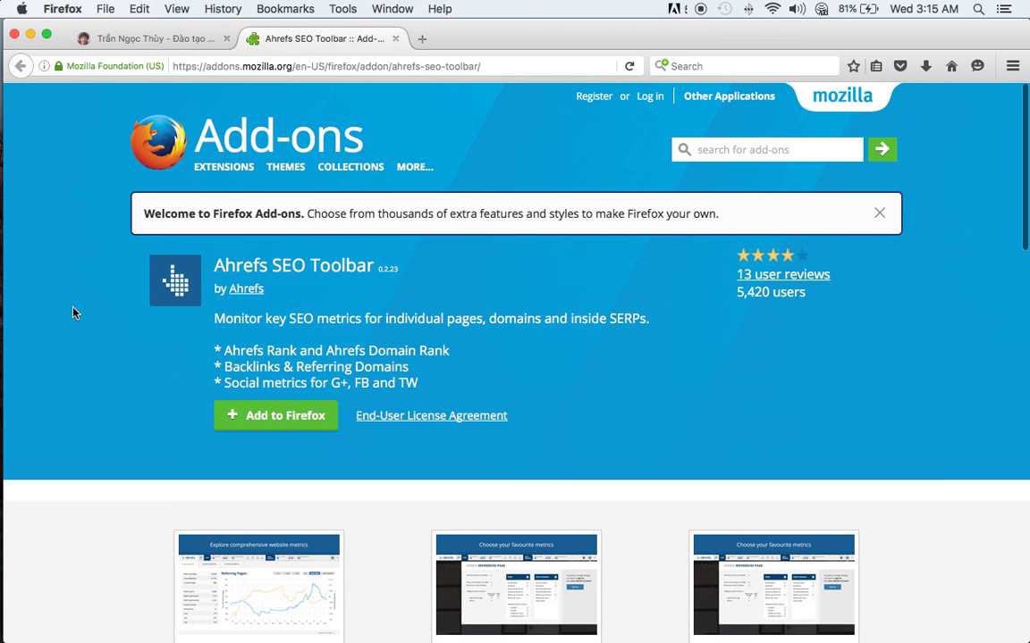
- Search Google for the Ahrefs SEO toolbar for Firefox in a new tab, then close it
{"action": "left_click", "coordinate": [422, 38]}
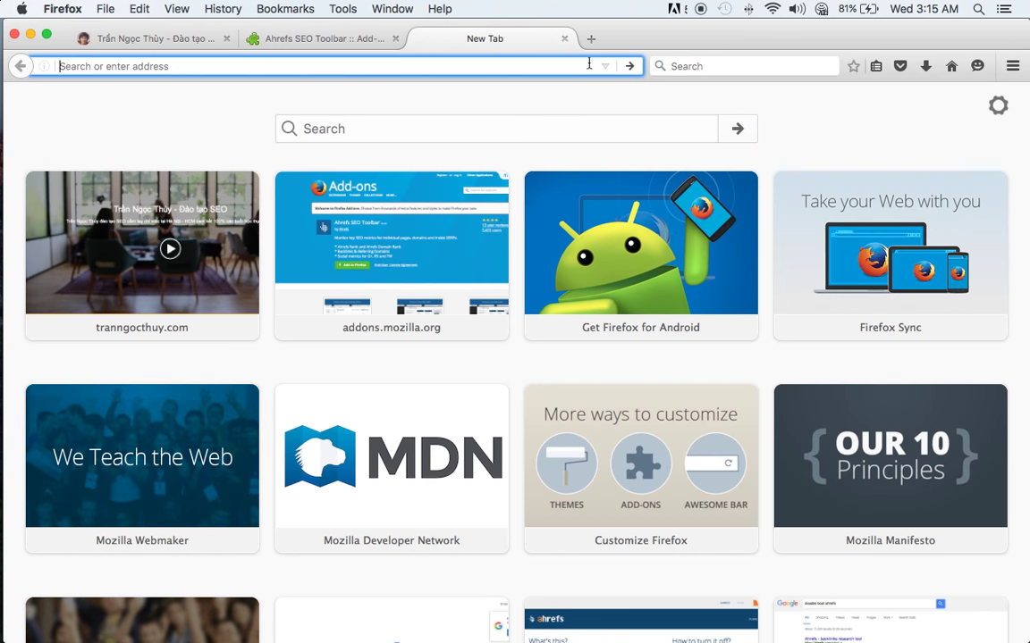
{"action": "left_click", "coordinate": [951, 66]}
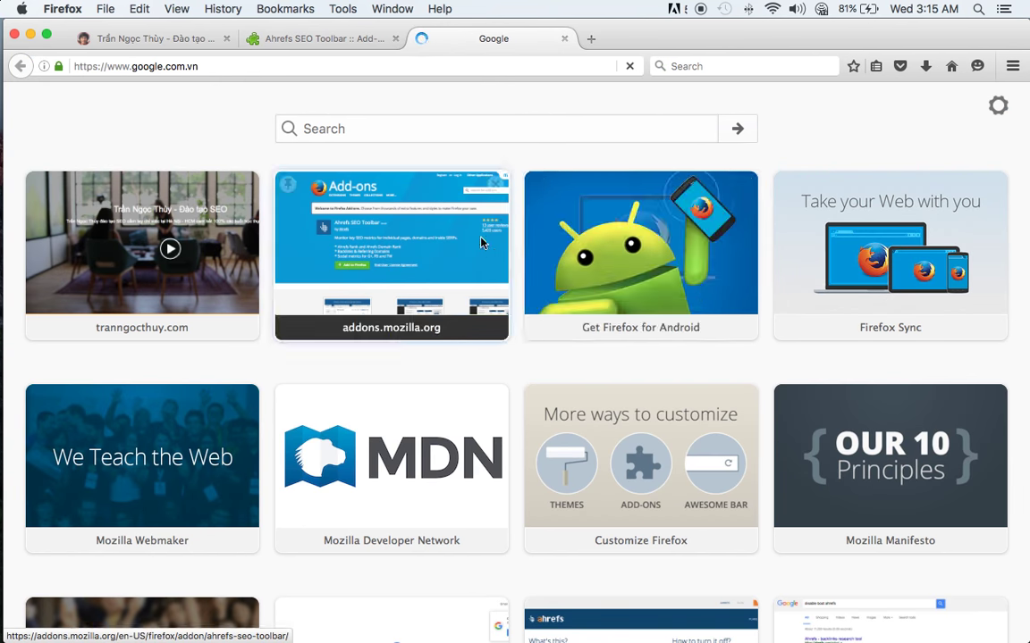
{"action": "type", "text": "ahre"}
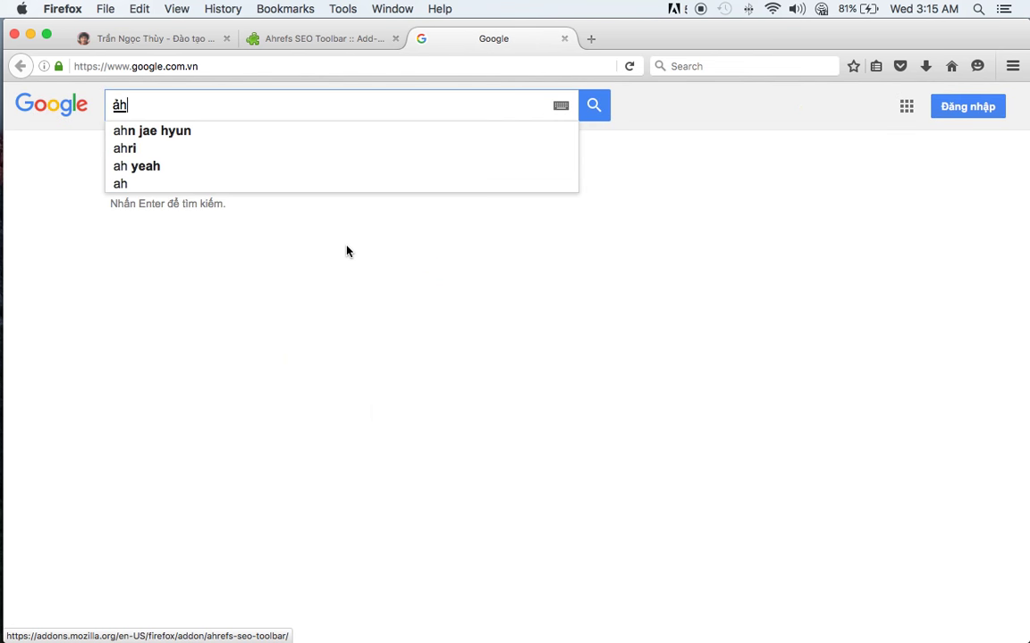
{"action": "type", "text": "fs"}
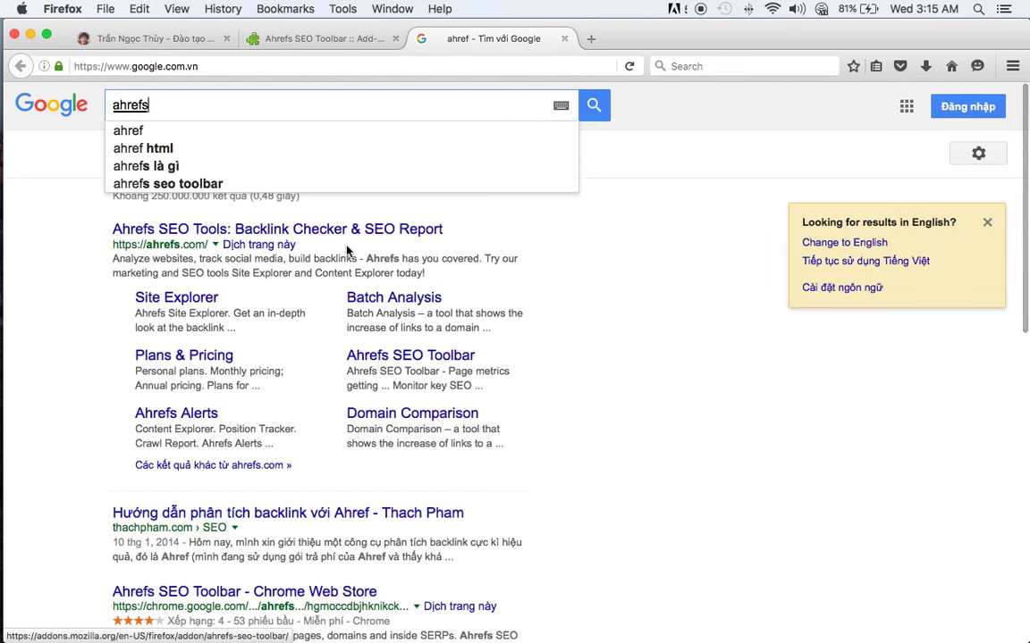
{"action": "type", "text": " seo tool"}
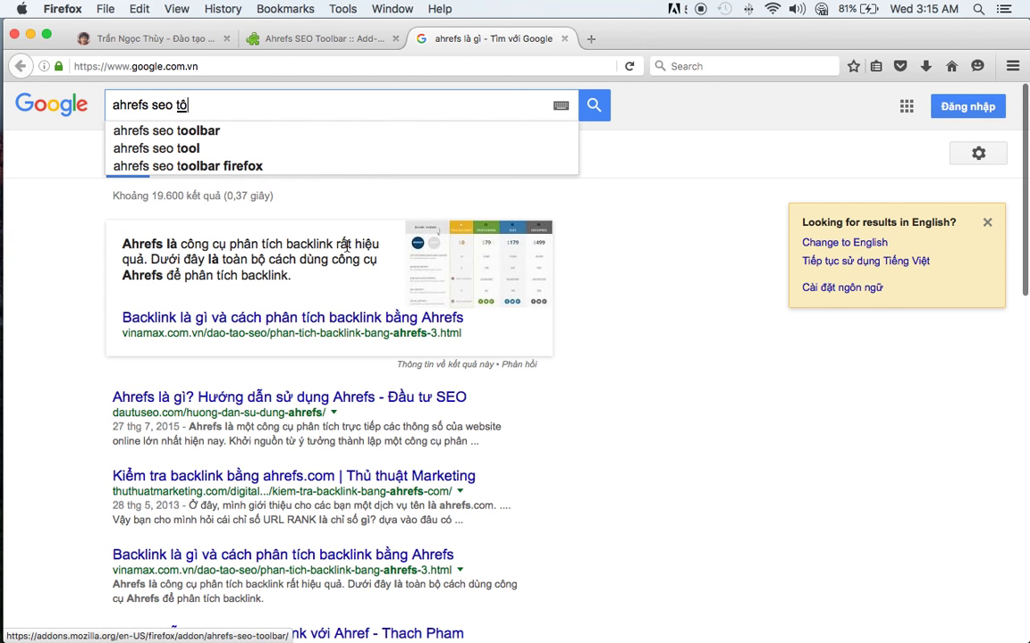
{"action": "type", "text": "s"}
{"action": "key", "text": "BackSpace"}
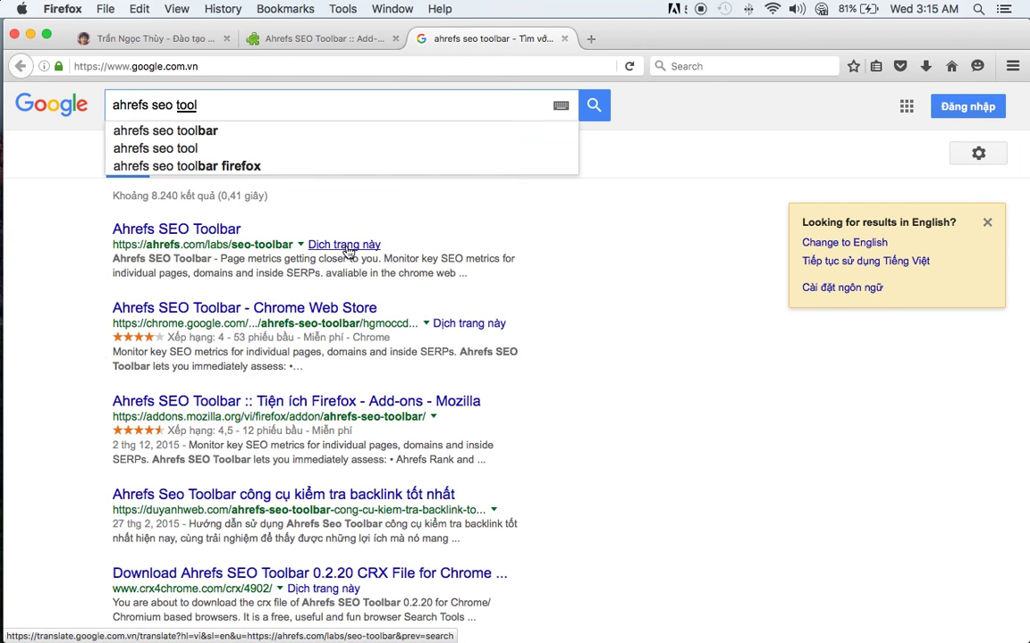
{"action": "left_click", "coordinate": [259, 167]}
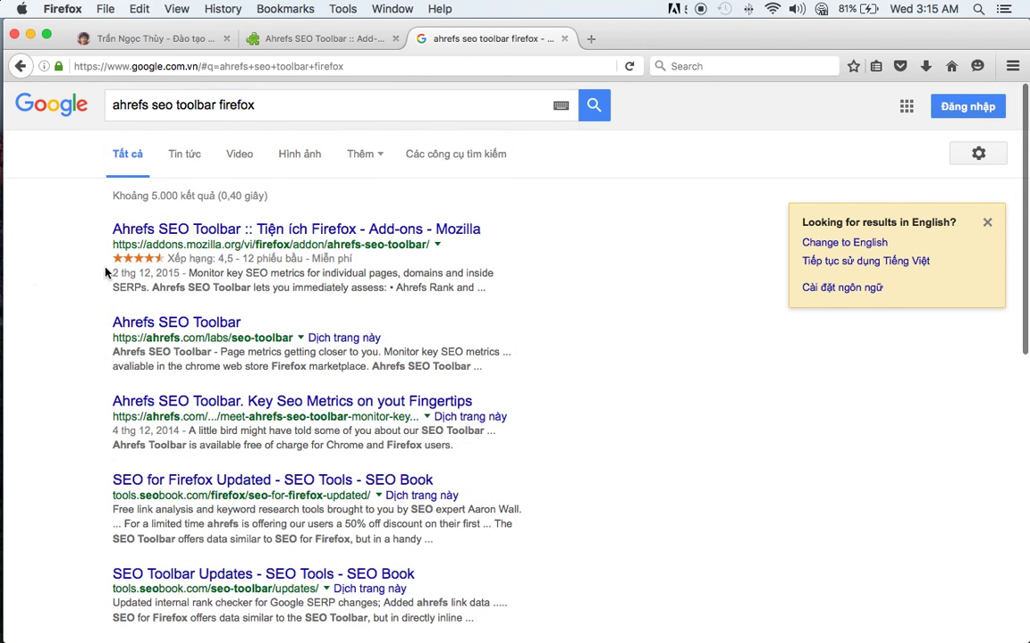
{"action": "left_click", "coordinate": [129, 274]}
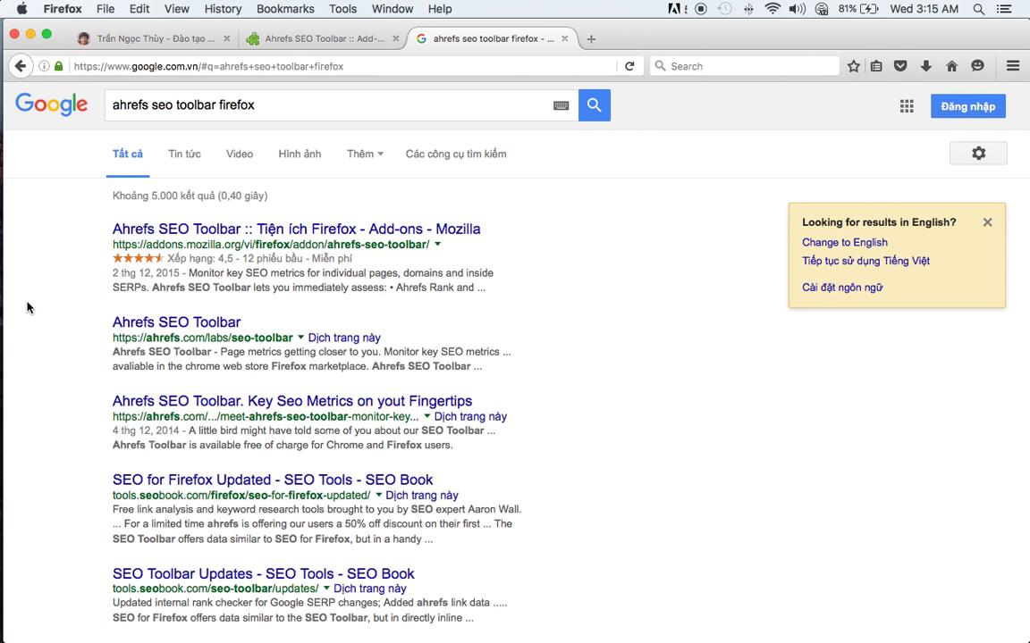
{"action": "left_click", "coordinate": [564, 39]}
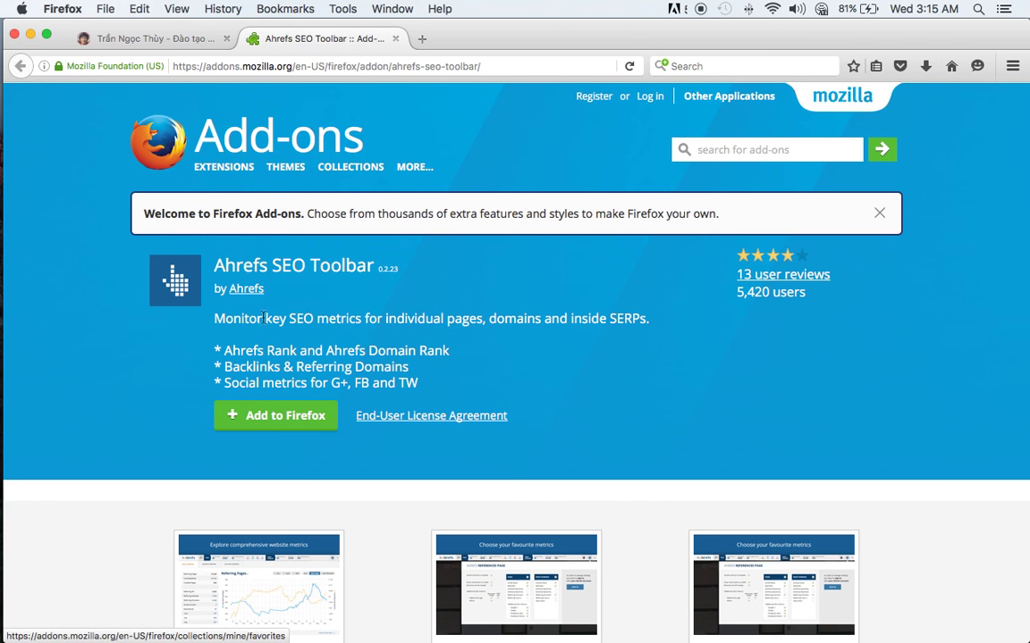
- Install the Ahrefs SEO Toolbar, restart Firefox, decline the default-browser prompt and close the add-on tab
{"action": "left_click", "coordinate": [253, 419]}
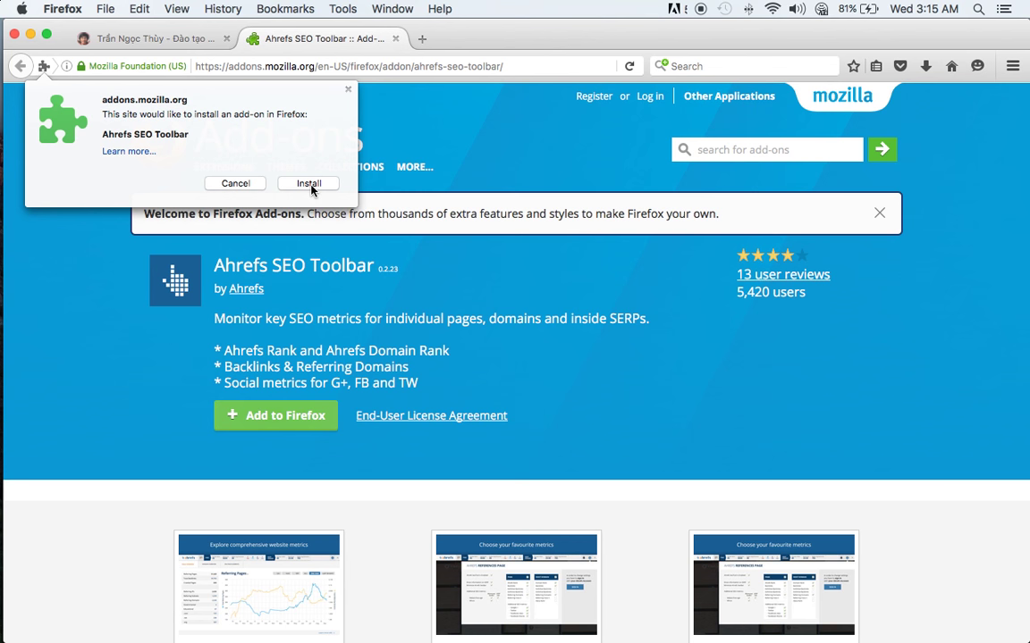
{"action": "left_click", "coordinate": [309, 184]}
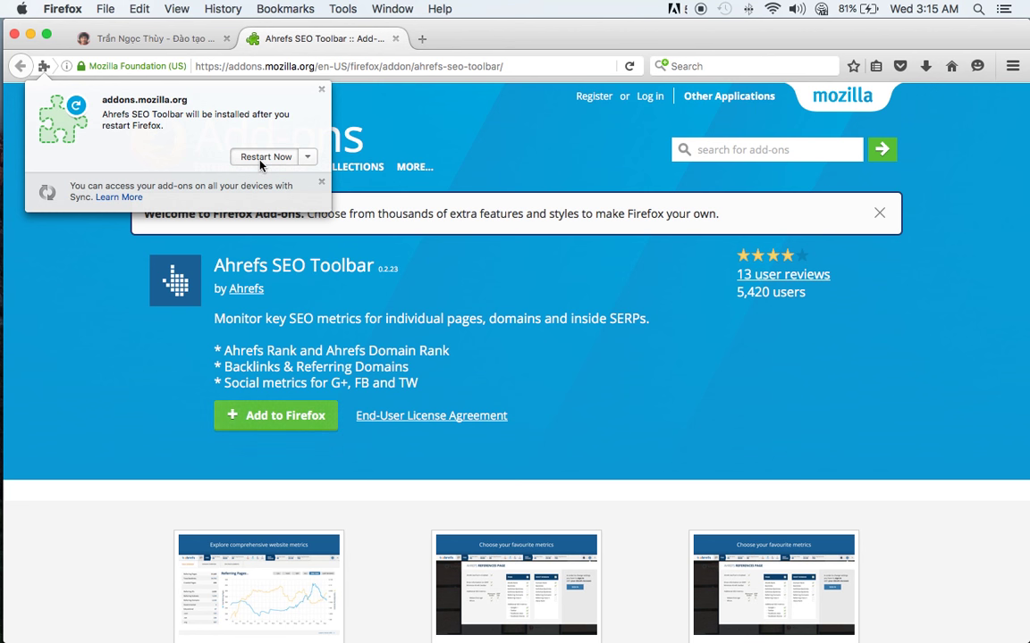
{"action": "left_click", "coordinate": [264, 157]}
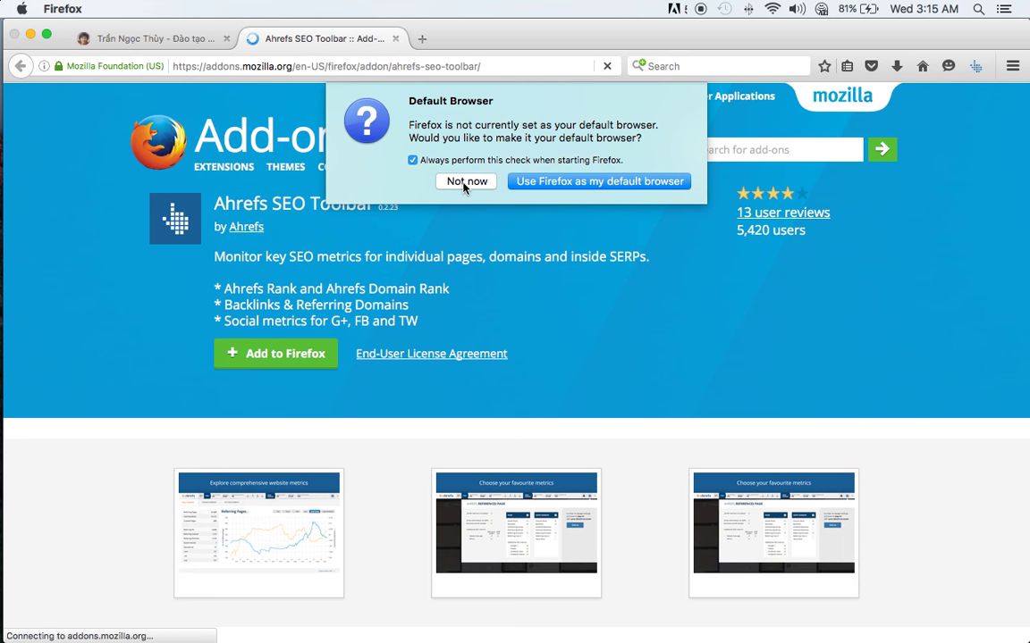
{"action": "left_click", "coordinate": [466, 181]}
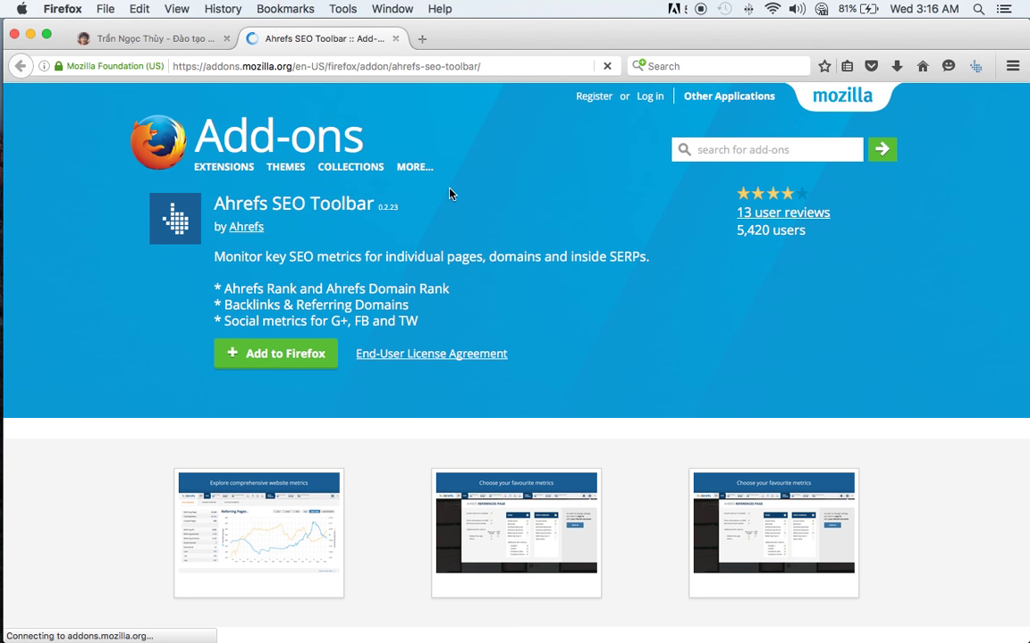
{"action": "left_click", "coordinate": [395, 39]}
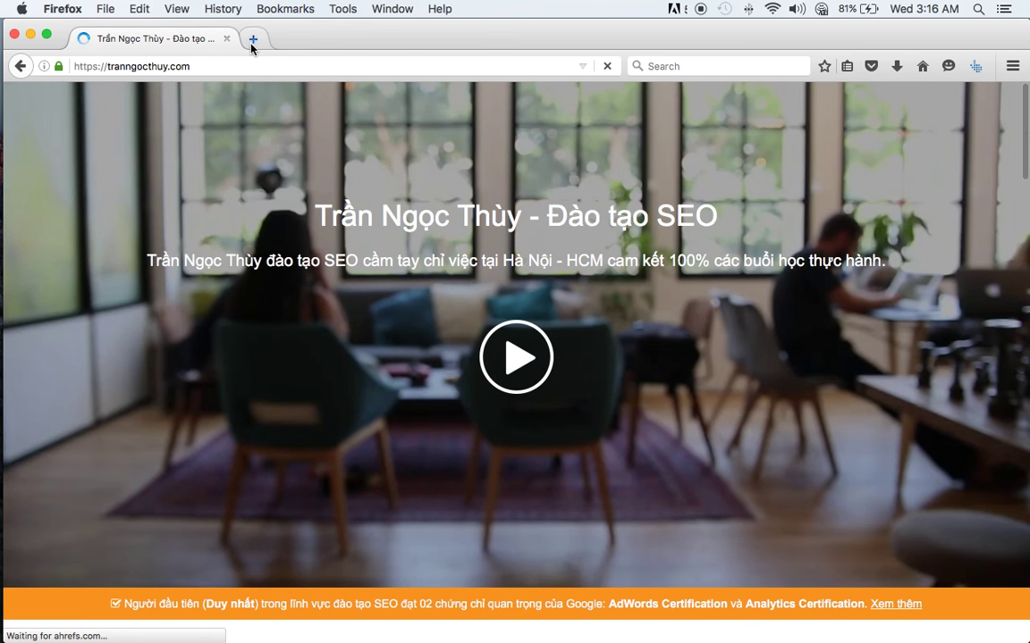
- In a new tab, try the Ahrefs toolbar button and load google.com.vn, then return to Safari
{"action": "left_click", "coordinate": [253, 39]}
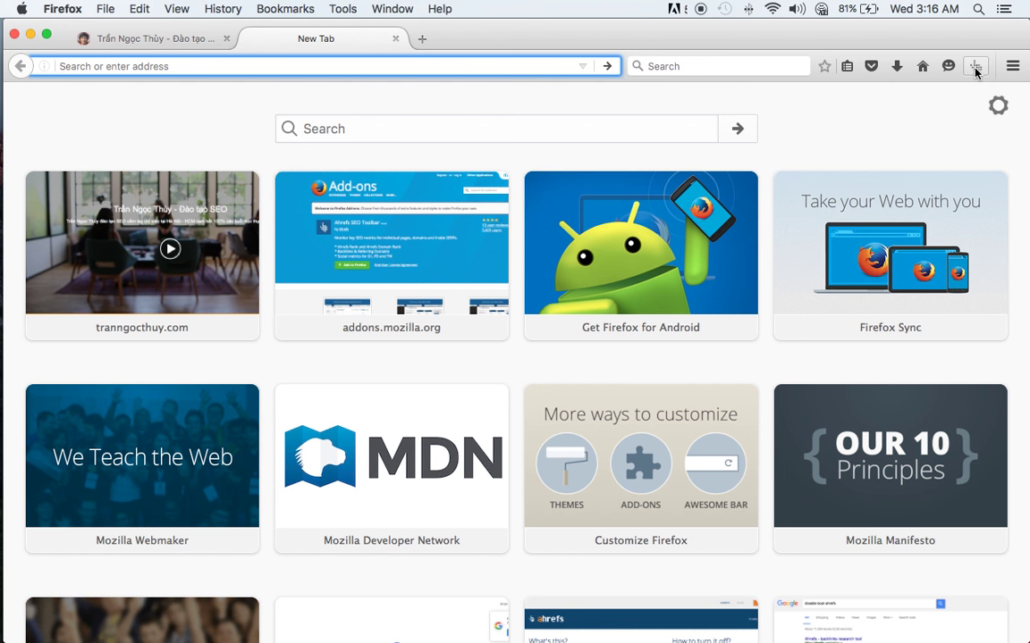
{"action": "left_click", "coordinate": [975, 69]}
{"action": "left_click", "coordinate": [299, 67]}
{"action": "type", "text": "google.com/"}
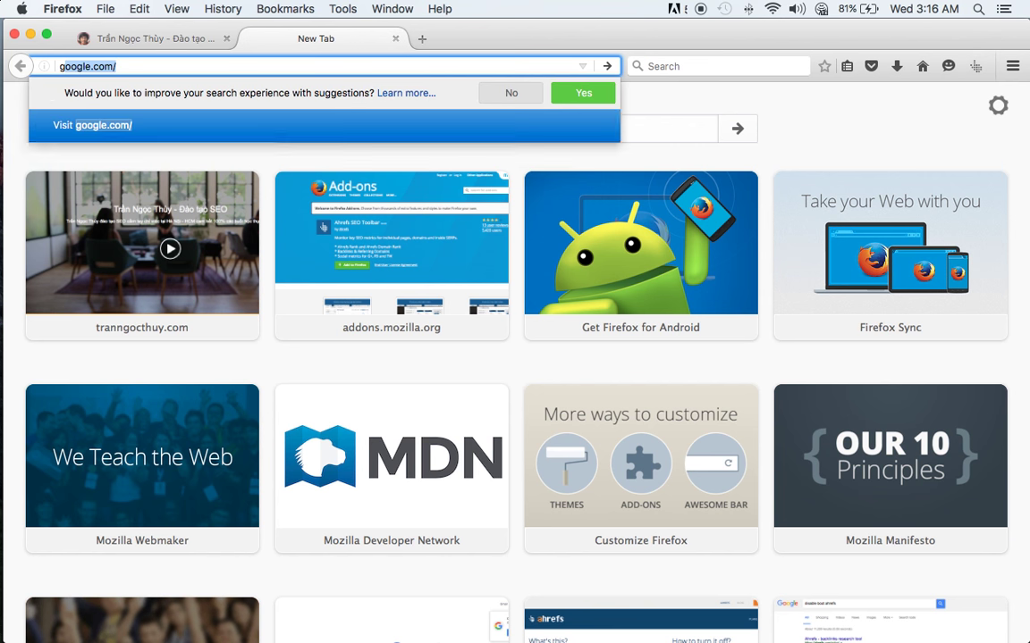
{"action": "key", "text": "Down"}
{"action": "key", "text": "Down"}
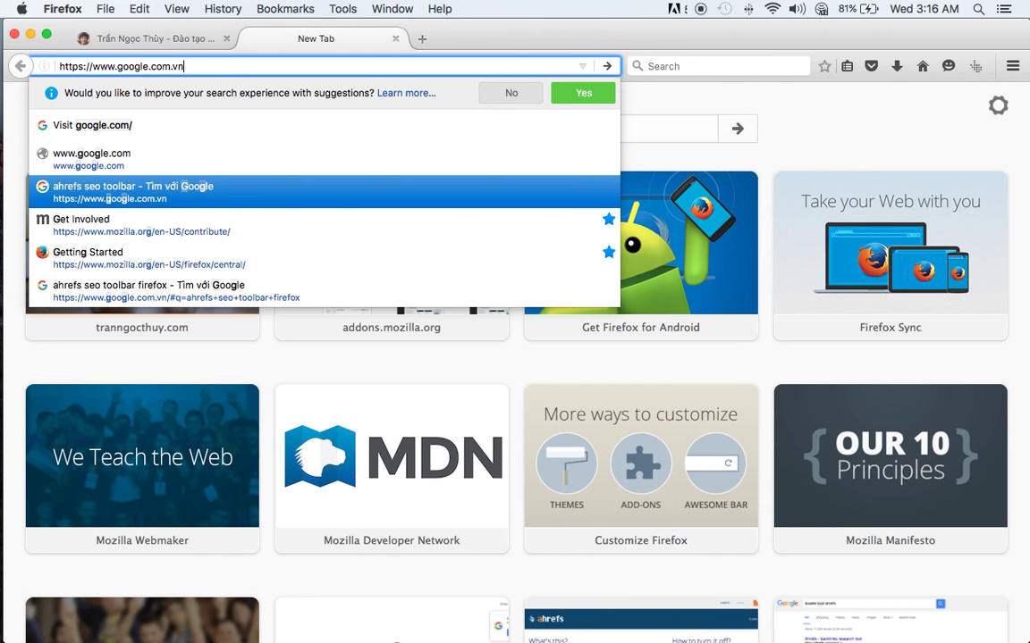
{"action": "key", "text": "Return"}
{"action": "key", "text": "super+Tab"}
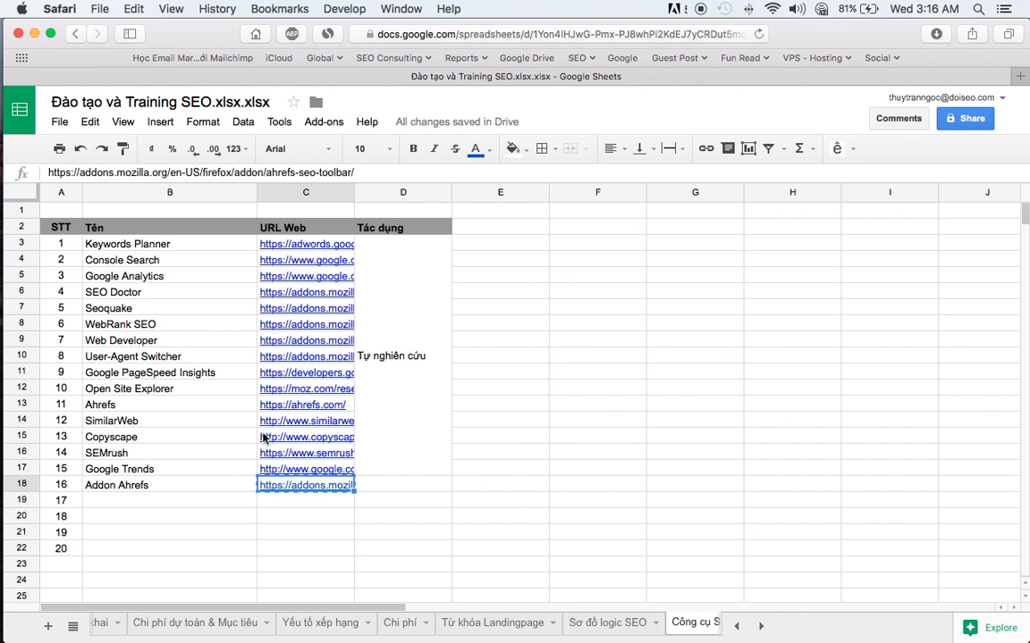
- Open the Sơ đồ logic SEO diagram sheet and read the SL Domain and Tổng Link notes
{"action": "left_click", "coordinate": [308, 625]}
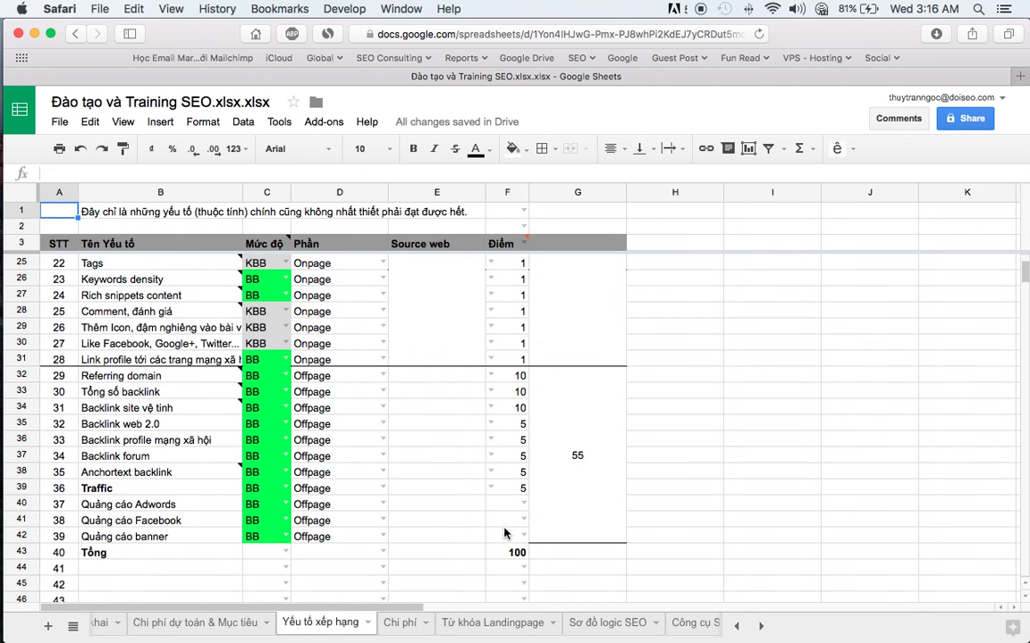
{"action": "left_click", "coordinate": [603, 623]}
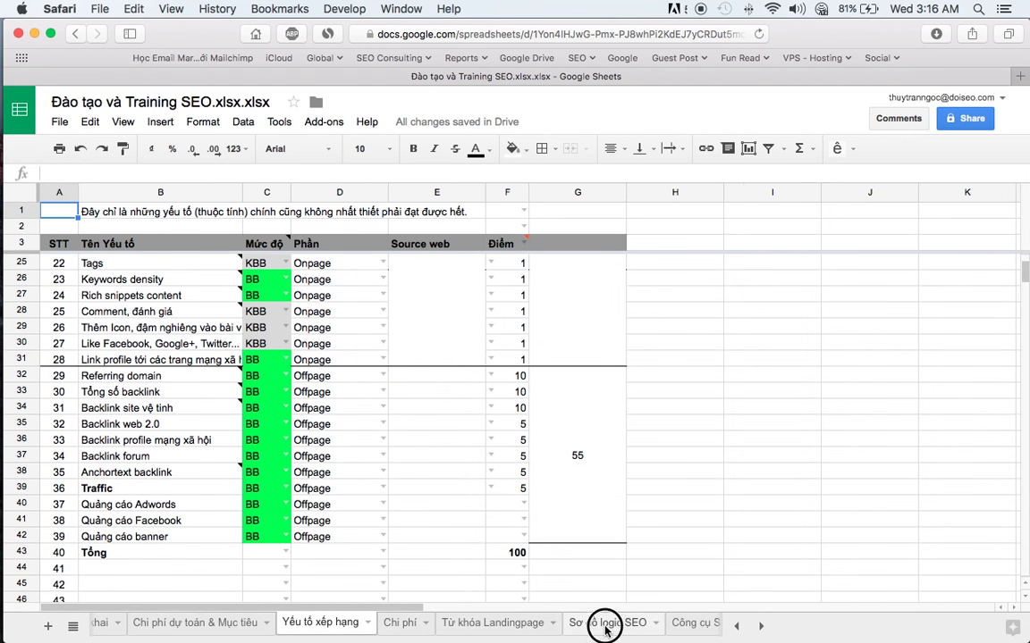
{"action": "left_click", "coordinate": [715, 323]}
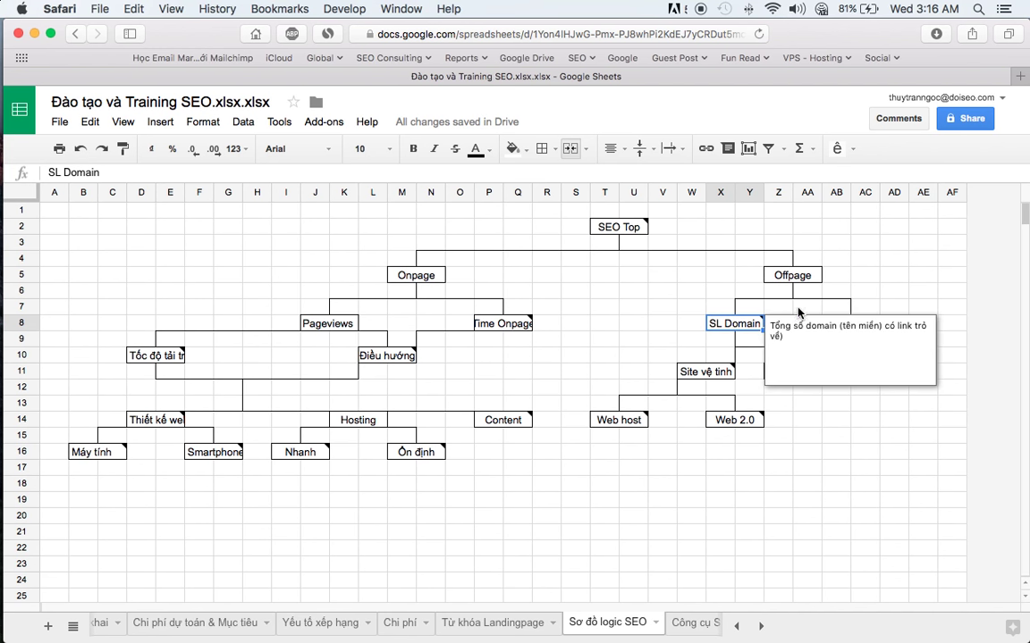
{"action": "left_click", "coordinate": [910, 292]}
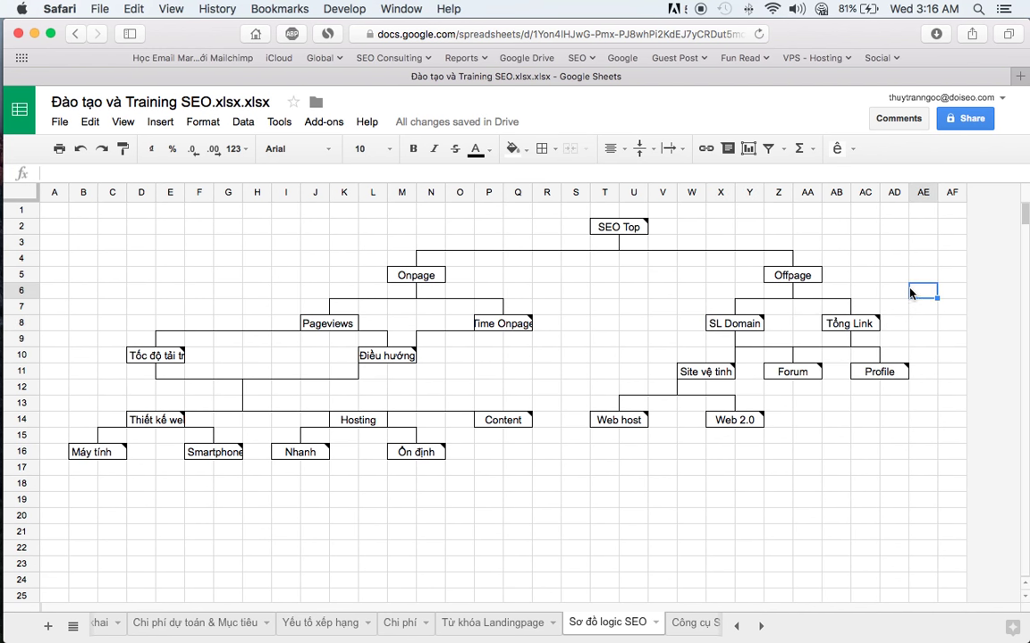
{"action": "left_click", "coordinate": [863, 325]}
{"action": "left_click", "coordinate": [481, 518]}
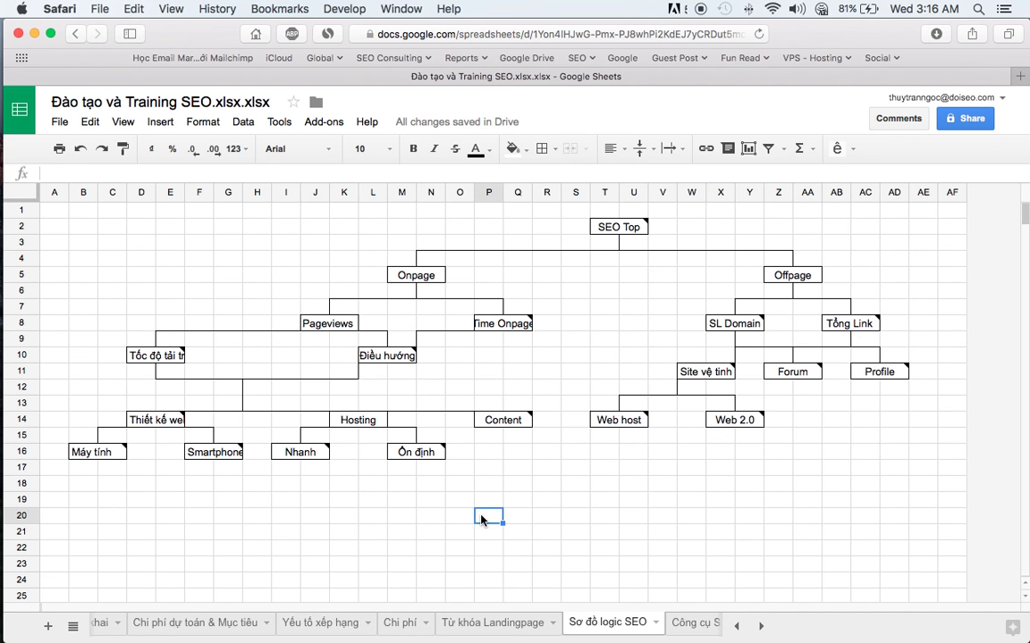
{"action": "key", "text": "super+Tab"}
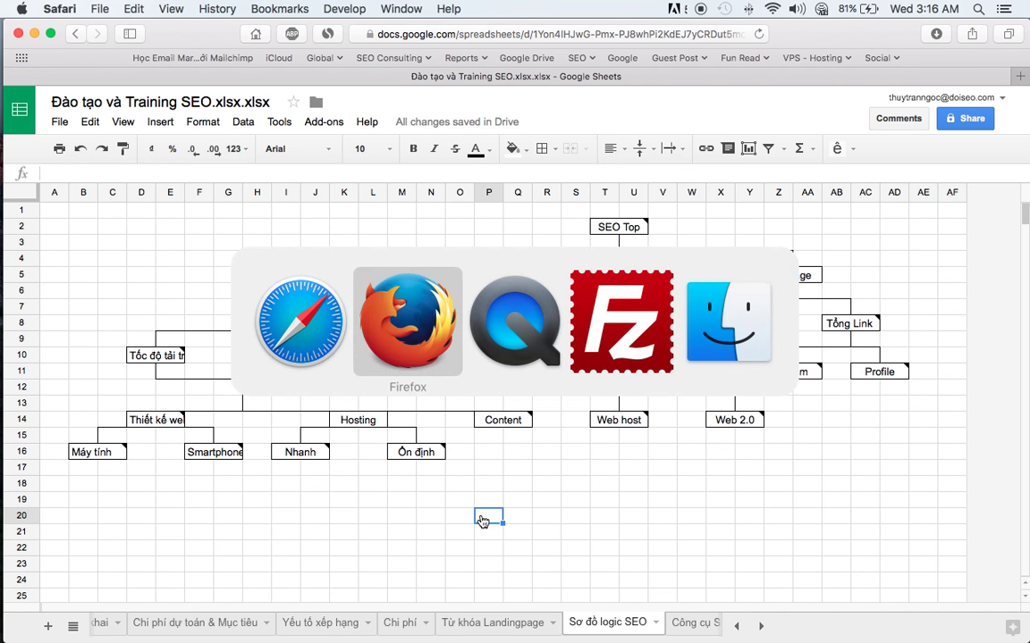
{"action": "key", "text": "super+shift+Tab"}
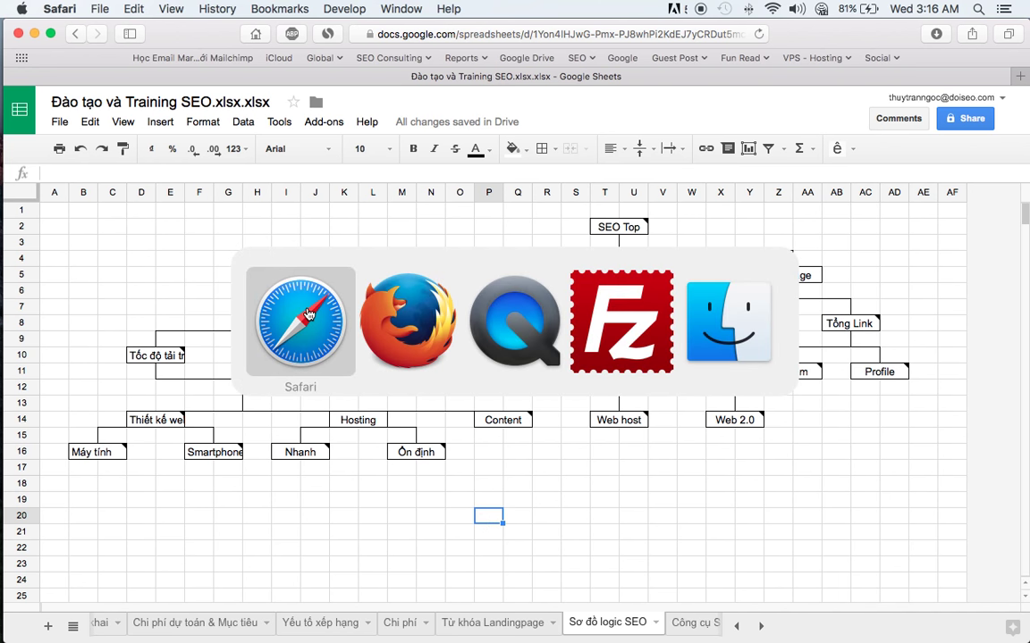
{"action": "key", "text": "super+Tab"}
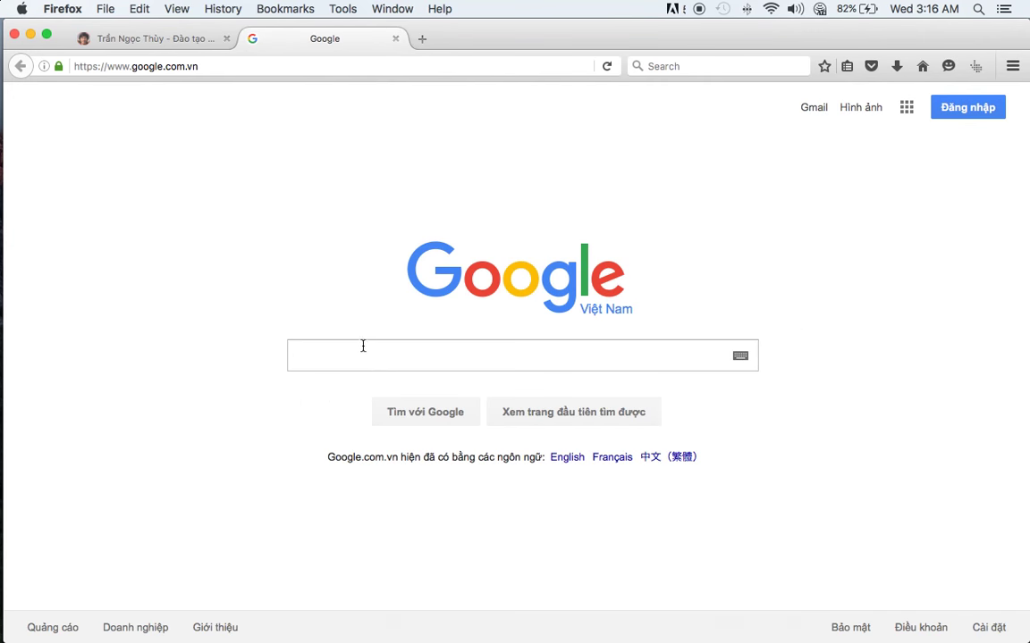
- Clear Firefox's history for the Everything range, including offline website data and site preferences
{"action": "left_click", "coordinate": [365, 355]}
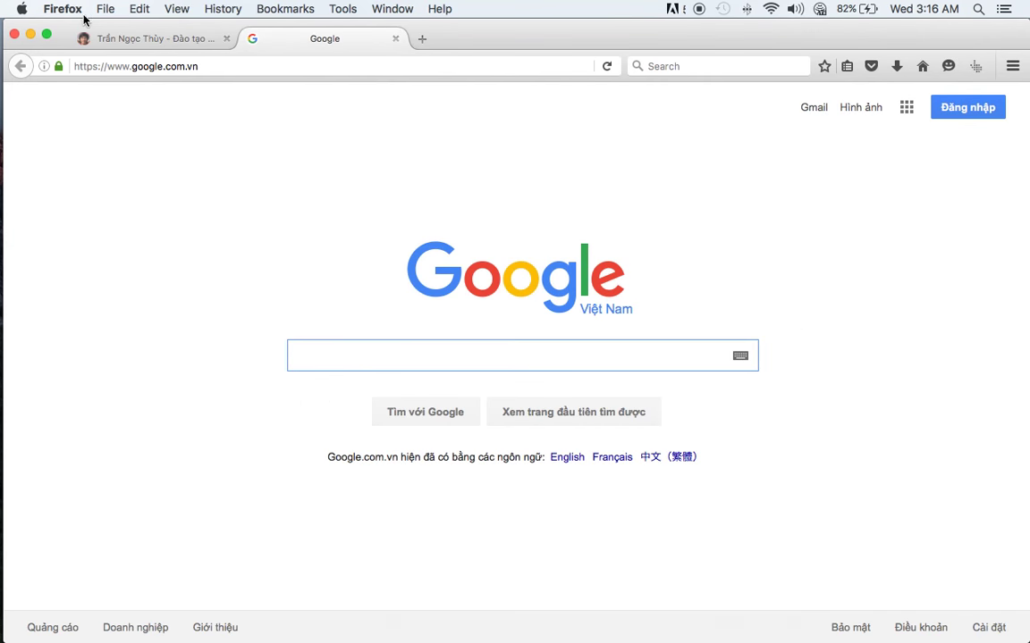
{"action": "left_click", "coordinate": [215, 9]}
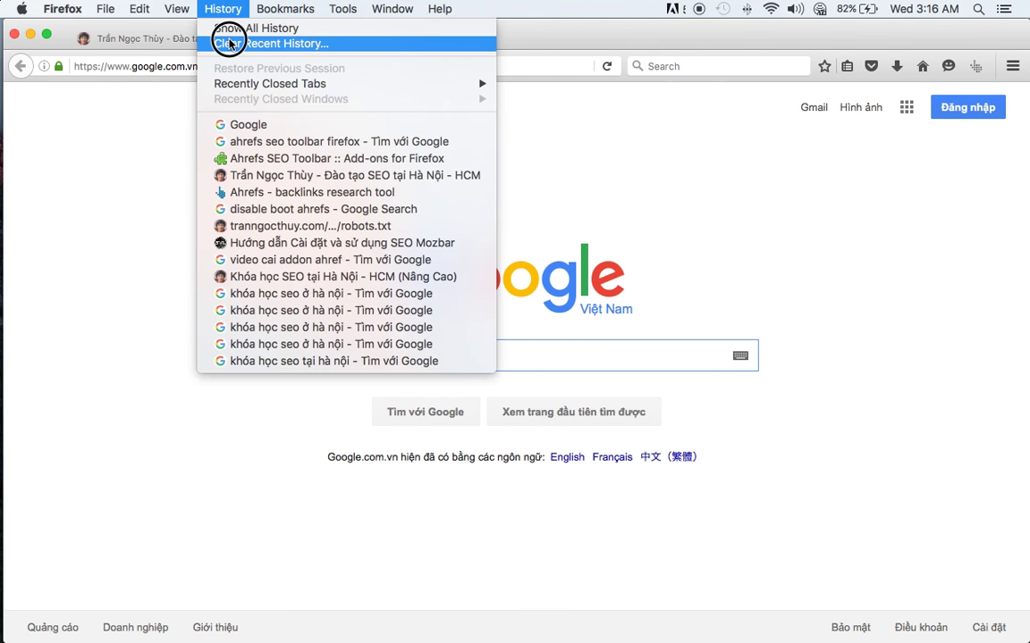
{"action": "left_click", "coordinate": [230, 43]}
{"action": "left_click", "coordinate": [362, 341]}
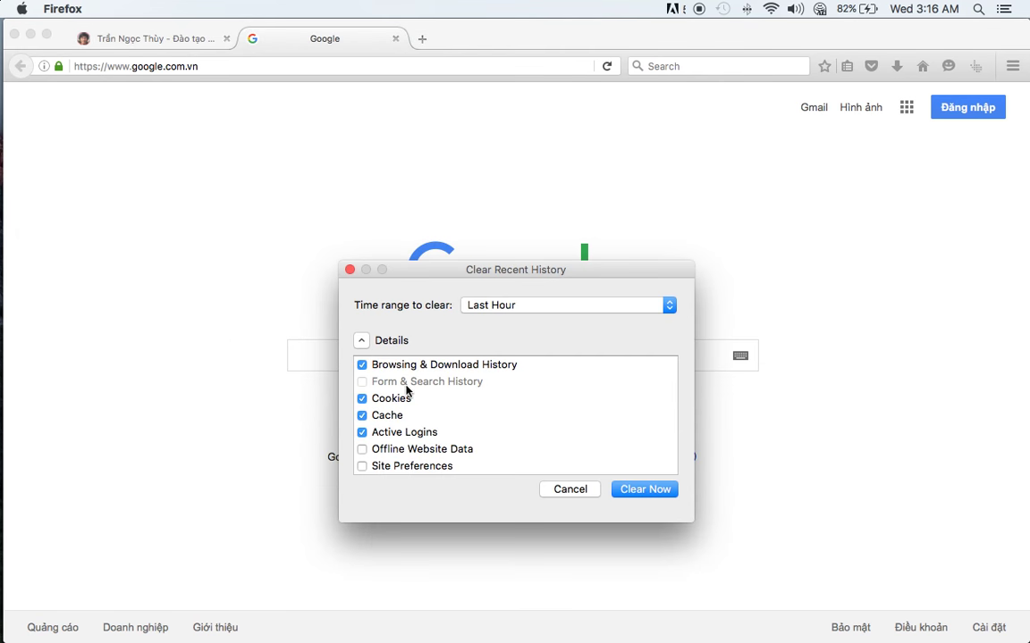
{"action": "left_click", "coordinate": [362, 449]}
{"action": "left_click", "coordinate": [362, 466]}
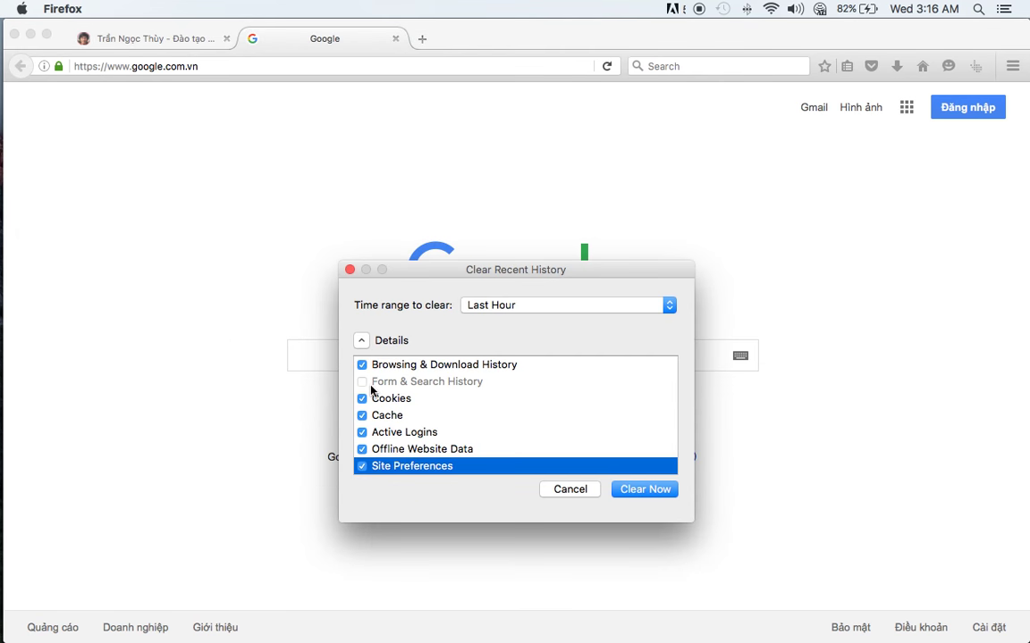
{"action": "left_click", "coordinate": [564, 306]}
{"action": "left_click", "coordinate": [529, 391]}
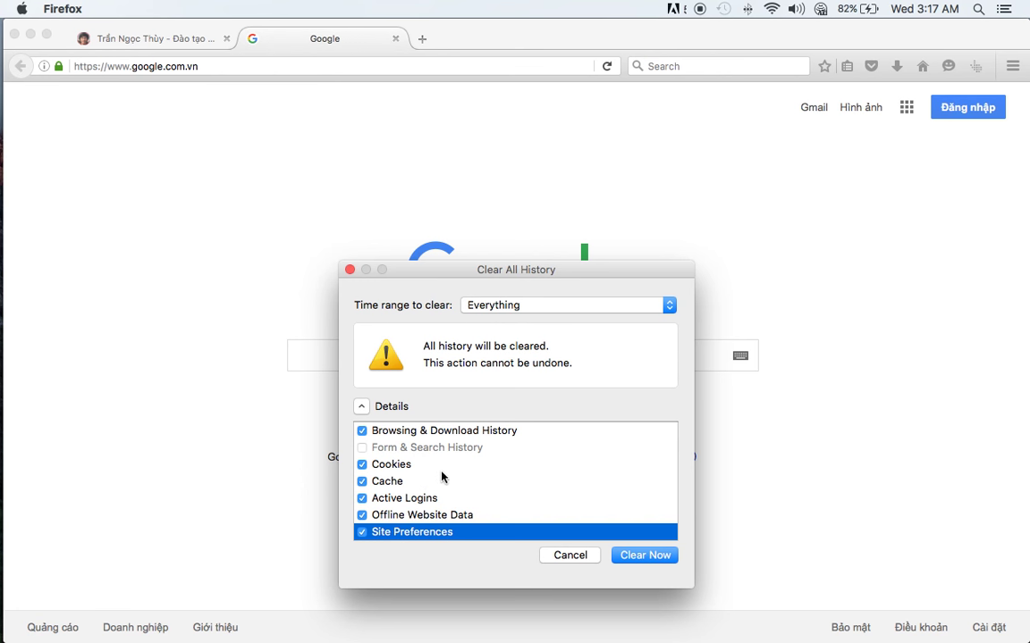
{"action": "left_click", "coordinate": [657, 558]}
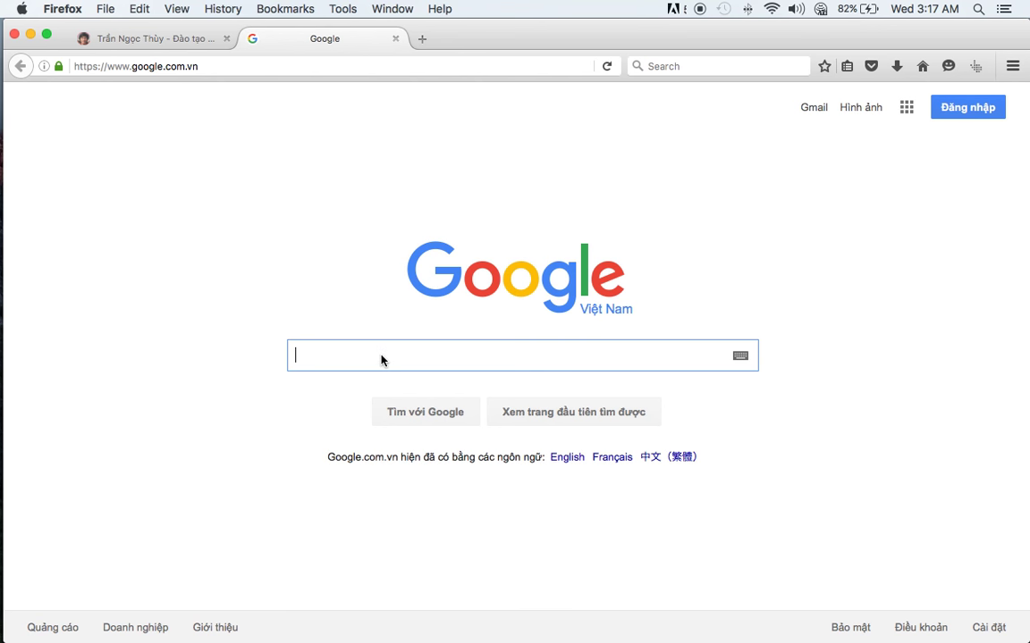
- Search Google for 'đào tạo seo', browse the results and dismiss the English-results box
{"action": "type", "text": "đào tạo seo"}
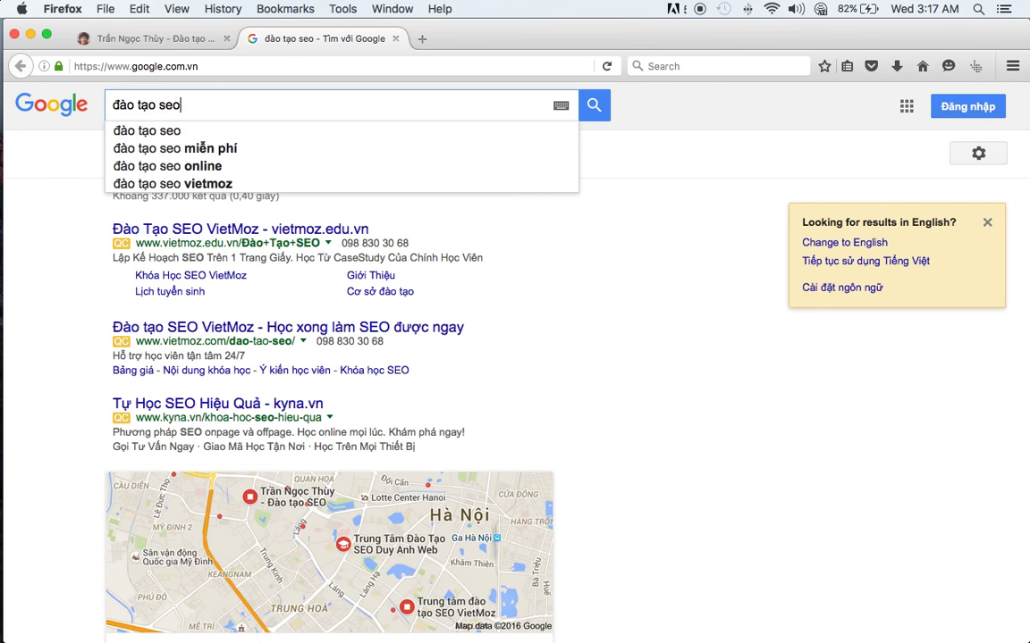
{"action": "key", "text": "Return"}
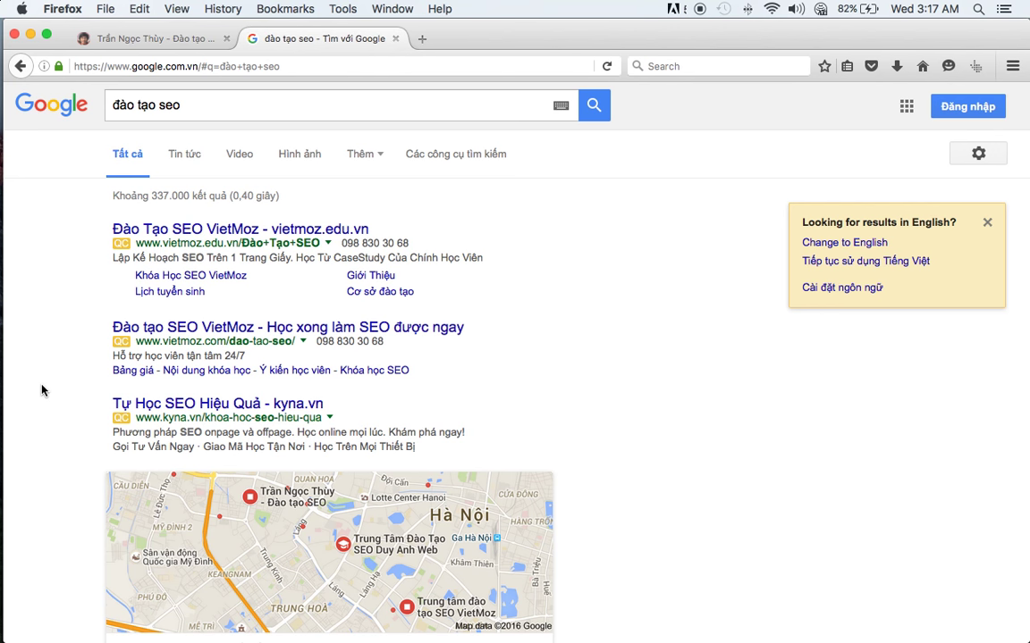
{"action": "scroll", "coordinate": [49, 337], "scroll_direction": "down", "scroll_amount": 10}
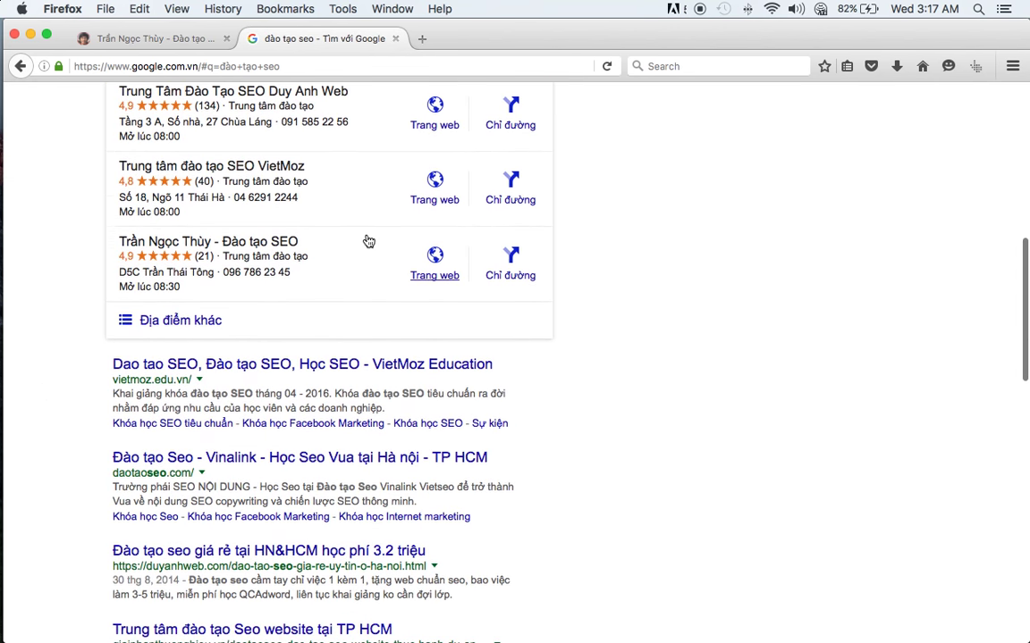
{"action": "scroll", "coordinate": [40, 279], "scroll_direction": "down", "scroll_amount": 3}
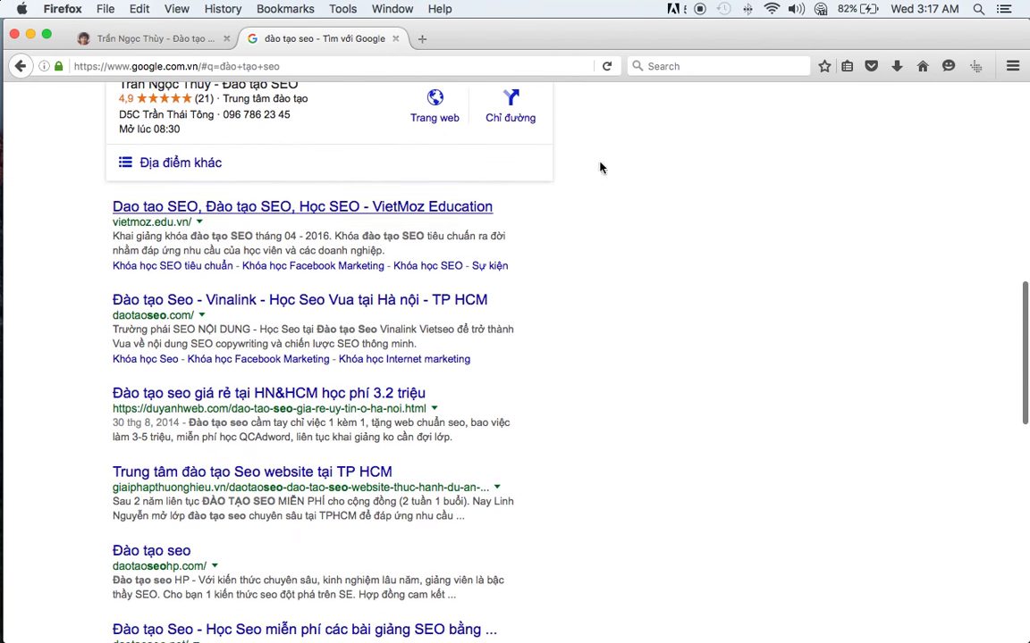
{"action": "scroll", "coordinate": [561, 302], "scroll_direction": "down", "scroll_amount": 13}
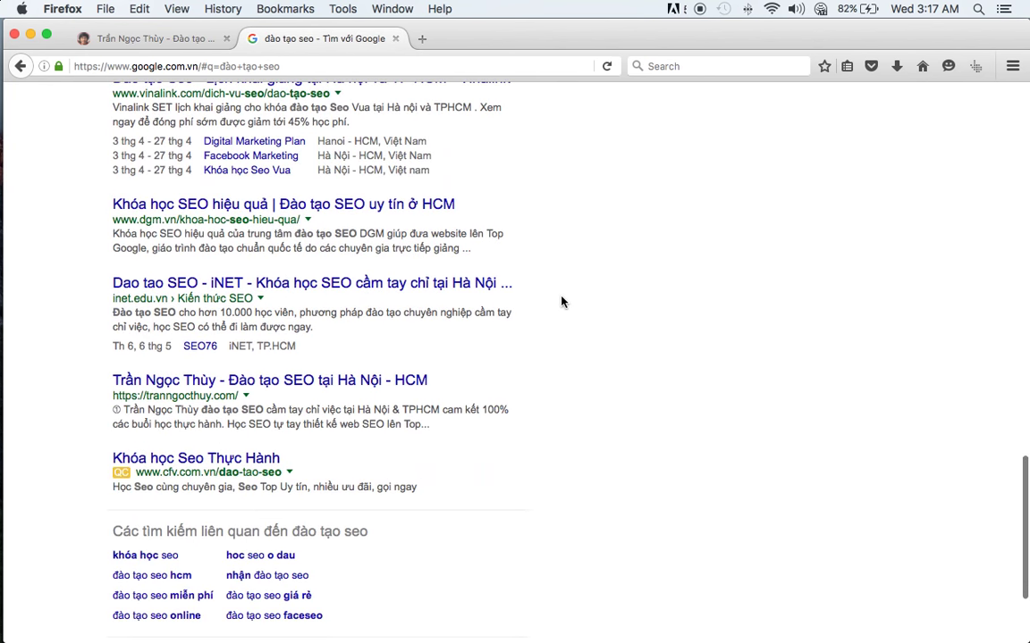
{"action": "scroll", "coordinate": [561, 301], "scroll_direction": "up", "scroll_amount": 20}
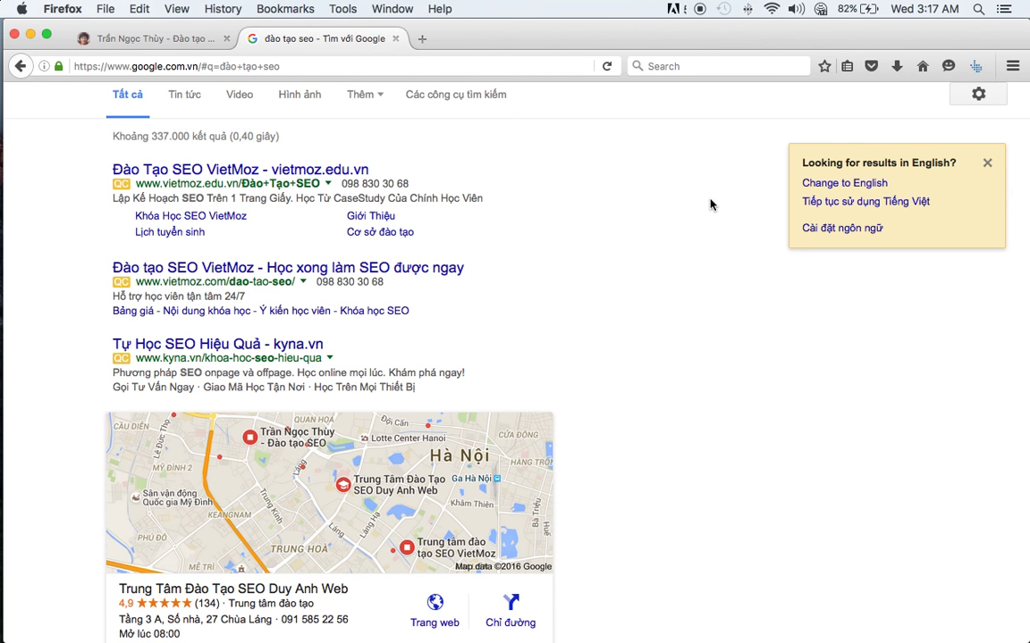
{"action": "left_click", "coordinate": [987, 163]}
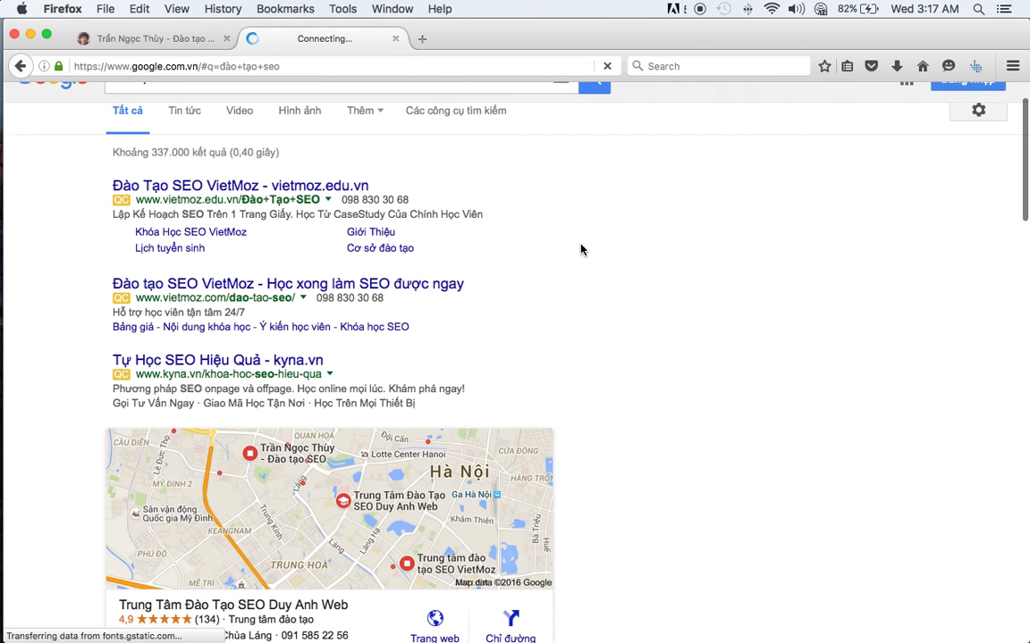
- Review the Ahrefs metrics under each result, including the own site's UR 32 and DR 48
{"action": "scroll", "coordinate": [611, 273], "scroll_direction": "down", "scroll_amount": 5}
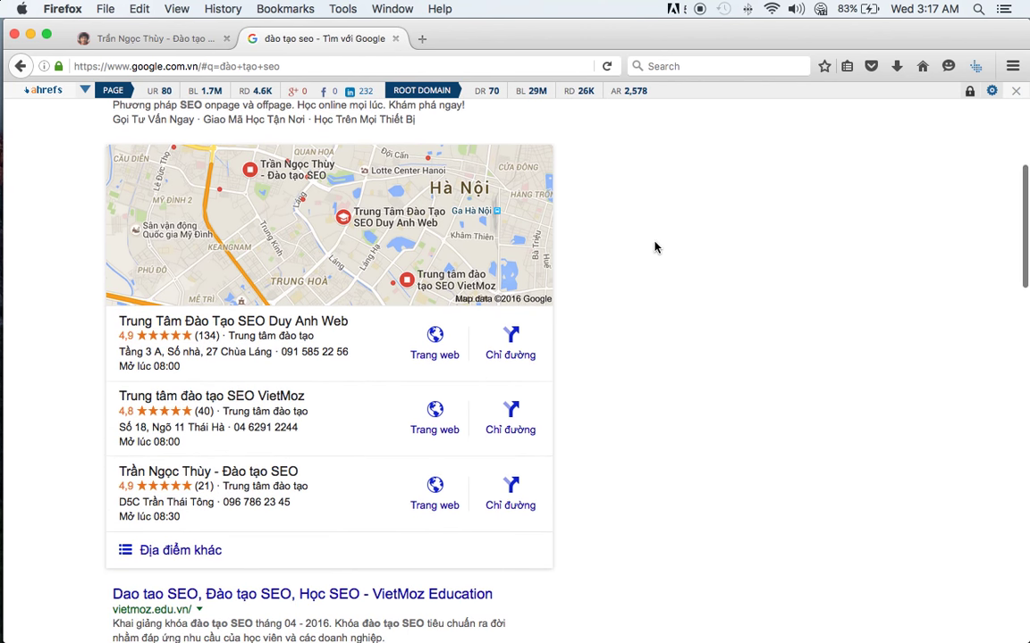
{"action": "scroll", "coordinate": [670, 259], "scroll_direction": "down", "scroll_amount": 7}
{"action": "scroll", "coordinate": [683, 270], "scroll_direction": "down", "scroll_amount": 1}
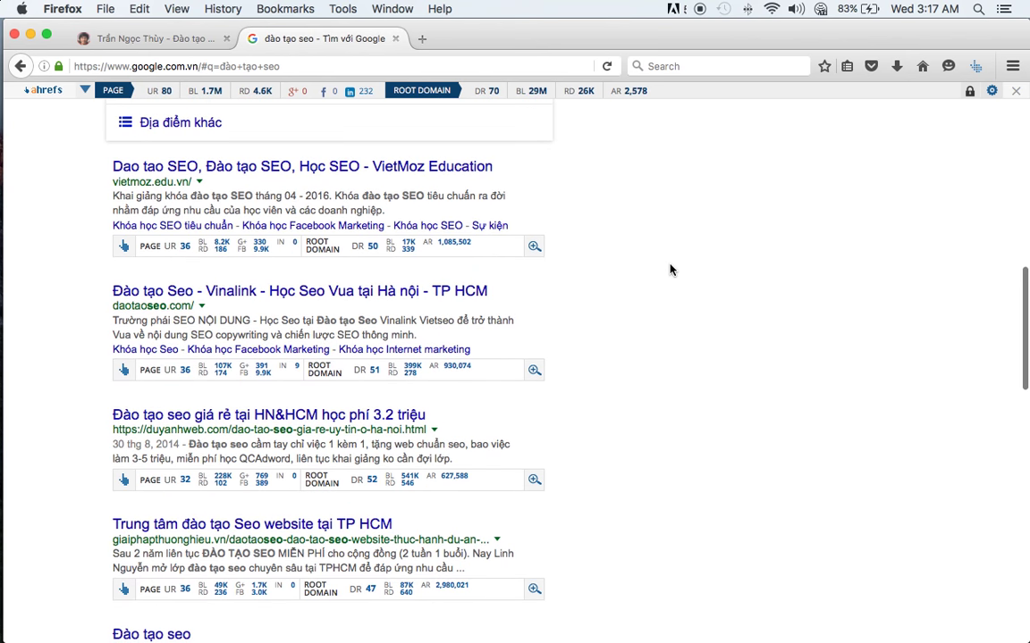
{"action": "scroll", "coordinate": [219, 270], "scroll_direction": "down", "scroll_amount": 10}
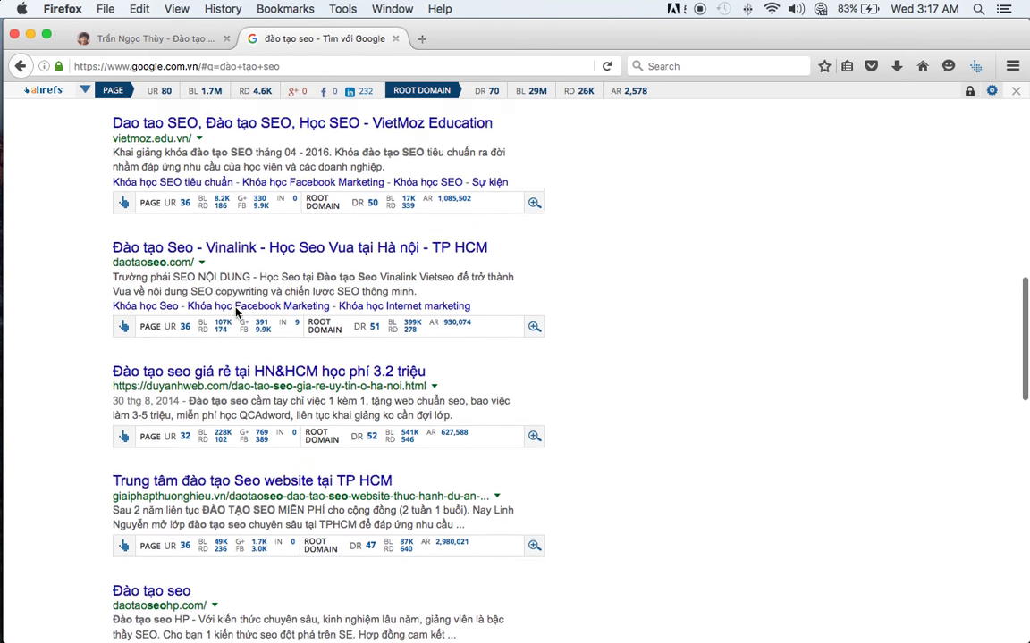
{"action": "scroll", "coordinate": [235, 306], "scroll_direction": "down", "scroll_amount": 6}
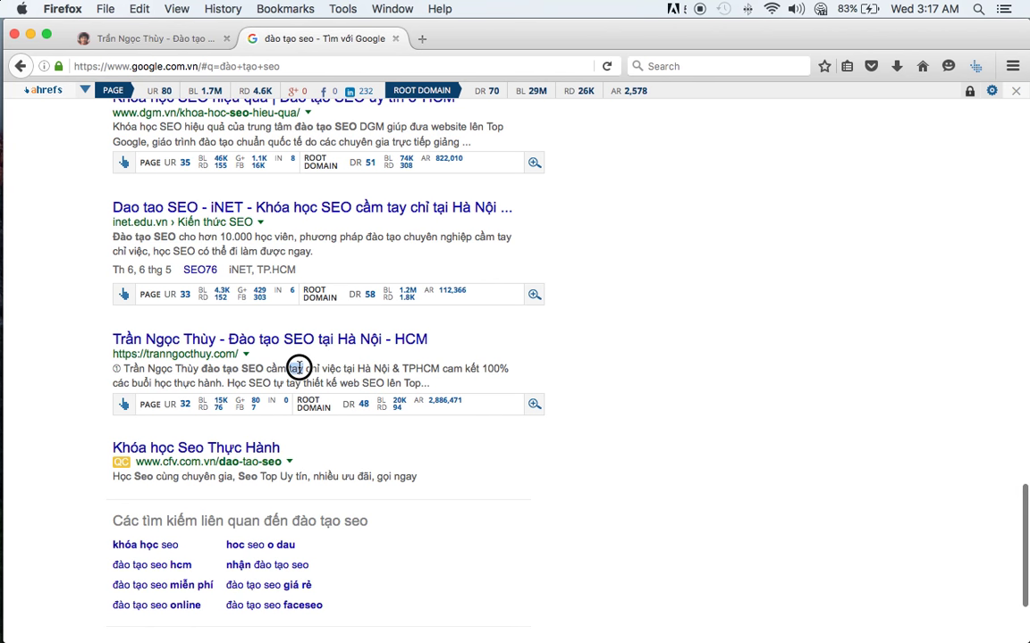
{"action": "triple_click", "coordinate": [299, 366]}
{"action": "scroll", "coordinate": [300, 365], "scroll_direction": "down", "scroll_amount": 1}
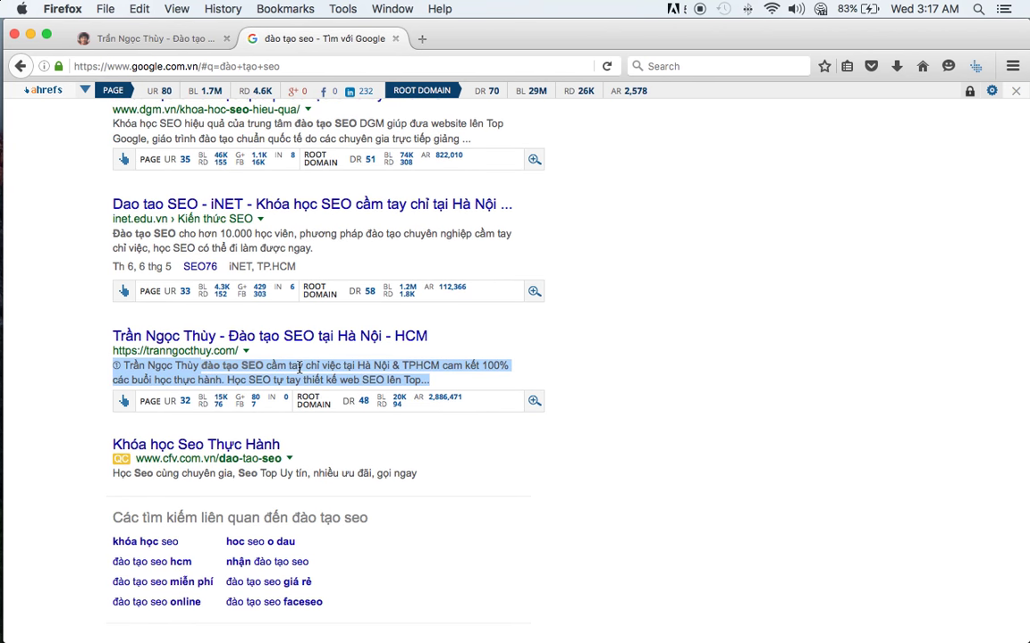
{"action": "double_click", "coordinate": [299, 366]}
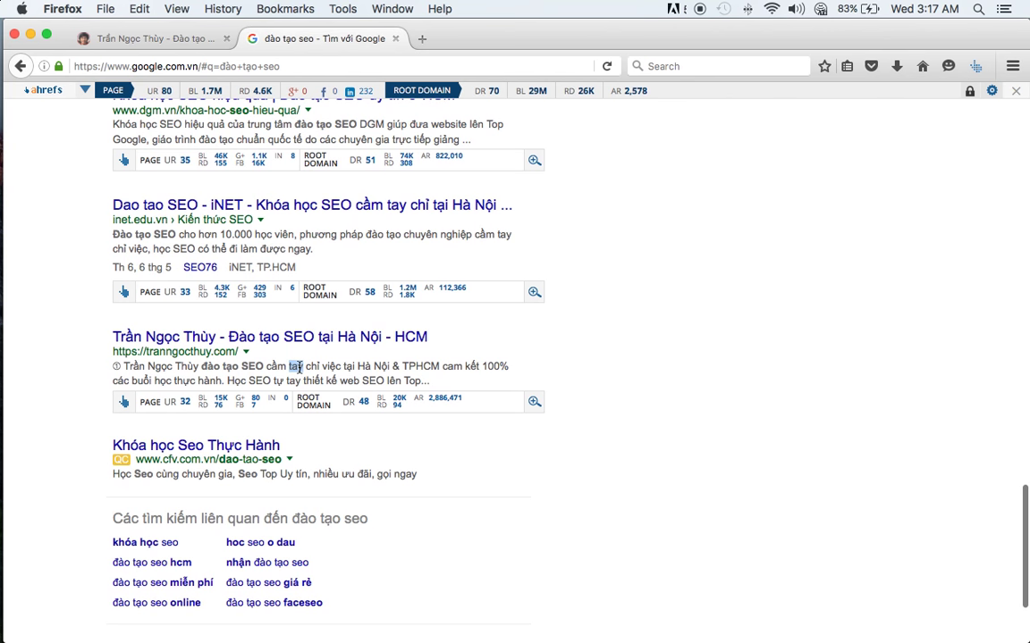
{"action": "left_click", "coordinate": [602, 350]}
{"action": "scroll", "coordinate": [600, 304], "scroll_direction": "up", "scroll_amount": 1}
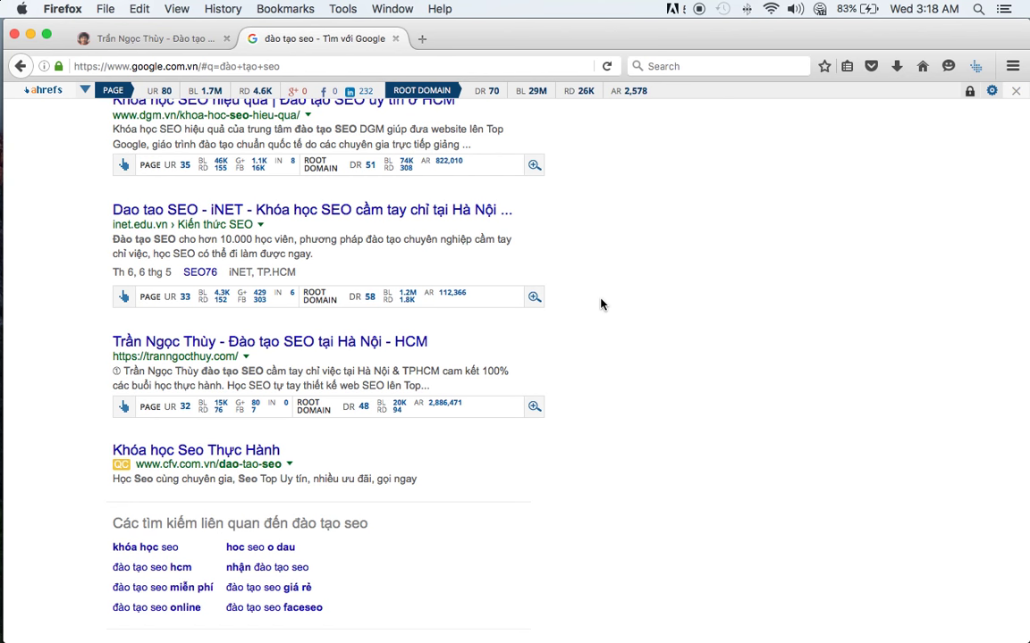
{"action": "key", "text": "super+Tab"}
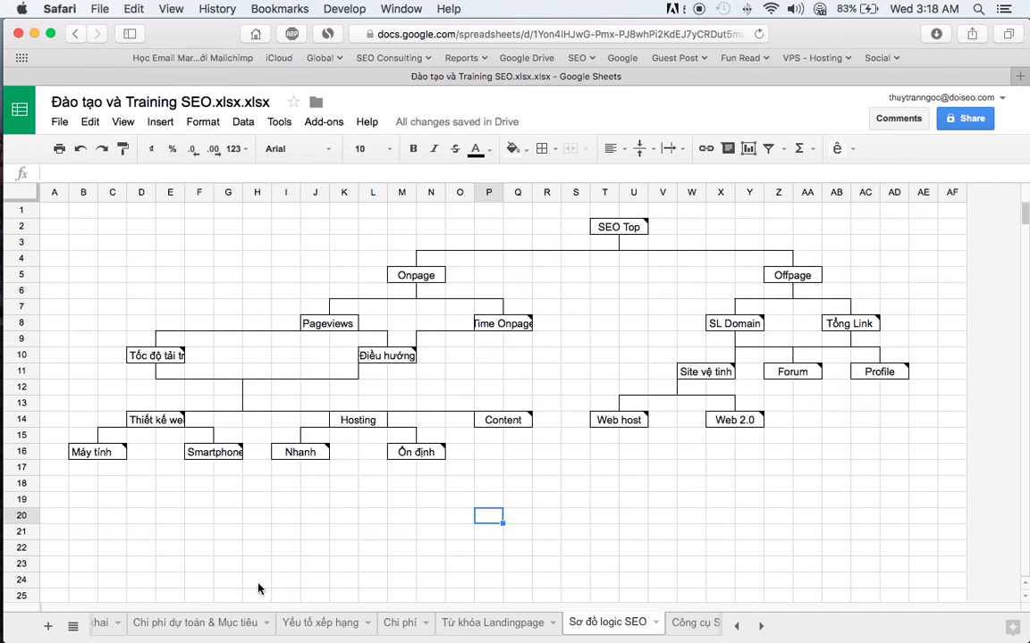
- Look over the SEO diagram's Onpage branch and Time Onpage note before returning to Firefox
{"action": "left_click_drag", "start_coordinate": [109, 257], "coordinate": [588, 510]}
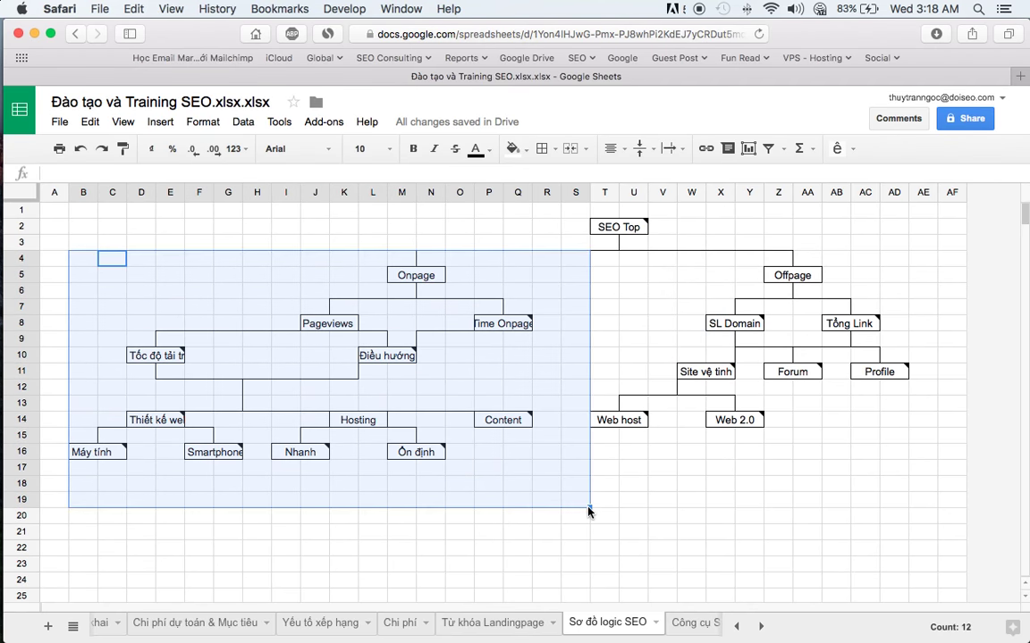
{"action": "left_click", "coordinate": [554, 356]}
{"action": "left_click", "coordinate": [519, 328]}
{"action": "left_click", "coordinate": [547, 274]}
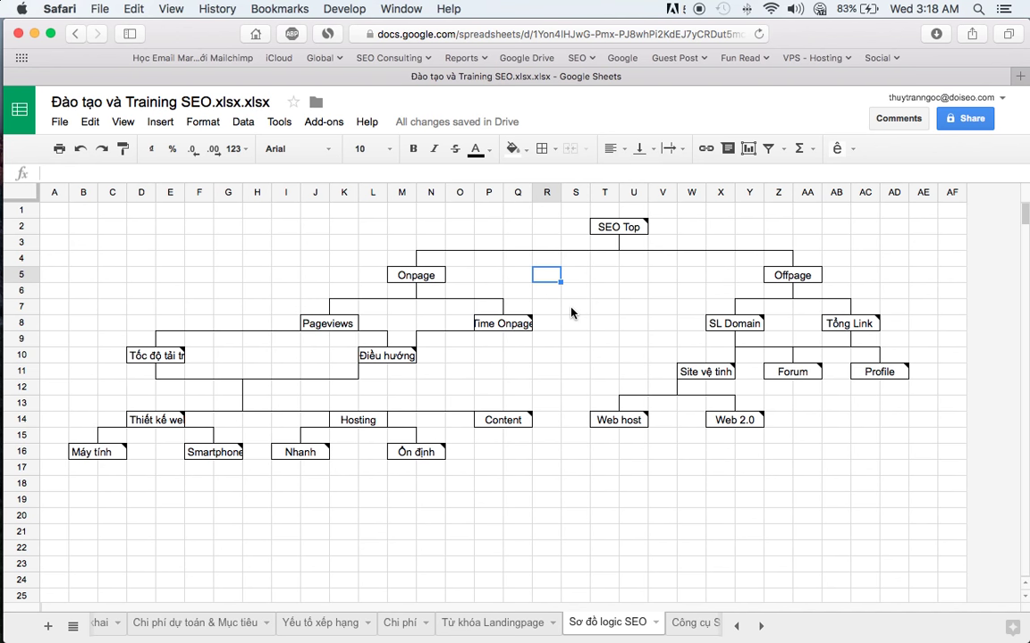
{"action": "key", "text": "super+Tab"}
{"action": "key", "text": "super+shift+Tab"}
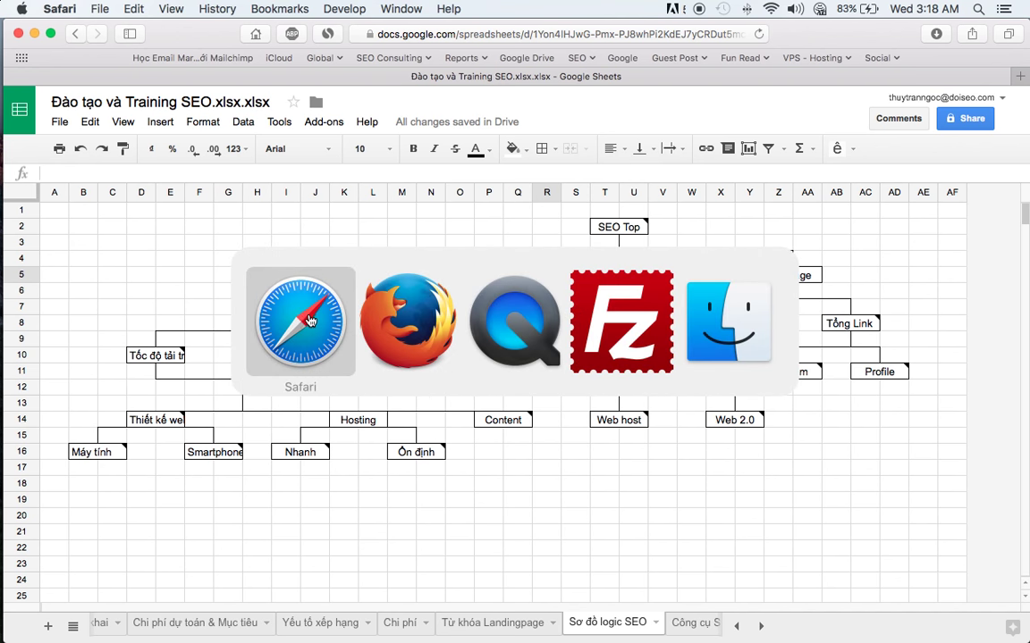
{"action": "left_click_drag", "start_coordinate": [170, 257], "coordinate": [898, 389]}
{"action": "left_click", "coordinate": [785, 480]}
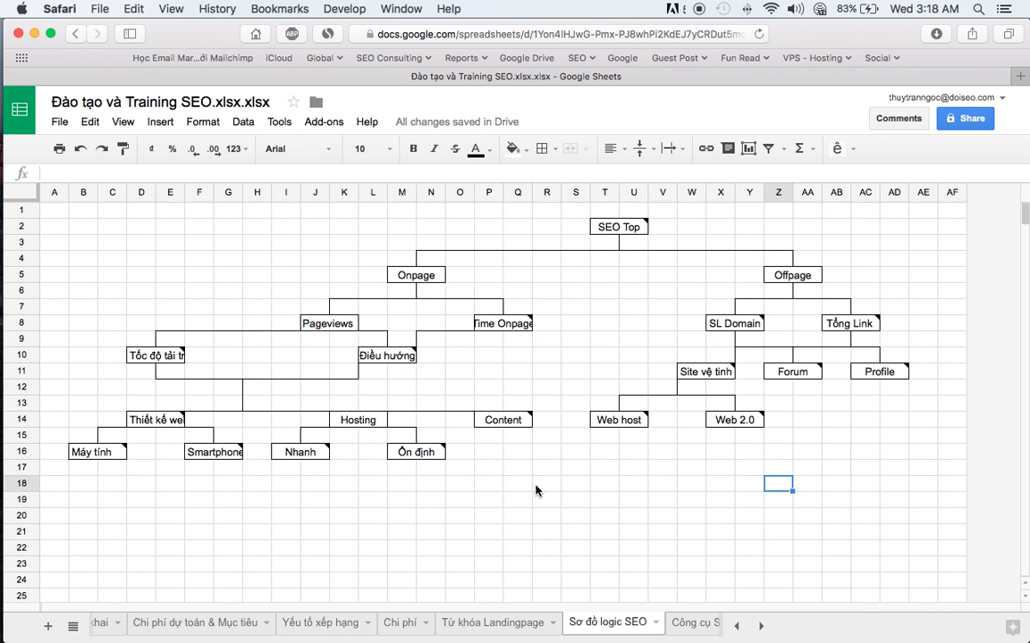
{"action": "key", "text": "super+Tab"}
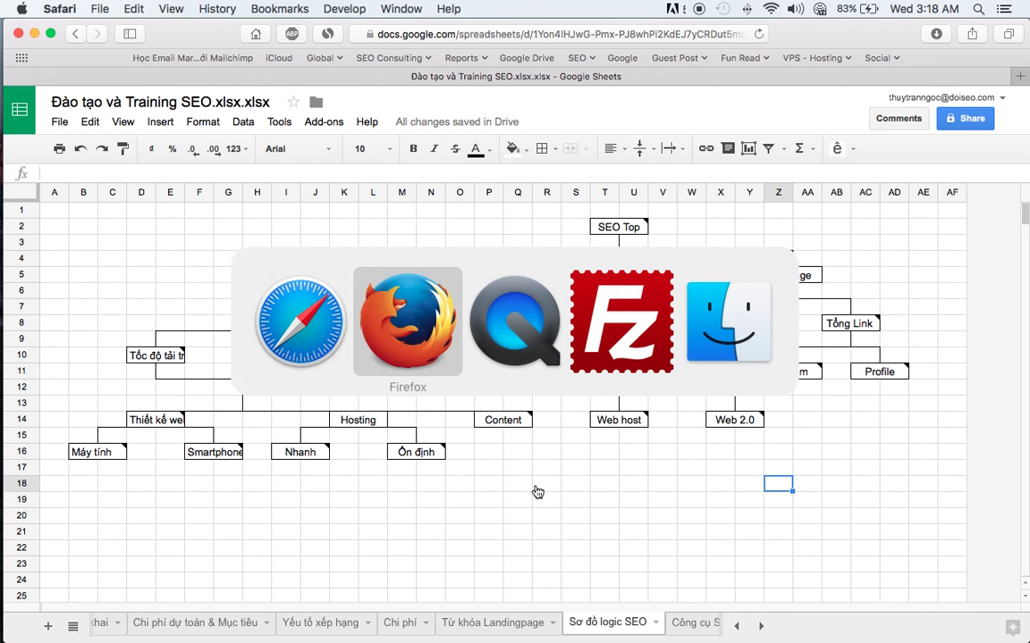
- Scroll the đào tạo seo results and highlight the VietMoz, Vinalink and duyanhweb descriptions
{"action": "scroll", "coordinate": [650, 390], "scroll_direction": "up", "scroll_amount": 10}
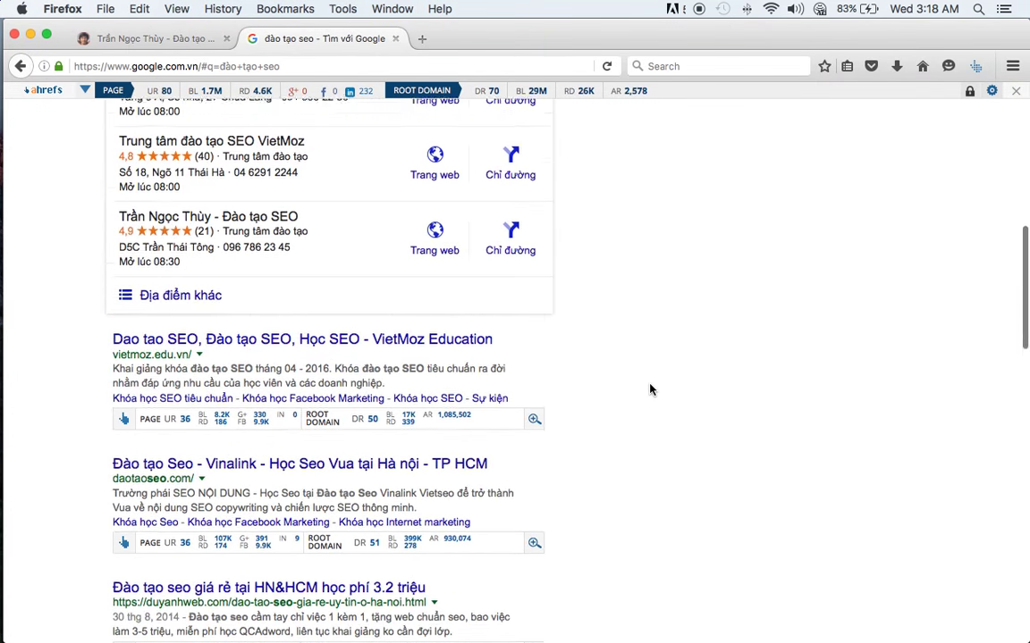
{"action": "scroll", "coordinate": [650, 390], "scroll_direction": "down", "scroll_amount": 15}
{"action": "scroll", "coordinate": [649, 389], "scroll_direction": "up", "scroll_amount": 5}
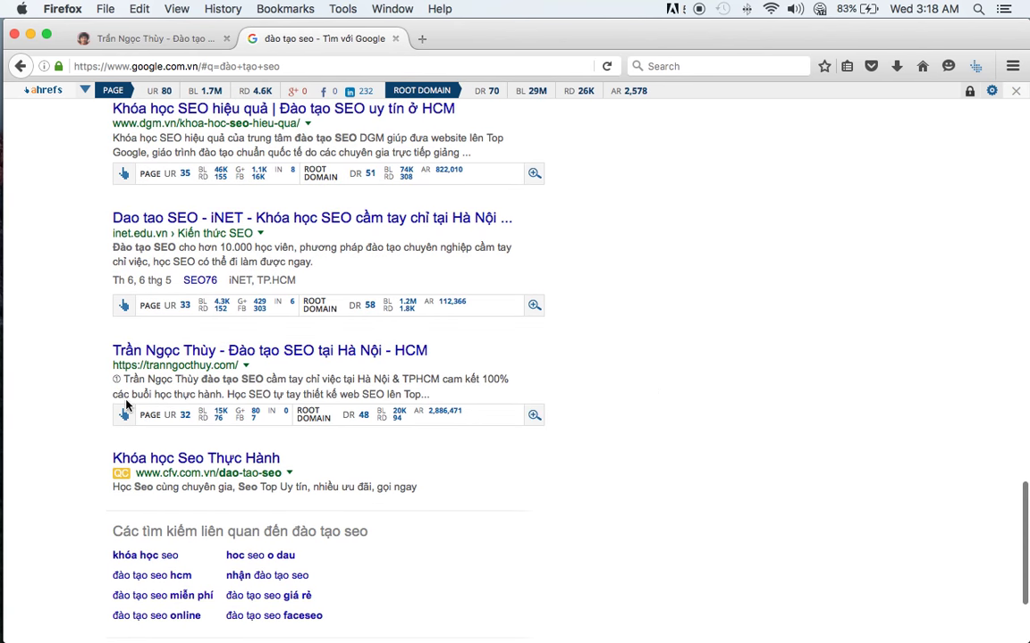
{"action": "scroll", "coordinate": [17, 357], "scroll_direction": "down", "scroll_amount": 1}
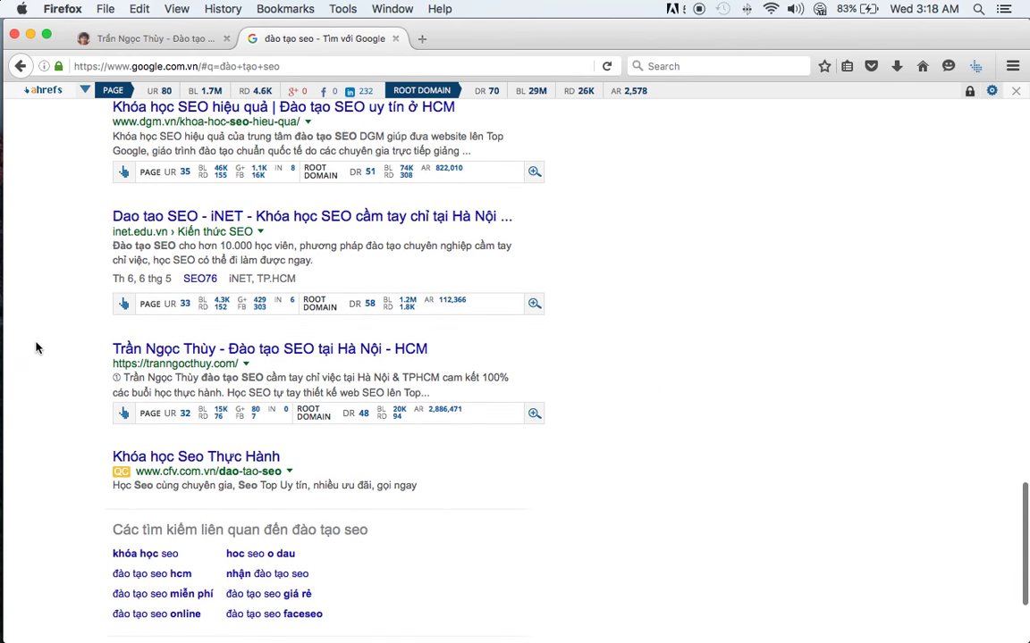
{"action": "scroll", "coordinate": [35, 347], "scroll_direction": "up", "scroll_amount": 10}
{"action": "scroll", "coordinate": [36, 347], "scroll_direction": "down", "scroll_amount": 9}
{"action": "scroll", "coordinate": [35, 348], "scroll_direction": "down", "scroll_amount": 5}
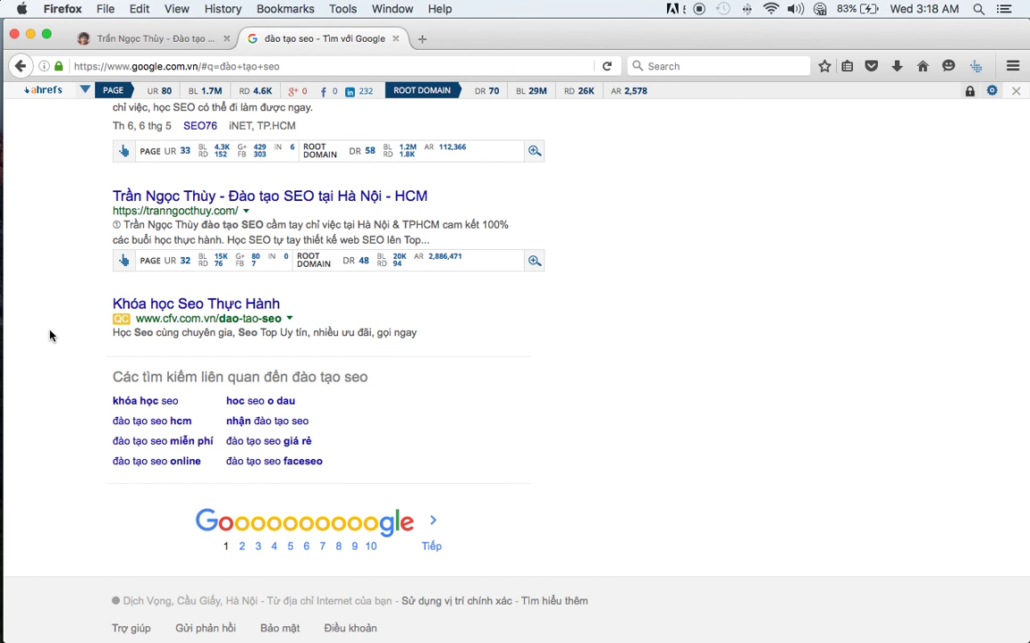
{"action": "scroll", "coordinate": [49, 335], "scroll_direction": "up", "scroll_amount": 15}
{"action": "scroll", "coordinate": [51, 335], "scroll_direction": "down", "scroll_amount": 2}
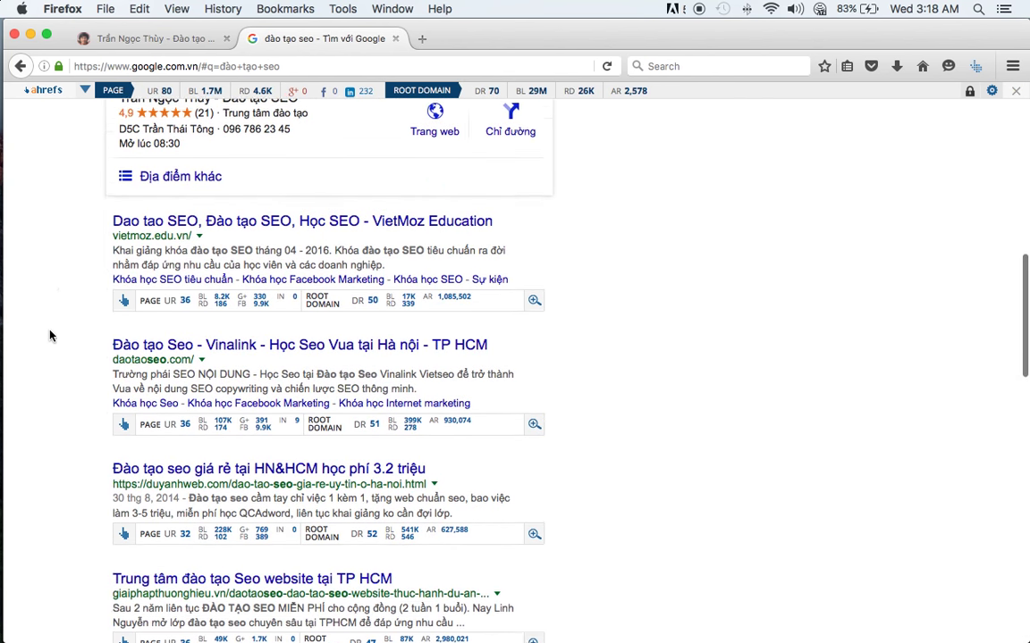
{"action": "triple_click", "coordinate": [126, 205]}
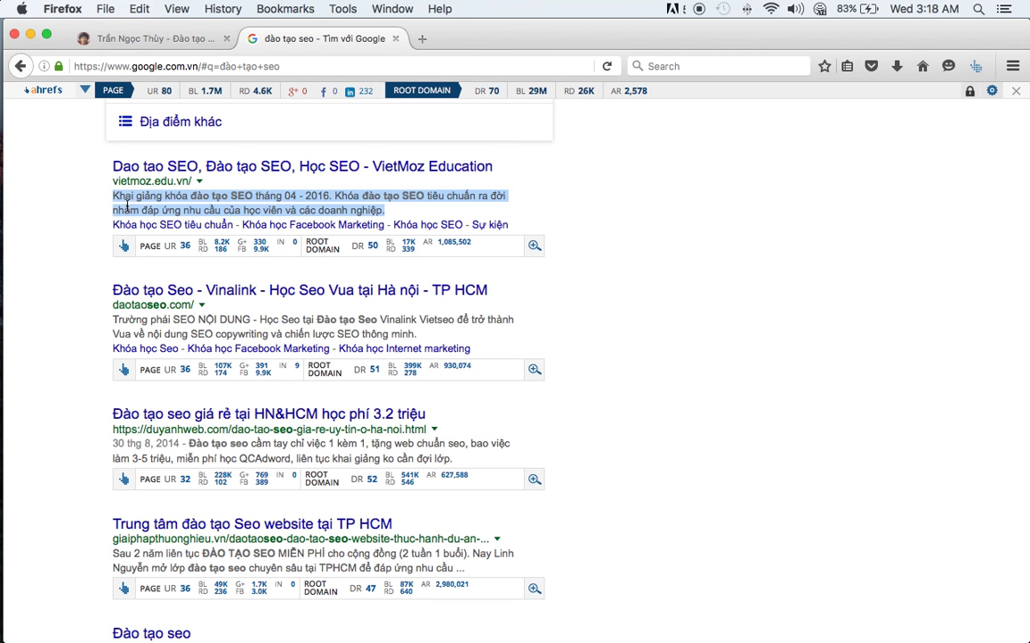
{"action": "left_click", "coordinate": [71, 228]}
{"action": "triple_click", "coordinate": [123, 320]}
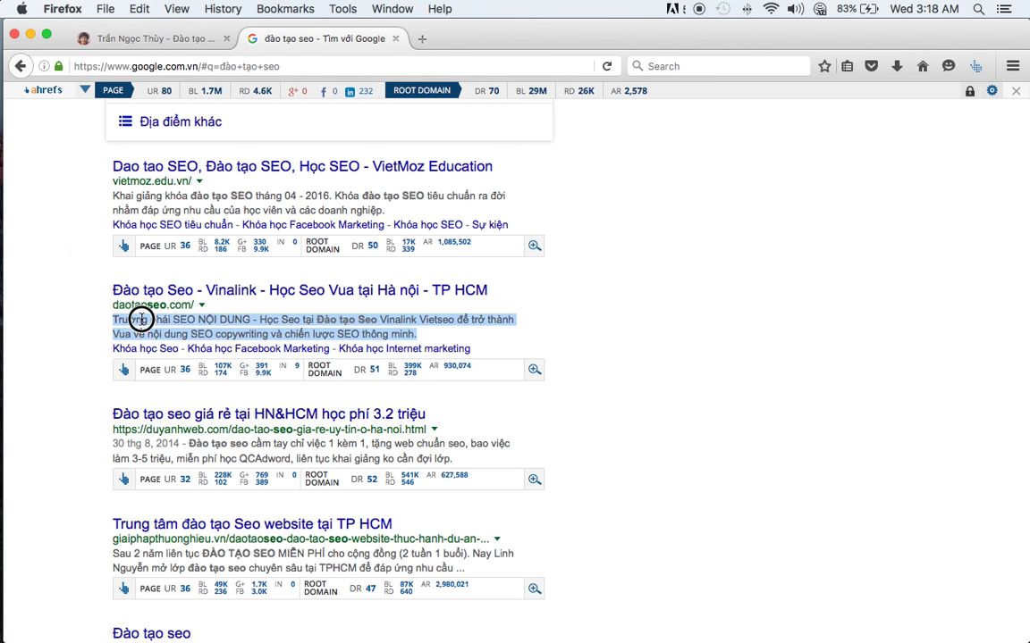
{"action": "left_click", "coordinate": [61, 350]}
{"action": "scroll", "coordinate": [61, 351], "scroll_direction": "down", "scroll_amount": 3}
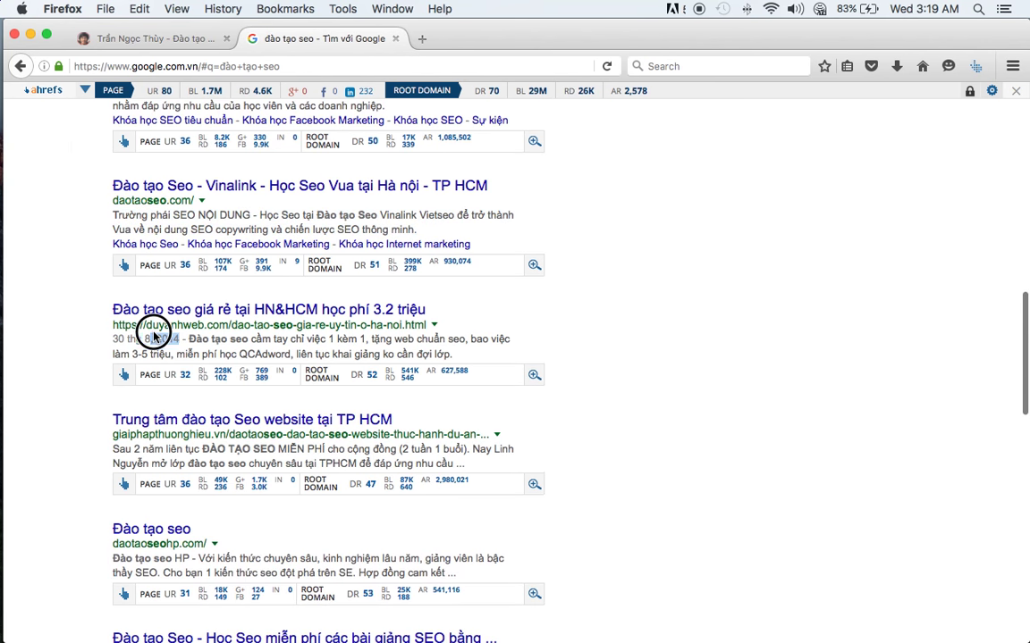
{"action": "triple_click", "coordinate": [125, 339]}
{"action": "left_click", "coordinate": [64, 347]}
- Highlight text in the giaiphapthuonghieu, daotaoseohp, dgm.vn and iNET result descriptions
{"action": "scroll", "coordinate": [64, 346], "scroll_direction": "down", "scroll_amount": 2}
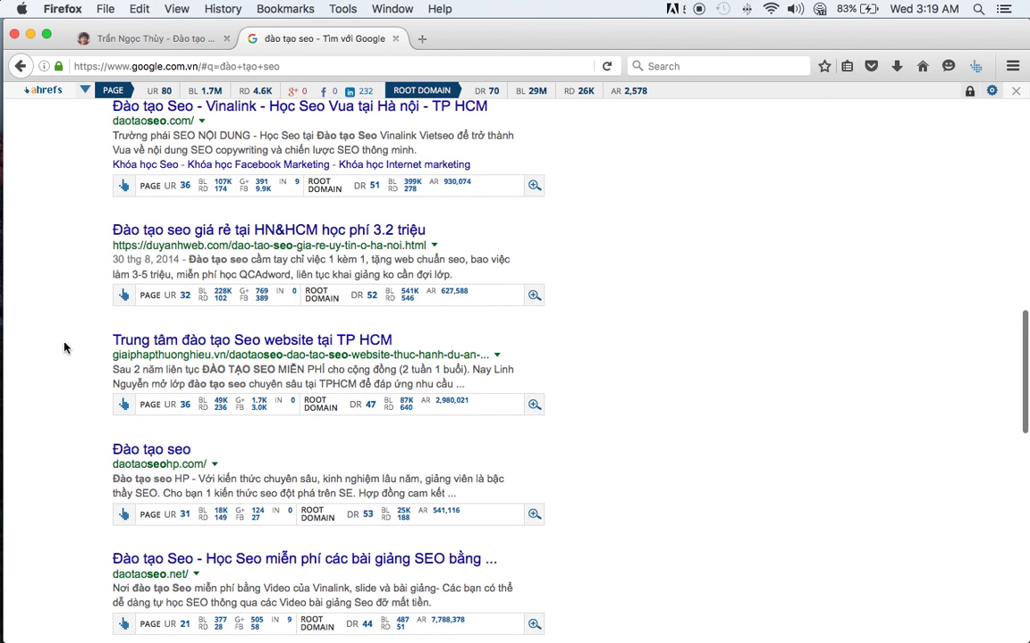
{"action": "triple_click", "coordinate": [172, 367]}
{"action": "double_click", "coordinate": [173, 366]}
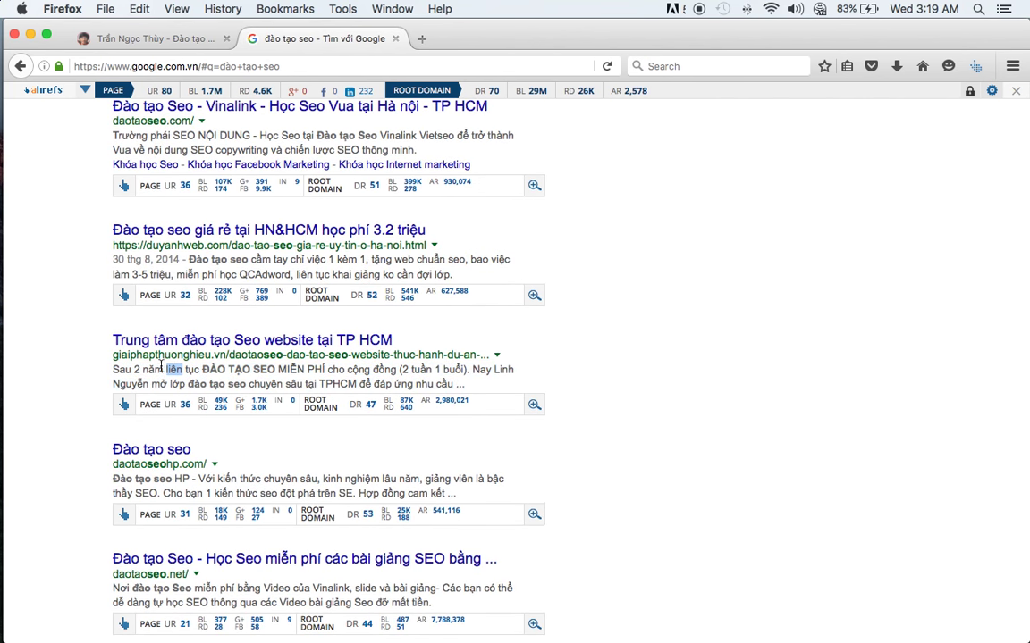
{"action": "scroll", "coordinate": [56, 347], "scroll_direction": "down", "scroll_amount": 3}
{"action": "triple_click", "coordinate": [177, 380]}
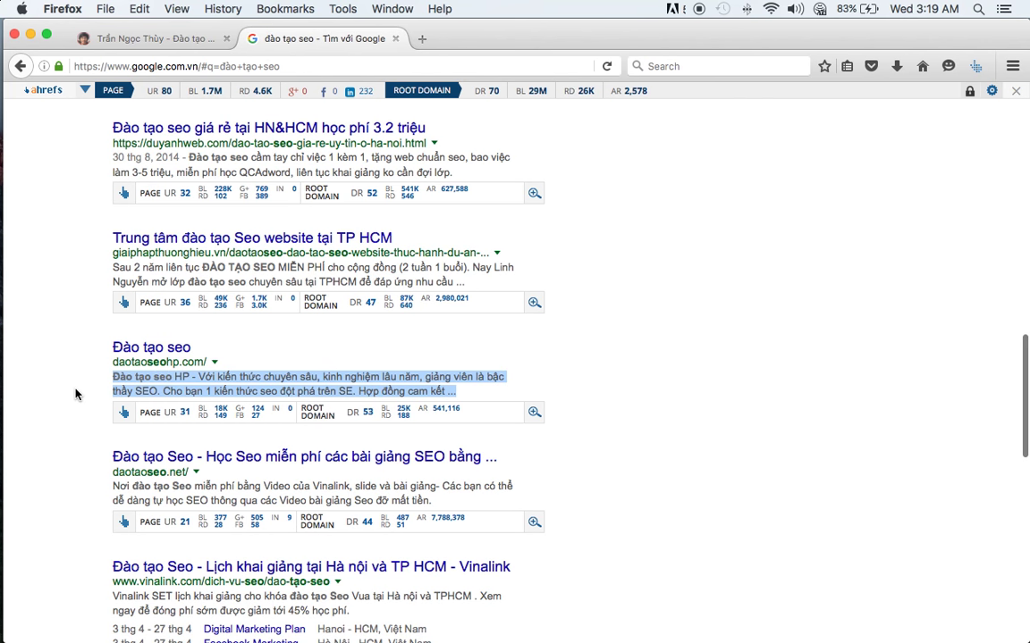
{"action": "scroll", "coordinate": [76, 393], "scroll_direction": "down", "scroll_amount": 8}
{"action": "left_click_drag", "start_coordinate": [173, 212], "coordinate": [216, 212]}
{"action": "scroll", "coordinate": [83, 313], "scroll_direction": "down", "scroll_amount": 2}
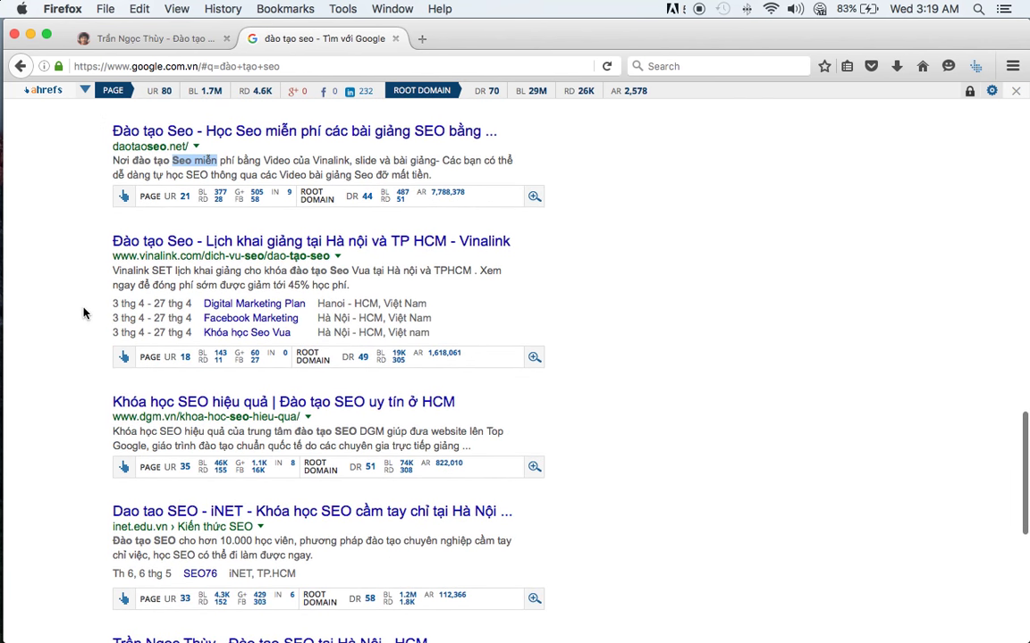
{"action": "scroll", "coordinate": [76, 340], "scroll_direction": "down", "scroll_amount": 4}
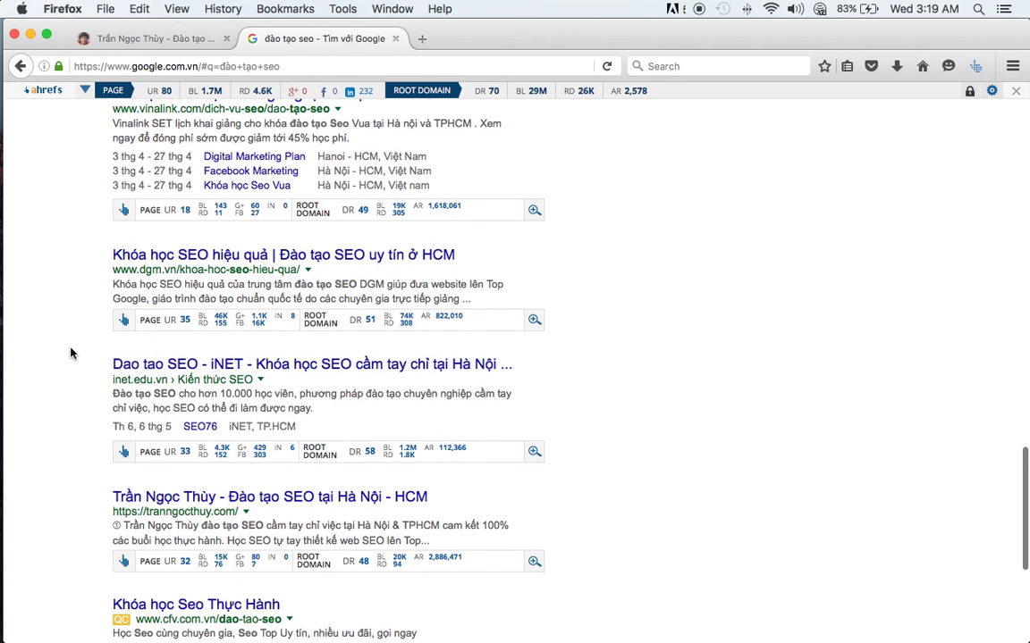
{"action": "left_click_drag", "start_coordinate": [113, 284], "coordinate": [157, 285]}
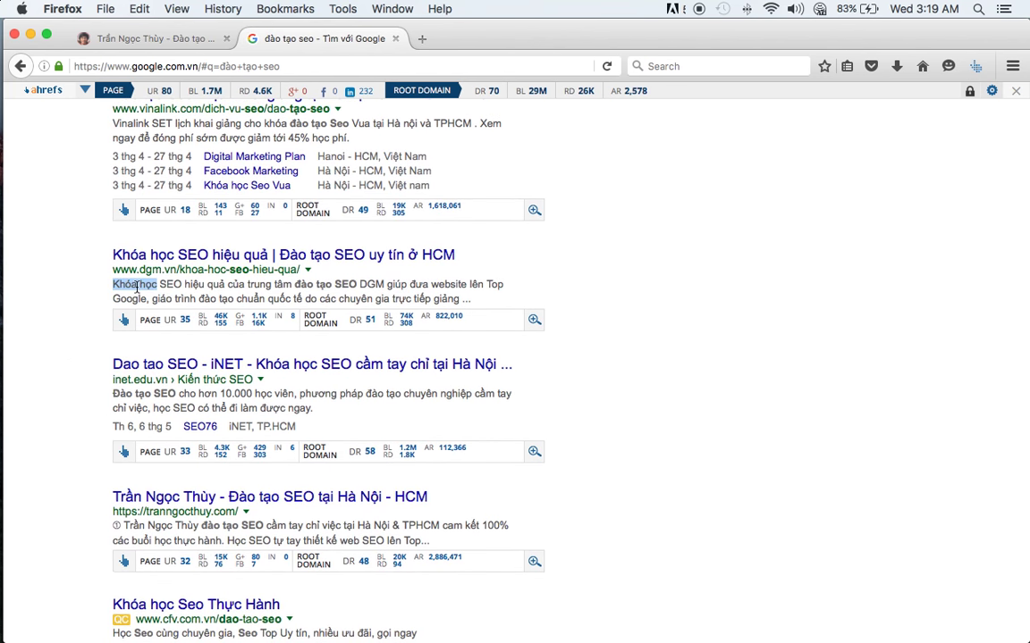
{"action": "scroll", "coordinate": [45, 357], "scroll_direction": "down", "scroll_amount": 2}
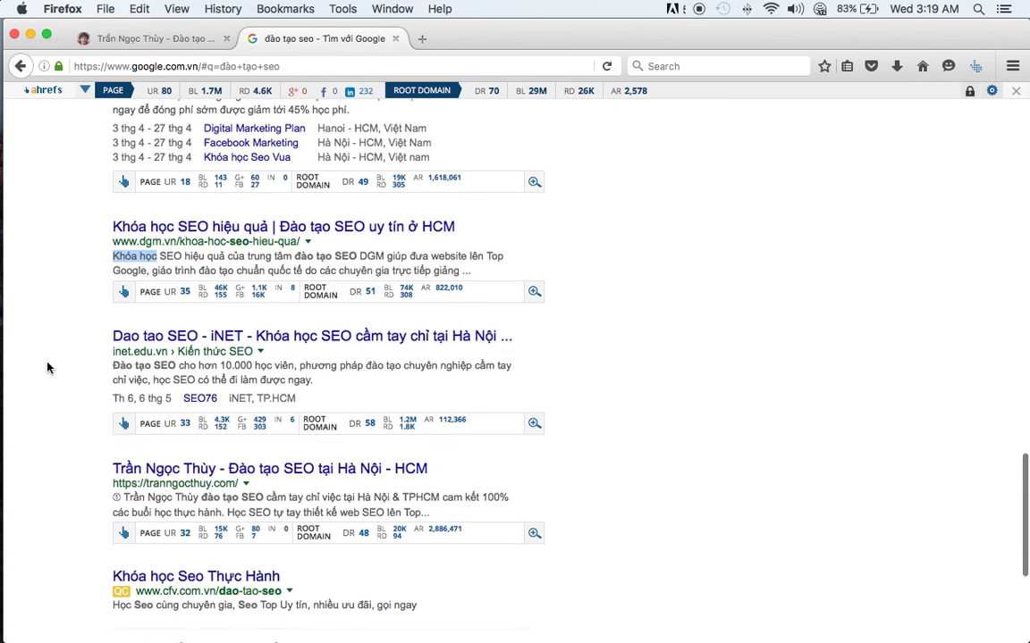
{"action": "left_click_drag", "start_coordinate": [109, 324], "coordinate": [59, 359]}
{"action": "scroll", "coordinate": [62, 401], "scroll_direction": "down", "scroll_amount": 4}
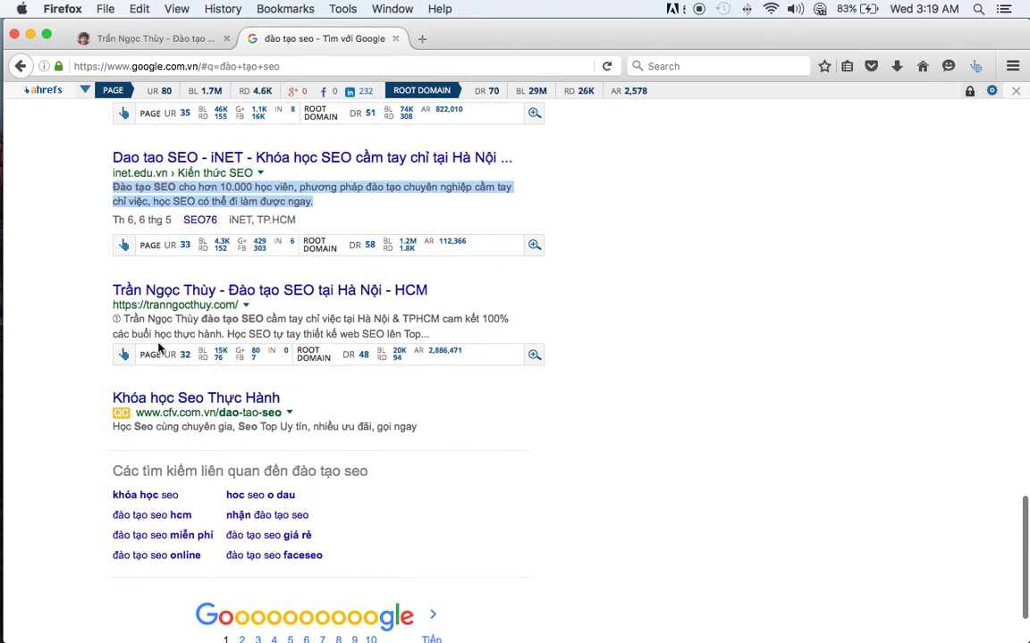
{"action": "left_click", "coordinate": [160, 330]}
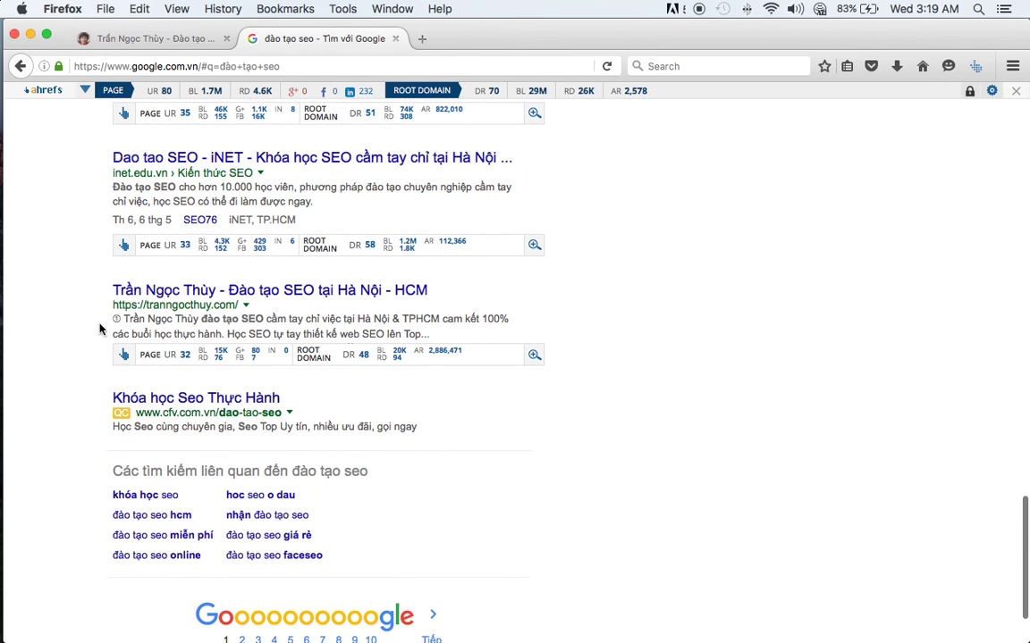
- Open VietMoz's Ahrefs metric (UR 36) in Ahrefs, reaching the Pricing & Plans page
{"action": "scroll", "coordinate": [209, 304], "scroll_direction": "up", "scroll_amount": 10}
{"action": "scroll", "coordinate": [207, 295], "scroll_direction": "down", "scroll_amount": 1}
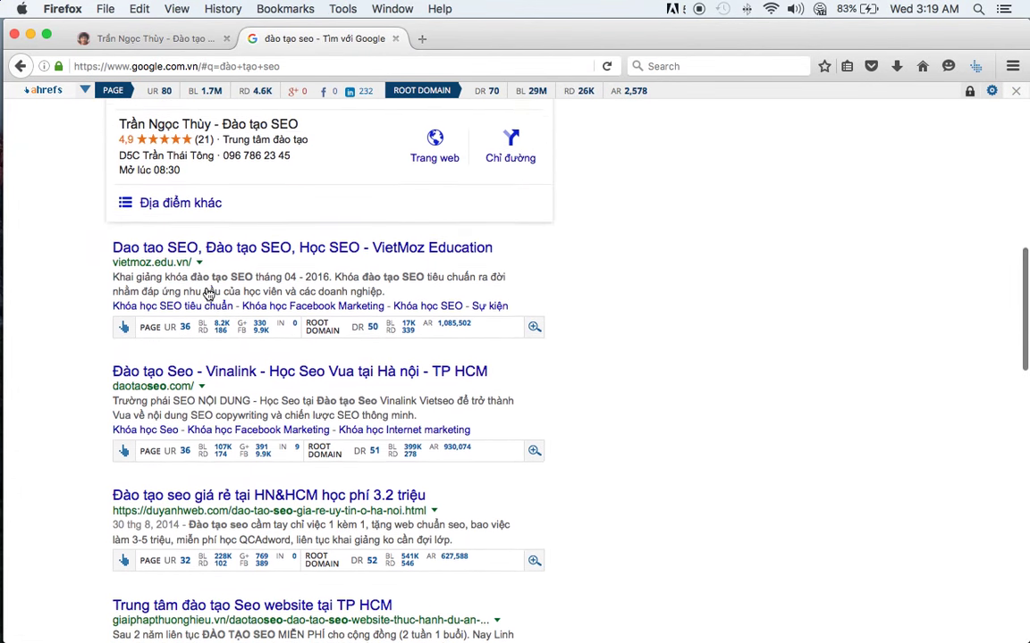
{"action": "scroll", "coordinate": [207, 294], "scroll_direction": "down", "scroll_amount": 2}
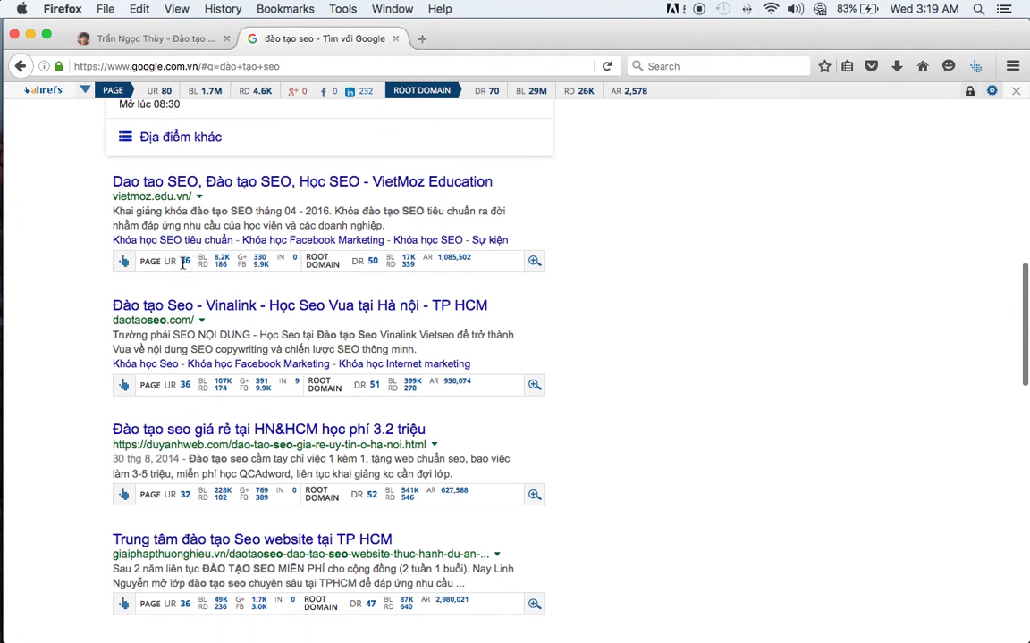
{"action": "double_click", "coordinate": [184, 262]}
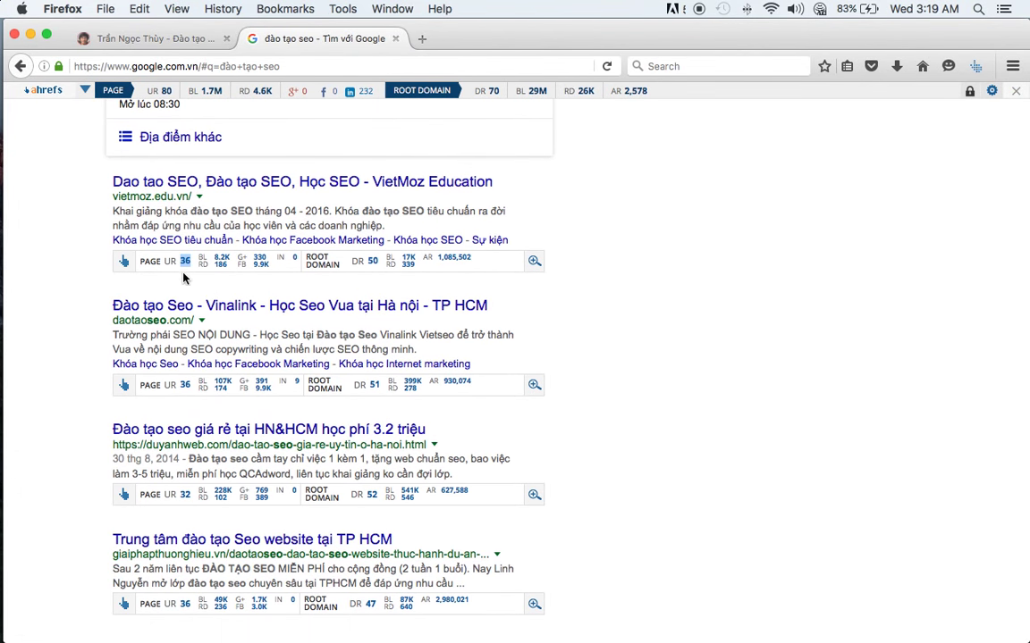
{"action": "left_click", "coordinate": [369, 262]}
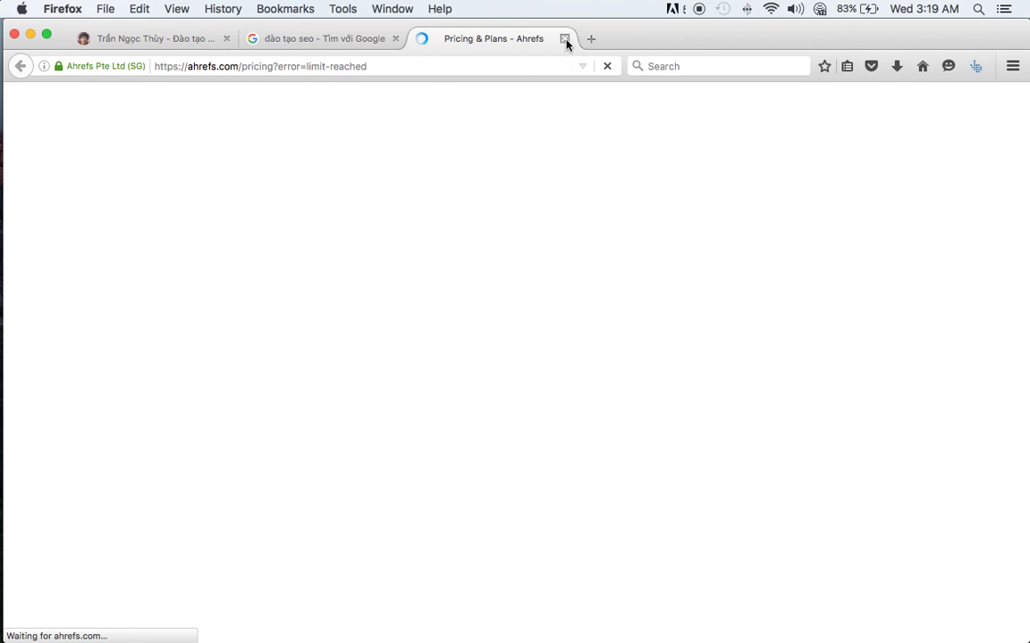
- Close the Ahrefs pricing tab and check the VietMoz result's Ahrefs stats, UR 36
{"action": "left_click", "coordinate": [565, 40]}
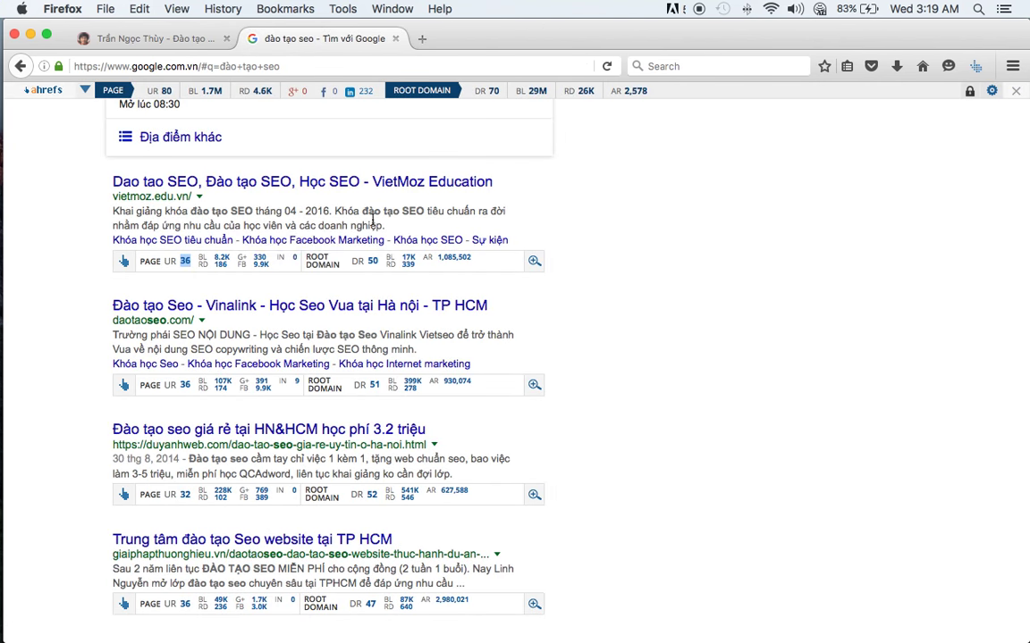
{"action": "triple_click", "coordinate": [339, 265]}
{"action": "double_click", "coordinate": [182, 262]}
{"action": "left_click", "coordinate": [164, 243]}
- Check the duyanhweb result's UR 32 and copy its full URL
{"action": "scroll", "coordinate": [168, 402], "scroll_direction": "down", "scroll_amount": 1}
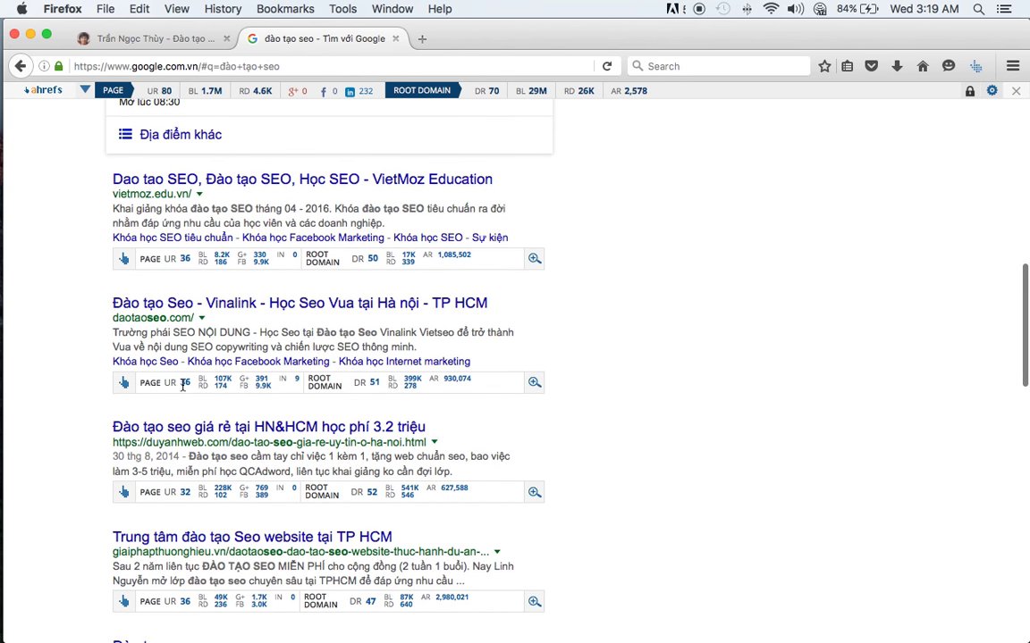
{"action": "double_click", "coordinate": [185, 494]}
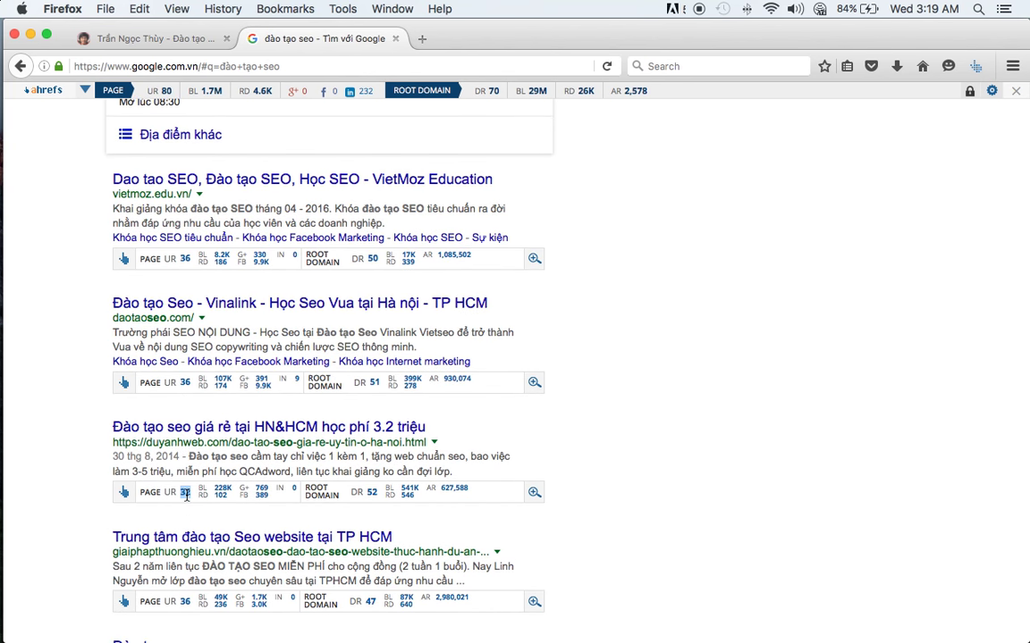
{"action": "triple_click", "coordinate": [269, 441]}
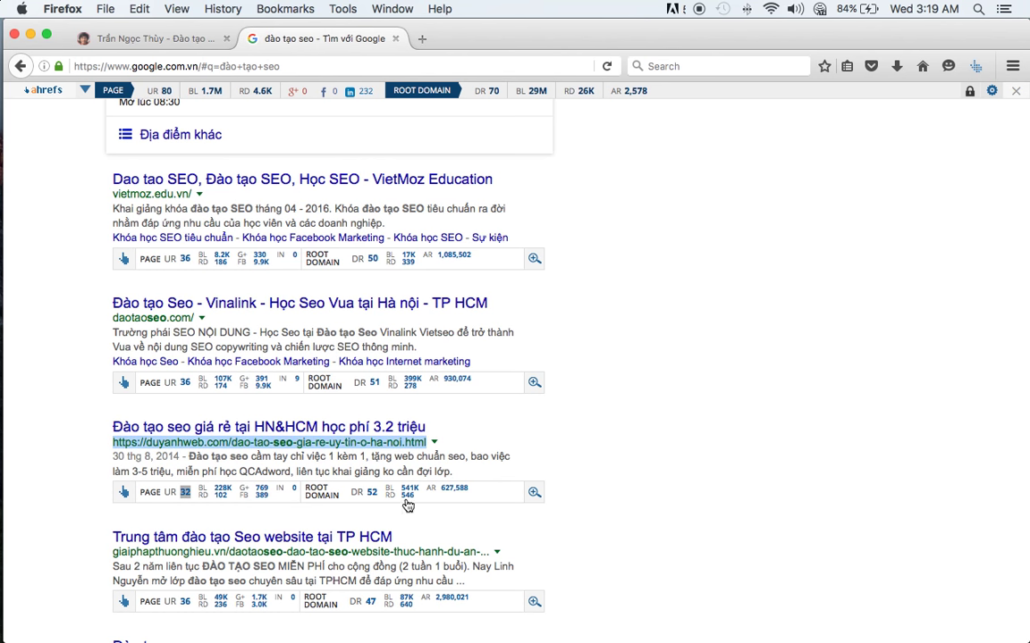
{"action": "key", "text": "super+c"}
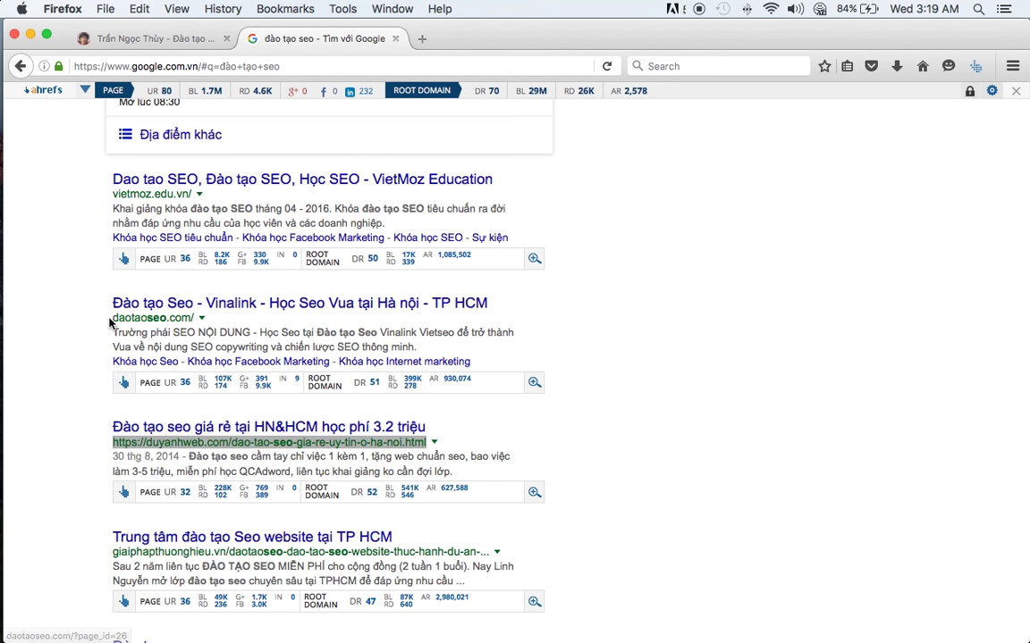
{"action": "left_click", "coordinate": [72, 295]}
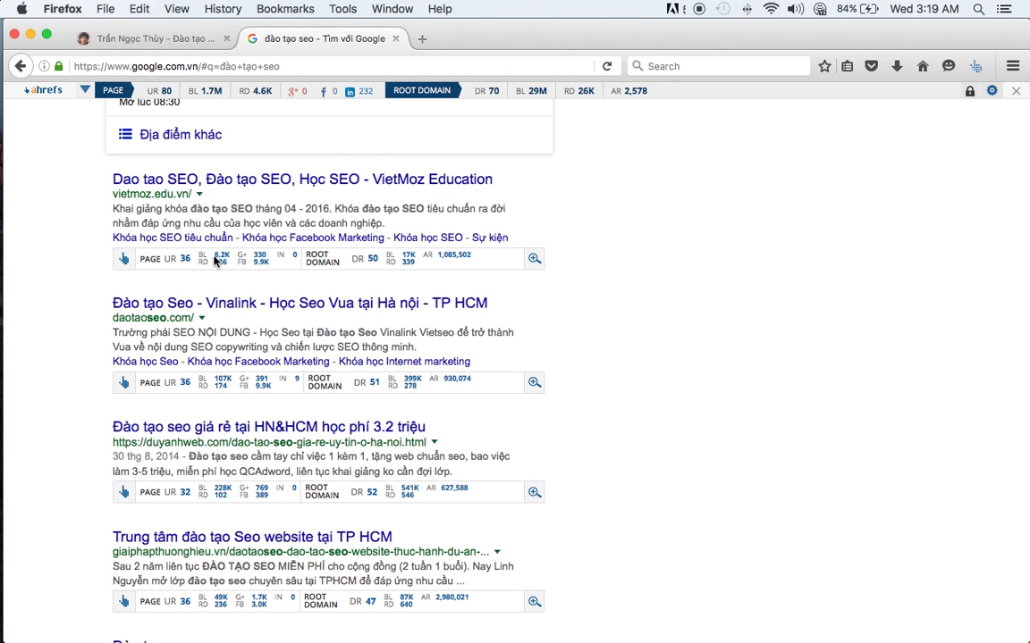
- Review the VietMoz root-domain metrics, then return to the SEO spreadsheet
{"action": "left_click", "coordinate": [204, 258]}
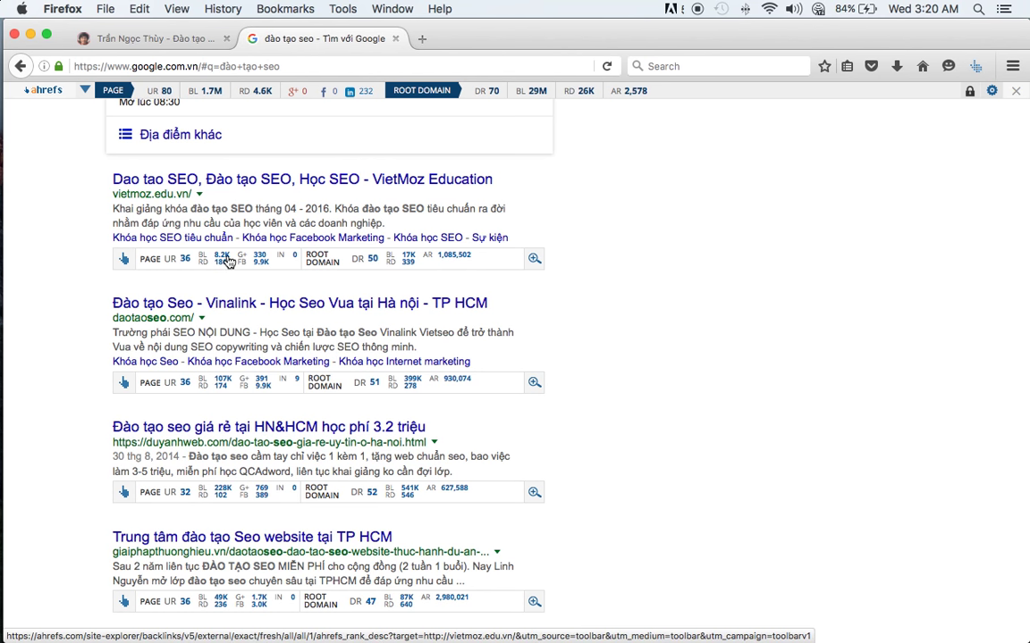
{"action": "left_click", "coordinate": [123, 258]}
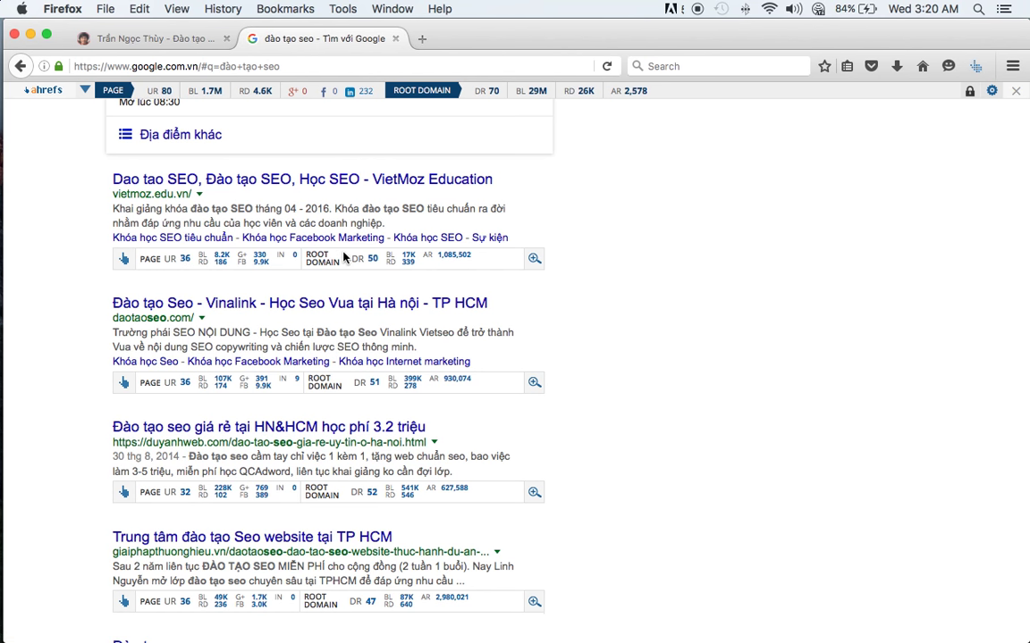
{"action": "double_click", "coordinate": [307, 259]}
{"action": "scroll", "coordinate": [268, 286], "scroll_direction": "down", "scroll_amount": 2}
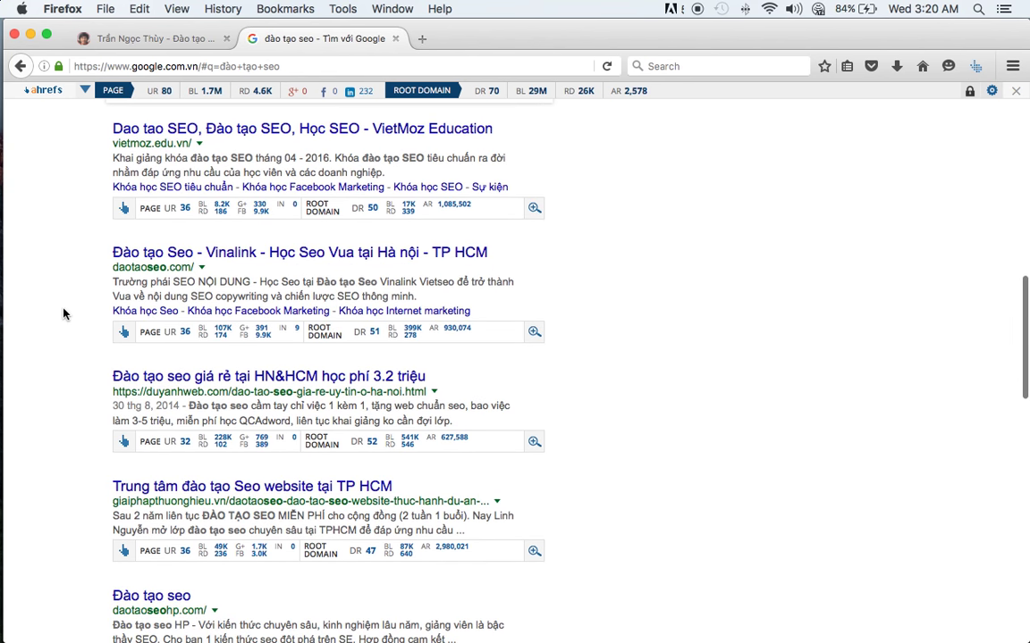
{"action": "scroll", "coordinate": [63, 312], "scroll_direction": "up", "scroll_amount": 1}
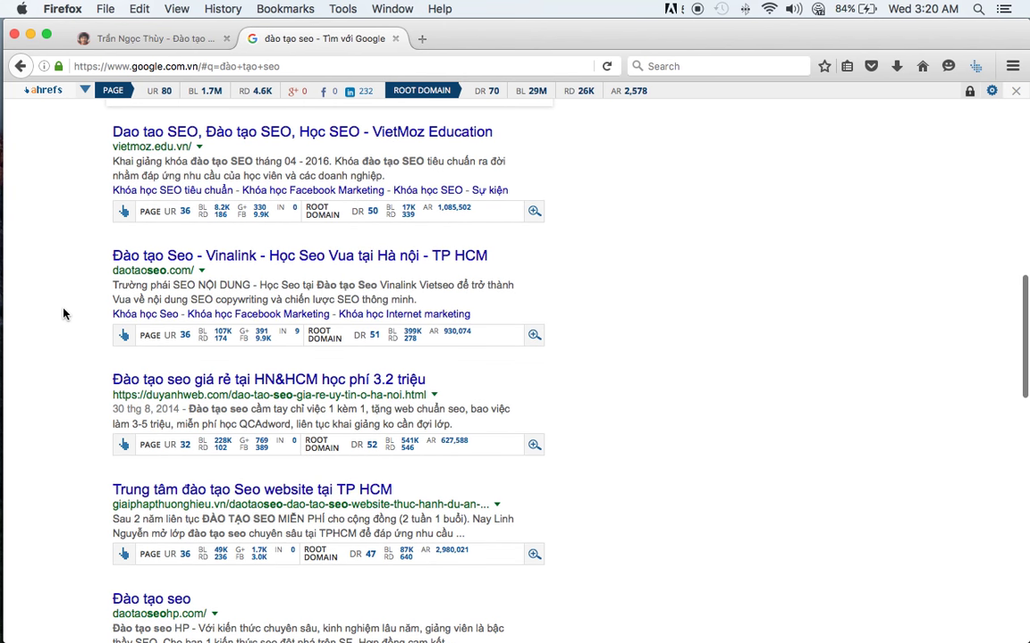
{"action": "key", "text": "super+Tab"}
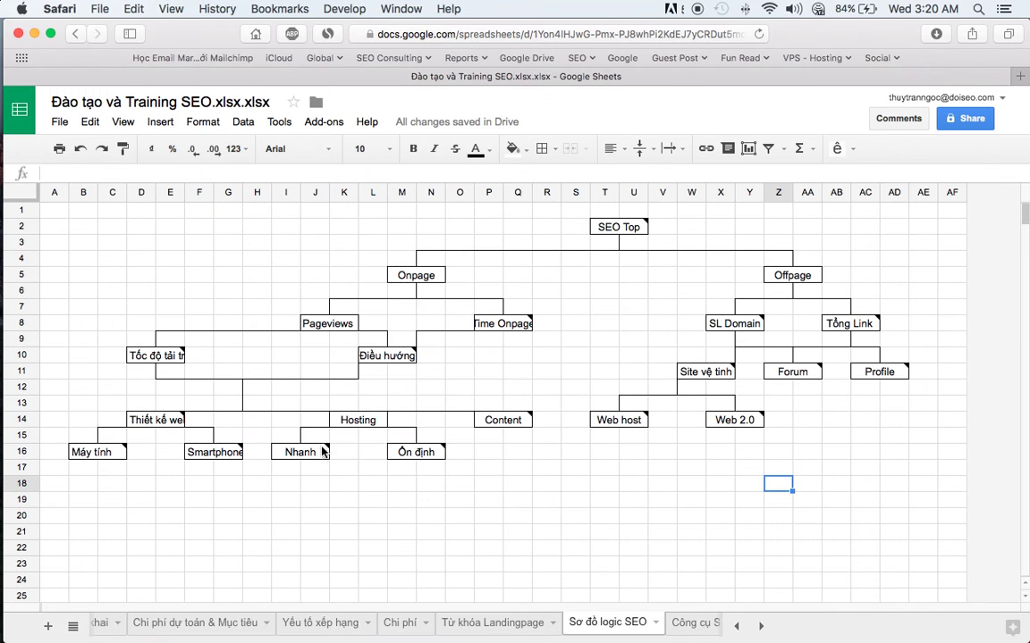
- Browse the Từ khóa Landingpage, Yếu tố xếp hạng, Chi phí dự toán, Quy trình triển khai and Quy trình nghiên cứu SEO sheets
{"action": "left_click", "coordinate": [462, 622]}
{"action": "left_click", "coordinate": [335, 622]}
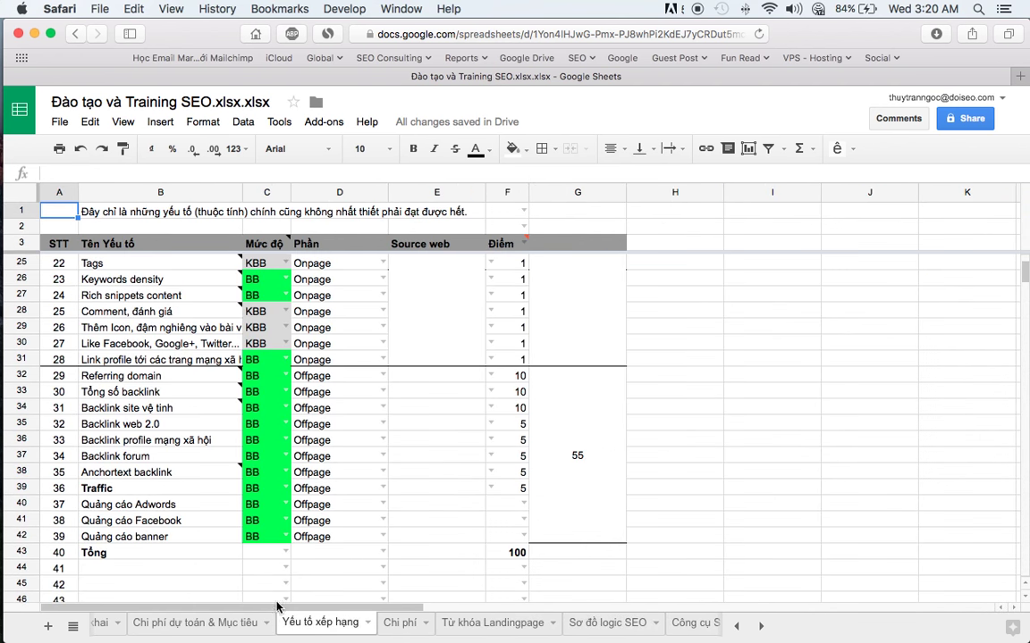
{"action": "left_click", "coordinate": [254, 628]}
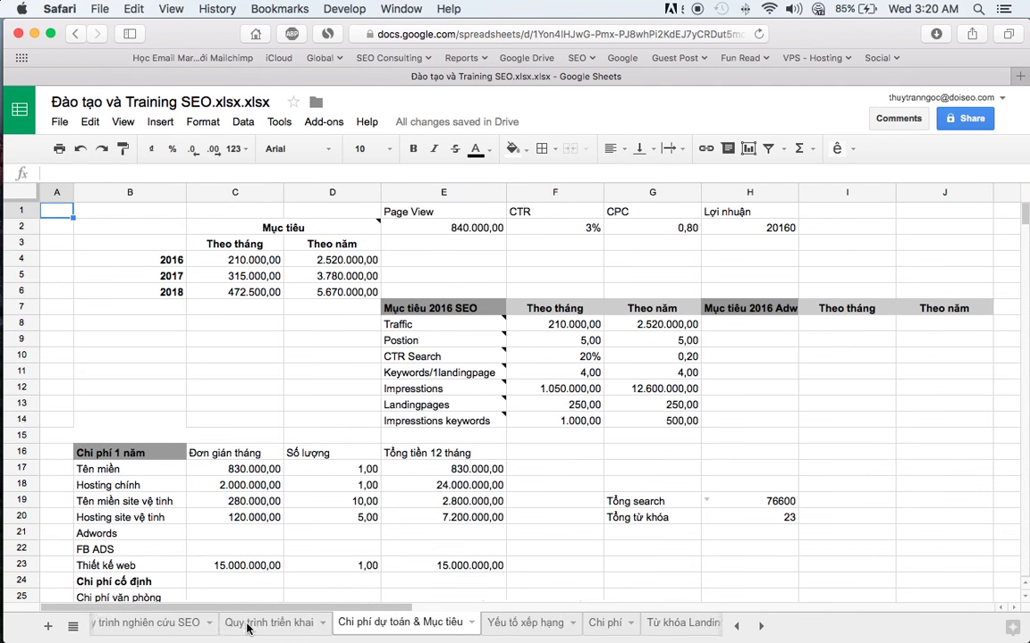
{"action": "left_click", "coordinate": [250, 625]}
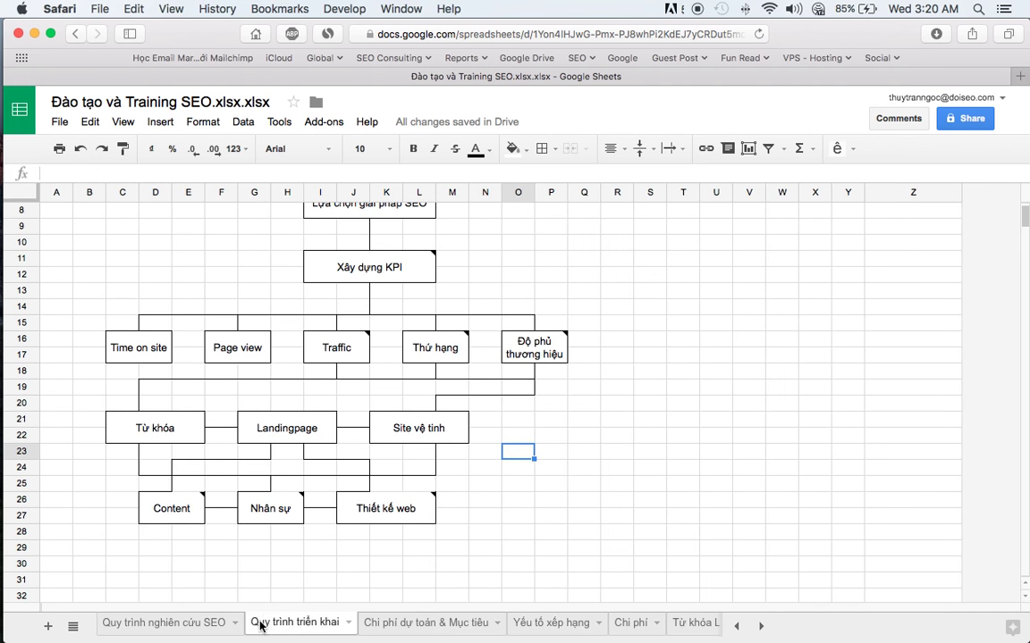
{"action": "left_click", "coordinate": [204, 623]}
{"action": "key", "text": "super+Tab"}
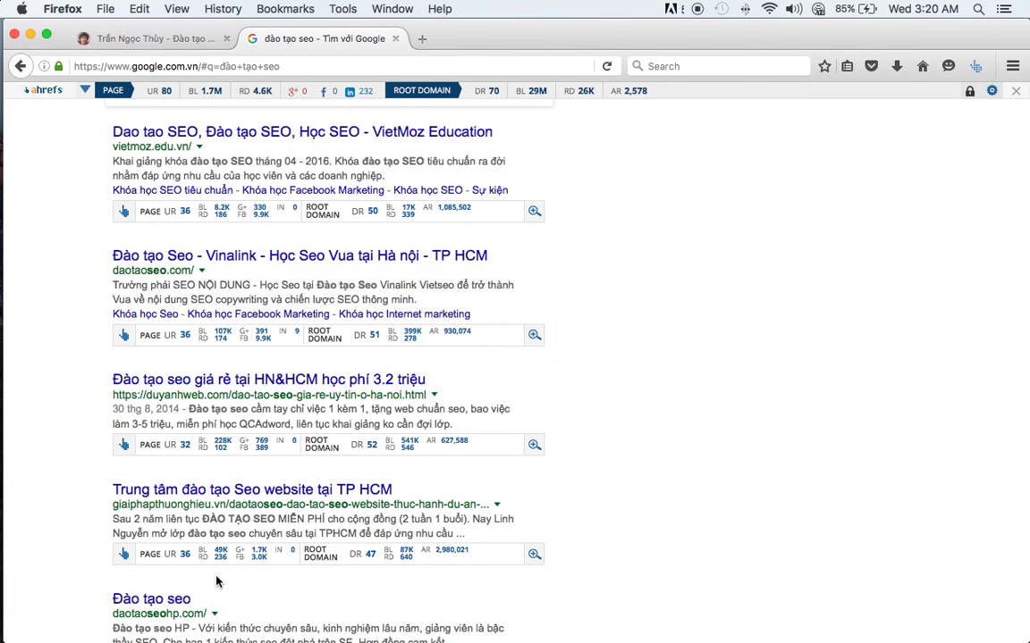
{"action": "key", "text": "super+Tab"}
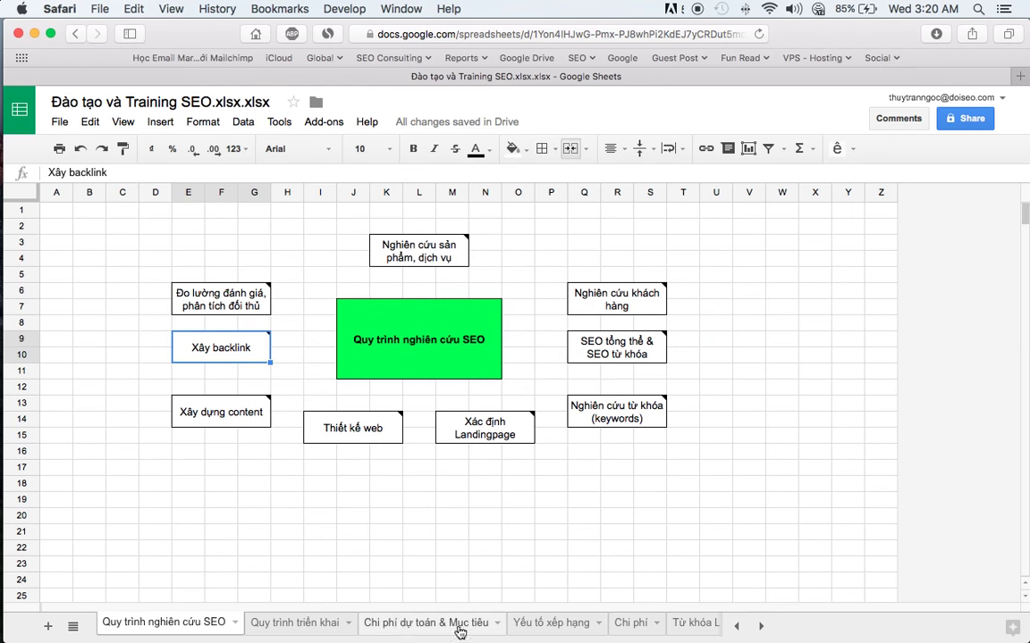
- Read the Tên miền and Favicon notes on Yếu tố xếp hạng, then go back to Firefox
{"action": "left_click", "coordinate": [529, 625]}
{"action": "scroll", "coordinate": [165, 326], "scroll_direction": "up", "scroll_amount": 5}
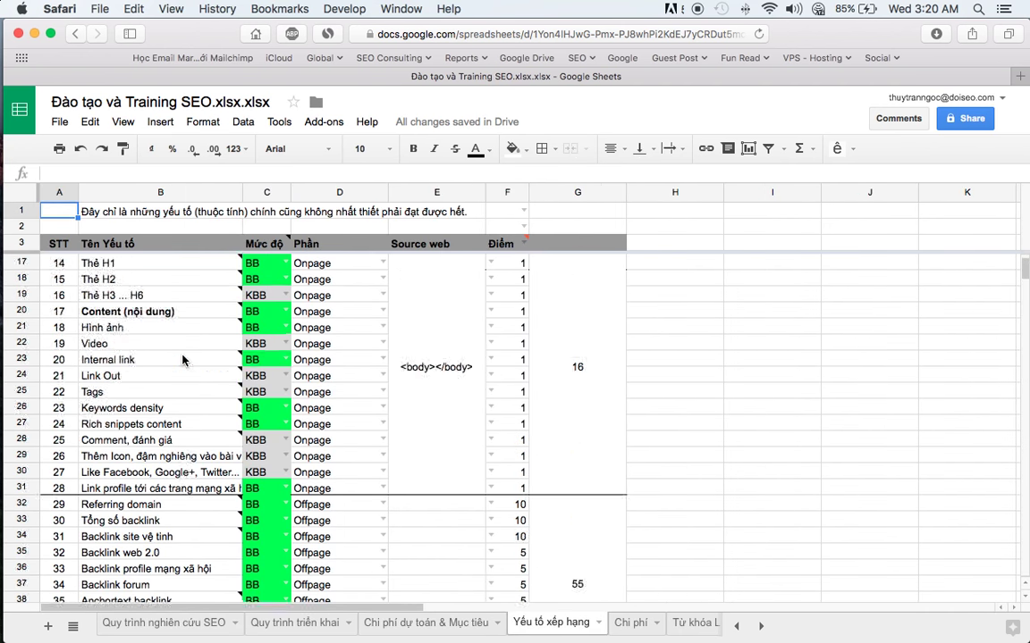
{"action": "left_click", "coordinate": [134, 262]}
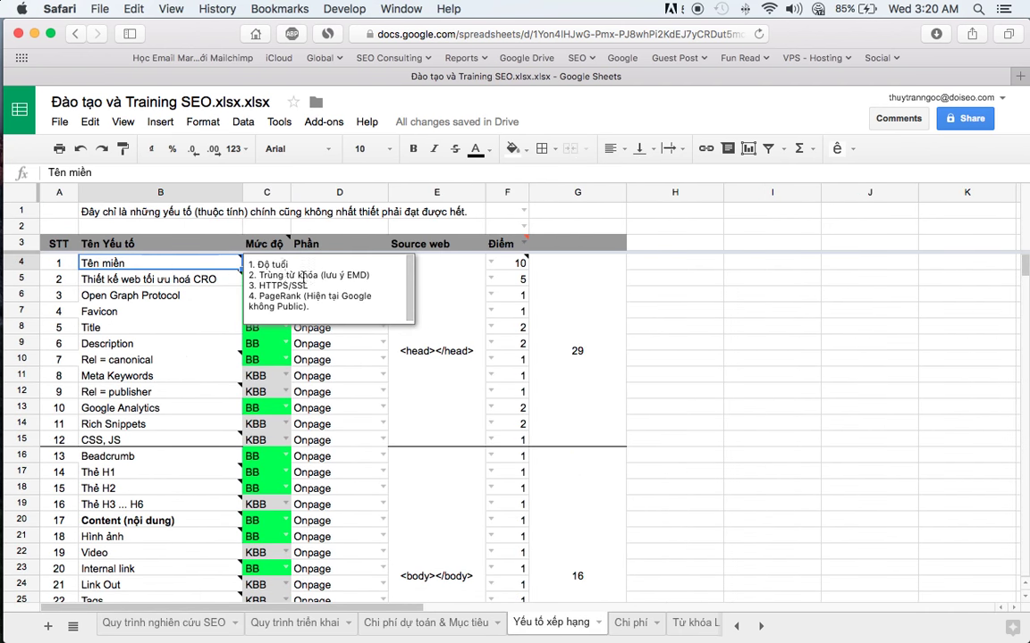
{"action": "left_click", "coordinate": [170, 311]}
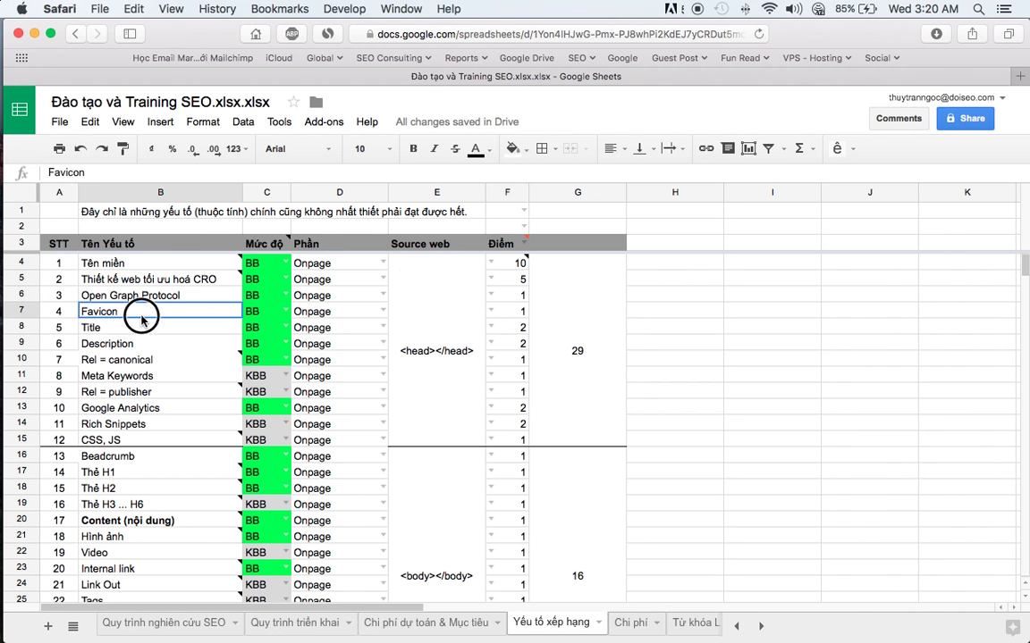
{"action": "scroll", "coordinate": [295, 340], "scroll_direction": "down", "scroll_amount": 5}
{"action": "scroll", "coordinate": [307, 356], "scroll_direction": "up", "scroll_amount": 4}
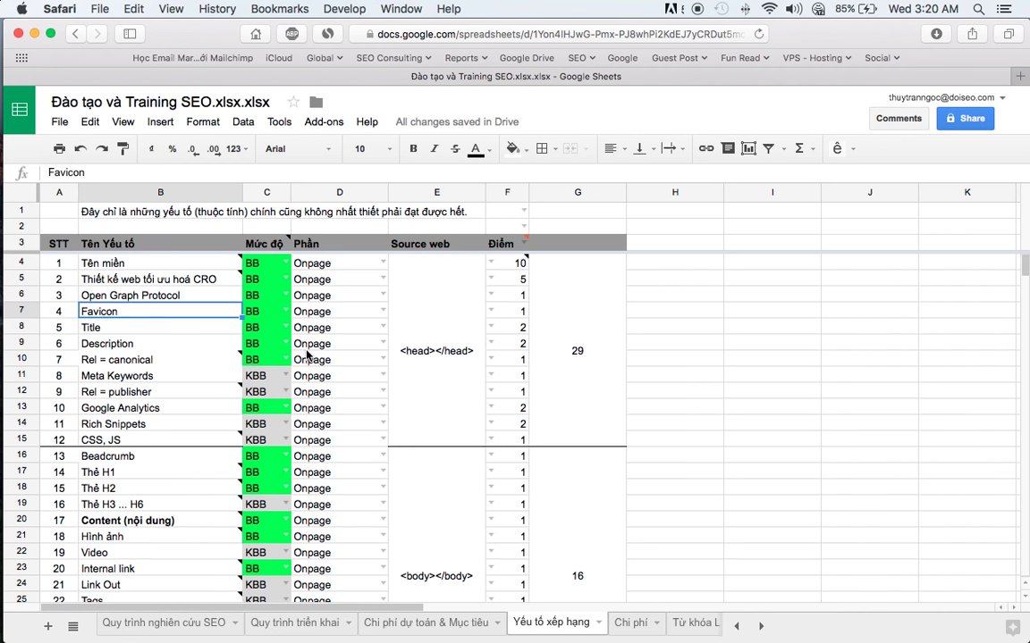
{"action": "key", "text": "super+Tab"}
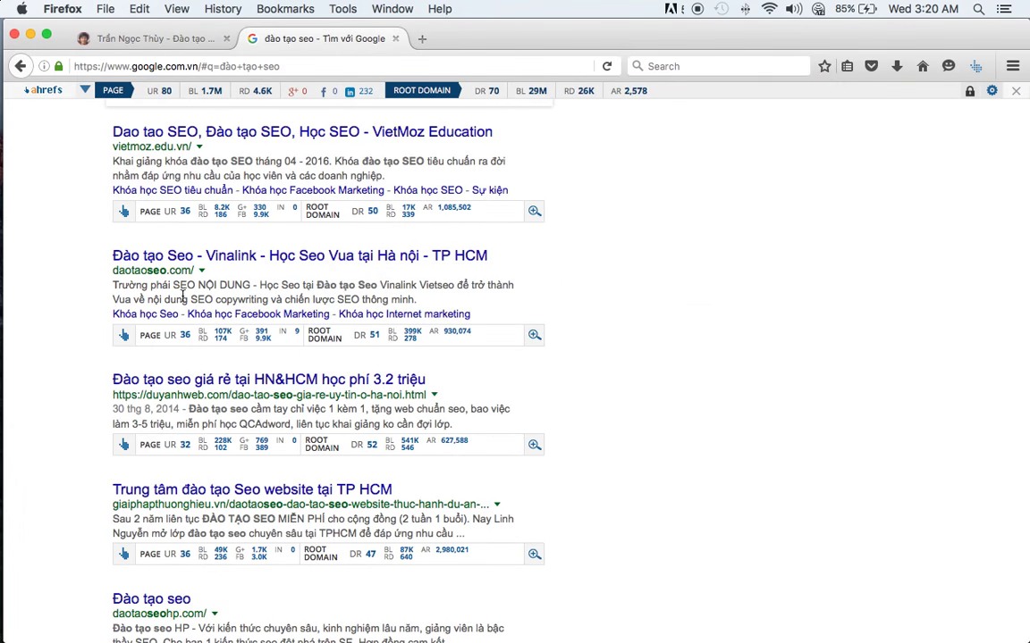
{"action": "scroll", "coordinate": [70, 303], "scroll_direction": "up", "scroll_amount": 5}
{"action": "scroll", "coordinate": [62, 331], "scroll_direction": "down", "scroll_amount": 5}
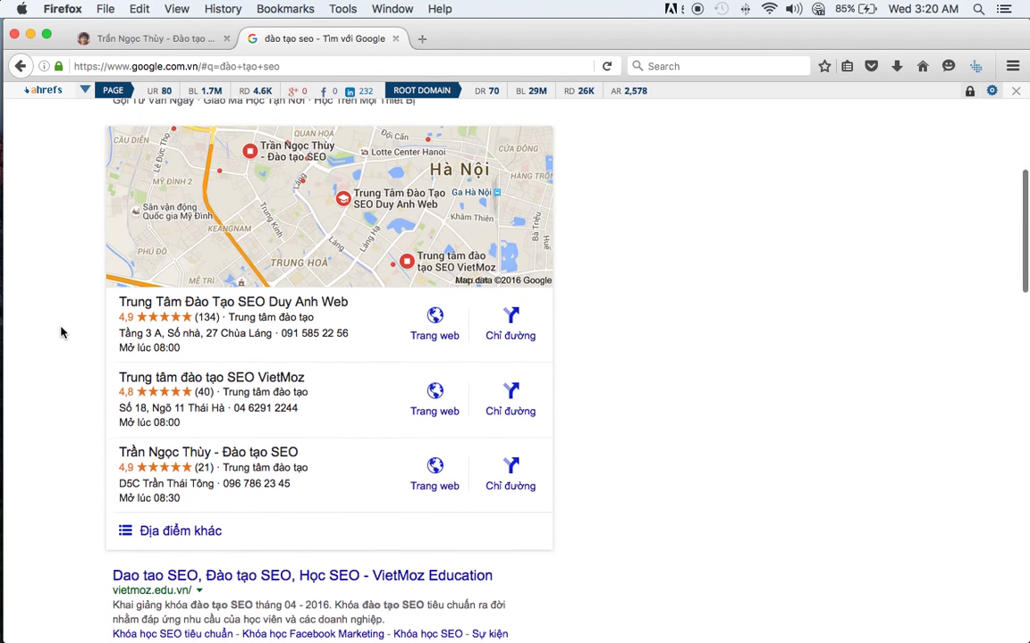
{"action": "scroll", "coordinate": [51, 343], "scroll_direction": "down", "scroll_amount": 4}
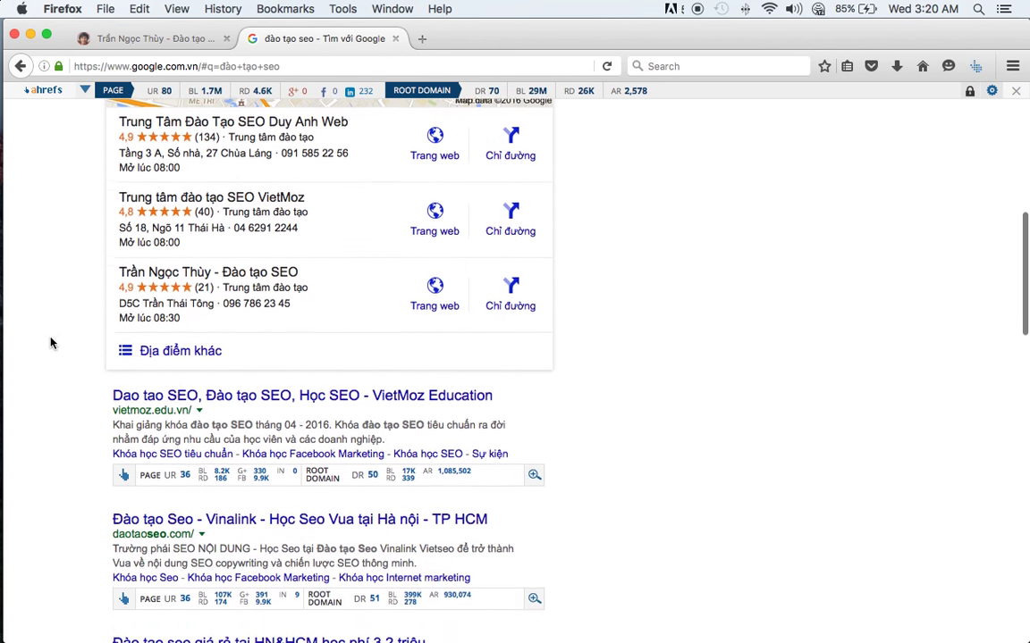
{"action": "scroll", "coordinate": [51, 343], "scroll_direction": "down", "scroll_amount": 3}
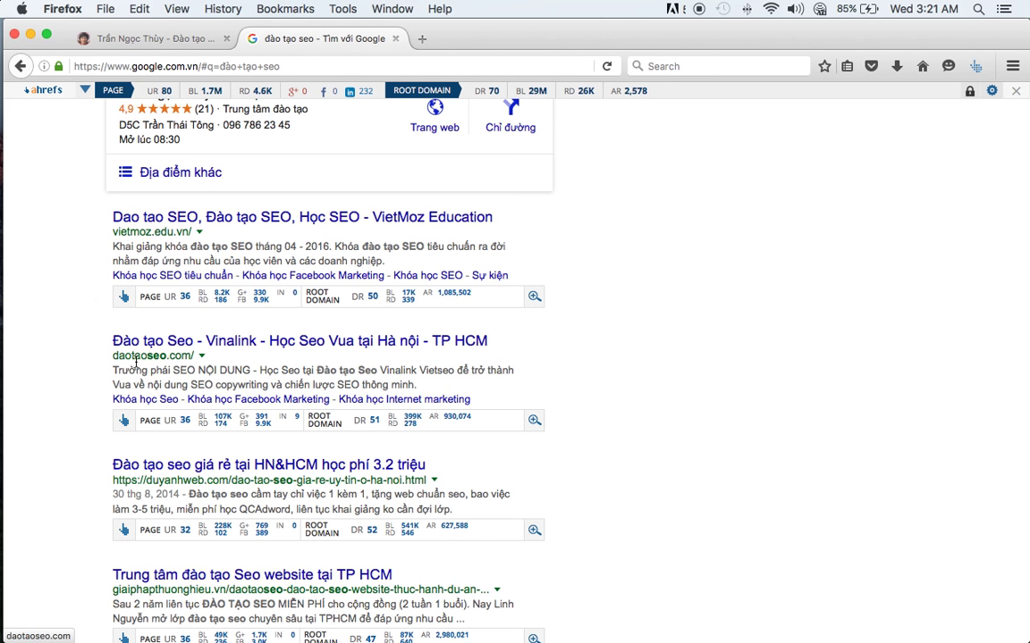
{"action": "scroll", "coordinate": [85, 393], "scroll_direction": "down", "scroll_amount": 4}
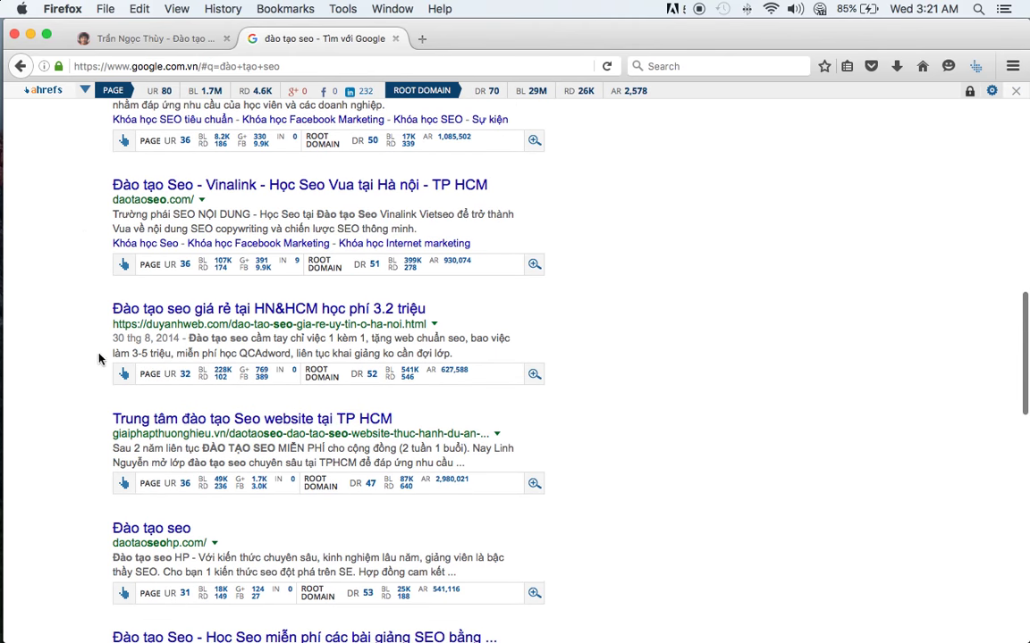
{"action": "scroll", "coordinate": [86, 340], "scroll_direction": "up", "scroll_amount": 1}
{"action": "scroll", "coordinate": [86, 340], "scroll_direction": "up", "scroll_amount": 2}
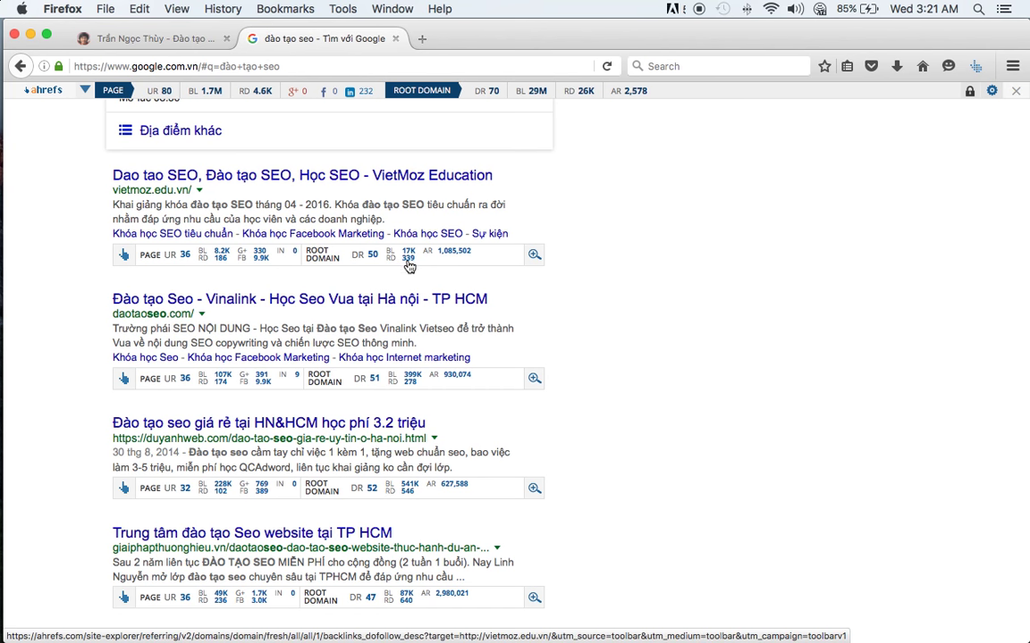
- Scroll to the own site's listing near page one's bottom, then return to the spreadsheet
{"action": "scroll", "coordinate": [310, 327], "scroll_direction": "down", "scroll_amount": 15}
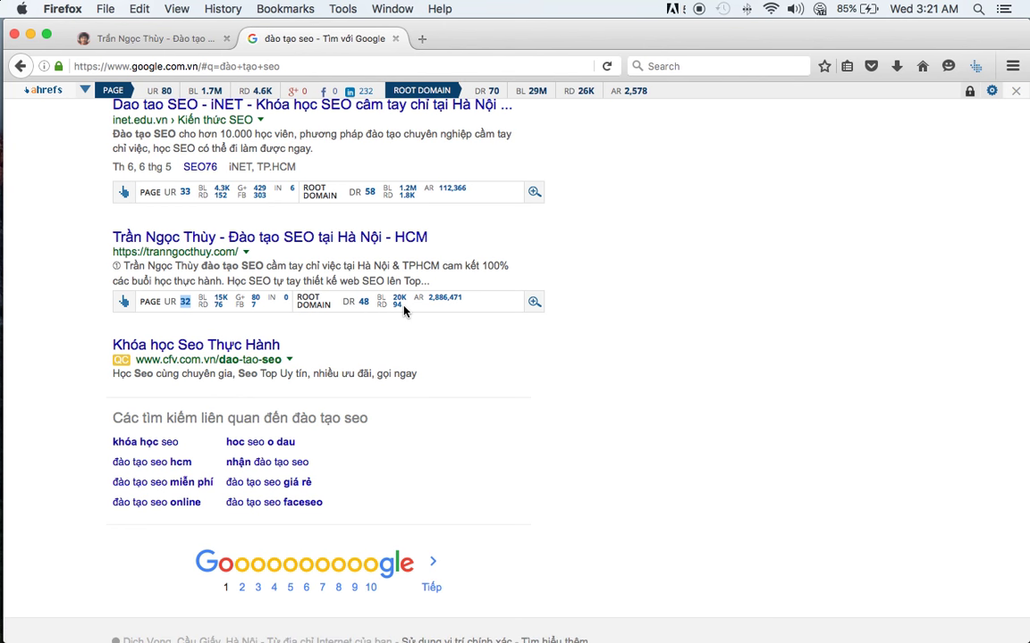
{"action": "scroll", "coordinate": [403, 309], "scroll_direction": "up", "scroll_amount": 10}
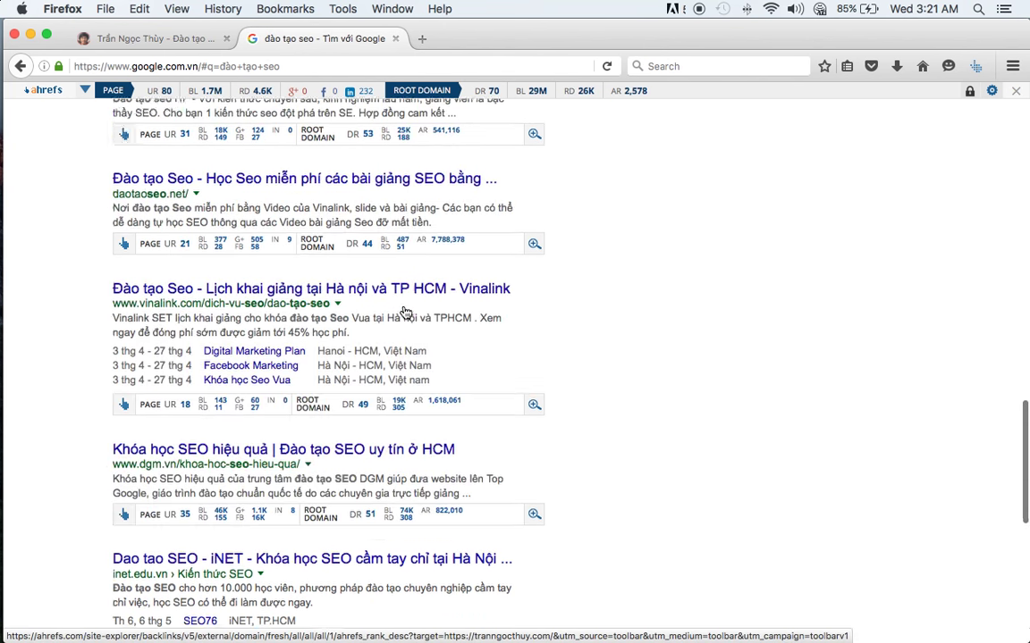
{"action": "scroll", "coordinate": [403, 310], "scroll_direction": "down", "scroll_amount": 10}
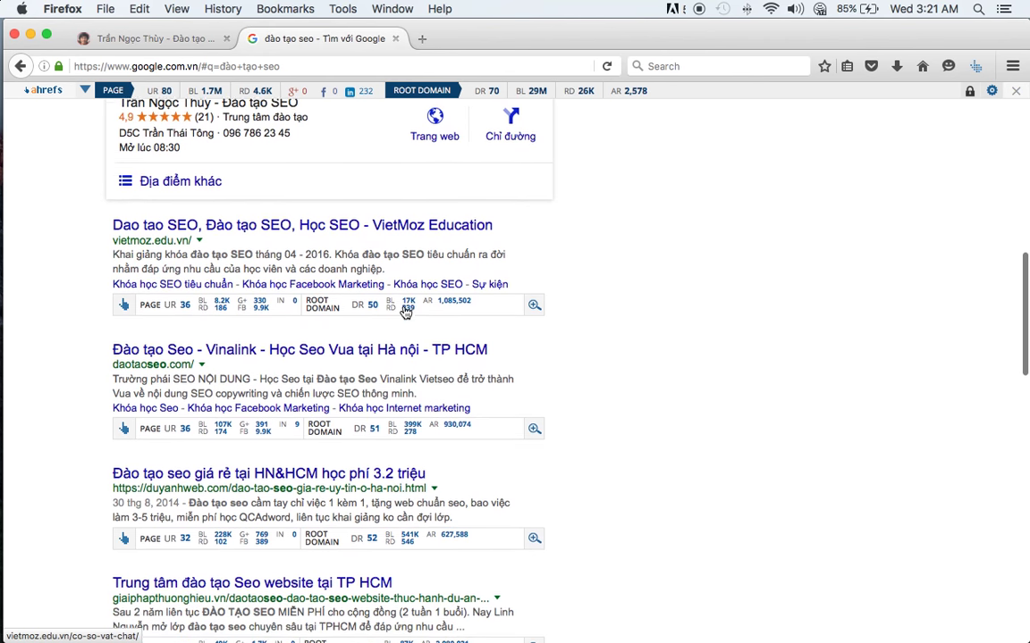
{"action": "scroll", "coordinate": [392, 308], "scroll_direction": "down", "scroll_amount": 3}
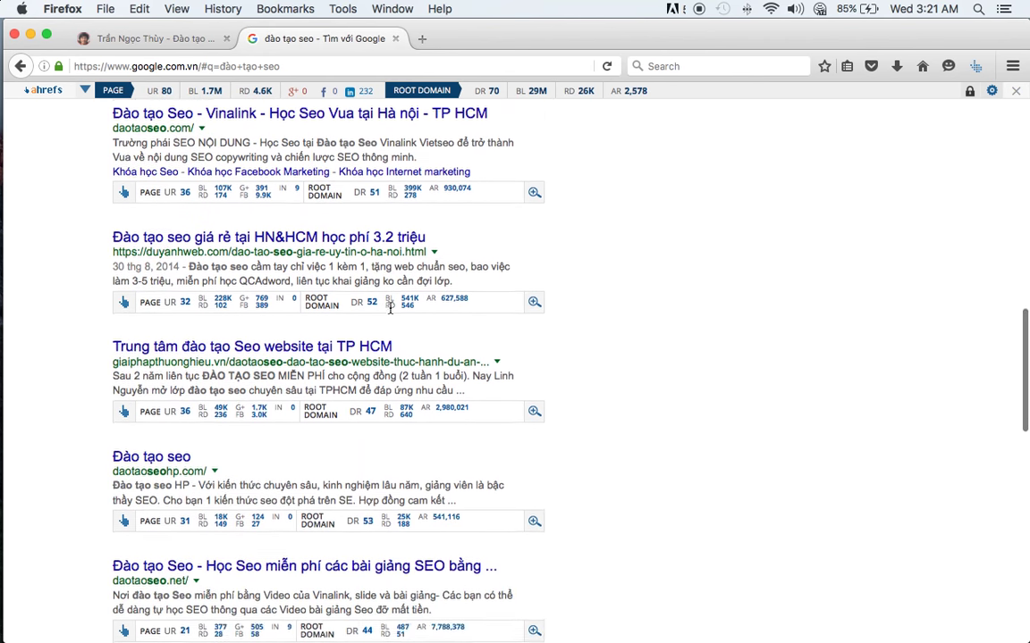
{"action": "scroll", "coordinate": [392, 313], "scroll_direction": "up", "scroll_amount": 5}
{"action": "scroll", "coordinate": [392, 313], "scroll_direction": "down", "scroll_amount": 1}
{"action": "scroll", "coordinate": [86, 372], "scroll_direction": "down", "scroll_amount": 10}
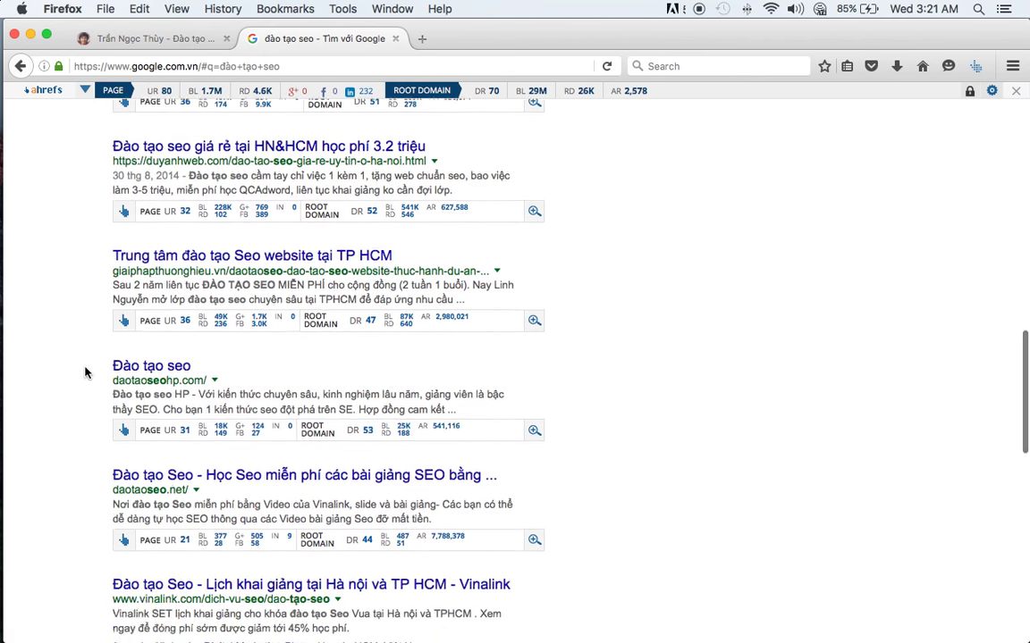
{"action": "scroll", "coordinate": [85, 373], "scroll_direction": "down", "scroll_amount": 5}
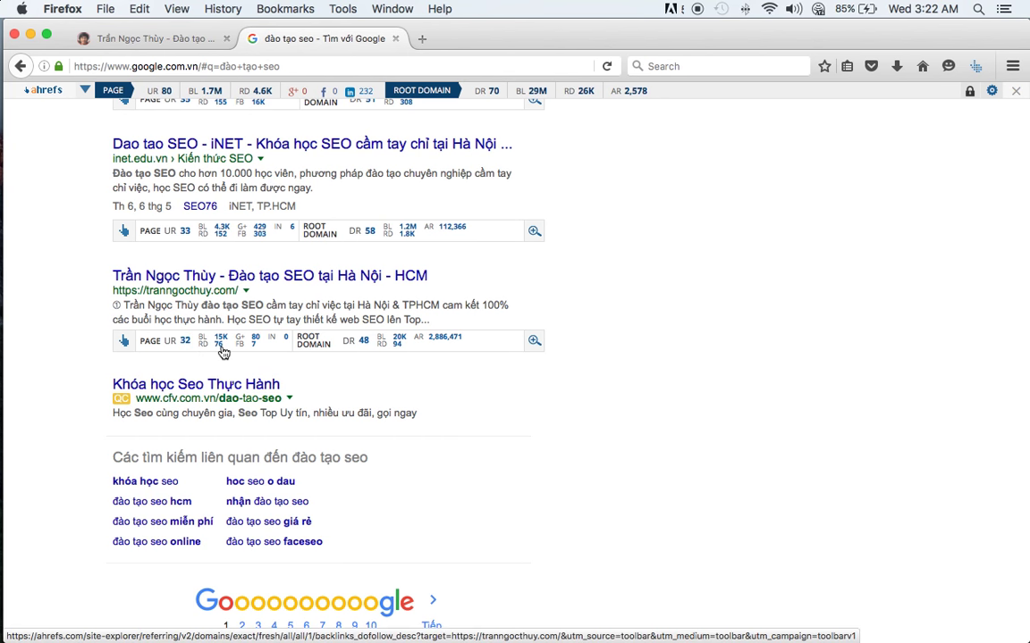
{"action": "scroll", "coordinate": [411, 381], "scroll_direction": "down", "scroll_amount": 1}
{"action": "key", "text": "super+Tab"}
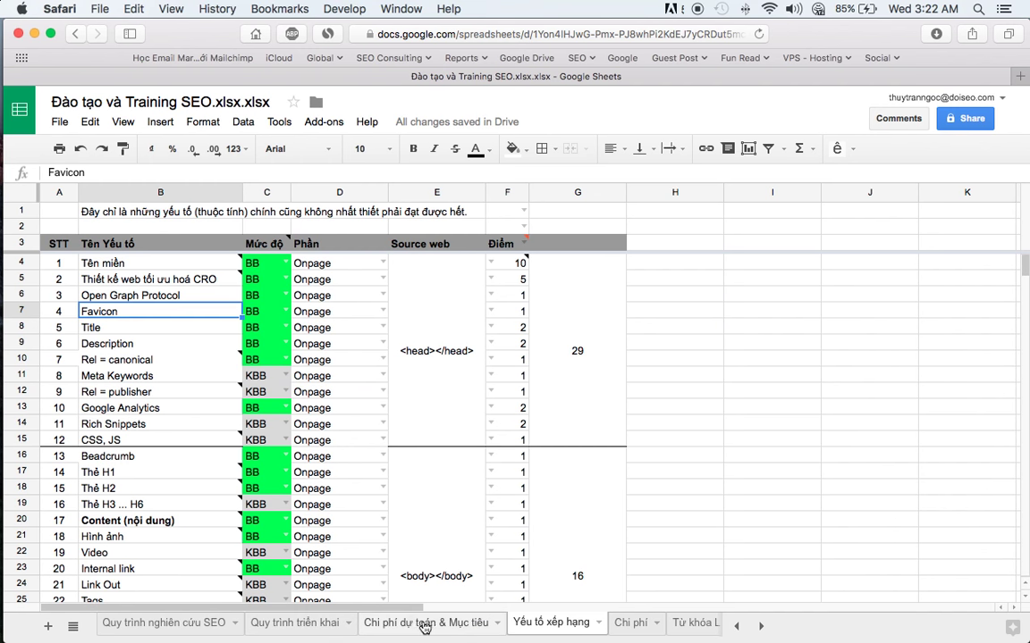
- On Từ khóa Landingpage, clear B4:B5 and enter 'đào tạo seo' in B4
{"action": "scroll", "coordinate": [626, 626], "scroll_direction": "right", "scroll_amount": 3}
{"action": "left_click", "coordinate": [644, 625]}
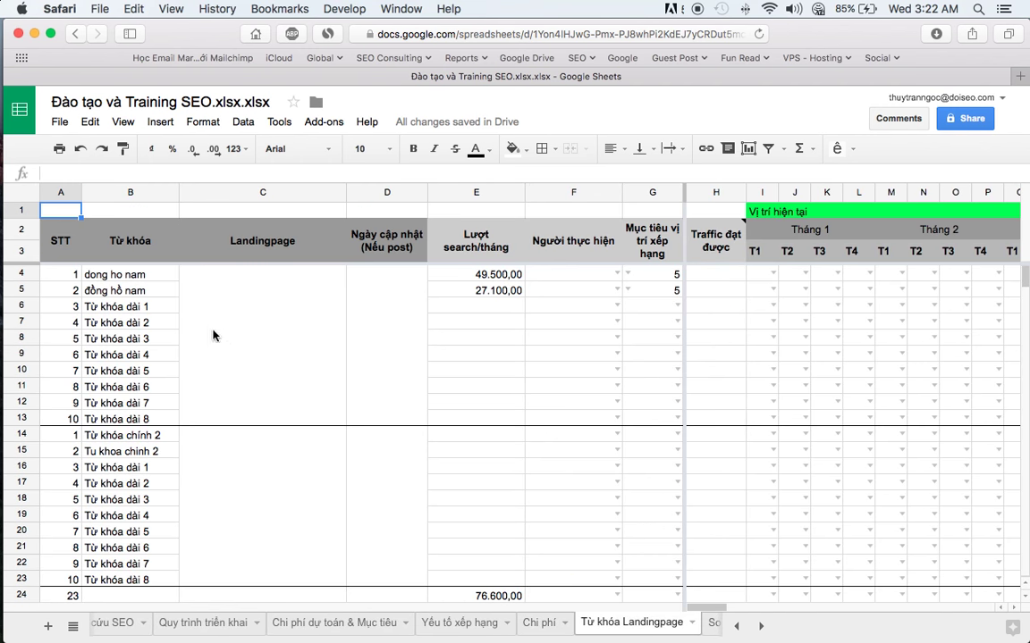
{"action": "left_click_drag", "start_coordinate": [131, 277], "coordinate": [131, 295]}
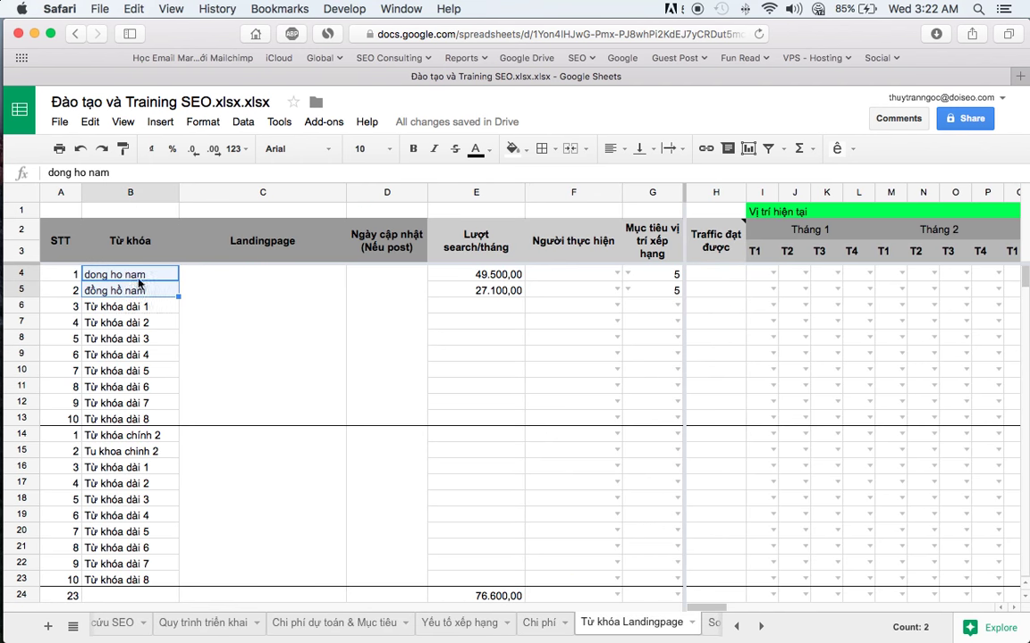
{"action": "key", "text": "Delete"}
{"action": "left_click", "coordinate": [139, 279]}
{"action": "type", "text": "đào "}
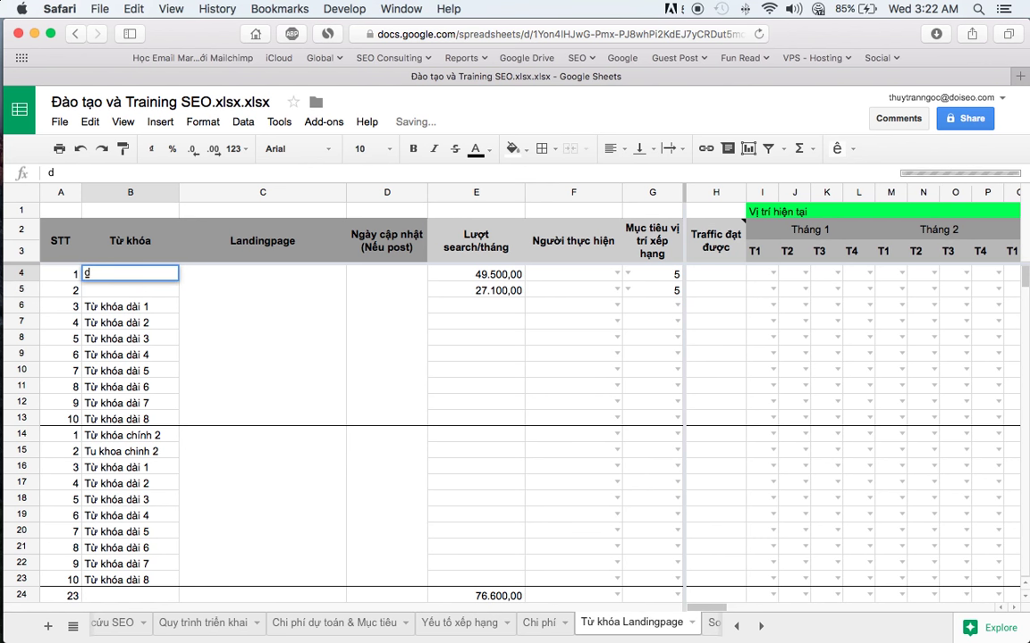
{"action": "type", "text": "toạ se"}
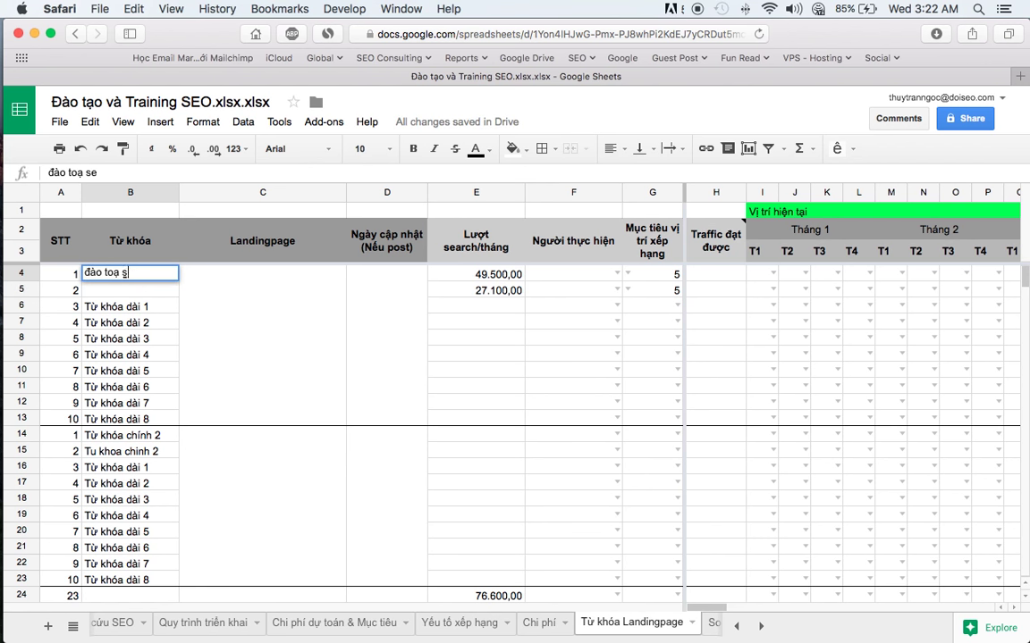
{"action": "type", "text": "ạo seo"}
{"action": "key", "text": "Tab"}
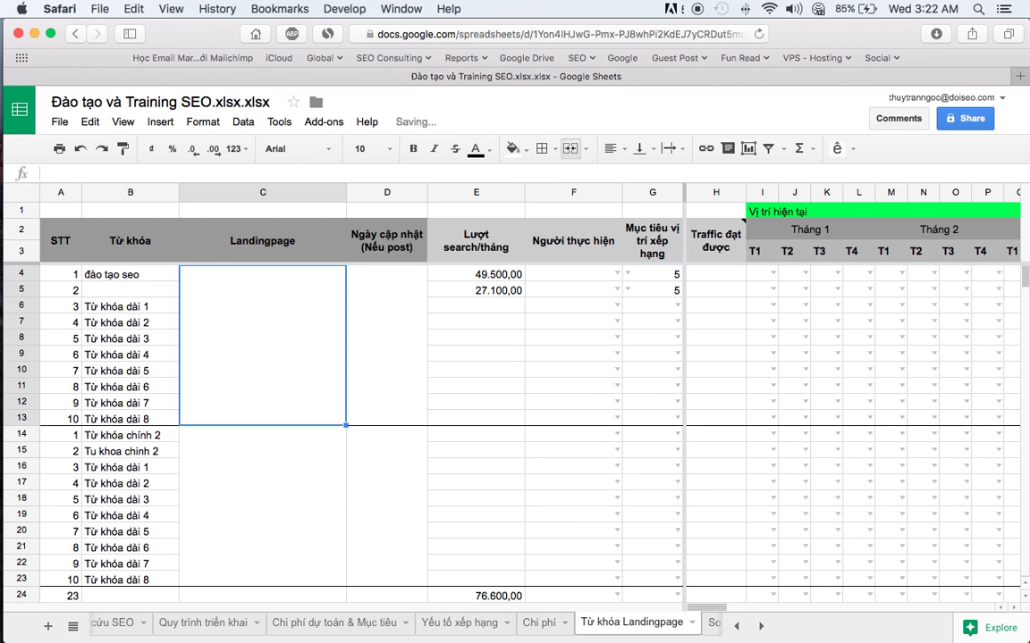
- Enter 'đào tạo seo tại hà nội' in cell B5
{"action": "type", "text": "d"}
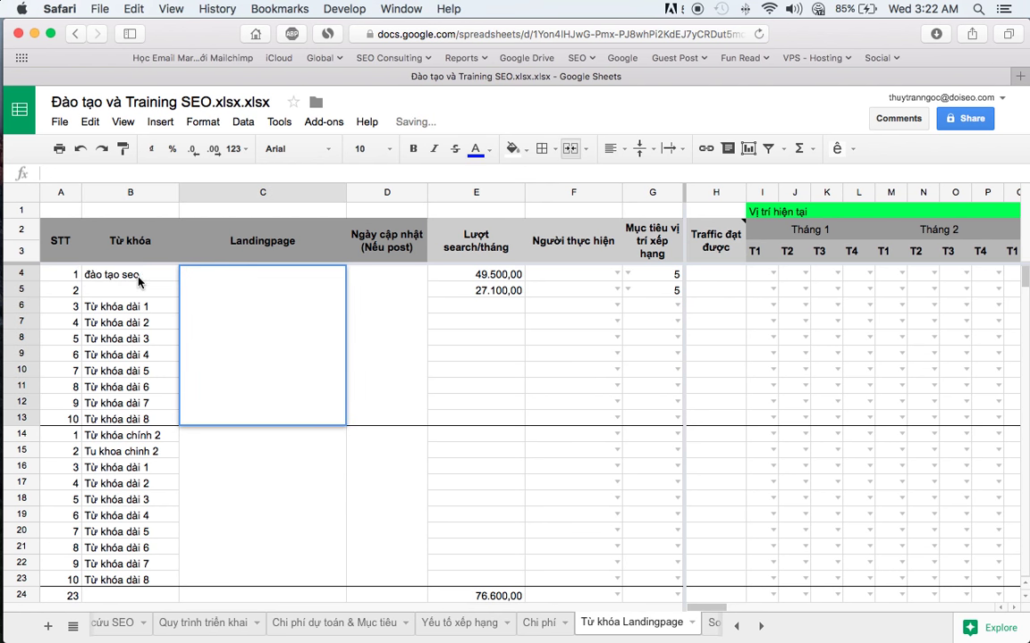
{"action": "left_click", "coordinate": [134, 291]}
{"action": "type", "text": "da"}
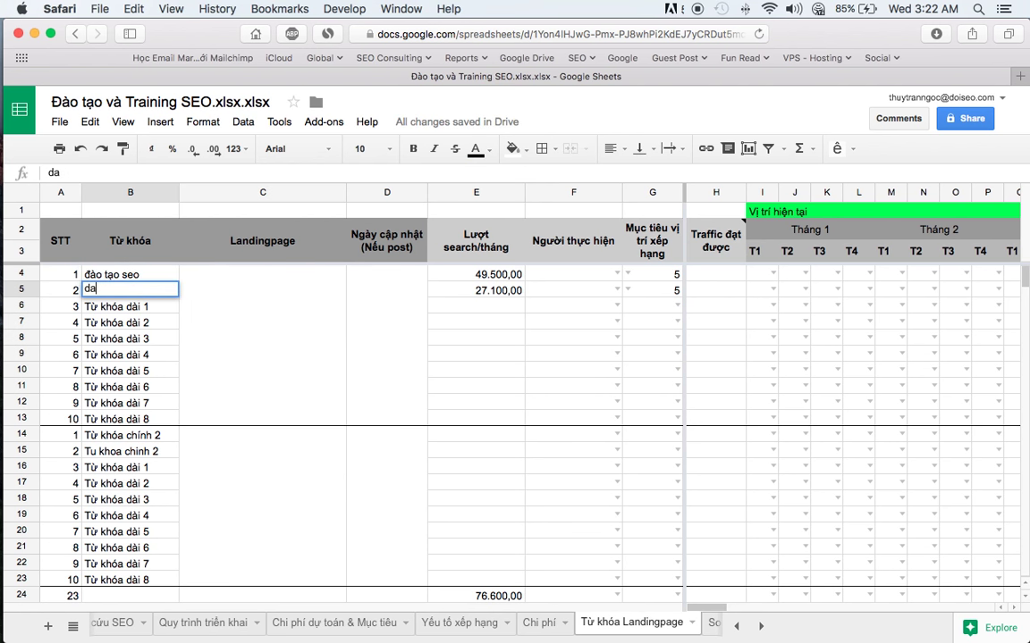
{"action": "type", "text": "o ào toạ "}
{"action": "type", "text": "seo t"}
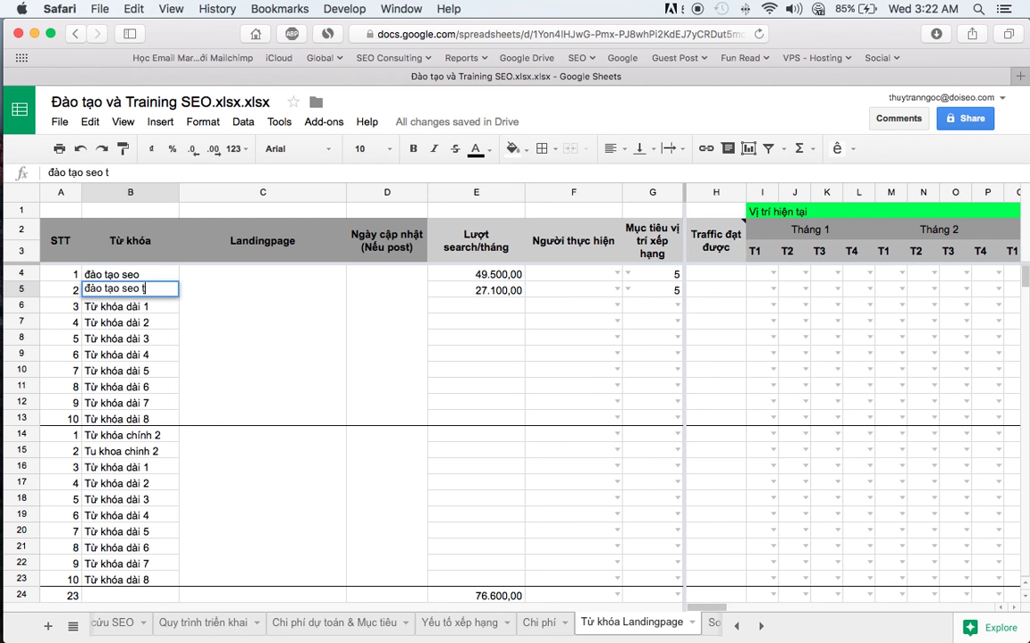
{"action": "type", "text": "ại hà nội"}
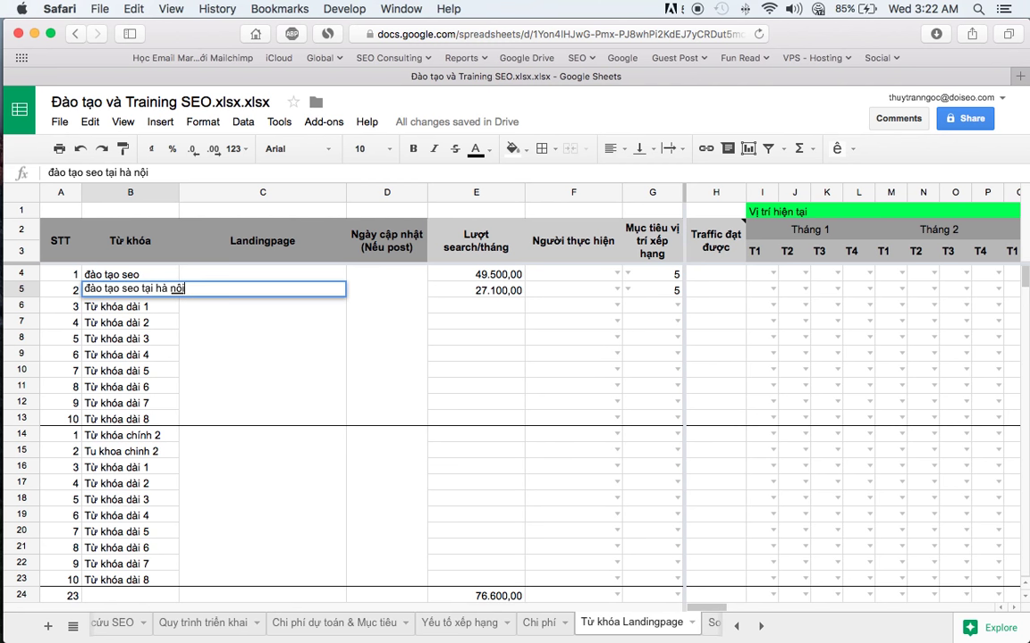
{"action": "key", "text": "Return"}
{"action": "left_click", "coordinate": [132, 290]}
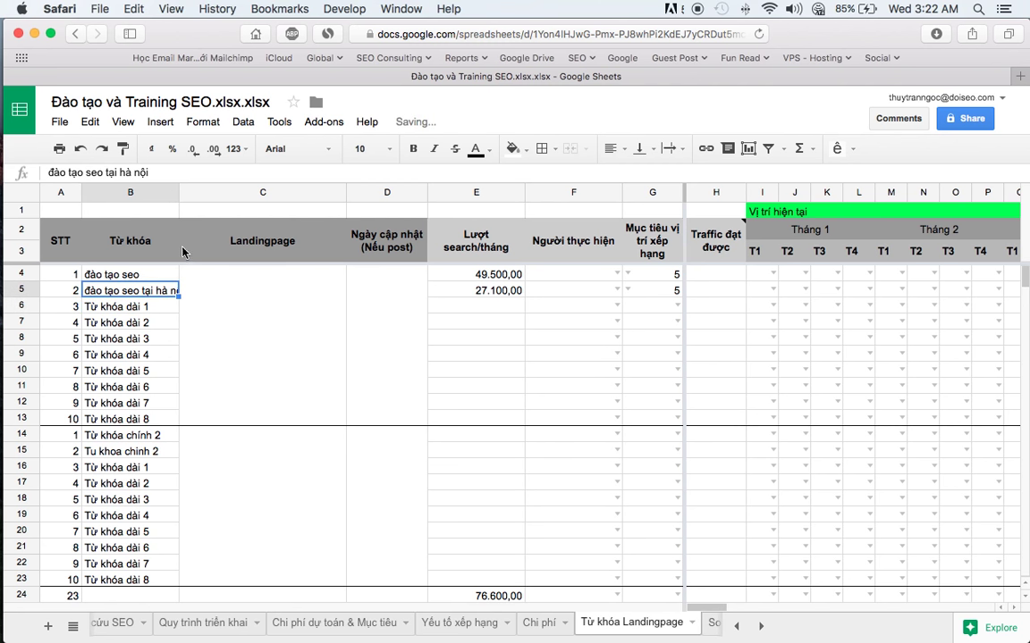
- Widen column B, narrow column C, and enter the own site's domain in merged C4:C13
{"action": "left_click_drag", "start_coordinate": [179, 192], "coordinate": [218, 193]}
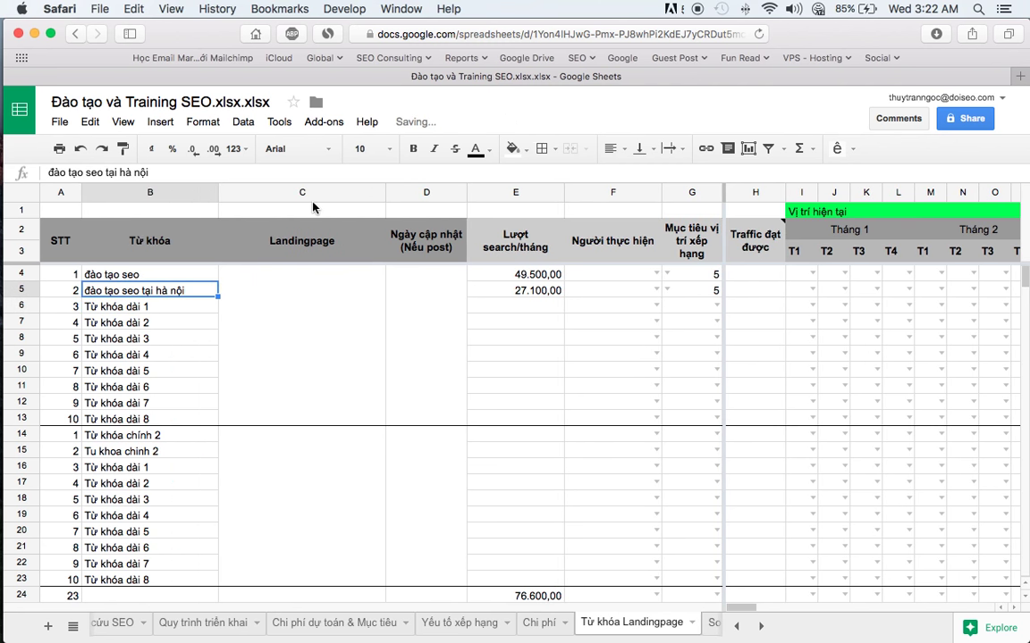
{"action": "left_click_drag", "start_coordinate": [386, 192], "coordinate": [358, 193]}
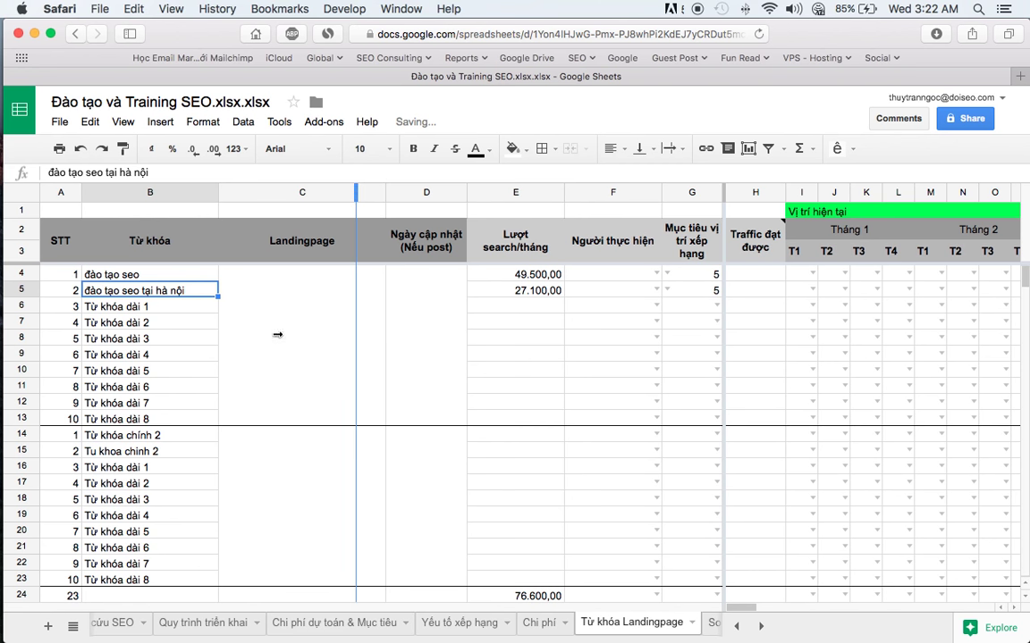
{"action": "left_click", "coordinate": [277, 337]}
{"action": "type", "text": "tranngocthuy.com"}
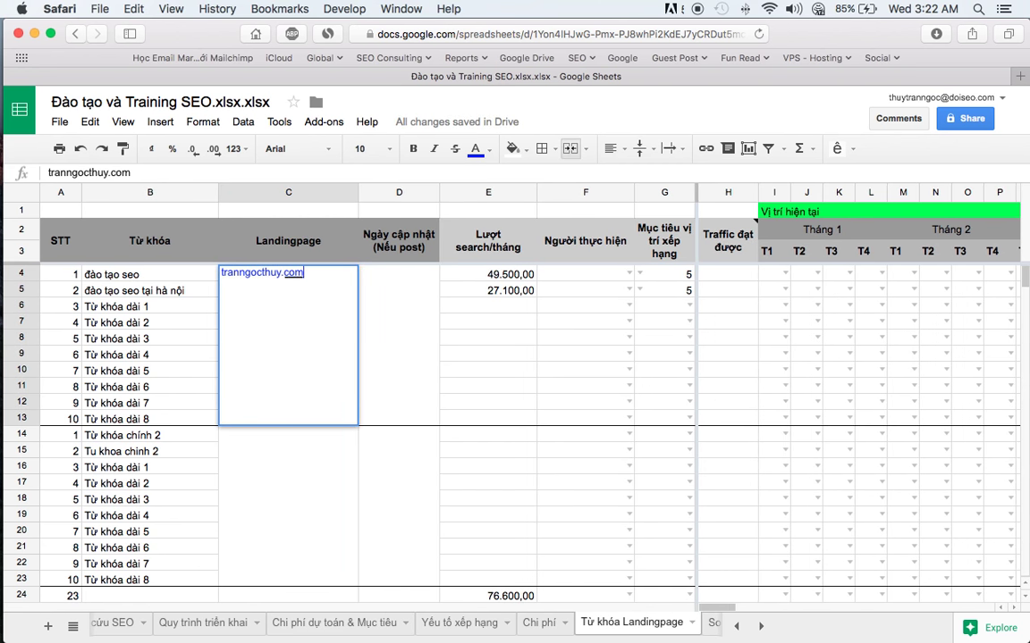
{"action": "key", "text": "Return"}
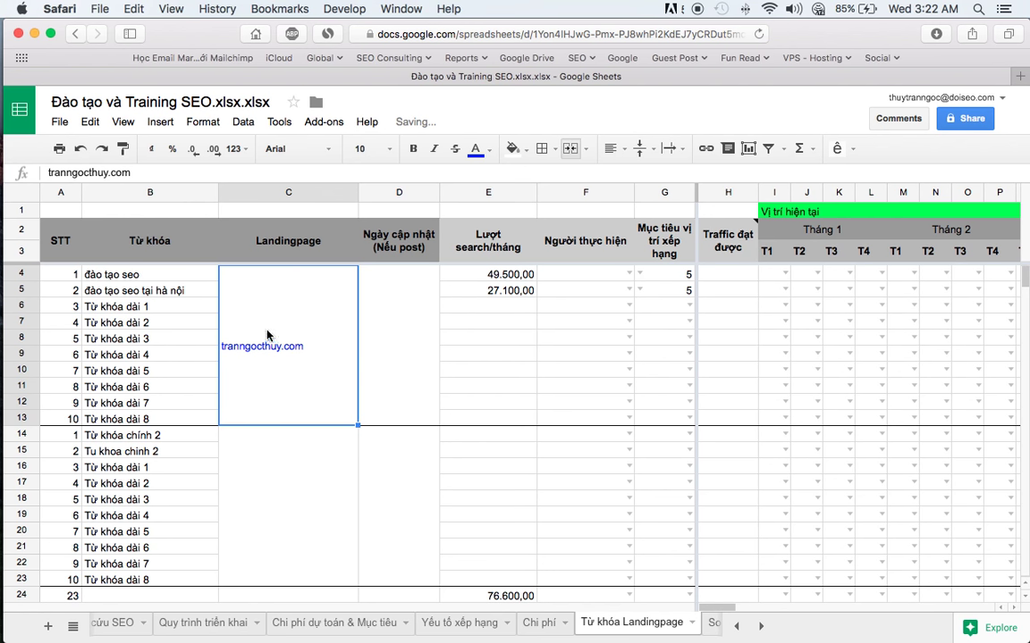
{"action": "left_click", "coordinate": [382, 341]}
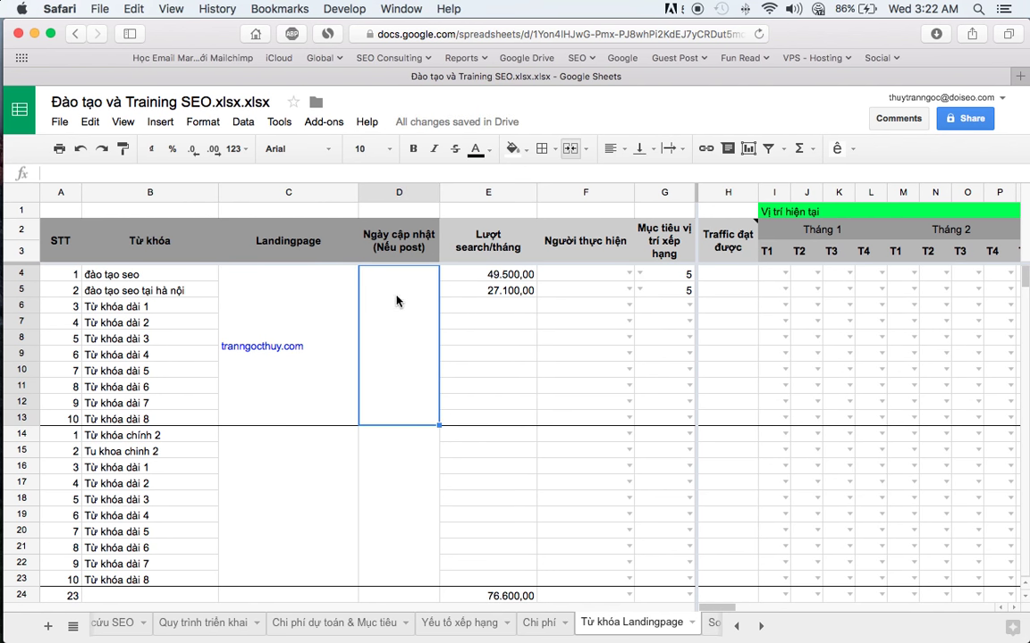
- Check the sum of search volumes E4:E13 and move along row 6 to column M
{"action": "left_click_drag", "start_coordinate": [483, 282], "coordinate": [489, 414]}
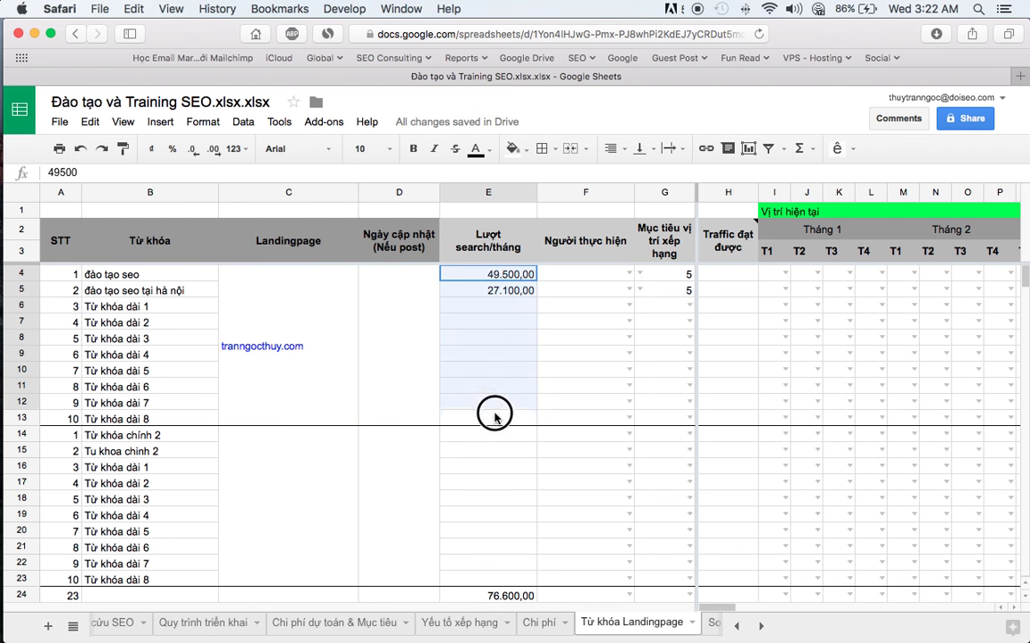
{"action": "left_click", "coordinate": [570, 290]}
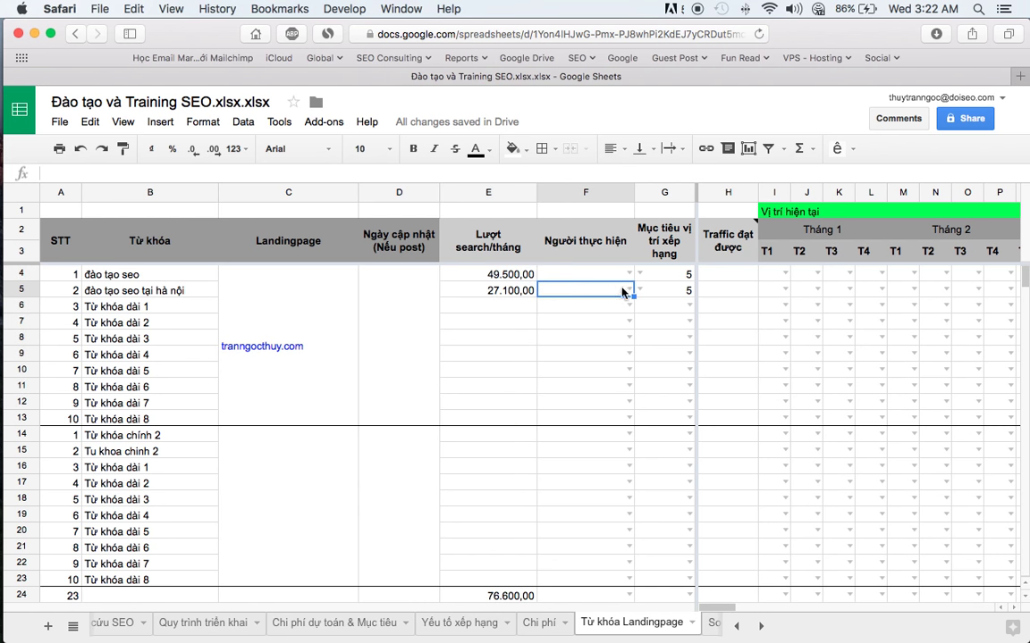
{"action": "left_click", "coordinate": [727, 304]}
{"action": "left_click", "coordinate": [774, 305]}
{"action": "left_click", "coordinate": [802, 301]}
{"action": "key", "text": "Right"}
{"action": "key", "text": "Right"}
{"action": "key", "text": "Right"}
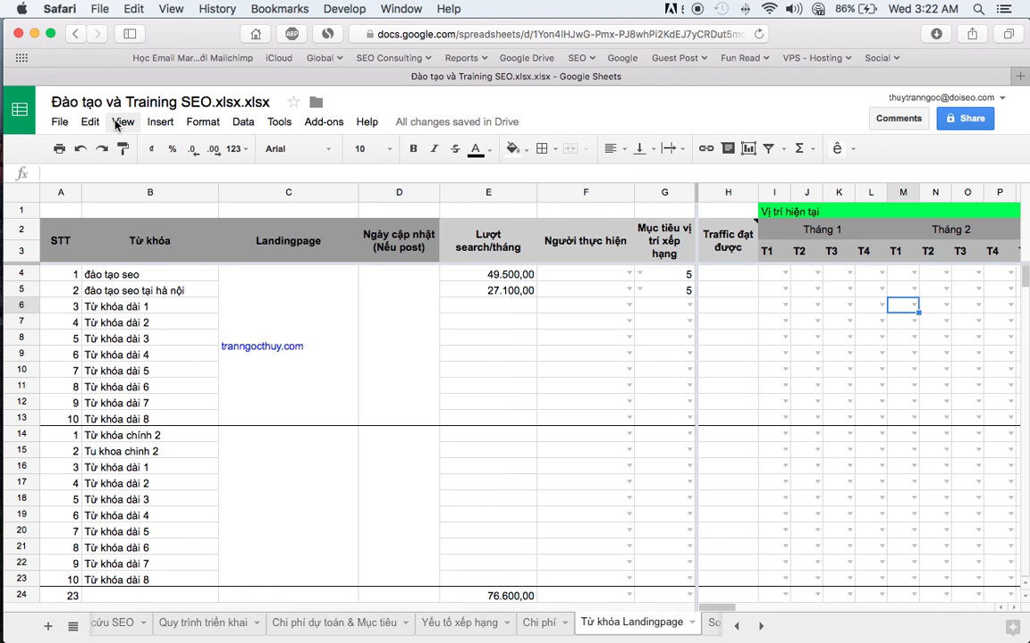
- Try freezing rows up to row 6 and dismiss the merged-cells error
{"action": "left_click", "coordinate": [161, 122]}
{"action": "mouse_move", "coordinate": [133, 119]}
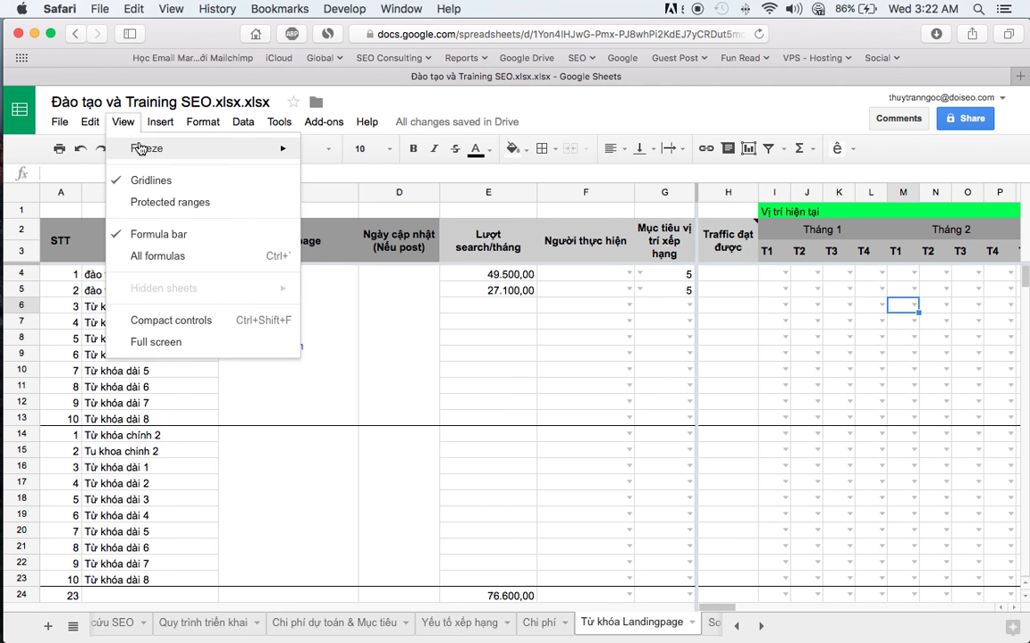
{"action": "mouse_move", "coordinate": [239, 146]}
{"action": "left_click", "coordinate": [333, 220]}
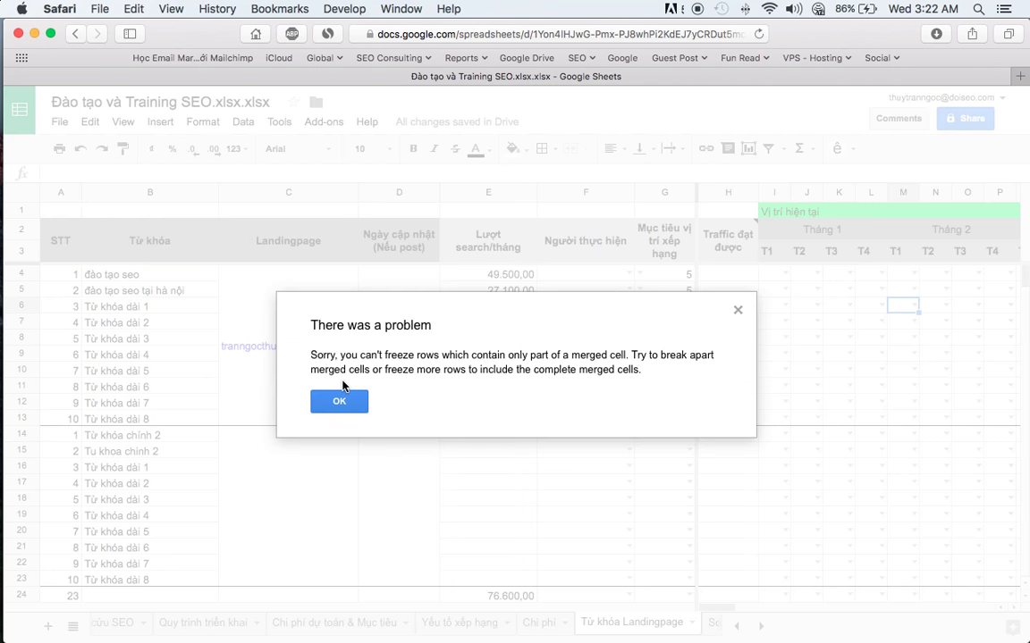
{"action": "key", "text": "Return"}
- Set View > Freeze to No rows and No columns
{"action": "left_click", "coordinate": [121, 121]}
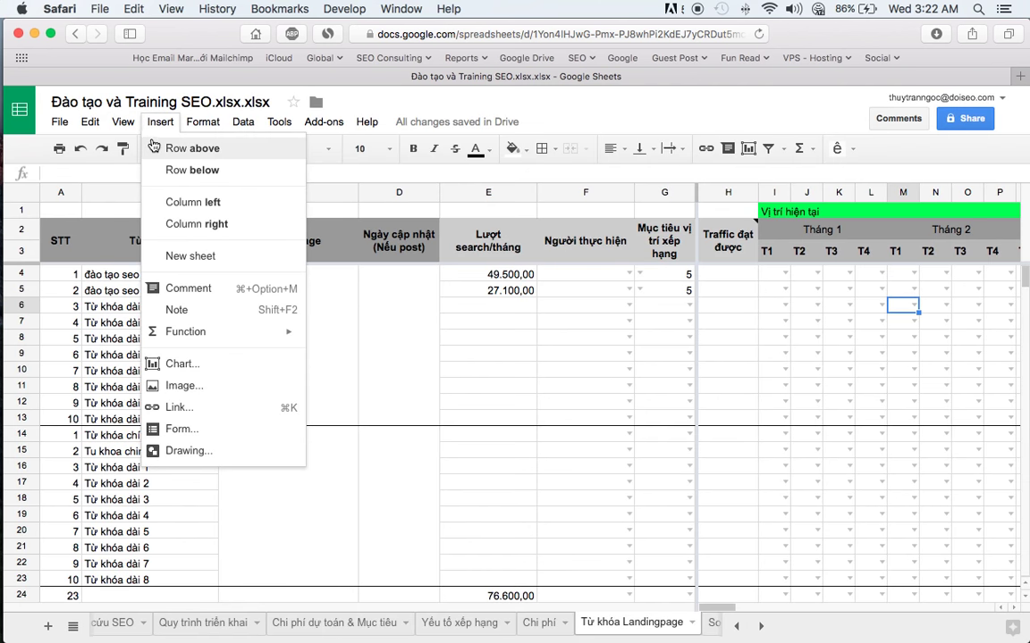
{"action": "mouse_move", "coordinate": [139, 150]}
{"action": "left_click", "coordinate": [344, 154]}
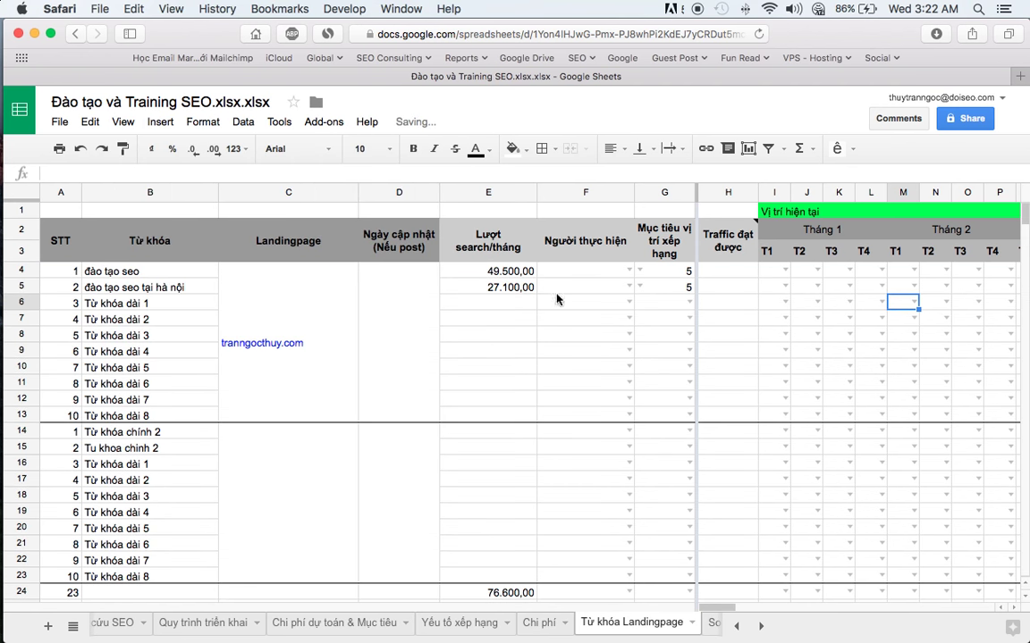
{"action": "left_click", "coordinate": [163, 122]}
{"action": "left_click", "coordinate": [161, 122]}
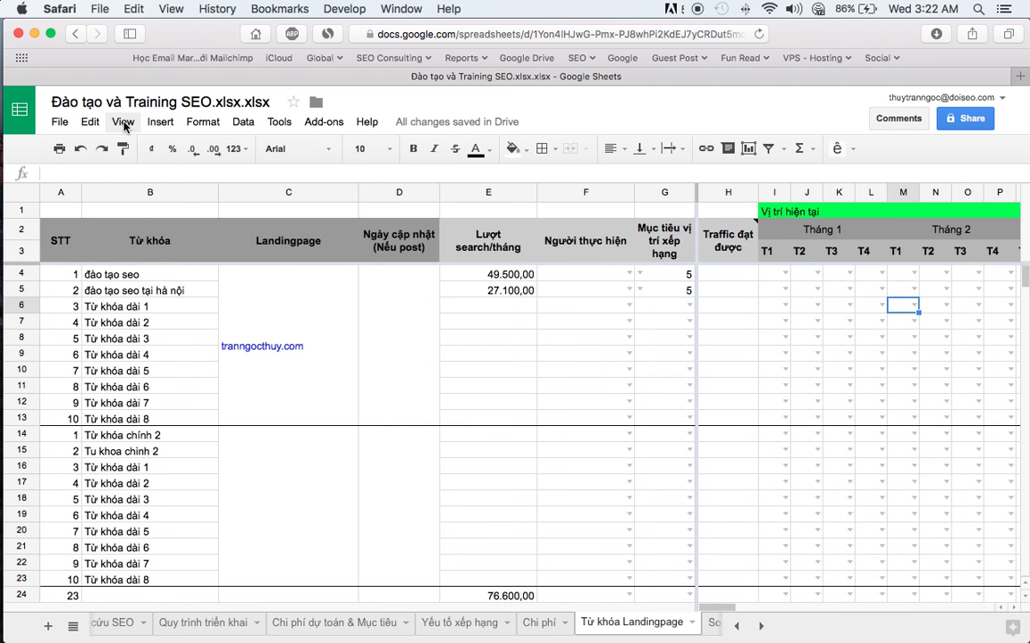
{"action": "left_click", "coordinate": [122, 123]}
{"action": "mouse_move", "coordinate": [132, 154]}
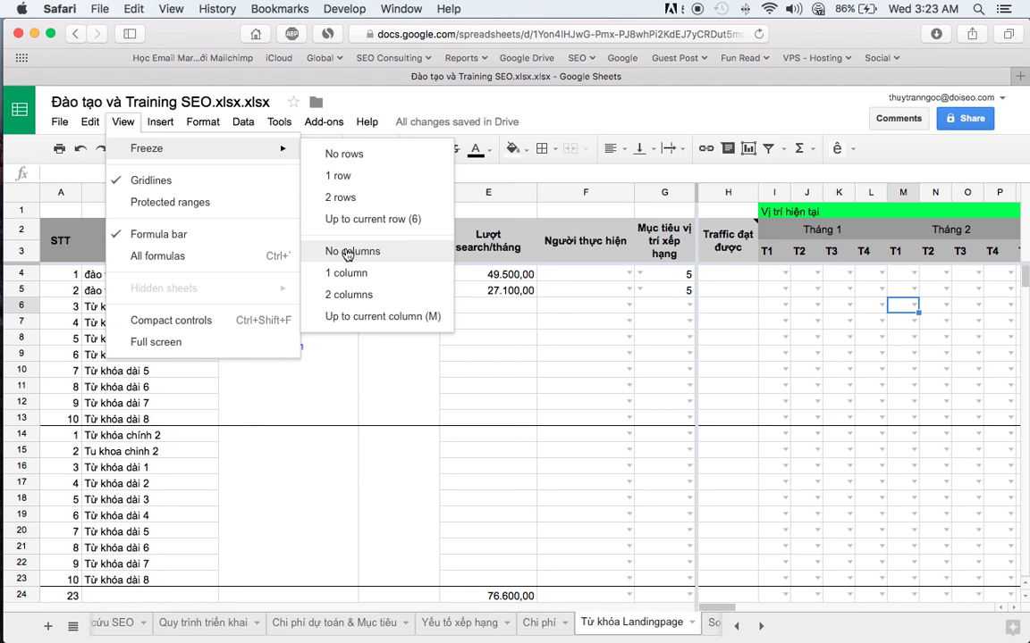
{"action": "left_click", "coordinate": [340, 253]}
{"action": "left_click", "coordinate": [588, 406]}
{"action": "key", "text": "Right"}
{"action": "key", "text": "Right"}
{"action": "key", "text": "Right"}
{"action": "key", "text": "Right"}
{"action": "key", "text": "Right"}
{"action": "key", "text": "Right"}
{"action": "key", "text": "Right"}
{"action": "key", "text": "Right"}
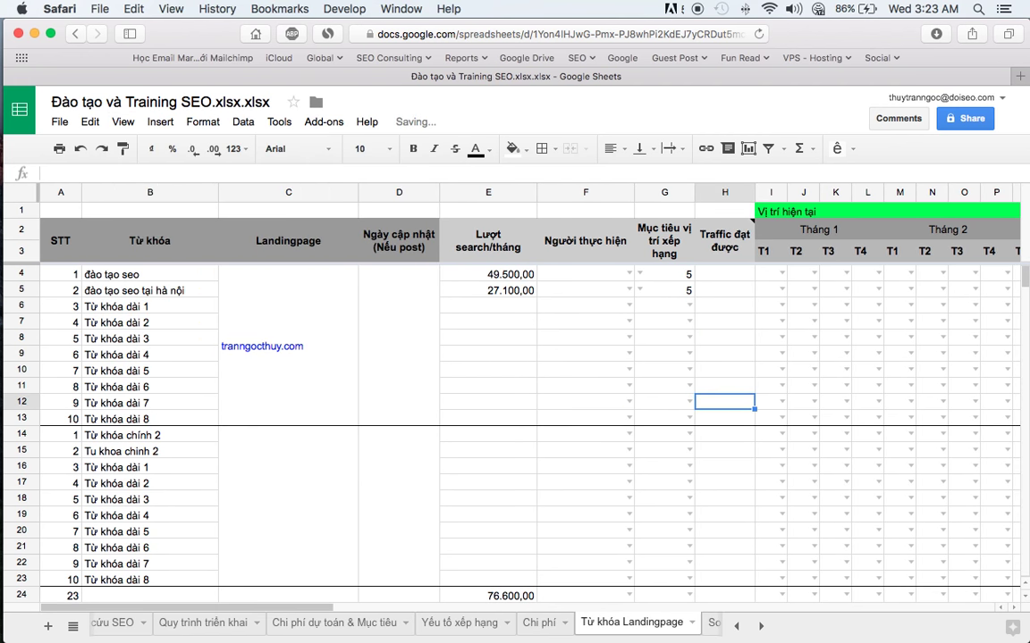
- Scroll right to the website evaluation columns and read the Offpage, Domain Rating, URL Rating, Ref Domain, Organic Traffic header notes
{"action": "key", "text": "Right"}
{"action": "key", "text": "Right"}
{"action": "key", "text": "Right"}
{"action": "key", "text": "Right"}
{"action": "key", "text": "Right"}
{"action": "key", "text": "Right"}
{"action": "key", "text": "Right"}
{"action": "key", "text": "Right"}
{"action": "key", "text": "Right"}
{"action": "key", "text": "Right"}
{"action": "key", "text": "Right"}
{"action": "key", "text": "Right"}
{"action": "key", "text": "Right"}
{"action": "key", "text": "Right"}
{"action": "key", "text": "Right"}
{"action": "key", "text": "Right"}
{"action": "key", "text": "Right"}
{"action": "key", "text": "Right"}
{"action": "key", "text": "Right"}
{"action": "key", "text": "Right"}
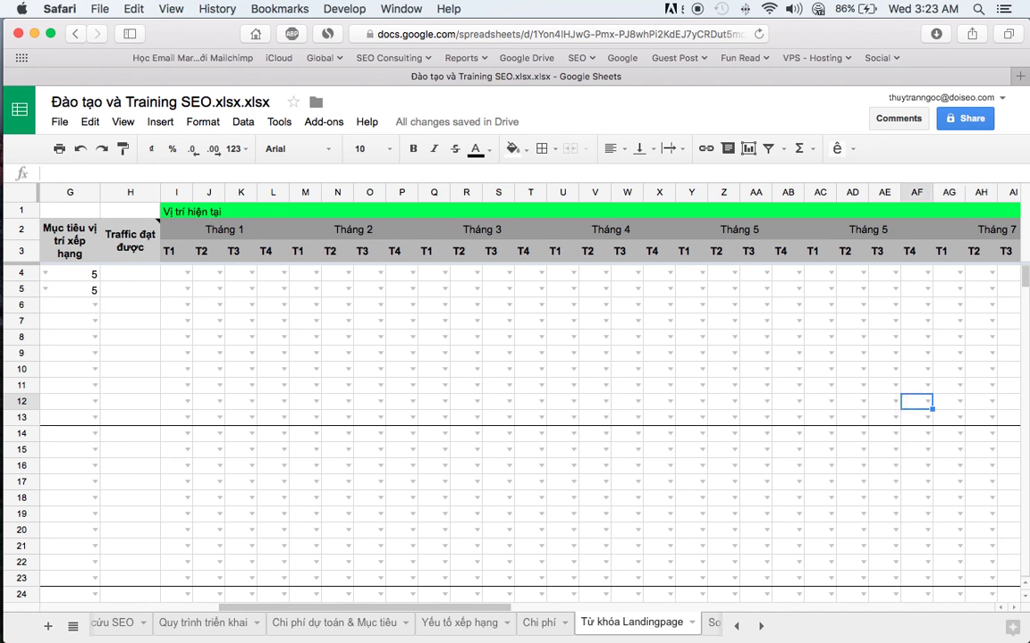
{"action": "key", "text": "Right"}
{"action": "key", "text": "Right"}
{"action": "key", "text": "Right"}
{"action": "key", "text": "Right"}
{"action": "key", "text": "Right"}
{"action": "key", "text": "Right"}
{"action": "key", "text": "Right"}
{"action": "key", "text": "Right"}
{"action": "key", "text": "Right"}
{"action": "key", "text": "Right"}
{"action": "key", "text": "Right"}
{"action": "key", "text": "Right"}
{"action": "key", "text": "Right"}
{"action": "key", "text": "Right"}
{"action": "key", "text": "Right"}
{"action": "key", "text": "Right"}
{"action": "key", "text": "Right"}
{"action": "key", "text": "Right"}
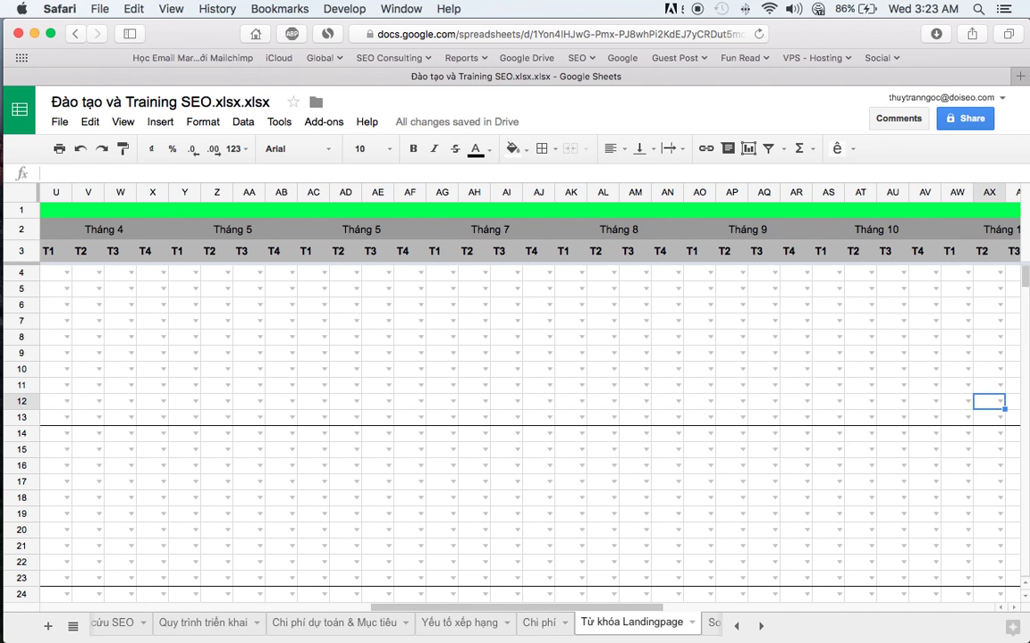
{"action": "key", "text": "Right"}
{"action": "key", "text": "Right"}
{"action": "key", "text": "Right"}
{"action": "key", "text": "Right"}
{"action": "key", "text": "Right"}
{"action": "key", "text": "Right"}
{"action": "key", "text": "Right"}
{"action": "key", "text": "Right"}
{"action": "key", "text": "Right"}
{"action": "key", "text": "Right"}
{"action": "key", "text": "Right"}
{"action": "key", "text": "Right"}
{"action": "key", "text": "Right"}
{"action": "key", "text": "Right"}
{"action": "key", "text": "Right"}
{"action": "key", "text": "Right"}
{"action": "key", "text": "Right"}
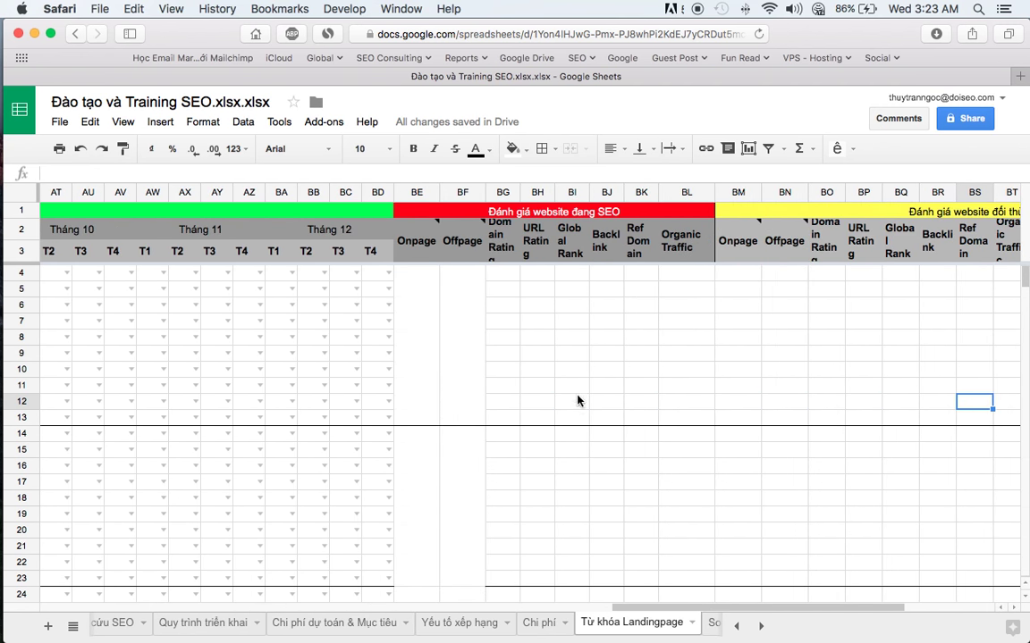
{"action": "key", "text": "Right"}
{"action": "left_click", "coordinate": [237, 240]}
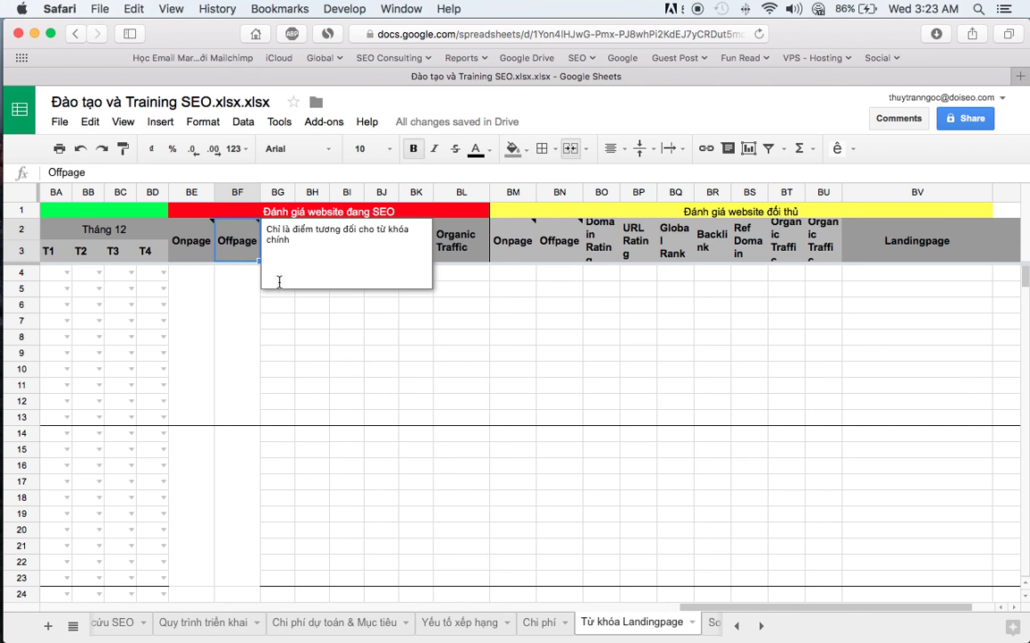
{"action": "left_click_drag", "start_coordinate": [236, 417], "coordinate": [223, 277]}
{"action": "left_click", "coordinate": [280, 247]}
{"action": "left_click", "coordinate": [311, 243]}
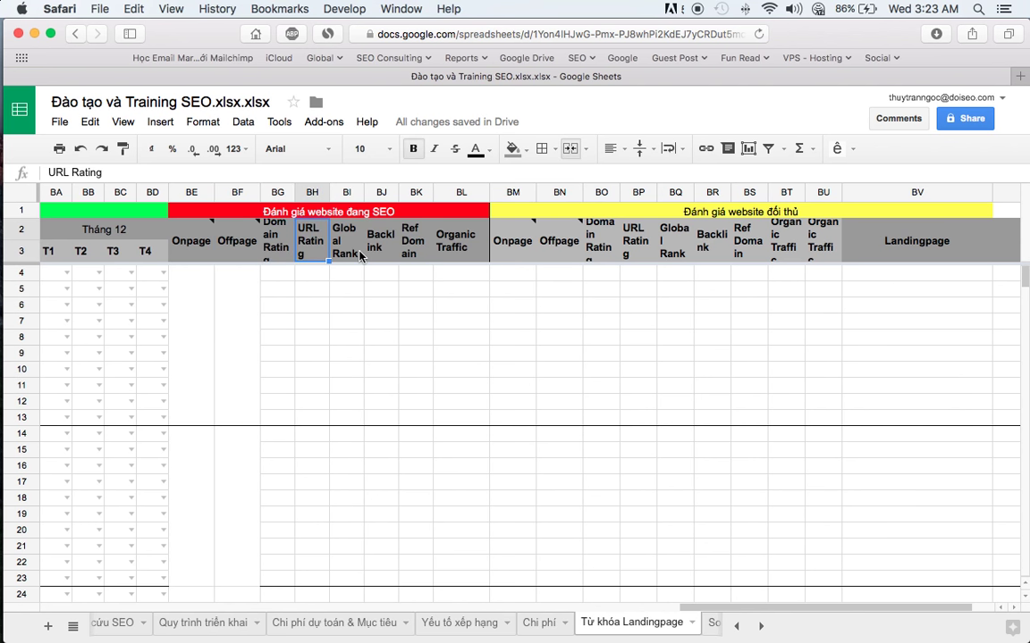
{"action": "left_click", "coordinate": [413, 243]}
{"action": "left_click", "coordinate": [437, 255]}
- Point out the Domain Rating, URL Rating and competitor Backlink columns, select BV4:BV12, then pick BG4 and switch to Firefox
{"action": "left_click", "coordinate": [277, 241]}
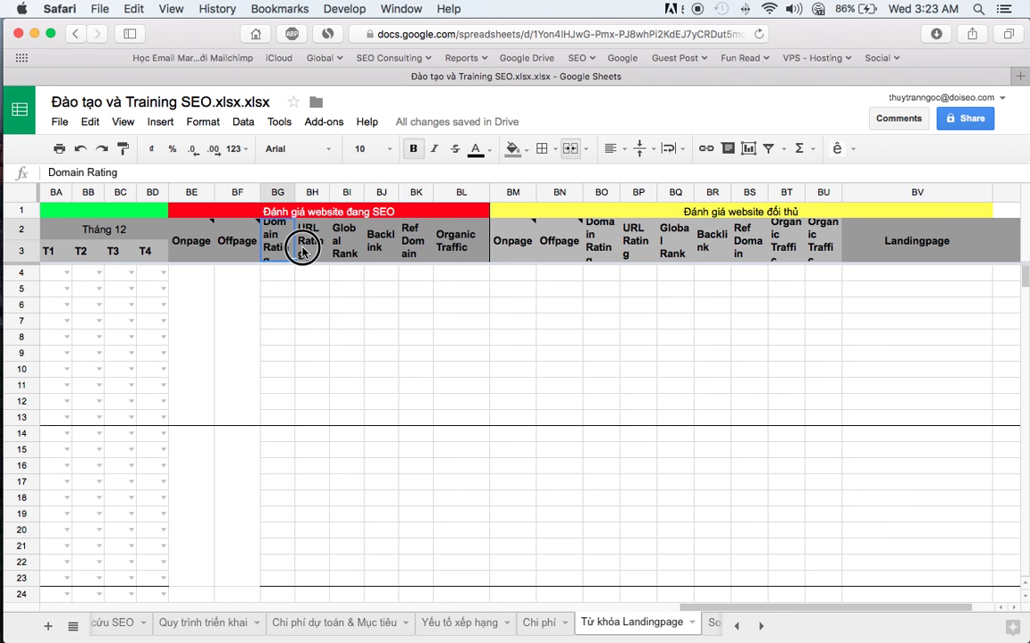
{"action": "left_click", "coordinate": [312, 242]}
{"action": "left_click", "coordinate": [712, 250]}
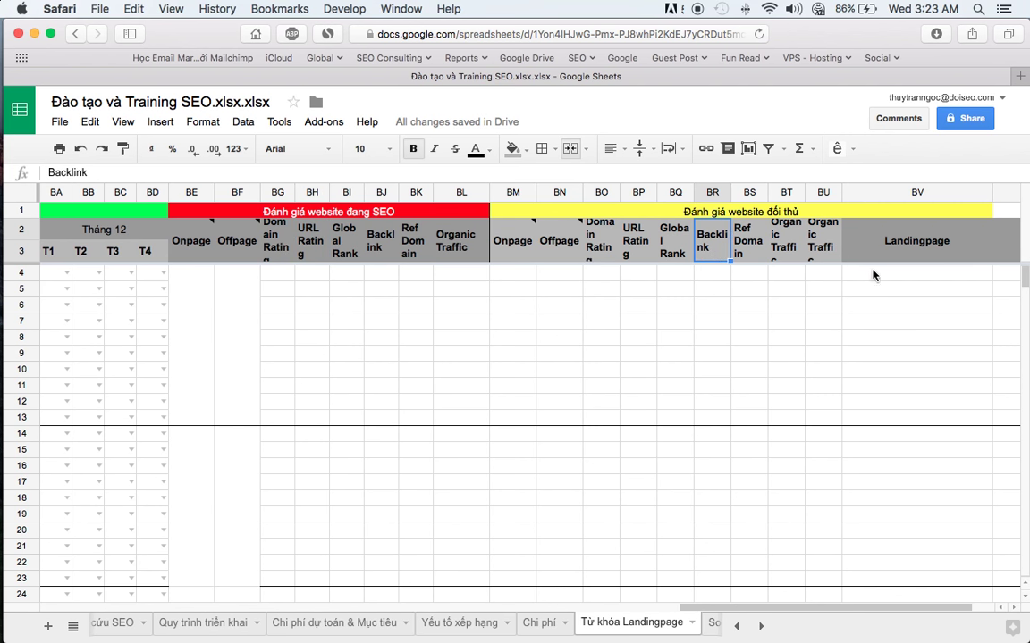
{"action": "left_click_drag", "start_coordinate": [872, 276], "coordinate": [887, 413]}
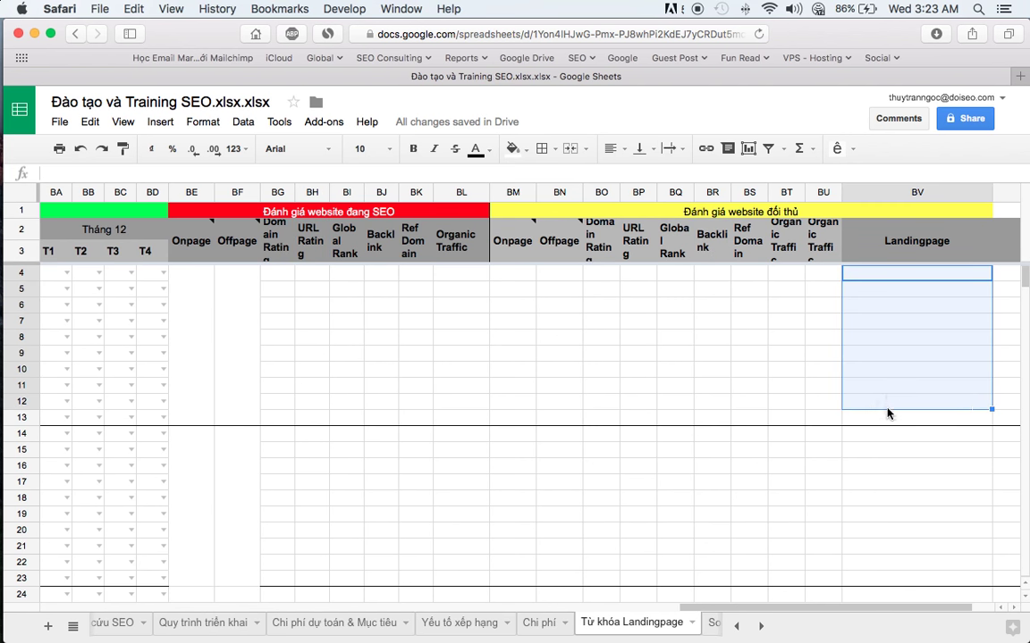
{"action": "left_click", "coordinate": [279, 289]}
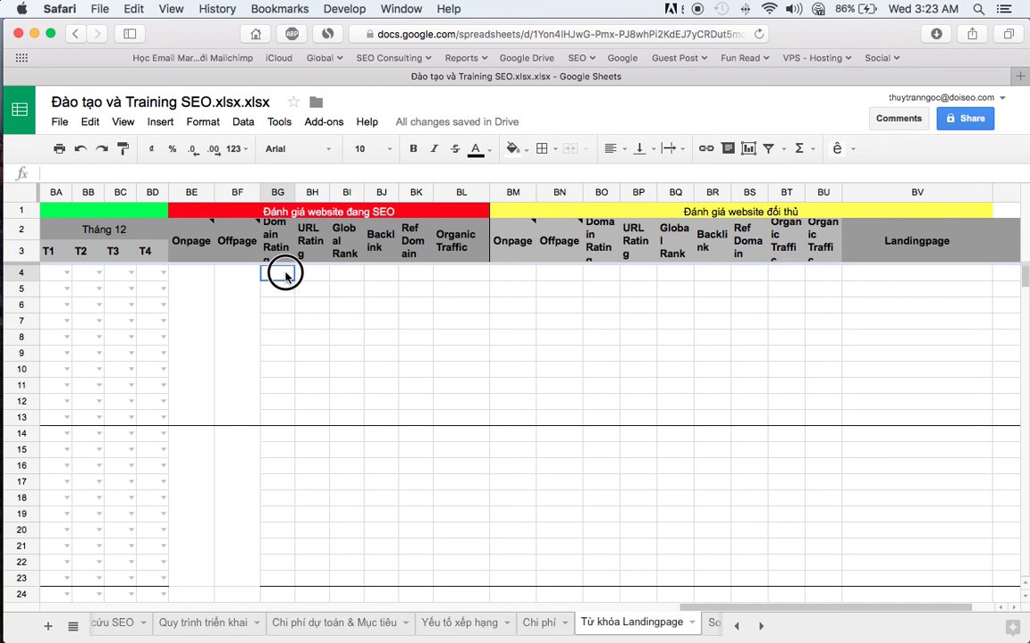
{"action": "key", "text": "super+Tab"}
{"action": "scroll", "coordinate": [286, 304], "scroll_direction": "up", "scroll_amount": 15}
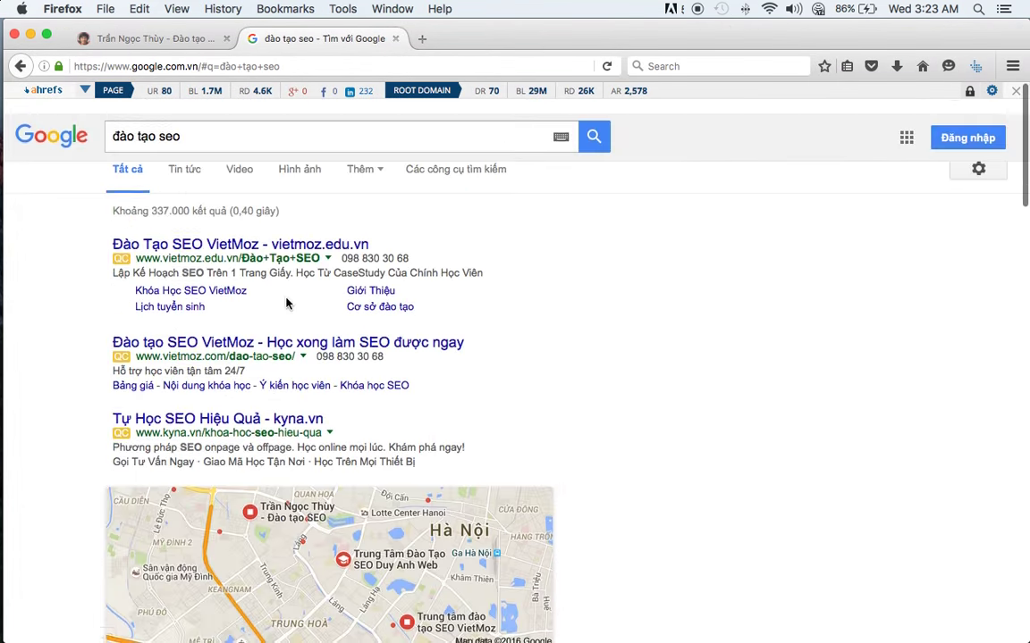
- Scroll down to the own site's listing, read its Ahrefs bar, and return to Safari
{"action": "scroll", "coordinate": [286, 304], "scroll_direction": "down", "scroll_amount": 5}
{"action": "scroll", "coordinate": [286, 304], "scroll_direction": "down", "scroll_amount": 15}
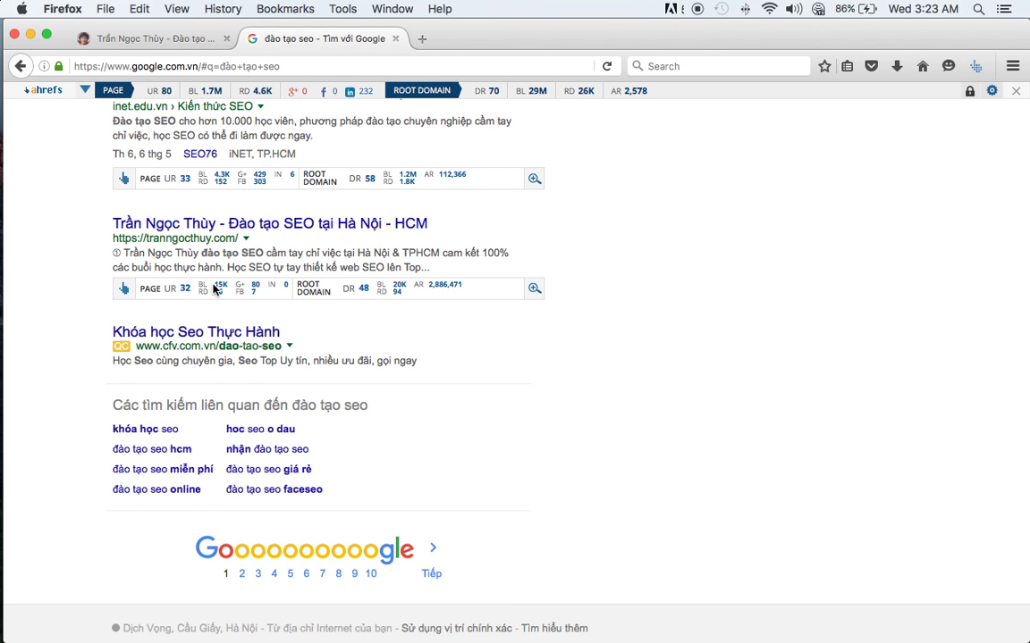
{"action": "key", "text": "super+Tab"}
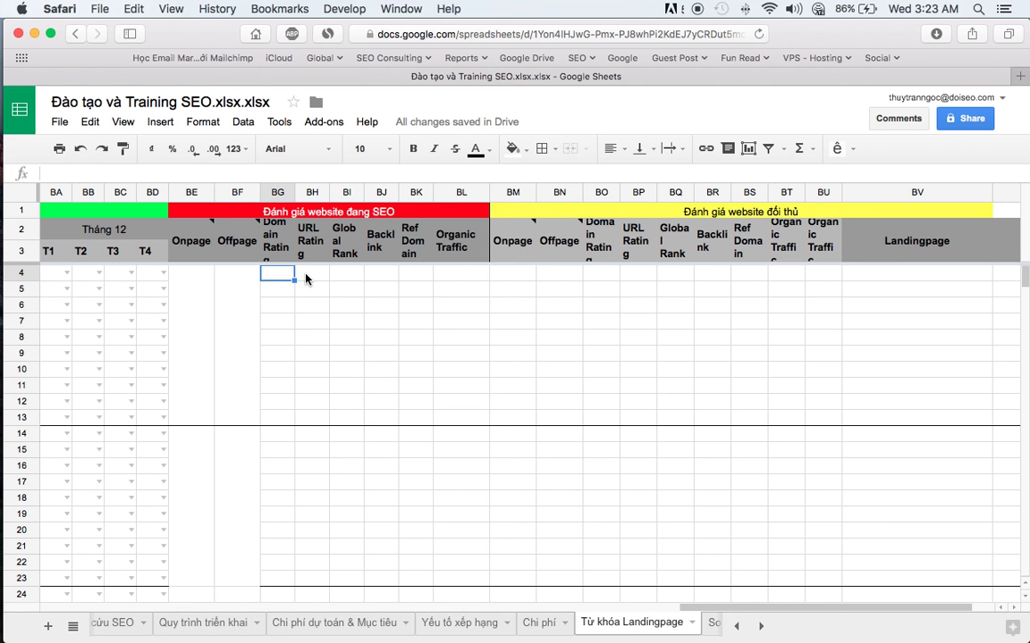
- Look up the metric in Firefox and enter URL Rating 15000 in row 4
{"action": "left_click", "coordinate": [305, 279]}
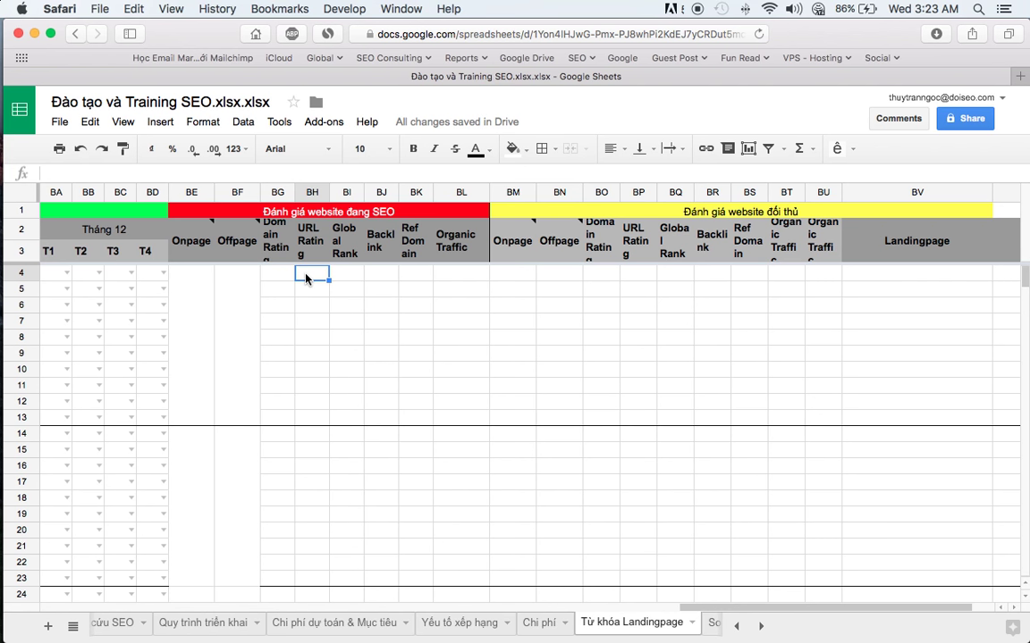
{"action": "left_click", "coordinate": [410, 273]}
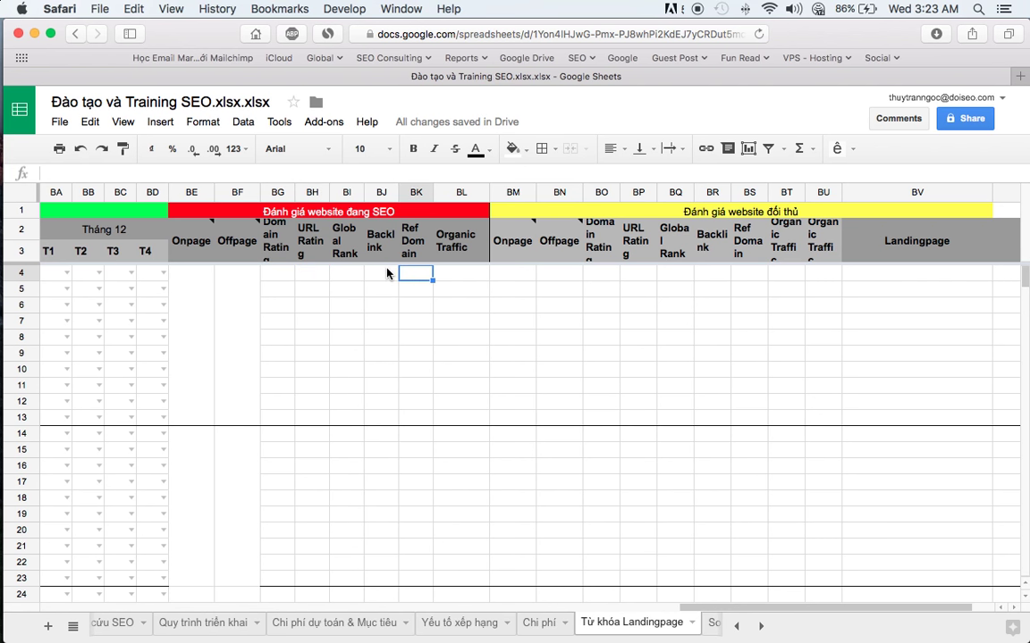
{"action": "left_click", "coordinate": [381, 273]}
{"action": "left_click", "coordinate": [286, 279]}
{"action": "left_click", "coordinate": [315, 278]}
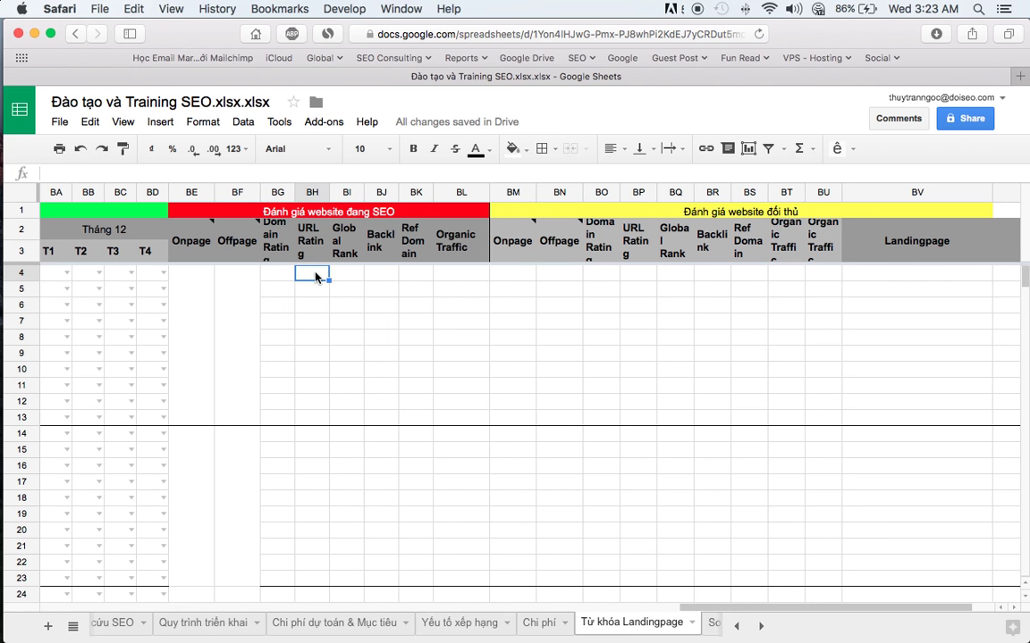
{"action": "key", "text": "super+Tab"}
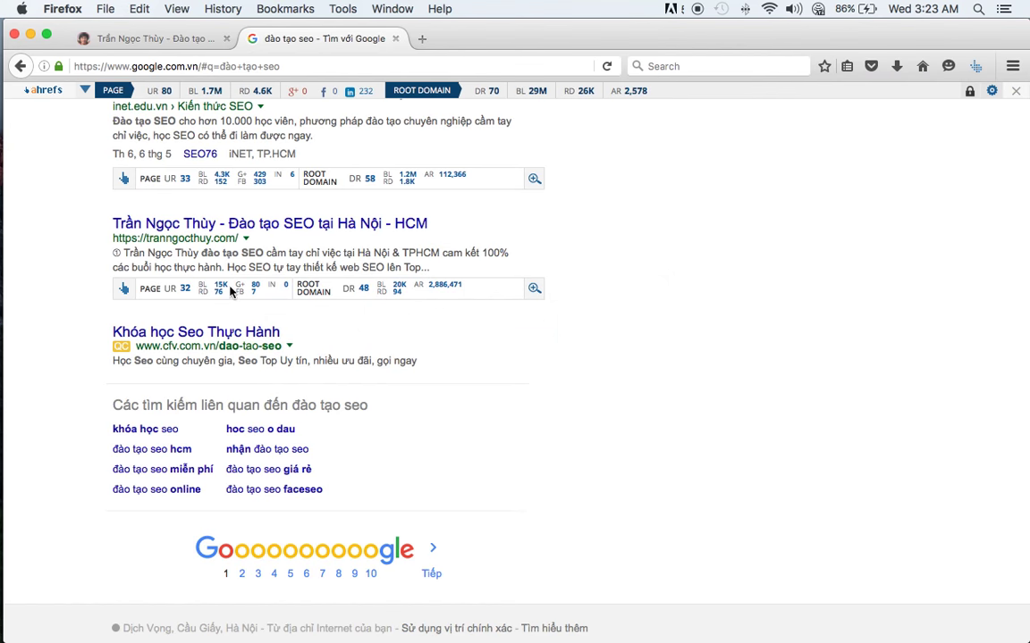
{"action": "key", "text": "super+Tab"}
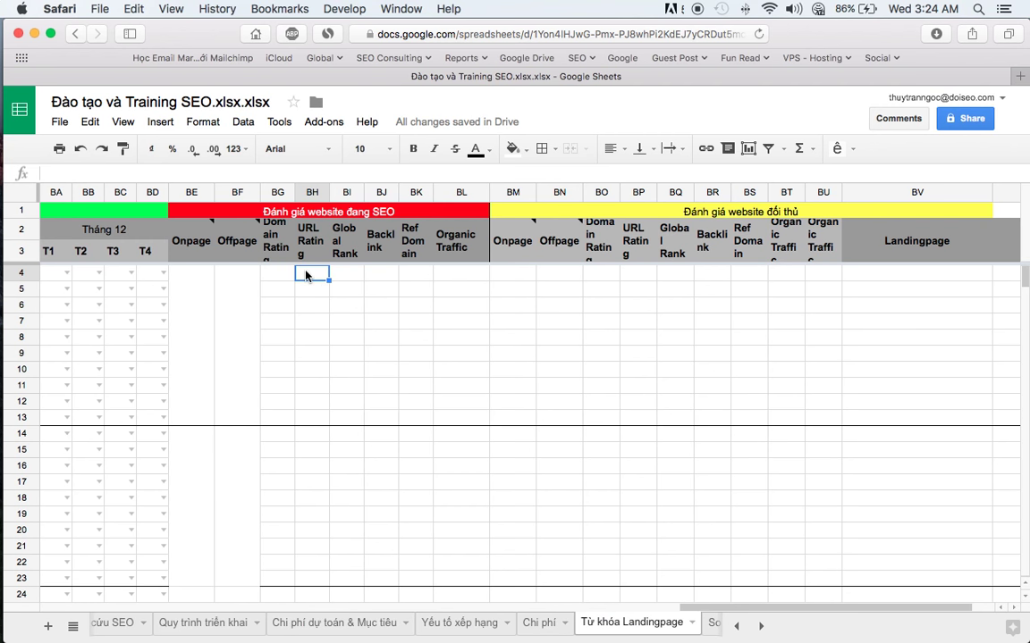
{"action": "type", "text": "15000"}
{"action": "key", "text": "Return"}
- Enter Domain Rating 76 in row 4
{"action": "key", "text": "super+Tab"}
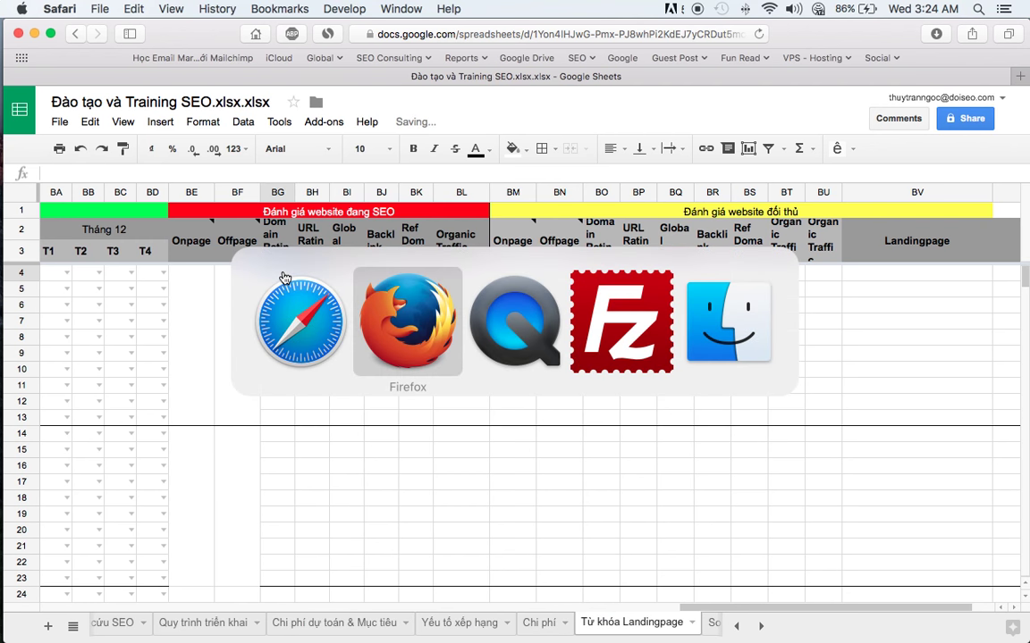
{"action": "key", "text": "super+Tab"}
{"action": "key", "text": "super+Tab"}
{"action": "key", "text": "super+Tab"}
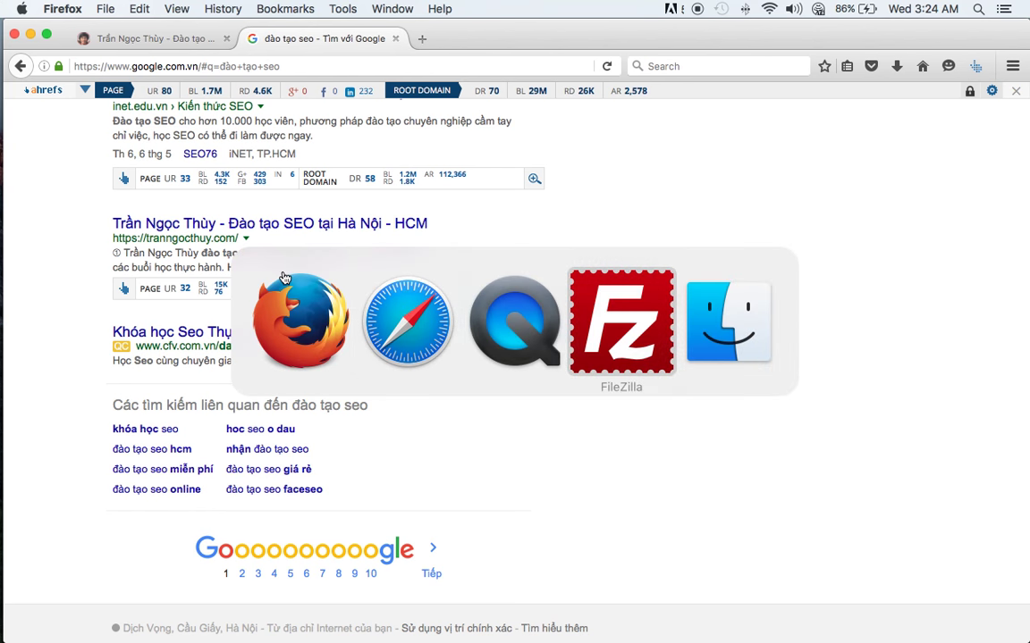
{"action": "key", "text": "super+Tab"}
{"action": "key", "text": "super+Tab"}
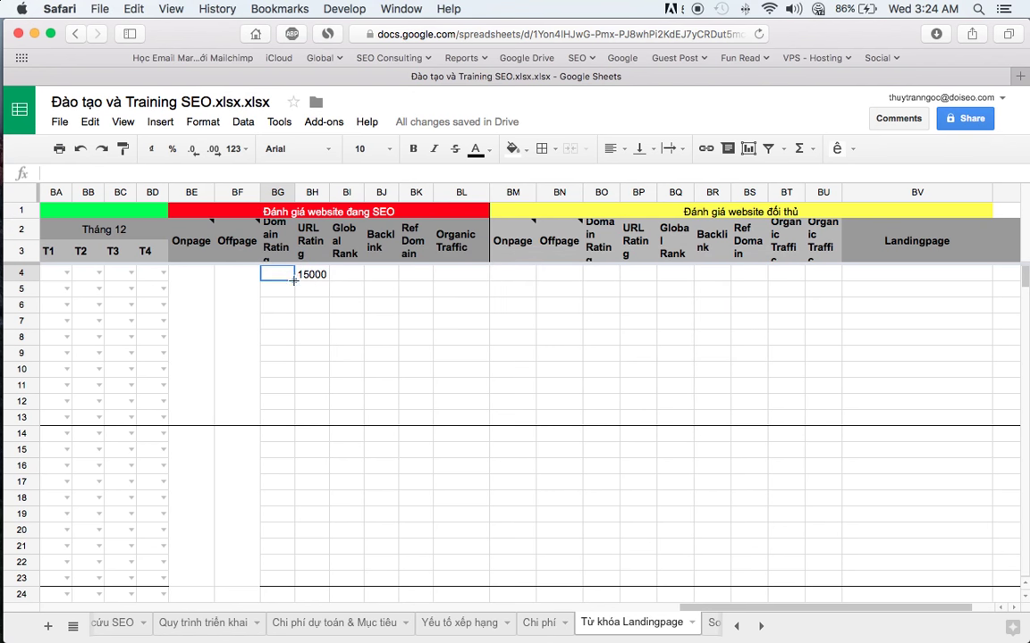
{"action": "type", "text": "76"}
{"action": "left_click", "coordinate": [349, 275]}
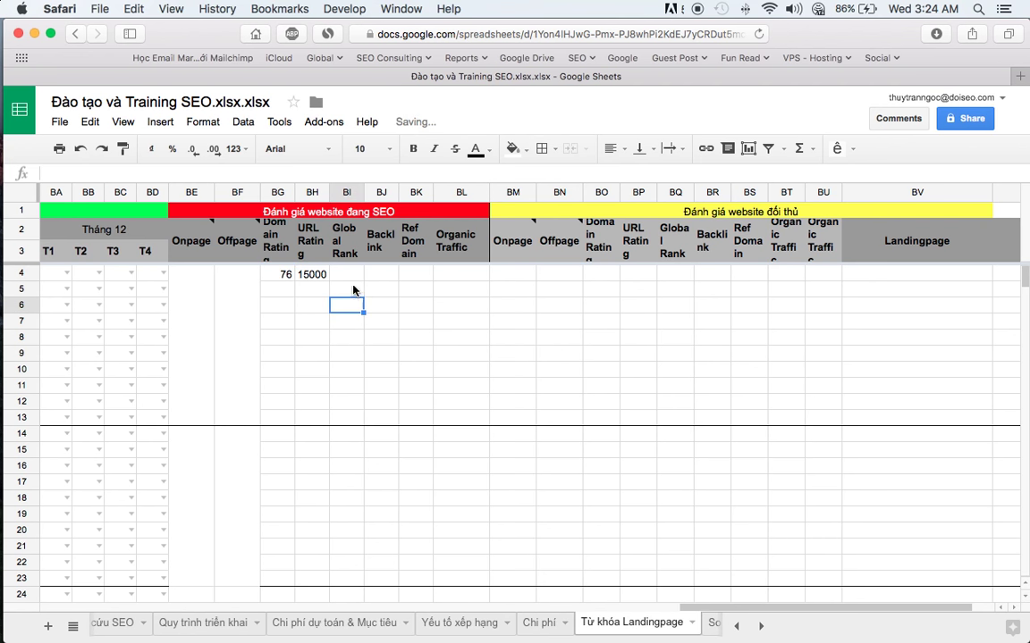
{"action": "left_click", "coordinate": [379, 273]}
{"action": "left_click", "coordinate": [416, 274]}
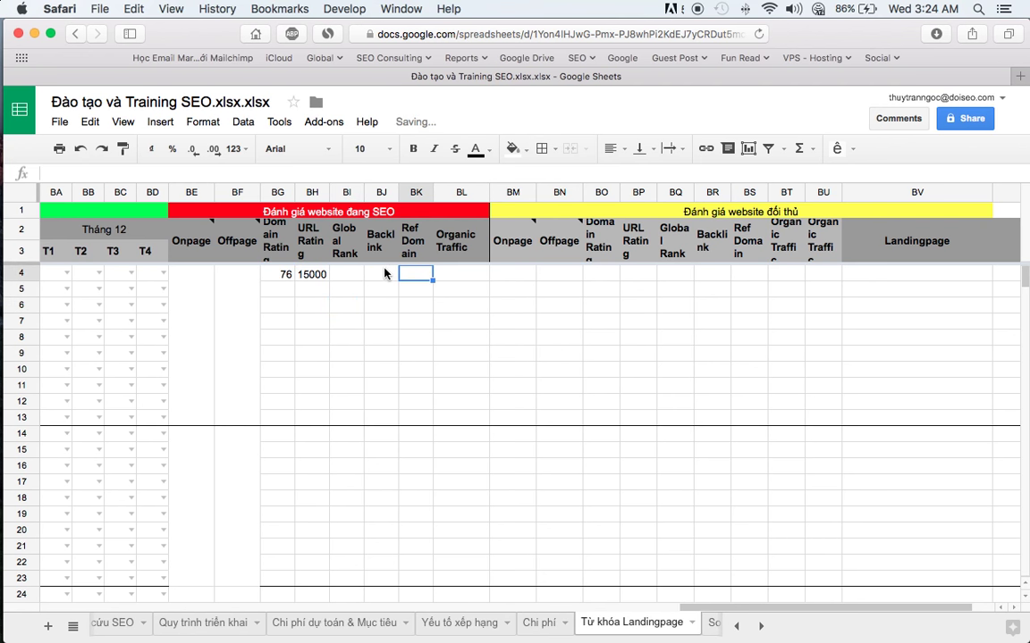
- Enter Backlink 20000 and Ref Domain 95 in row 4, then switch to Firefox
{"action": "key", "text": "super+Tab"}
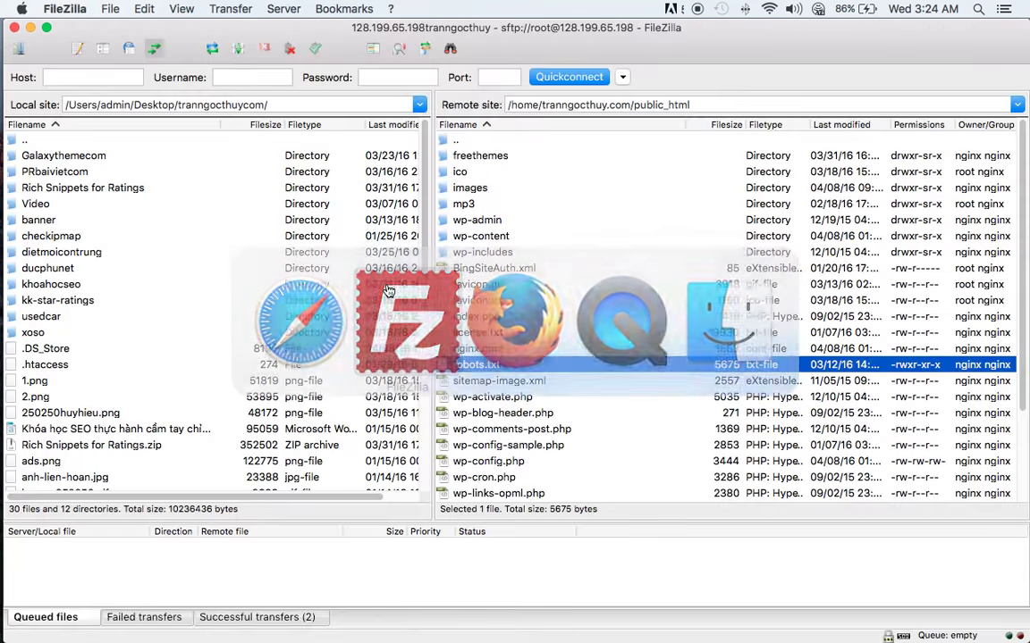
{"action": "key", "text": "super+Tab"}
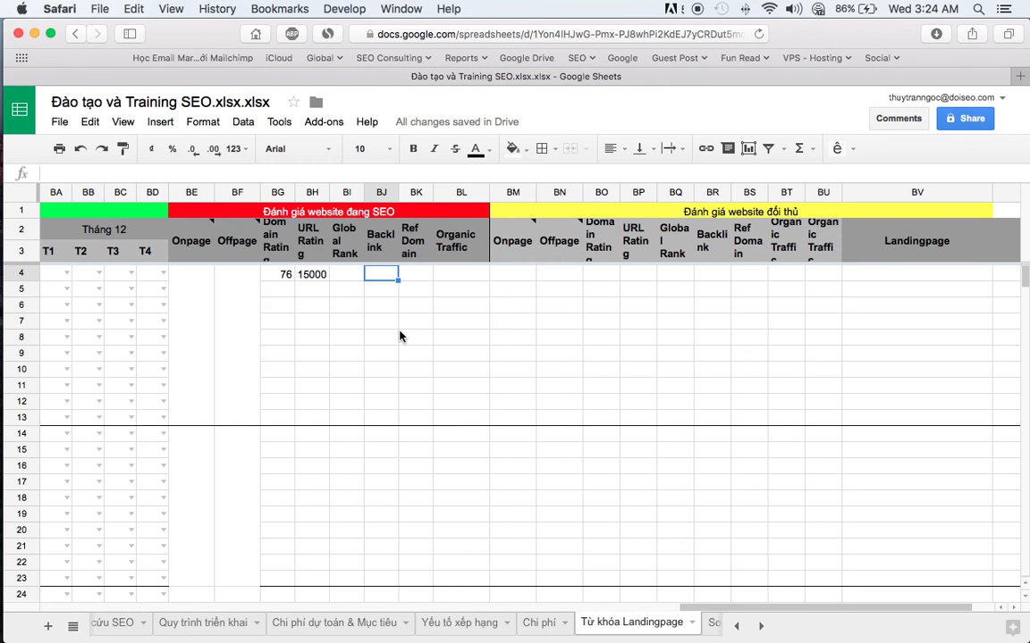
{"action": "key", "text": "super+Tab"}
{"action": "key", "text": "super+Tab"}
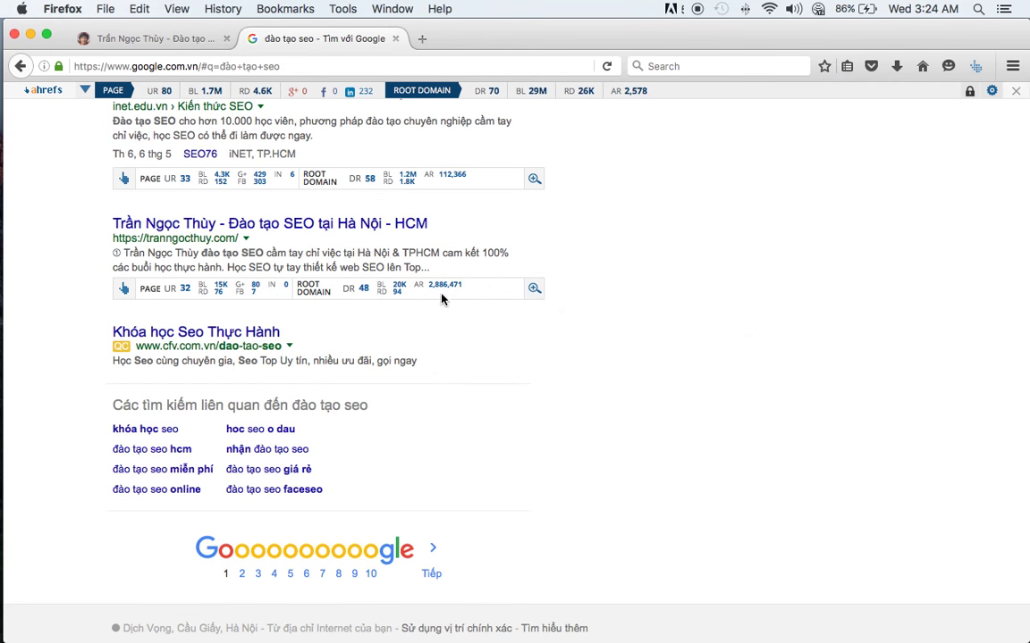
{"action": "key", "text": "super+Tab"}
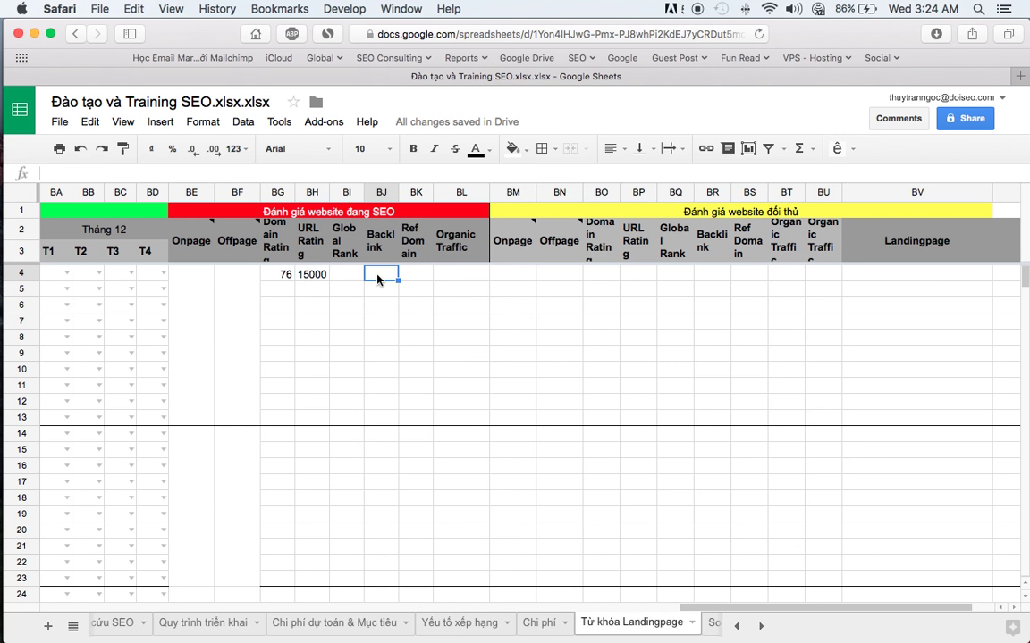
{"action": "type", "text": "200"}
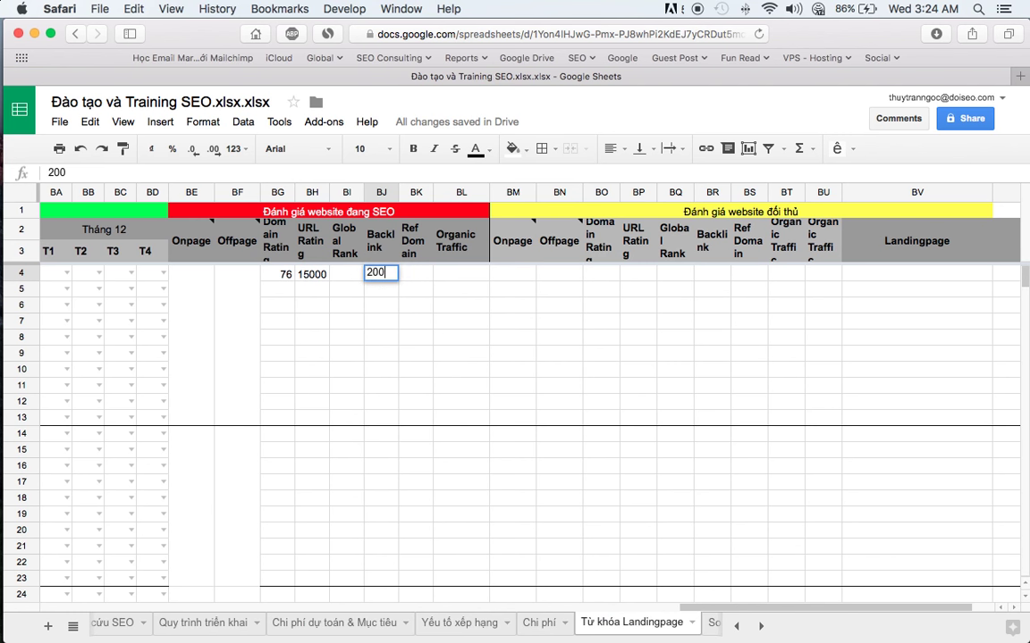
{"action": "type", "text": "00"}
{"action": "key", "text": "Return"}
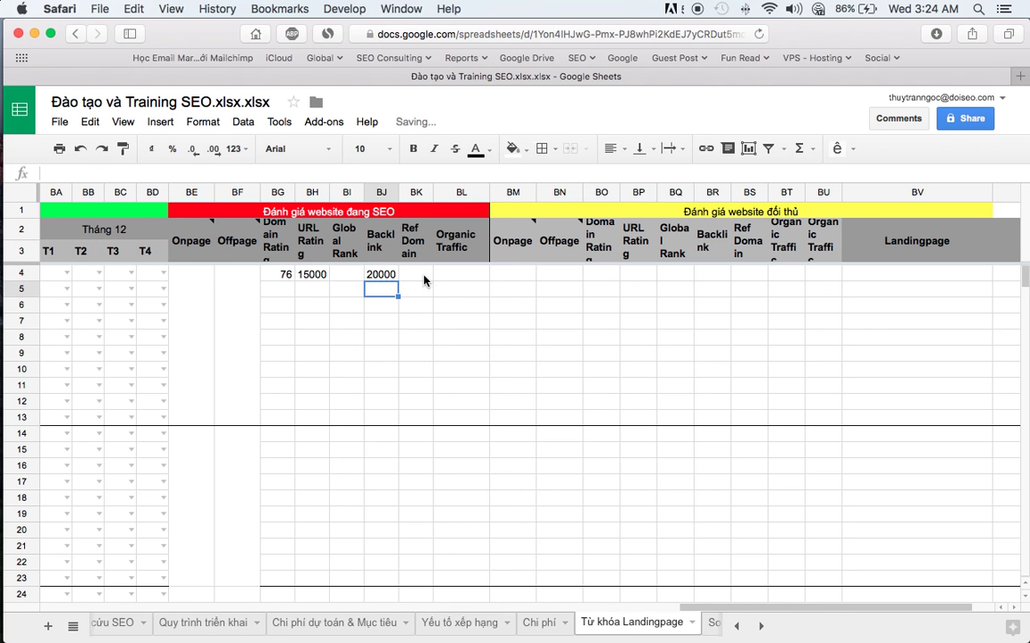
{"action": "left_click", "coordinate": [423, 275]}
{"action": "type", "text": "9"}
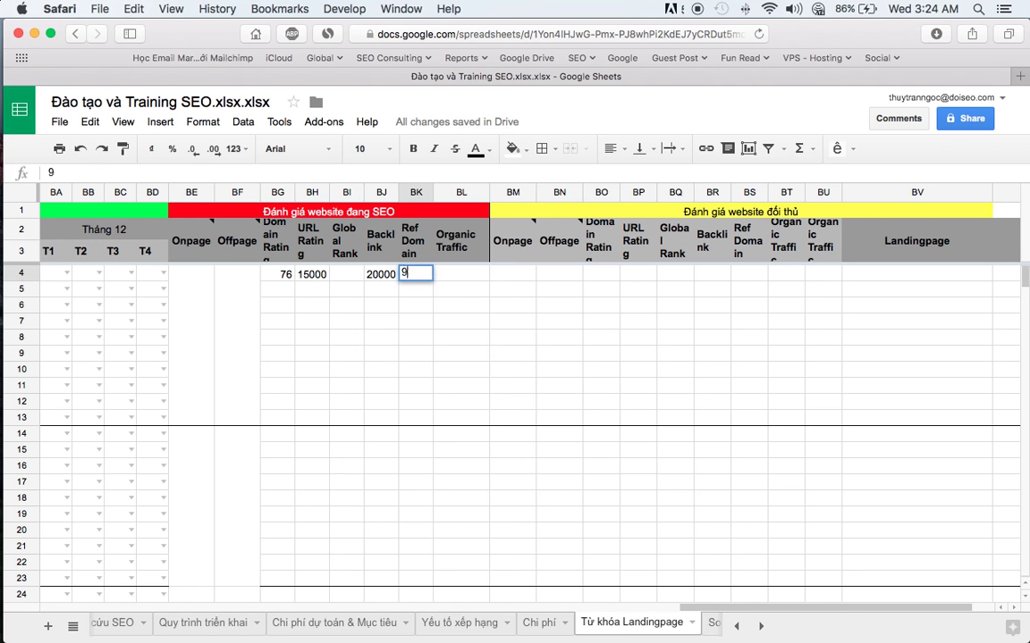
{"action": "type", "text": "5"}
{"action": "key", "text": "Return"}
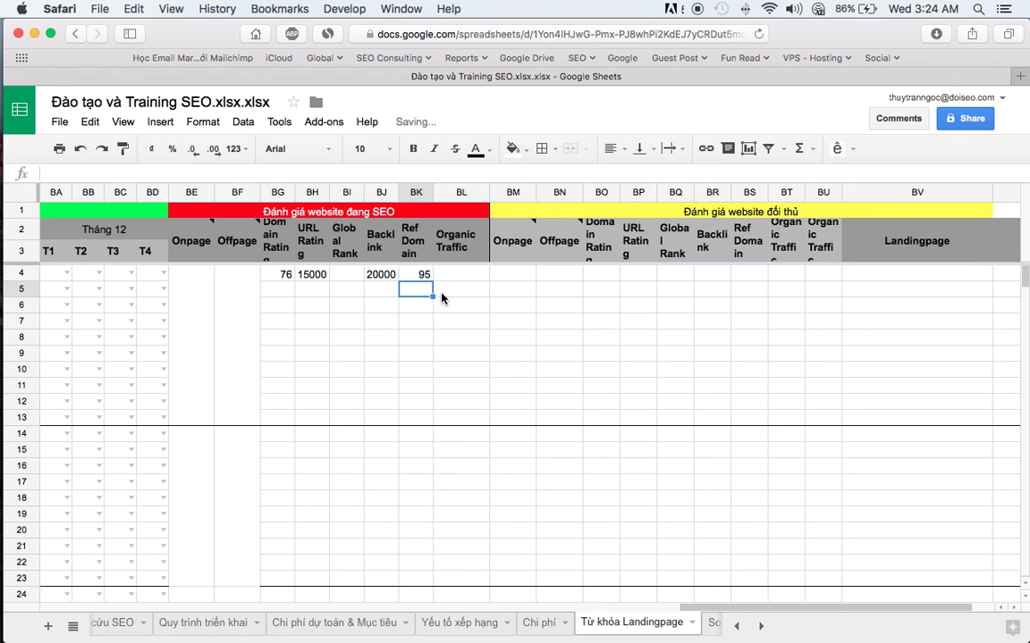
{"action": "left_click", "coordinate": [202, 277]}
{"action": "left_click", "coordinate": [223, 280]}
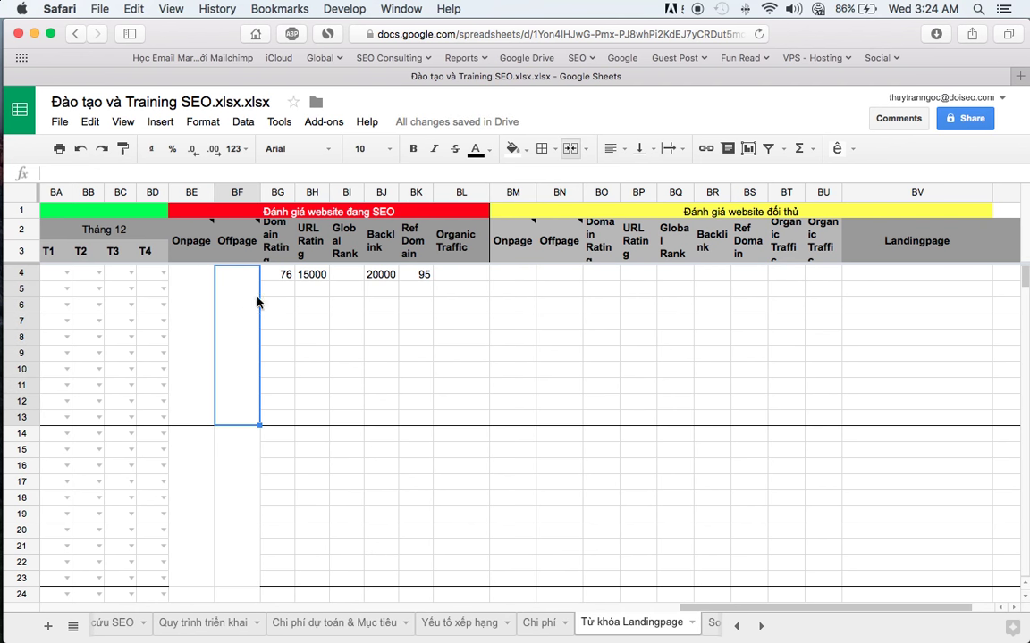
{"action": "key", "text": "super+Tab"}
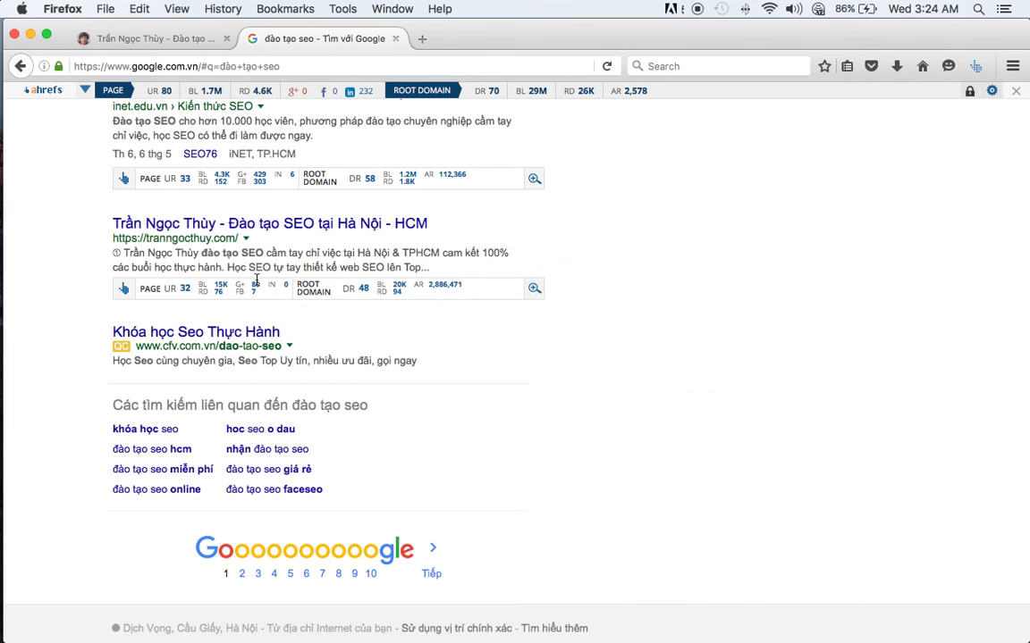
- Select the VietMoz result's address vietmoz.edu.vn and switch back to the spreadsheet
{"action": "scroll", "coordinate": [230, 251], "scroll_direction": "up", "scroll_amount": 15}
{"action": "scroll", "coordinate": [229, 250], "scroll_direction": "down", "scroll_amount": 10}
{"action": "scroll", "coordinate": [257, 284], "scroll_direction": "down", "scroll_amount": 5}
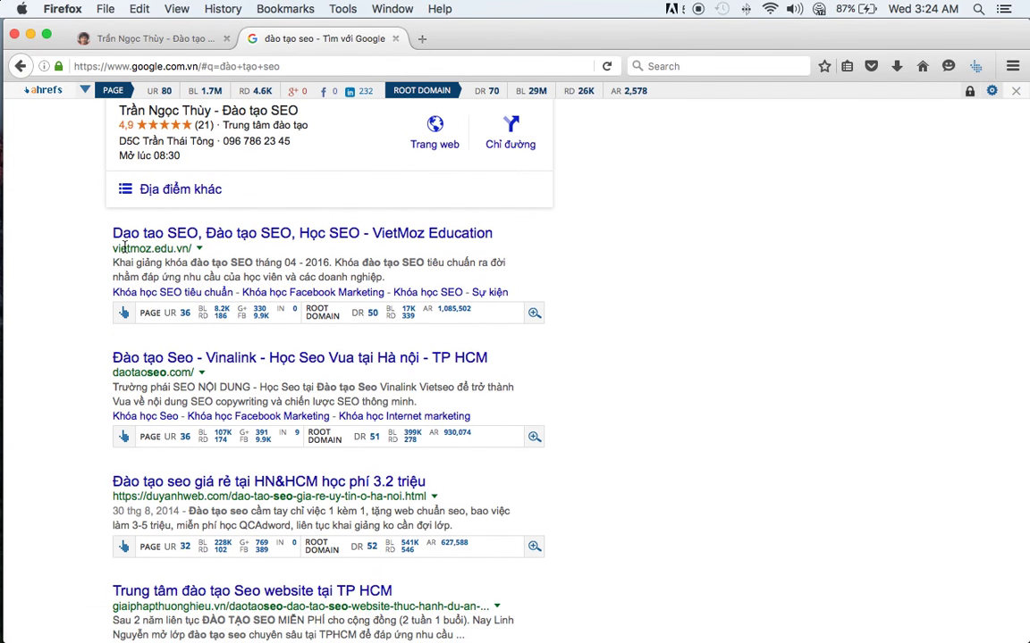
{"action": "left_click_drag", "start_coordinate": [114, 248], "coordinate": [189, 247]}
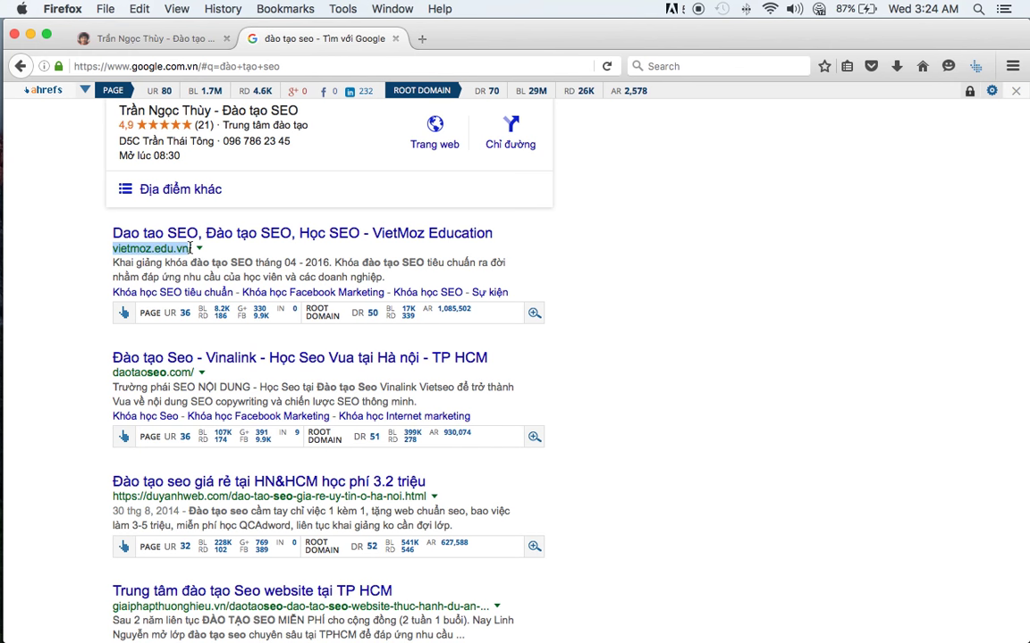
{"action": "key", "text": "super+Tab"}
- Paste vietmoz.edu.vn as row 4's landing page and enter competitor ratings 8200 and 186
{"action": "left_click", "coordinate": [847, 275]}
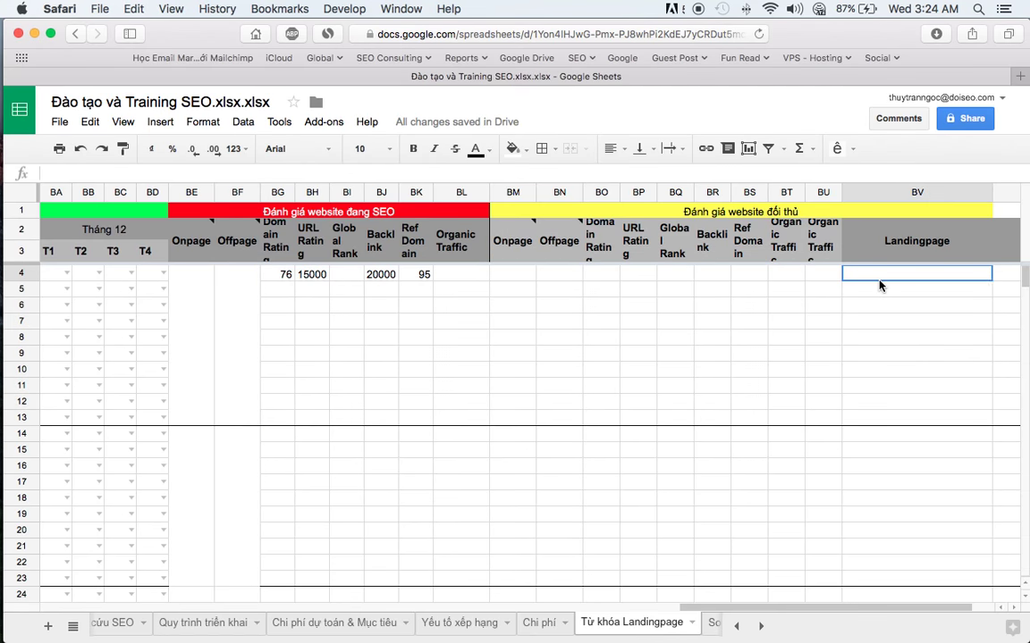
{"action": "key", "text": "super+v"}
{"action": "left_click", "coordinate": [614, 275]}
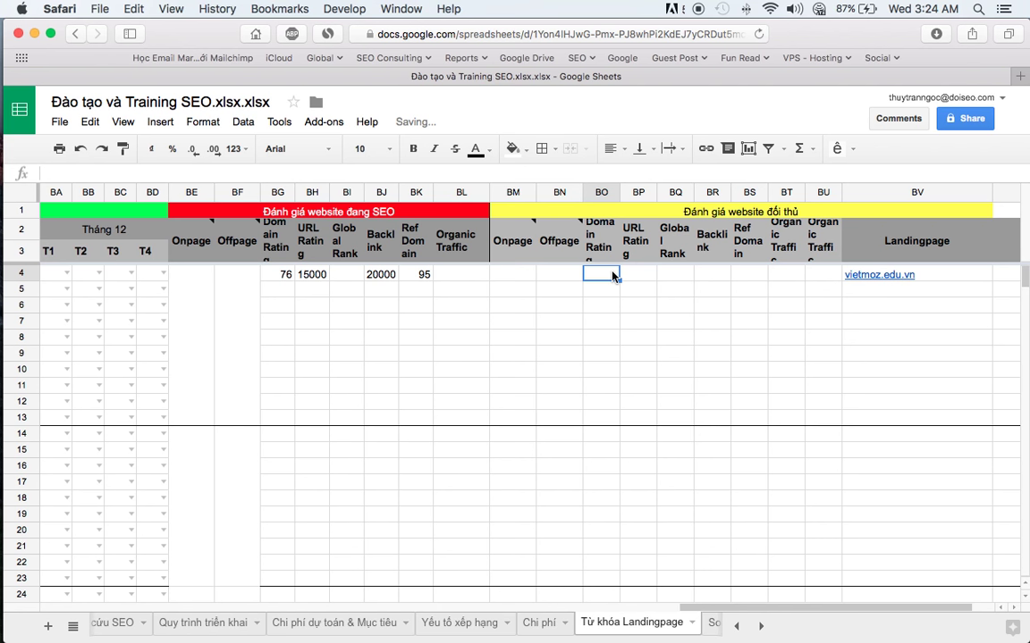
{"action": "type", "text": "8200"}
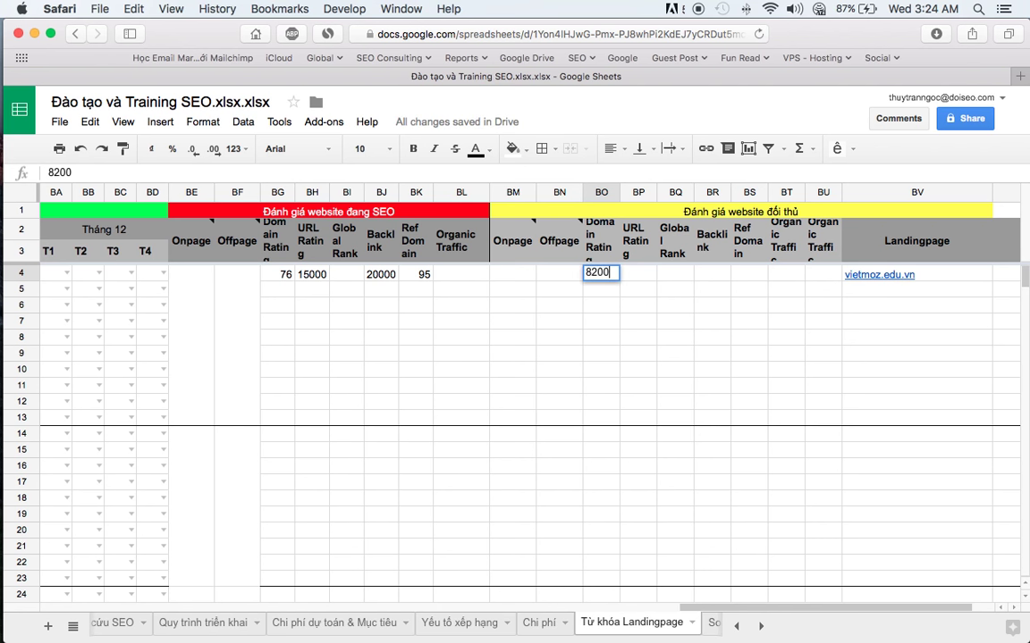
{"action": "key", "text": "Tab"}
{"action": "type", "text": "18"}
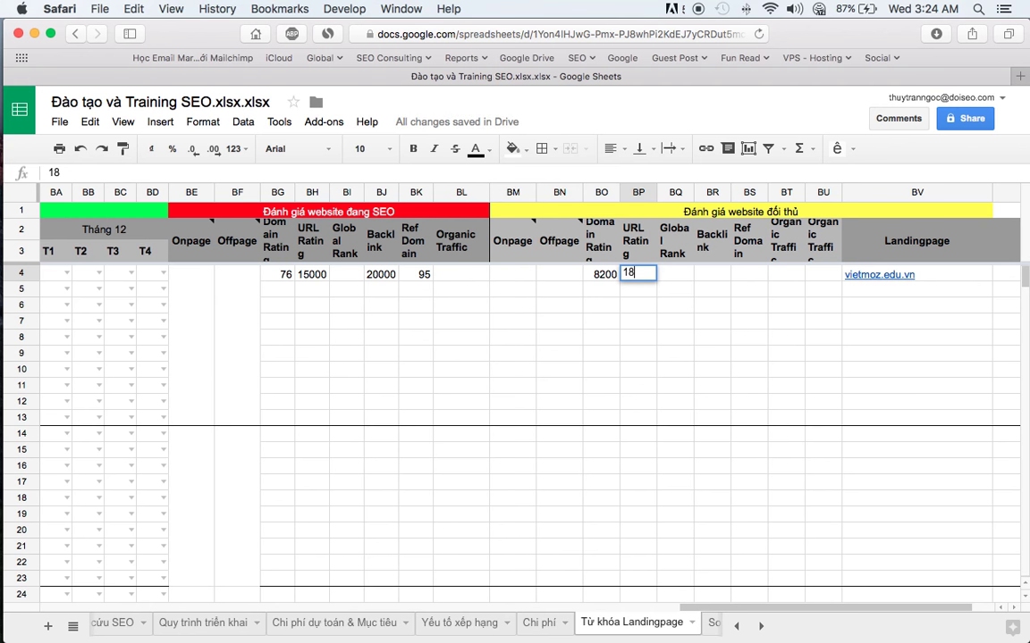
{"action": "type", "text": "6"}
{"action": "key", "text": "Tab"}
{"action": "key", "text": "Tab"}
{"action": "key", "text": "Tab"}
- Enter 1700 as the competitor's backlinks in BR4, undoing a stray paste into BP4
{"action": "key", "text": "super+Tab"}
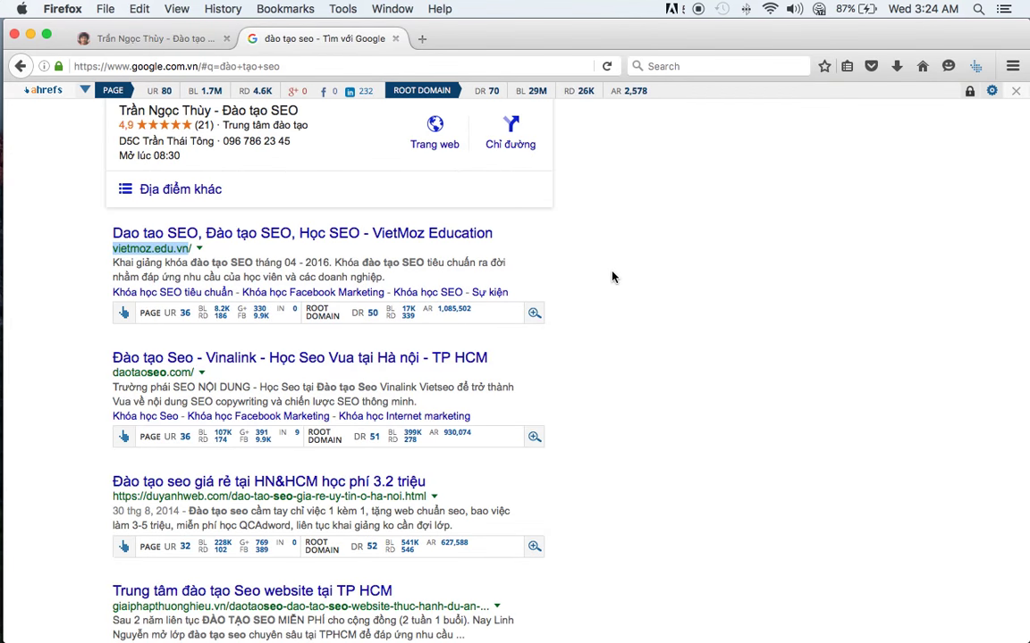
{"action": "key", "text": "super+Tab"}
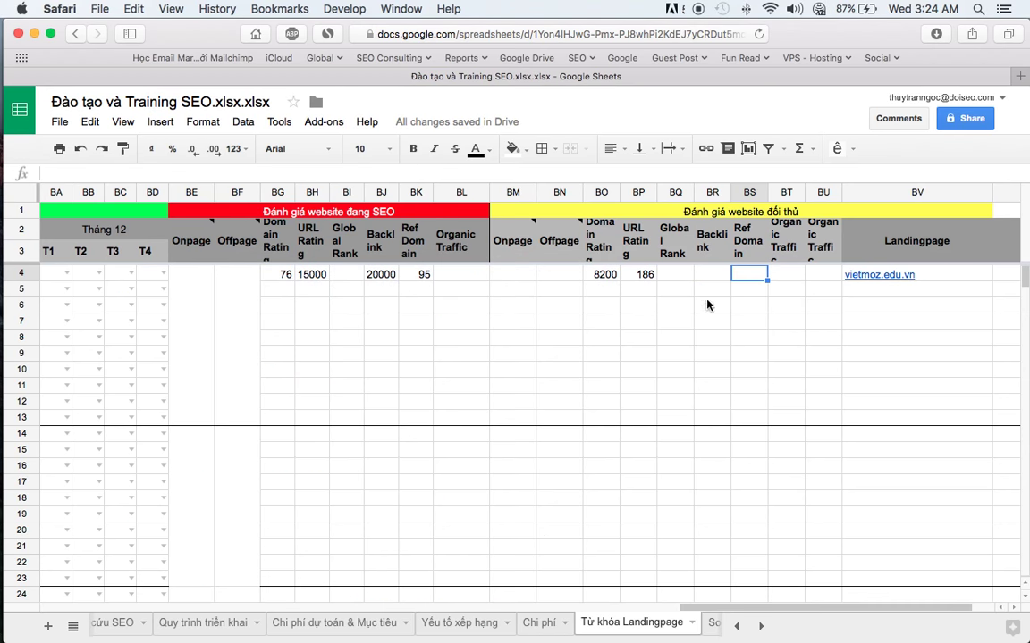
{"action": "type", "text": "1700"}
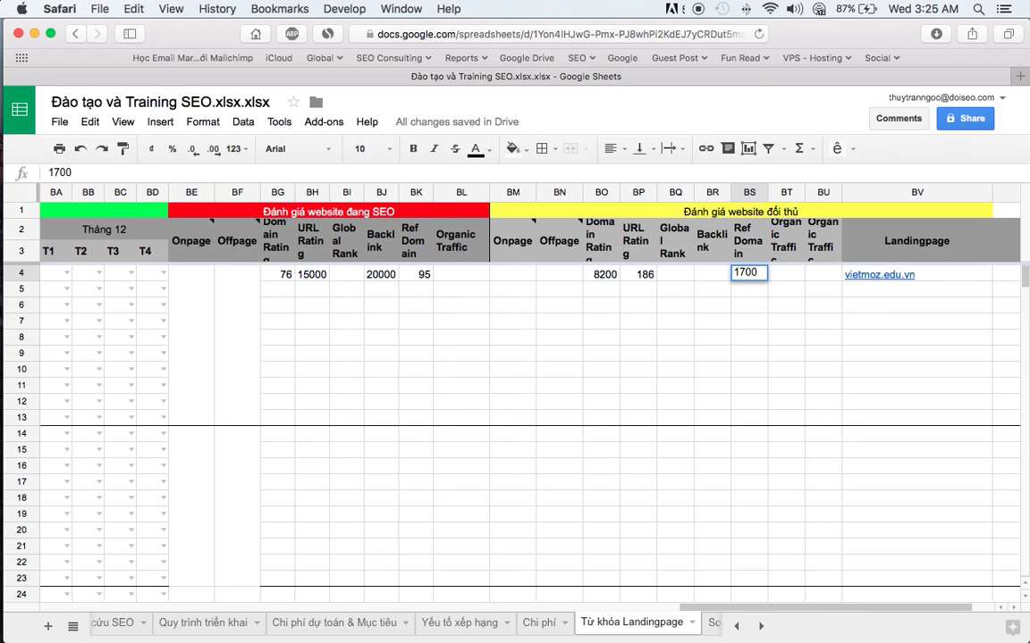
{"action": "key", "text": "Tab"}
{"action": "left_click", "coordinate": [749, 274]}
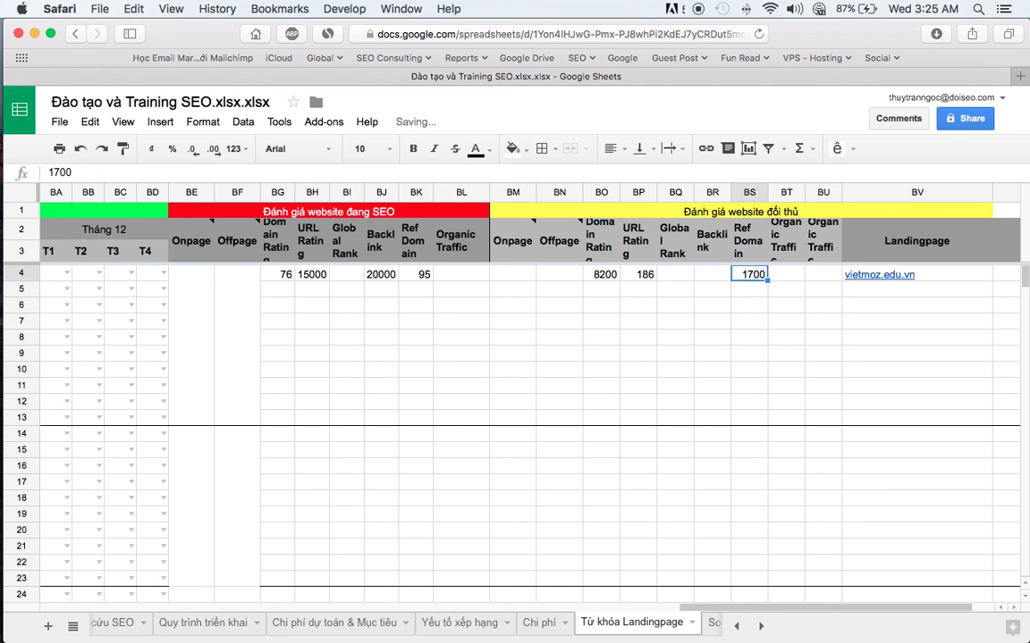
{"action": "key", "text": "super+c"}
{"action": "left_click", "coordinate": [638, 274]}
{"action": "key", "text": "super+v"}
{"action": "key", "text": "super+z"}
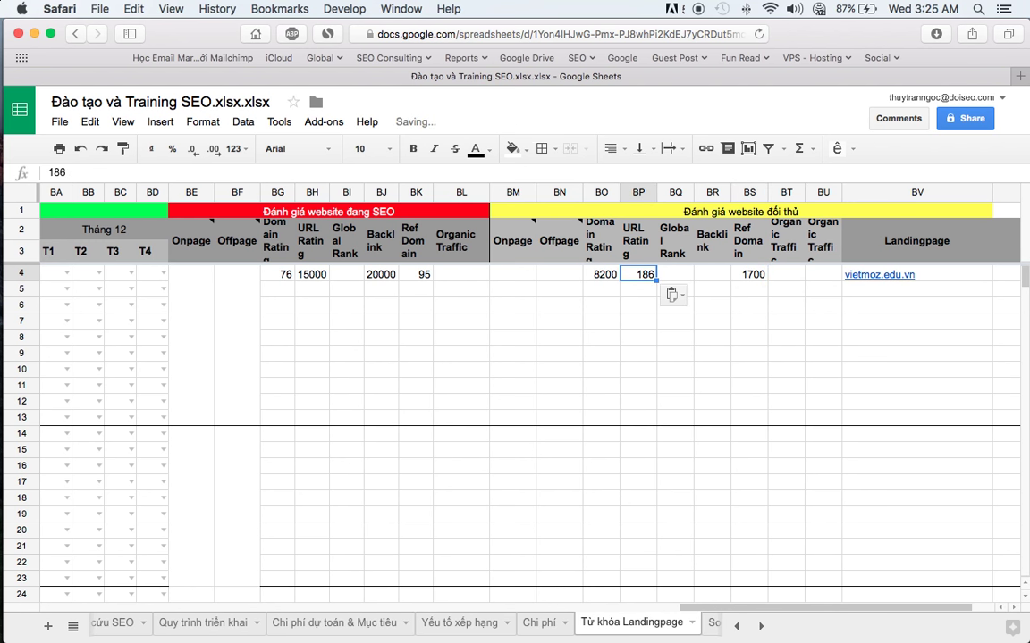
{"action": "key", "text": "Left"}
{"action": "key", "text": "Right"}
{"action": "key", "text": "Right"}
{"action": "key", "text": "Right"}
{"action": "key", "text": "Right"}
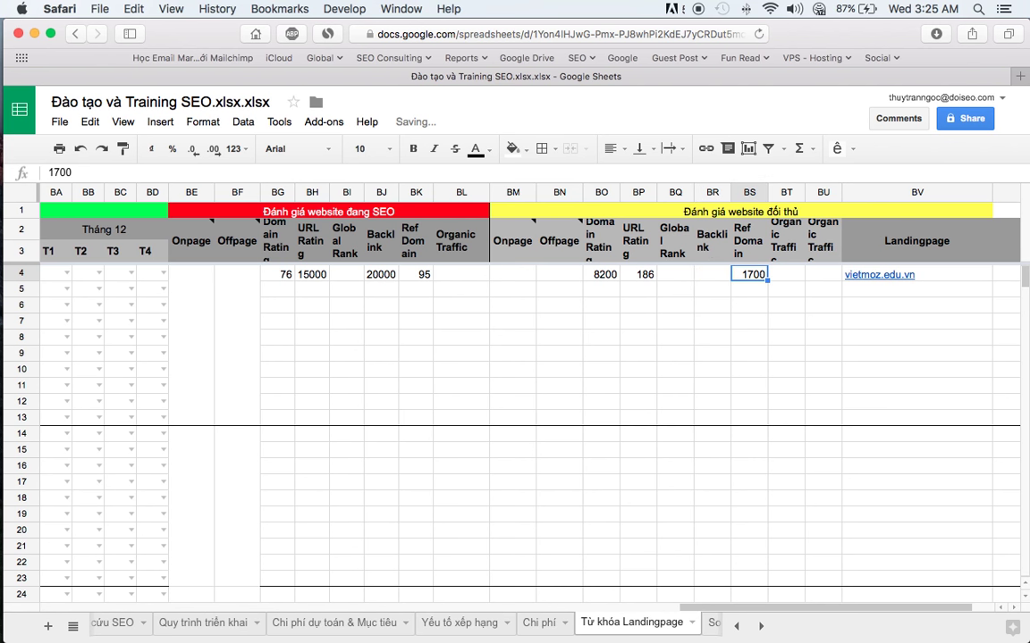
{"action": "key", "text": "super+z"}
- Enter 336 as referring domains, then select the own site's metrics and landing page cells BV5:BV13
{"action": "type", "text": "336"}
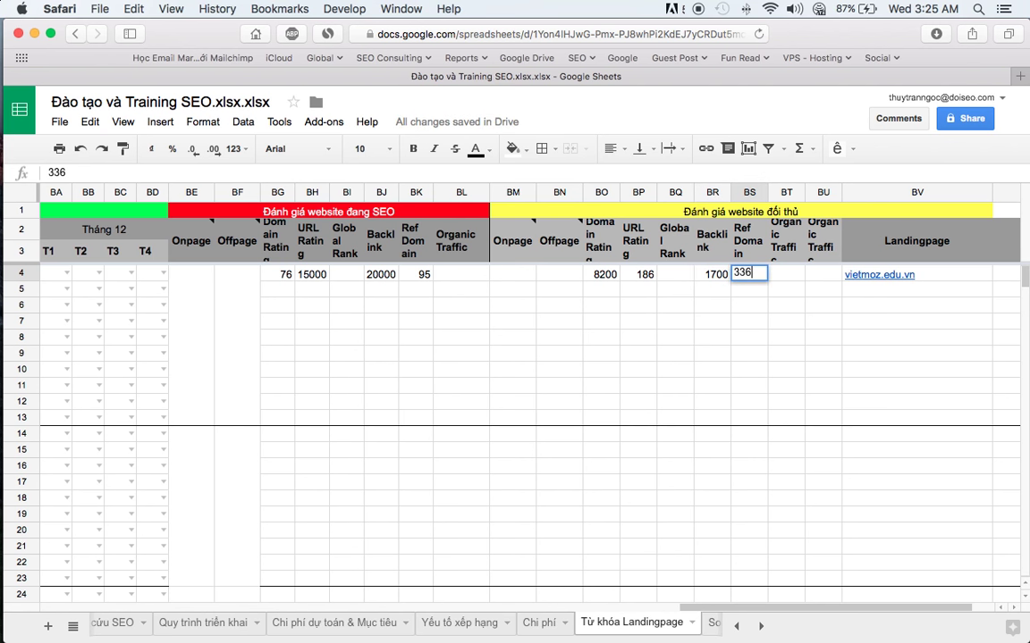
{"action": "key", "text": "Return"}
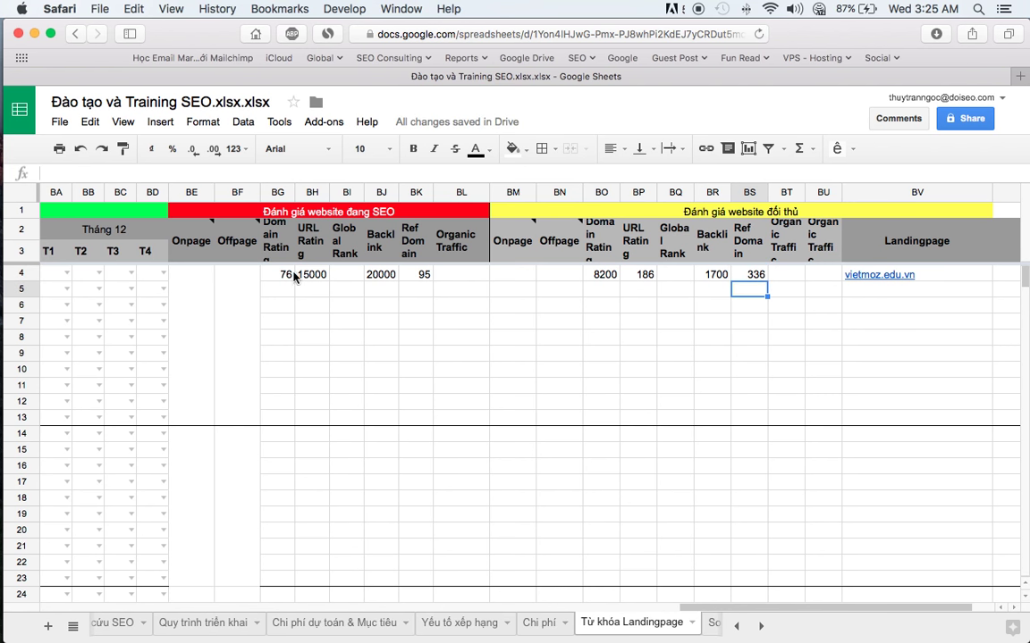
{"action": "left_click_drag", "start_coordinate": [278, 275], "coordinate": [465, 276]}
{"action": "left_click_drag", "start_coordinate": [883, 289], "coordinate": [889, 417]}
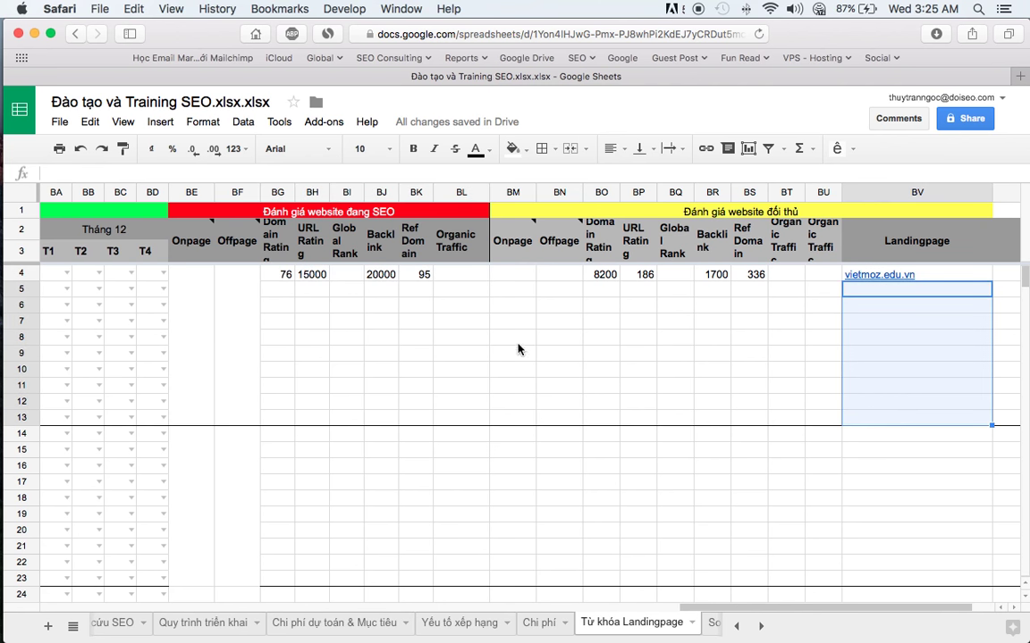
{"action": "key", "text": "super+Tab"}
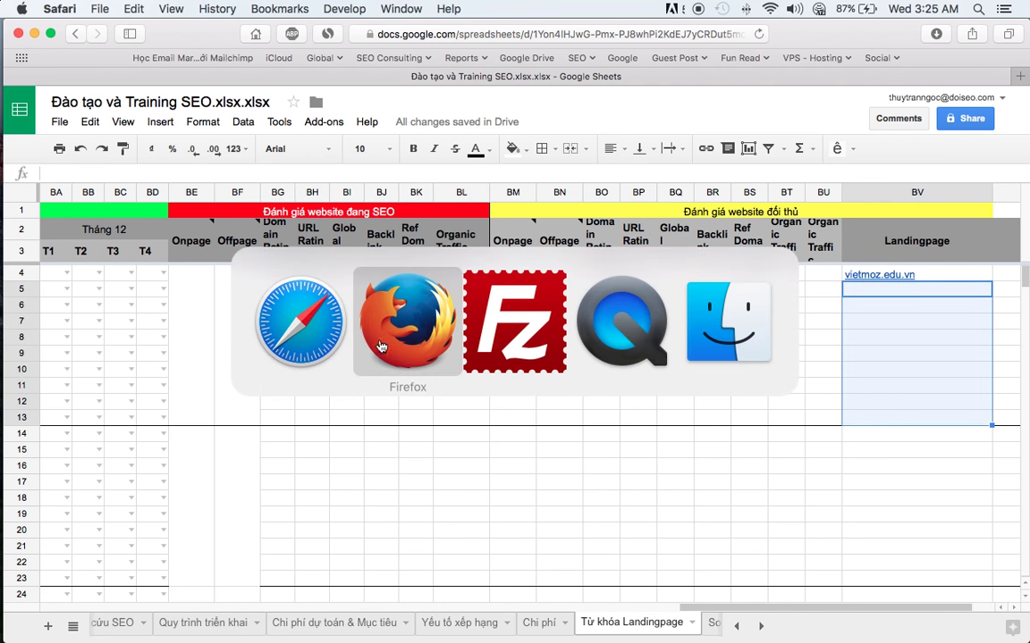
- Scroll the đào tạo seo results, try the Ahrefs backlink link, close its limit-reached tab, and highlight the metrics
{"action": "key", "text": "super+Tab"}
{"action": "key", "text": "super+Tab"}
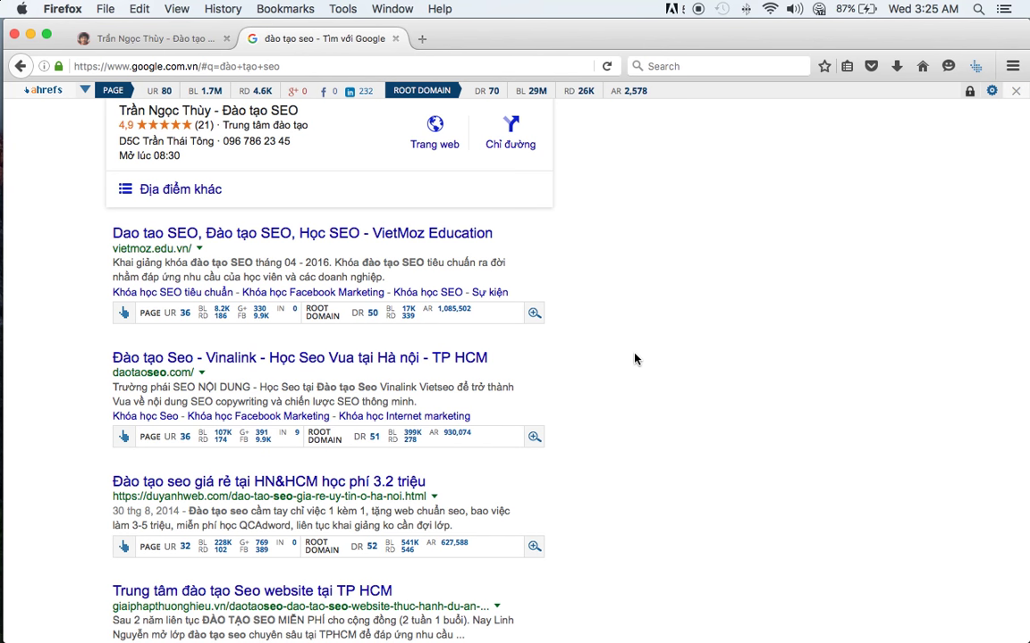
{"action": "scroll", "coordinate": [626, 359], "scroll_direction": "down", "scroll_amount": 10}
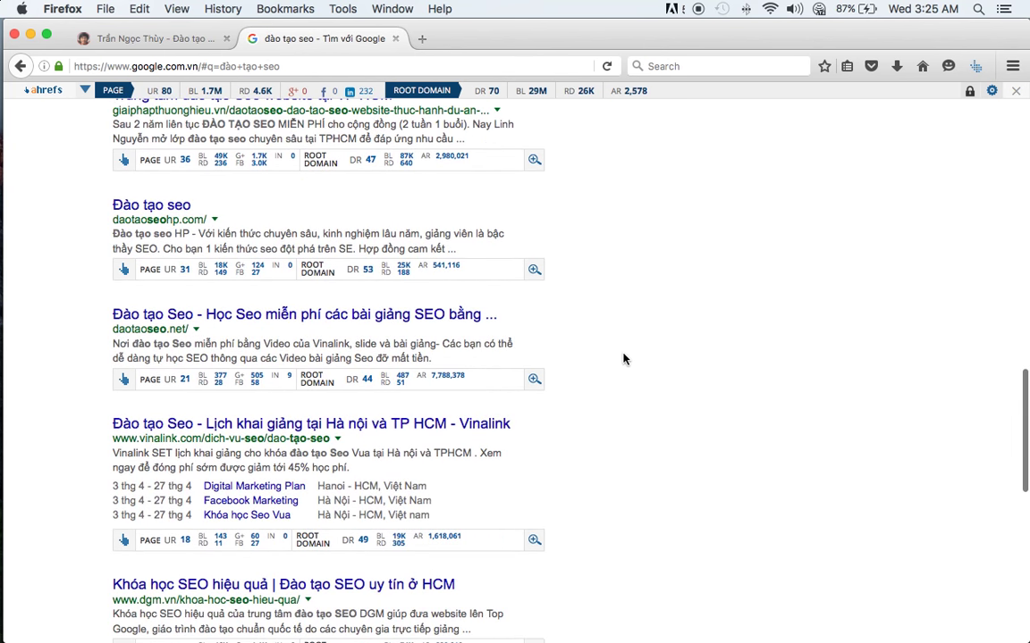
{"action": "scroll", "coordinate": [624, 358], "scroll_direction": "down", "scroll_amount": 5}
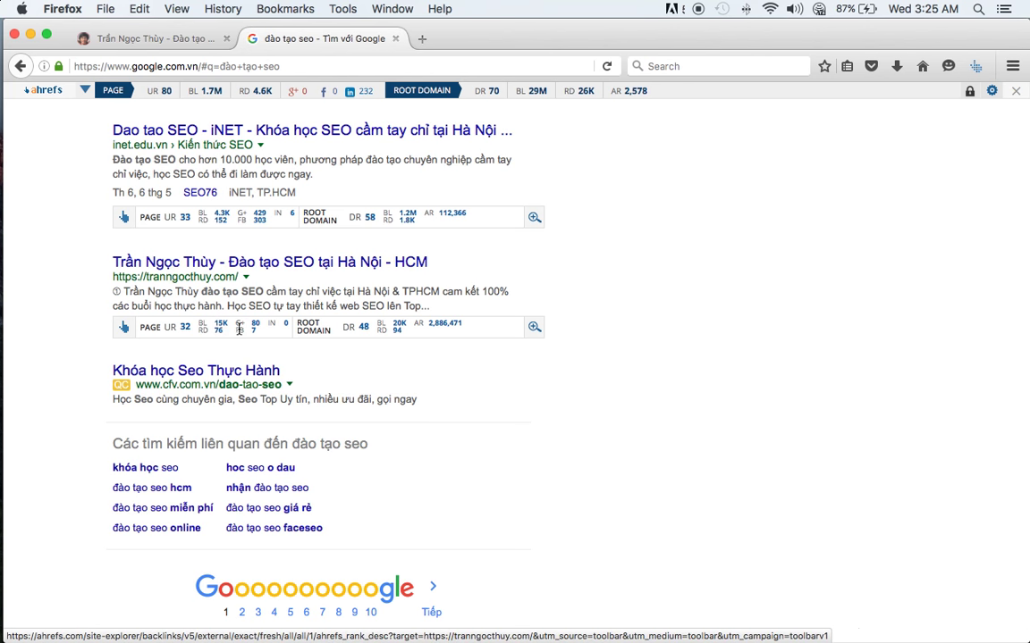
{"action": "left_click", "coordinate": [238, 327]}
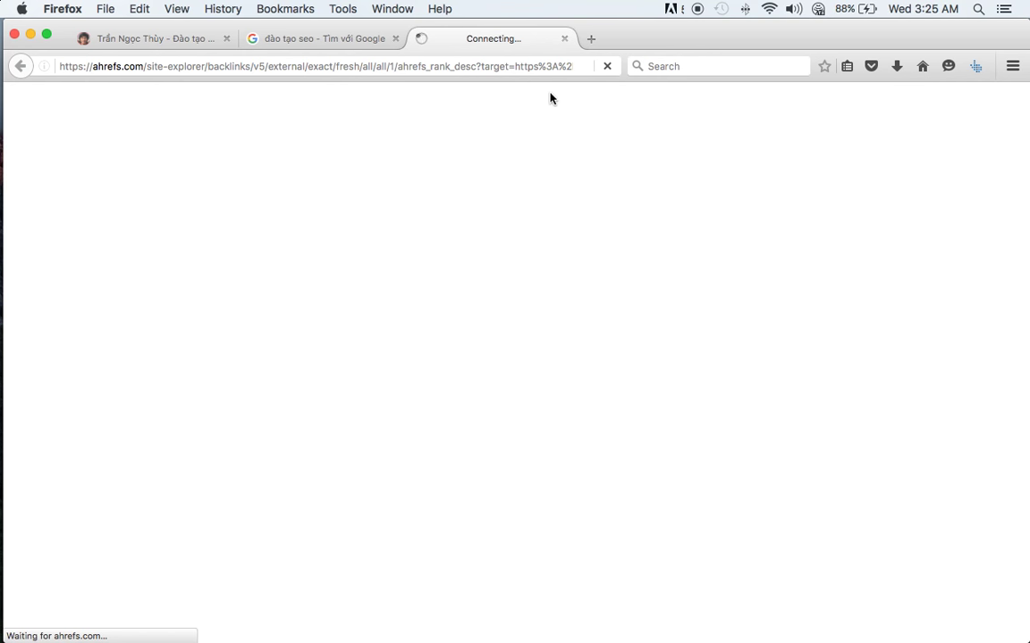
{"action": "left_click", "coordinate": [563, 40]}
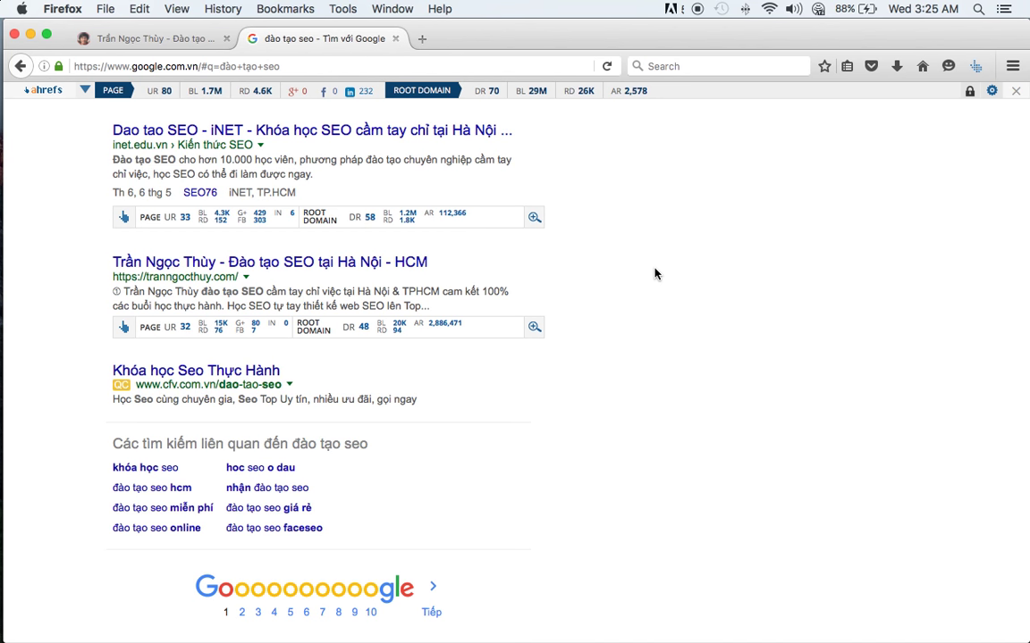
{"action": "left_click_drag", "start_coordinate": [184, 329], "coordinate": [679, 340]}
{"action": "left_click", "coordinate": [474, 336]}
- Scroll through the đào tạo seo results to review the competitors' Ahrefs metrics
{"action": "scroll", "coordinate": [516, 393], "scroll_direction": "up", "scroll_amount": 10}
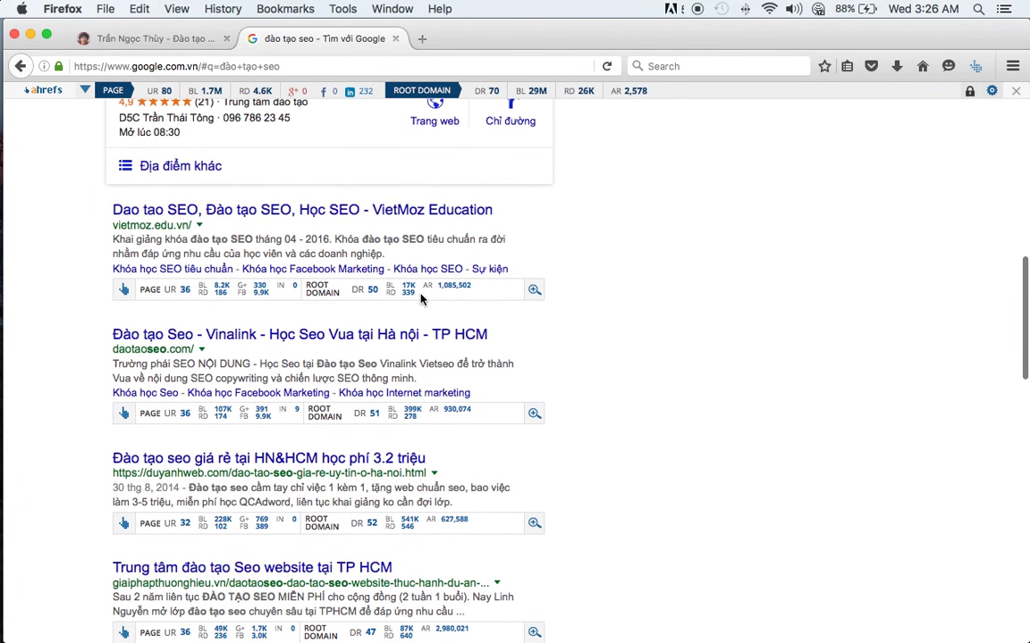
{"action": "scroll", "coordinate": [421, 300], "scroll_direction": "down", "scroll_amount": 10}
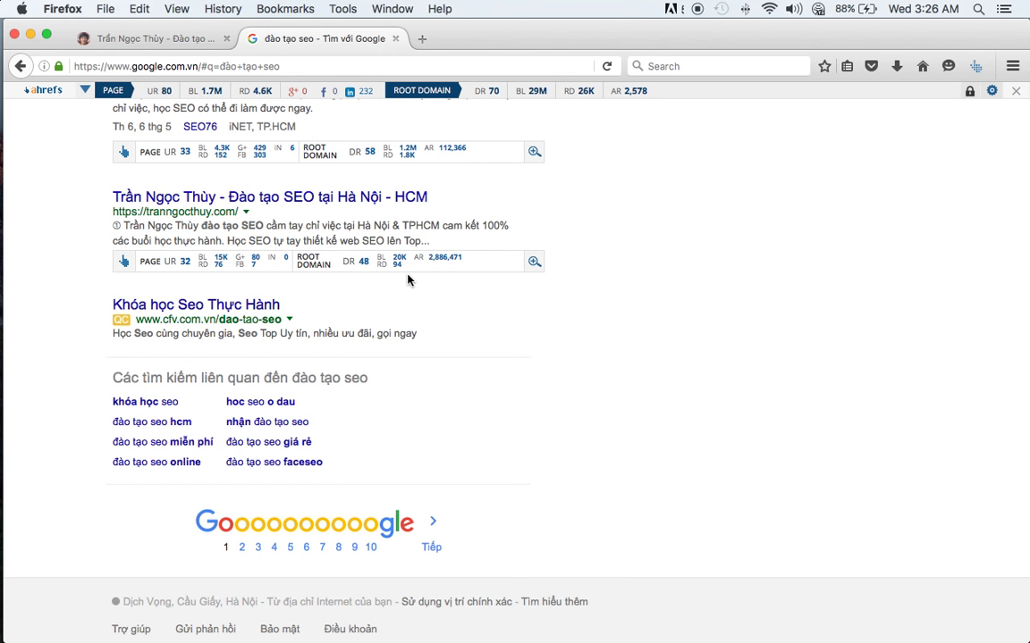
{"action": "scroll", "coordinate": [231, 253], "scroll_direction": "up", "scroll_amount": 15}
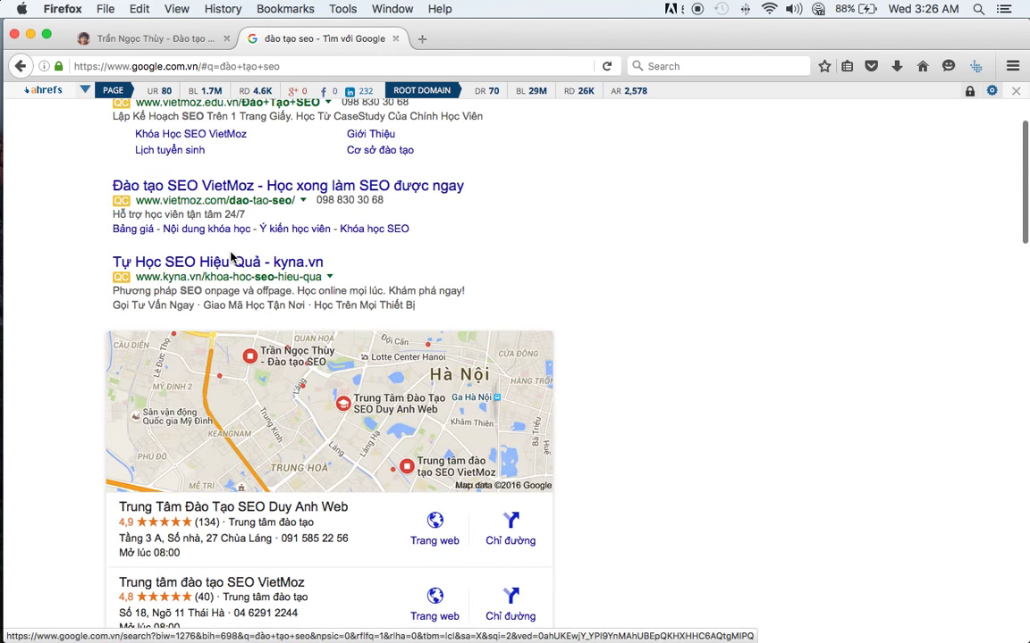
{"action": "scroll", "coordinate": [231, 253], "scroll_direction": "down", "scroll_amount": 3}
{"action": "scroll", "coordinate": [231, 253], "scroll_direction": "down", "scroll_amount": 5}
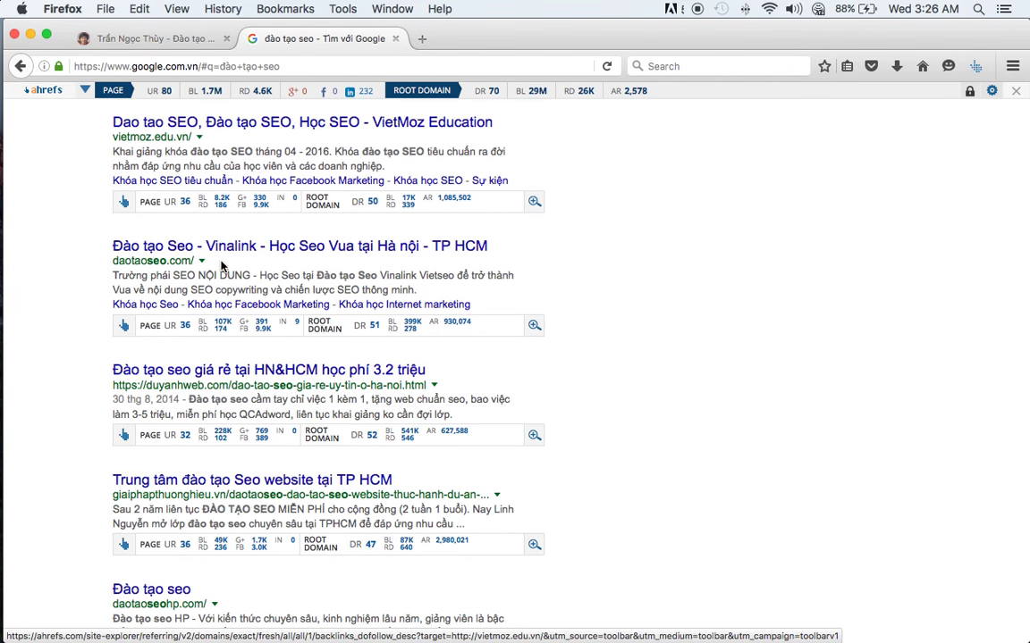
{"action": "scroll", "coordinate": [222, 273], "scroll_direction": "down", "scroll_amount": 10}
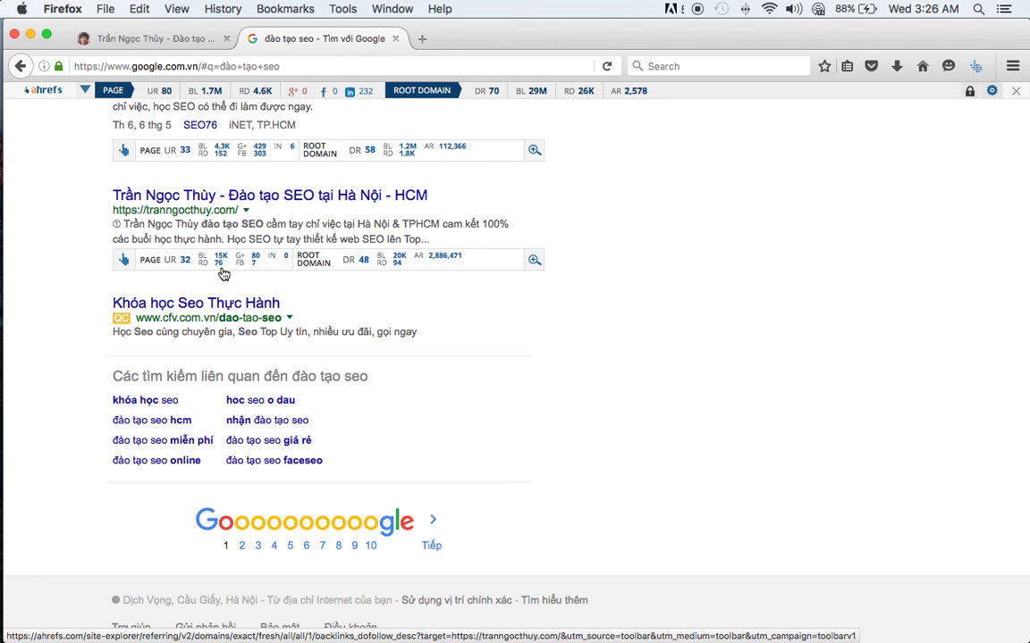
- In a new tab, search google.com.vn for PageSpeed Insights and open the Google Developers tool page
{"action": "left_click", "coordinate": [422, 38]}
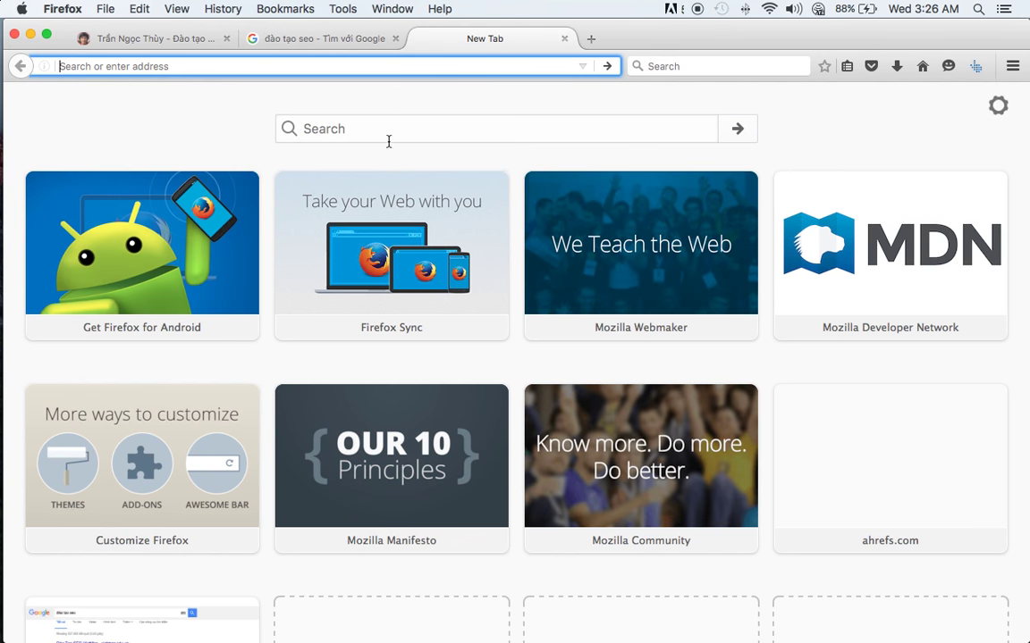
{"action": "type", "text": "g"}
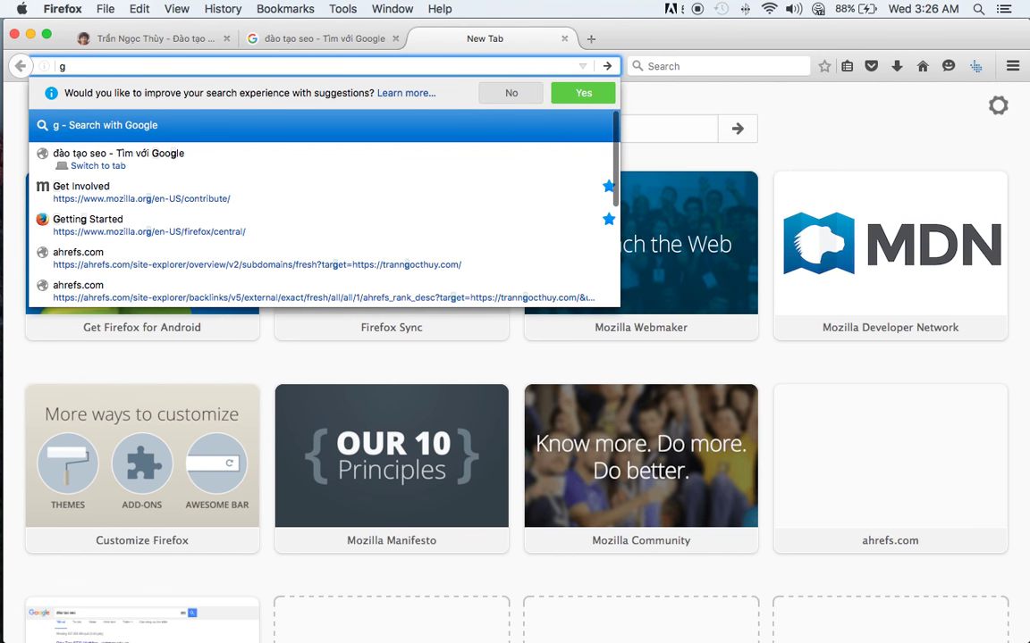
{"action": "type", "text": "oogle.com."}
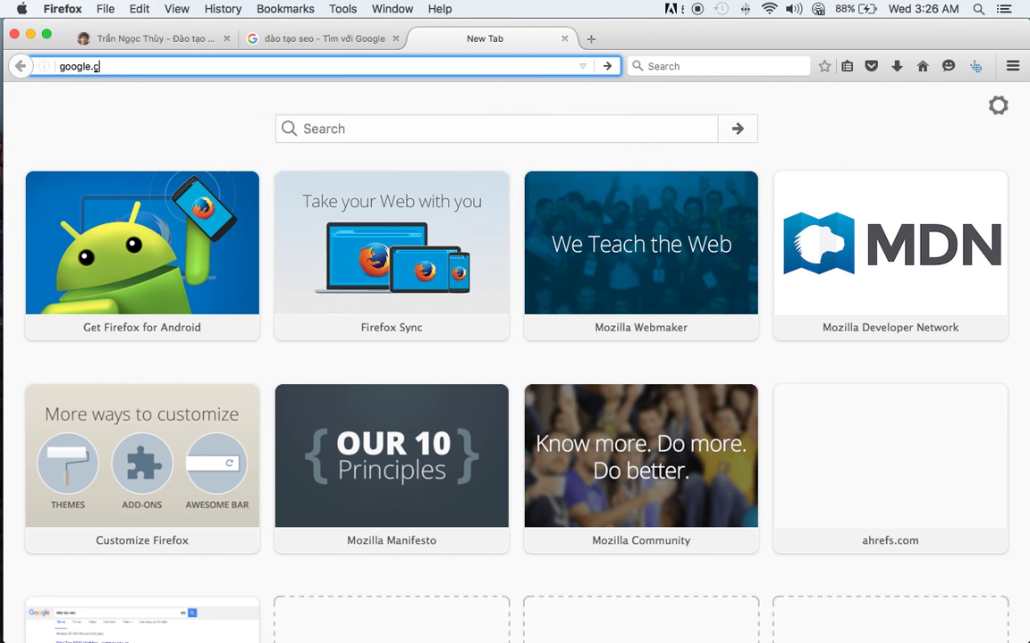
{"action": "type", "text": "vn"}
{"action": "key", "text": "Return"}
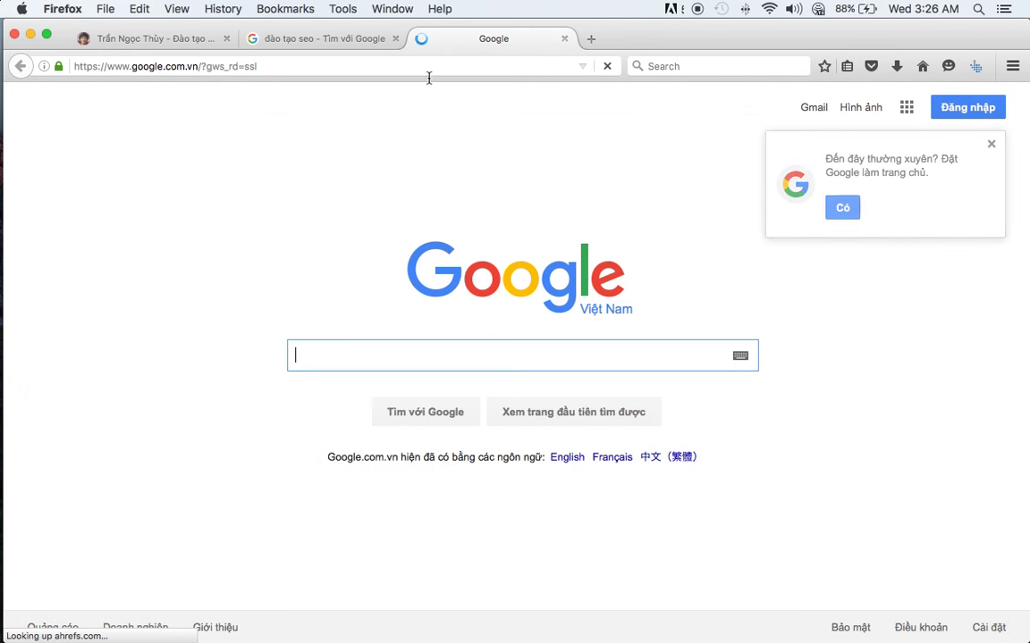
{"action": "type", "text": "google s"}
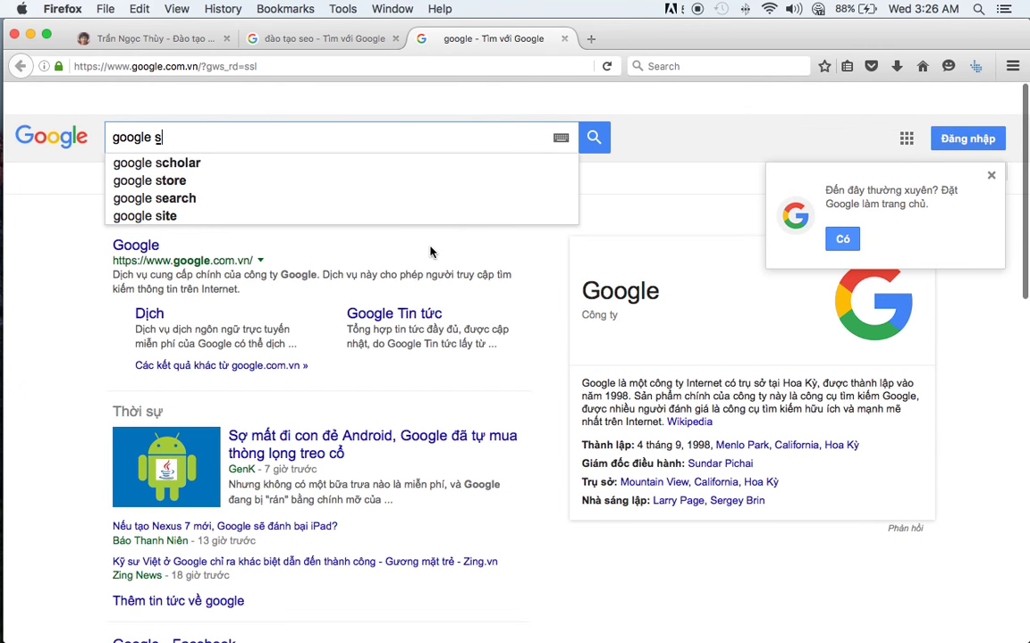
{"action": "type", "text": "peed pag"}
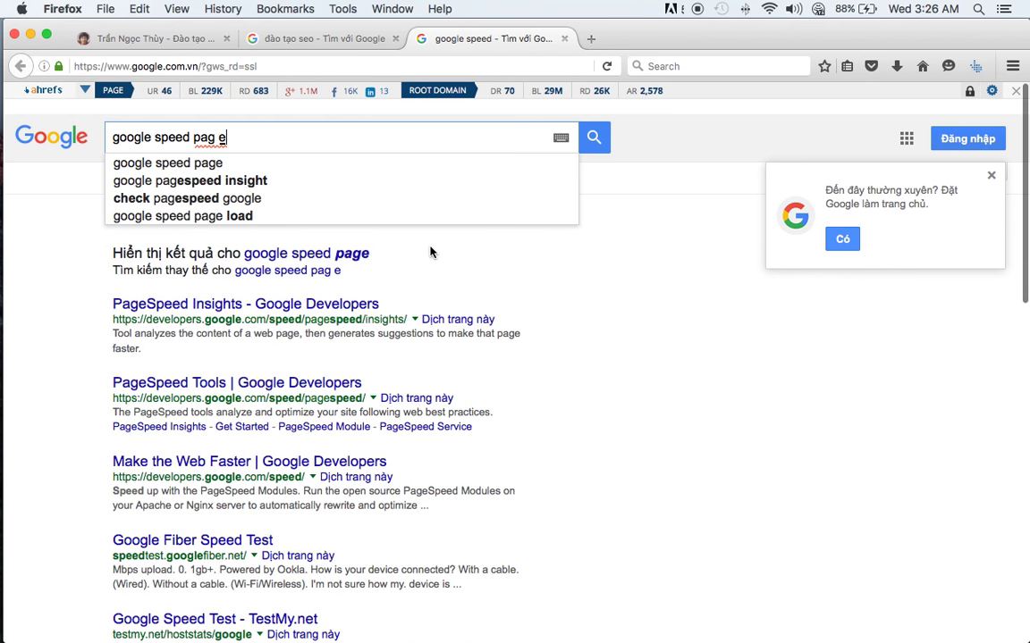
{"action": "type", "text": "e"}
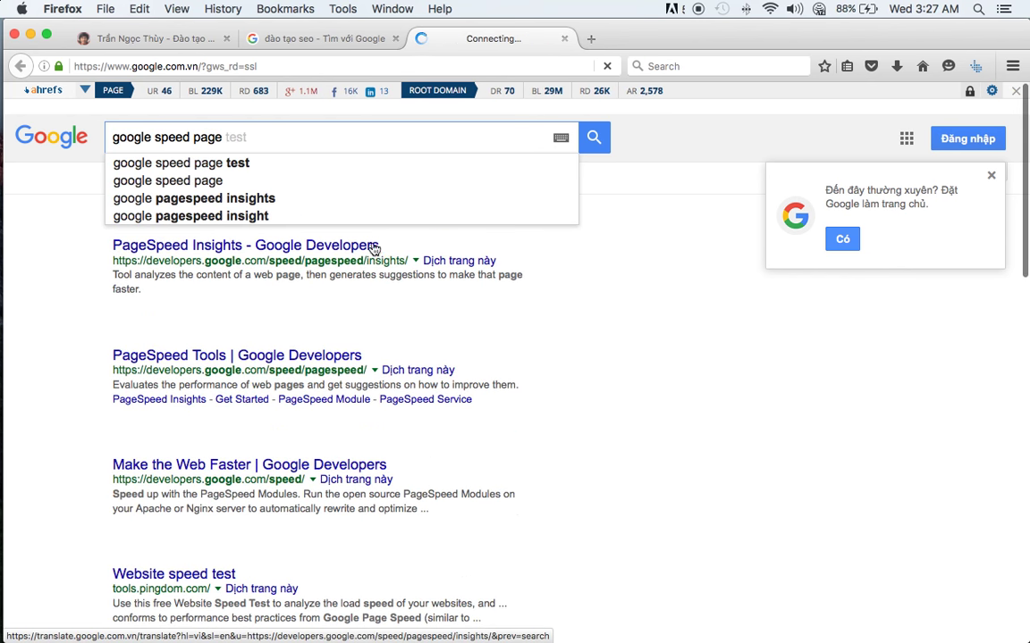
{"action": "left_click", "coordinate": [273, 204]}
{"action": "left_click", "coordinate": [243, 247]}
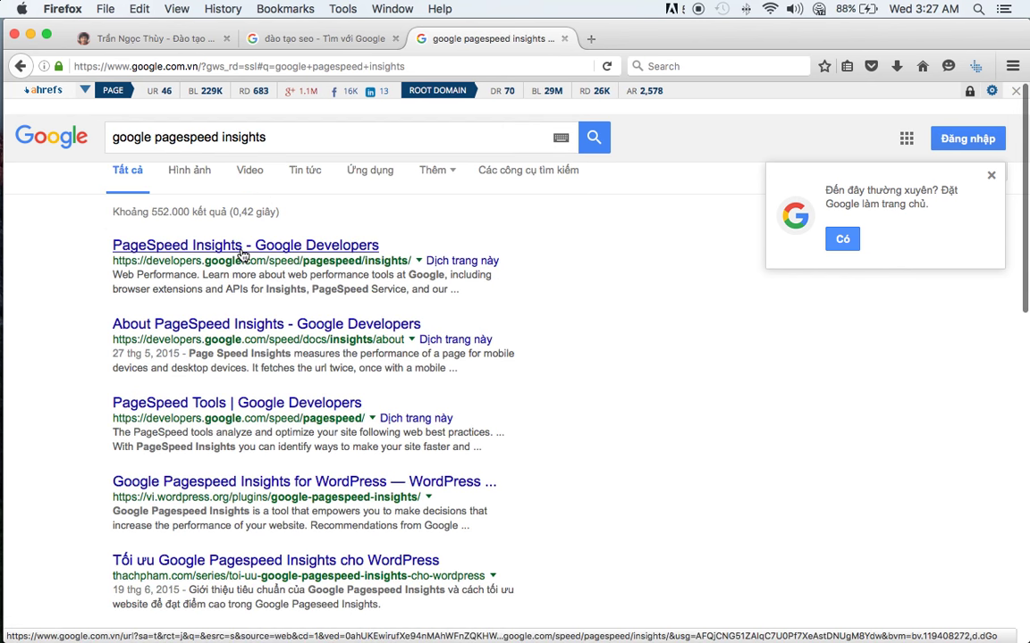
{"action": "left_click", "coordinate": [196, 39]}
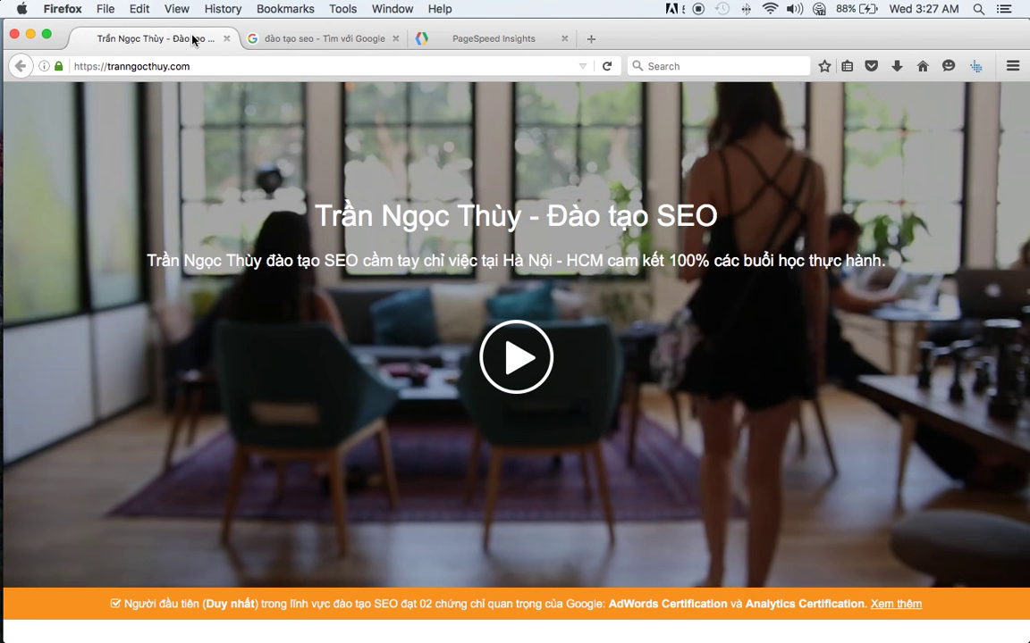
{"action": "left_click", "coordinate": [461, 40]}
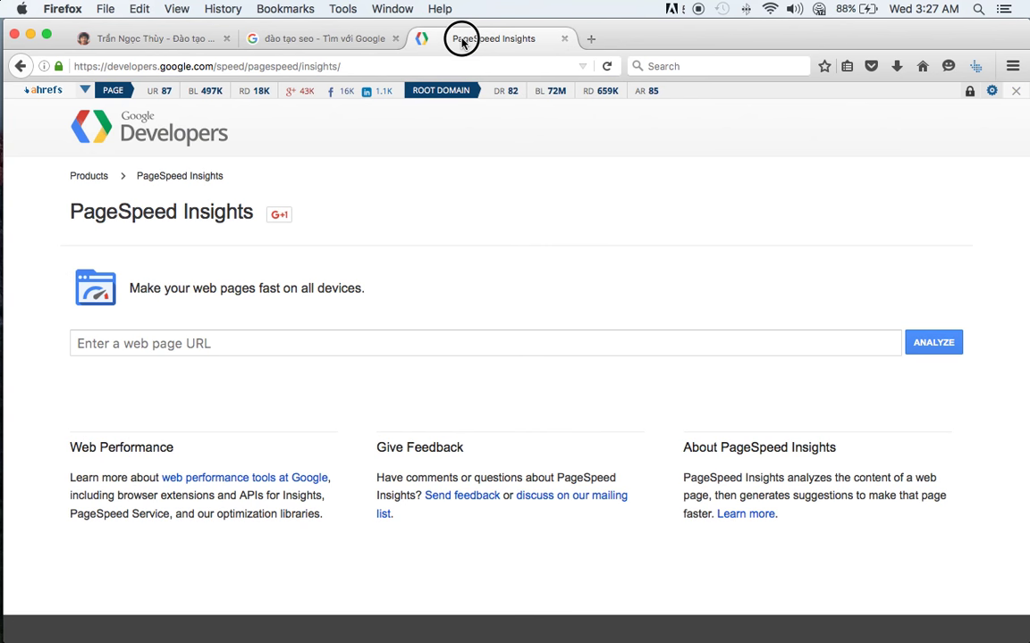
- Analyze the training site's URL in PageSpeed Insights and view the desktop results
{"action": "left_click", "coordinate": [308, 335]}
{"action": "type", "text": "https://tranngocthuy.com/"}
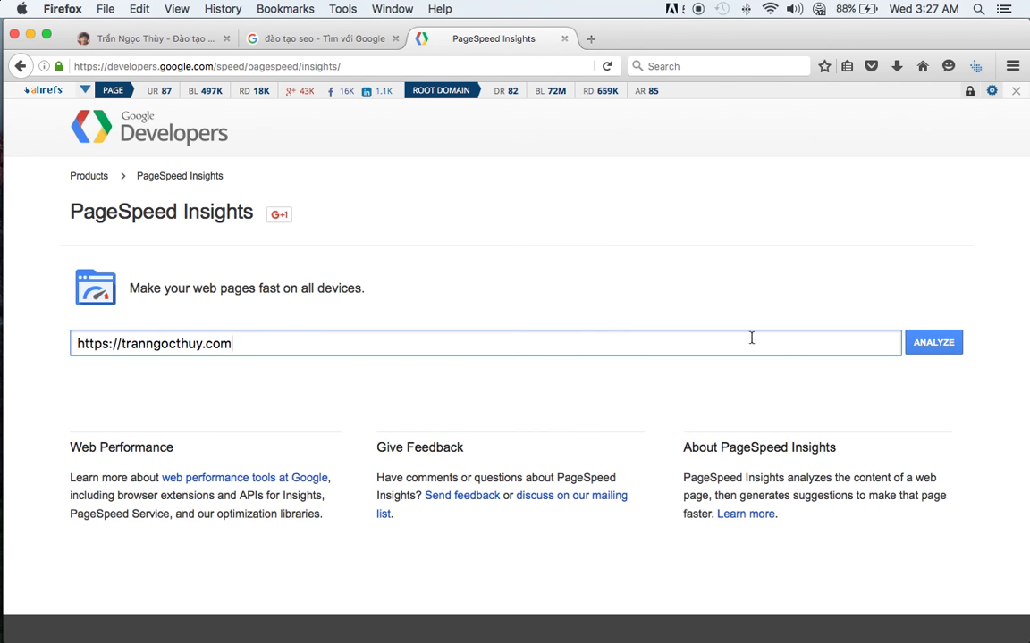
{"action": "left_click", "coordinate": [929, 342]}
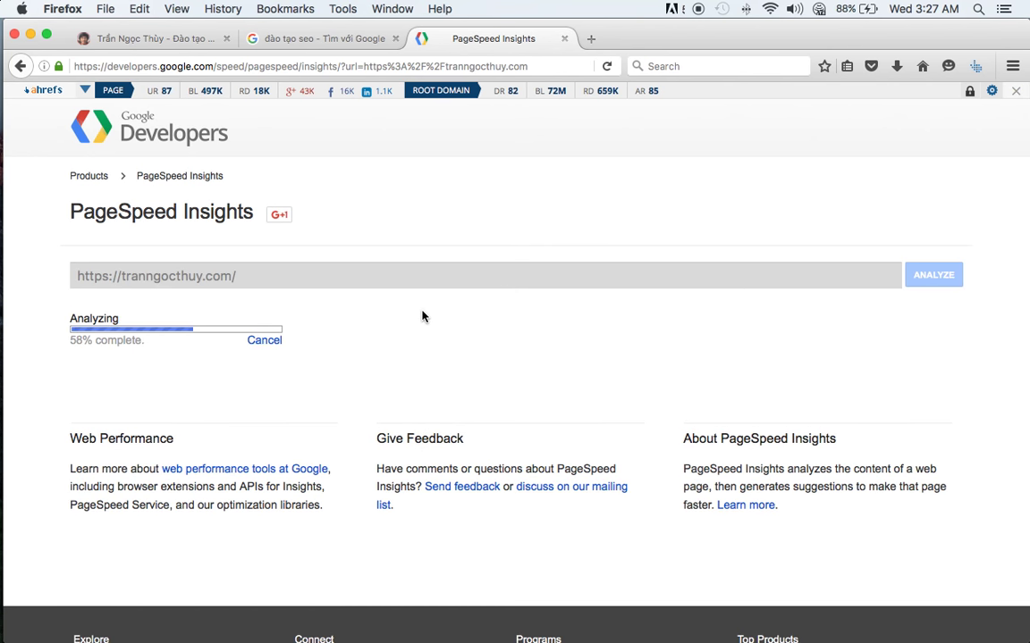
{"action": "scroll", "coordinate": [423, 316], "scroll_direction": "down", "scroll_amount": 1}
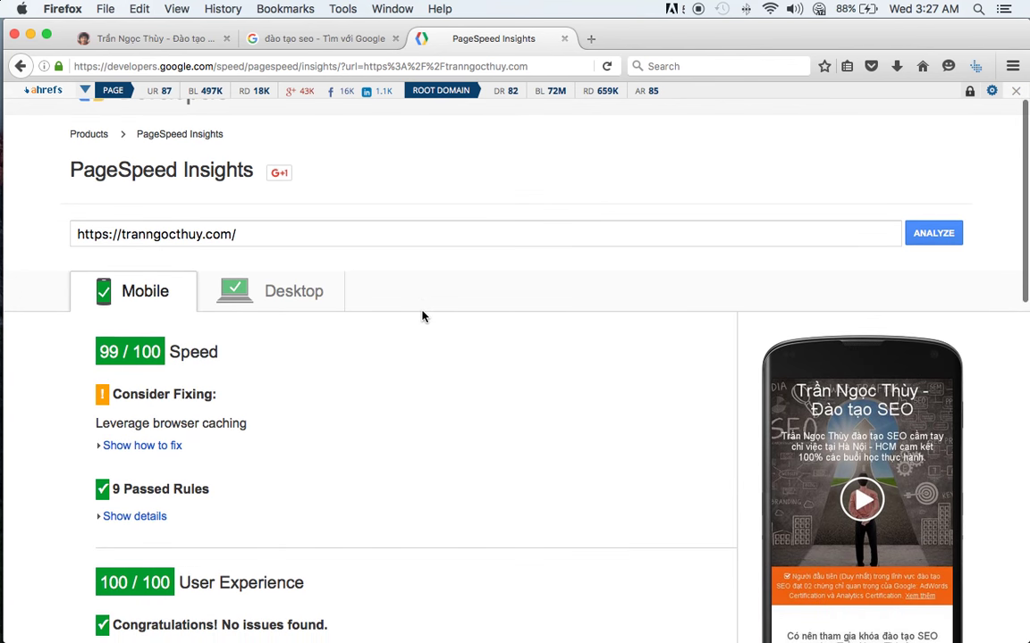
{"action": "left_click", "coordinate": [290, 272]}
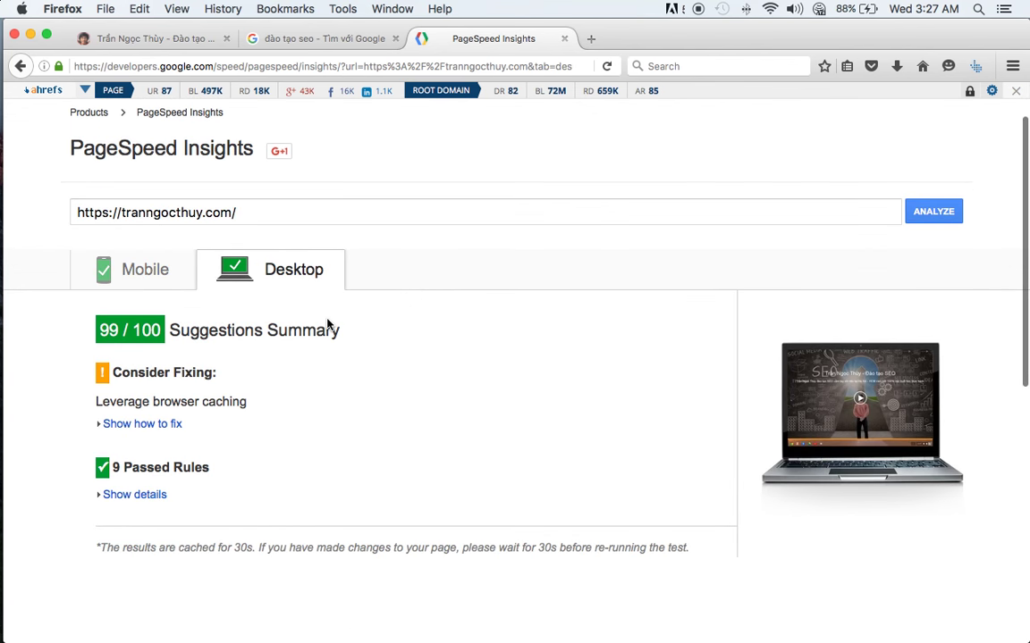
{"action": "scroll", "coordinate": [328, 324], "scroll_direction": "down", "scroll_amount": 3}
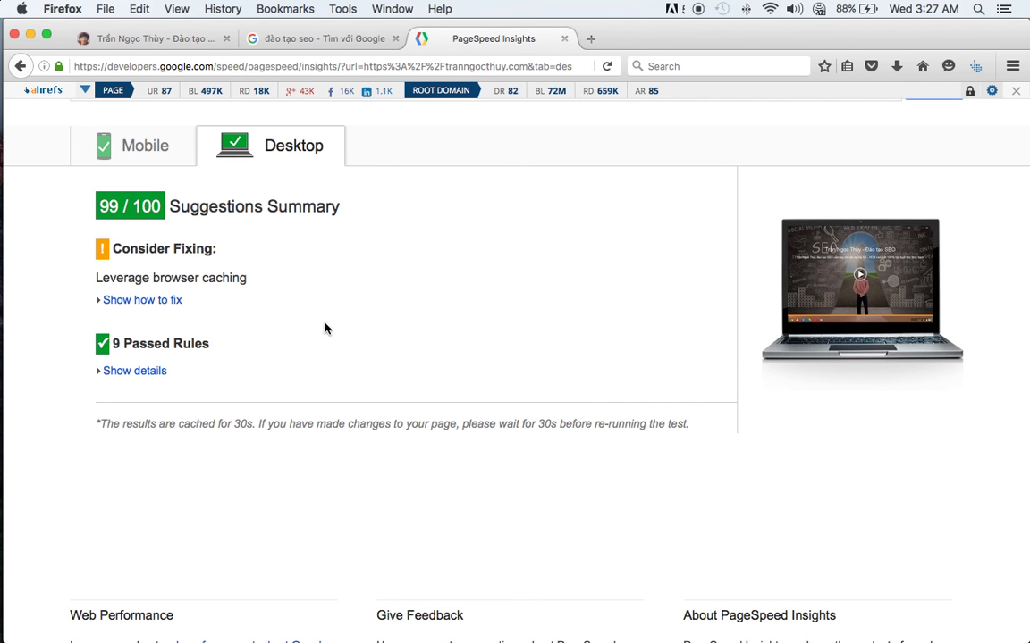
- Expand the browser caching fix, review the mobile 99/100 score, then close the PageSpeed tab
{"action": "left_click", "coordinate": [161, 301]}
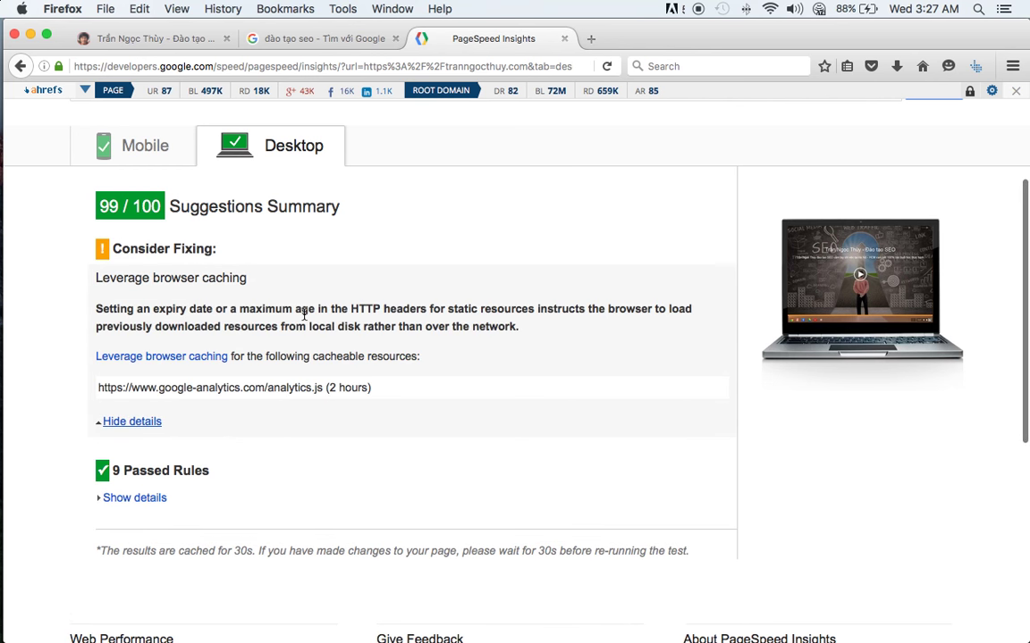
{"action": "triple_click", "coordinate": [257, 387]}
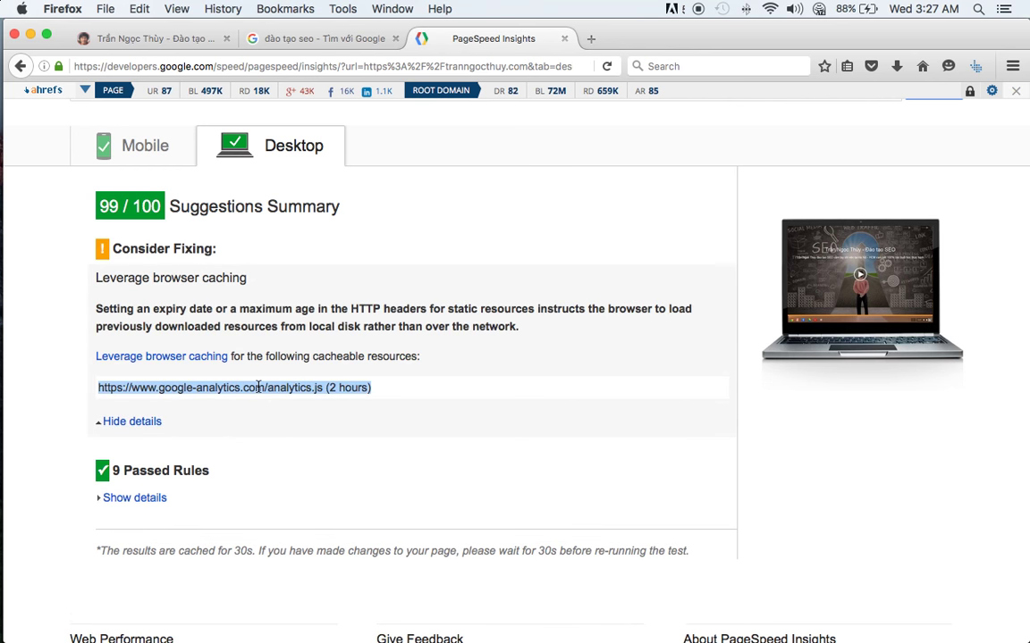
{"action": "triple_click", "coordinate": [257, 387]}
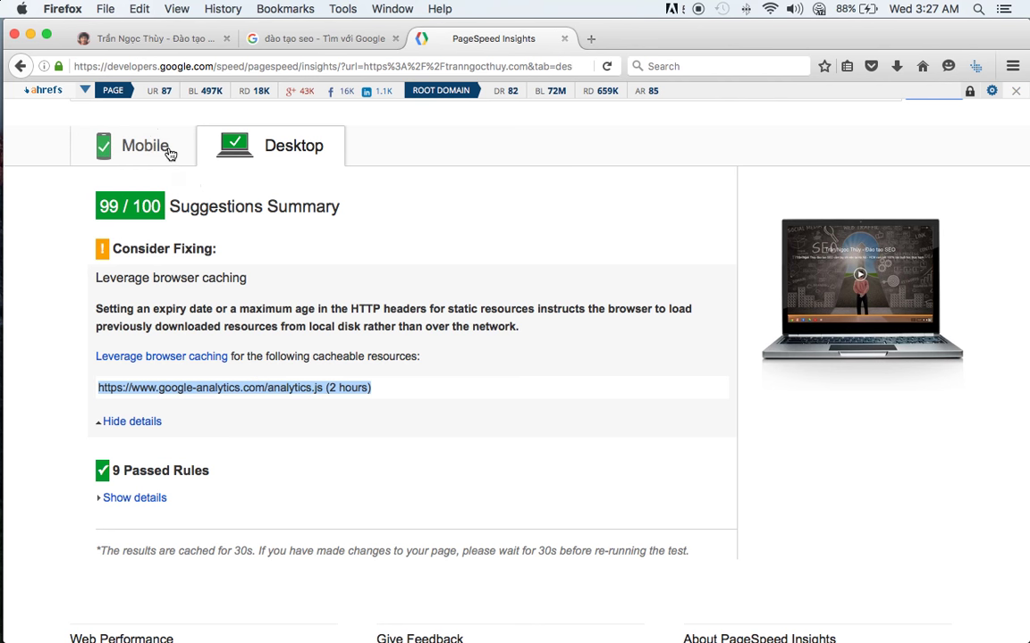
{"action": "left_click", "coordinate": [139, 148]}
{"action": "left_click", "coordinate": [145, 295]}
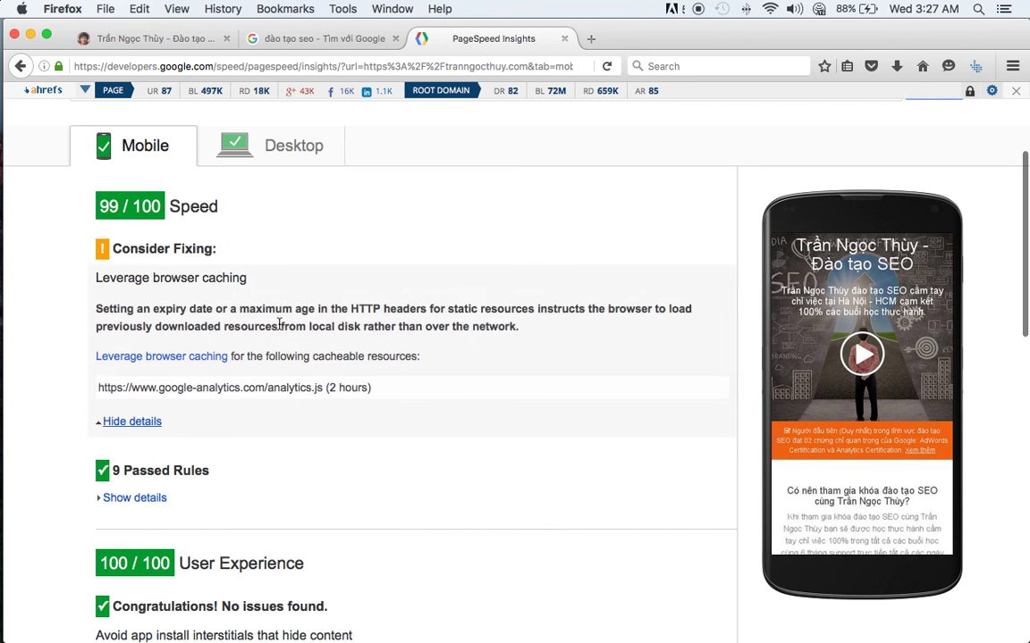
{"action": "left_click", "coordinate": [564, 38]}
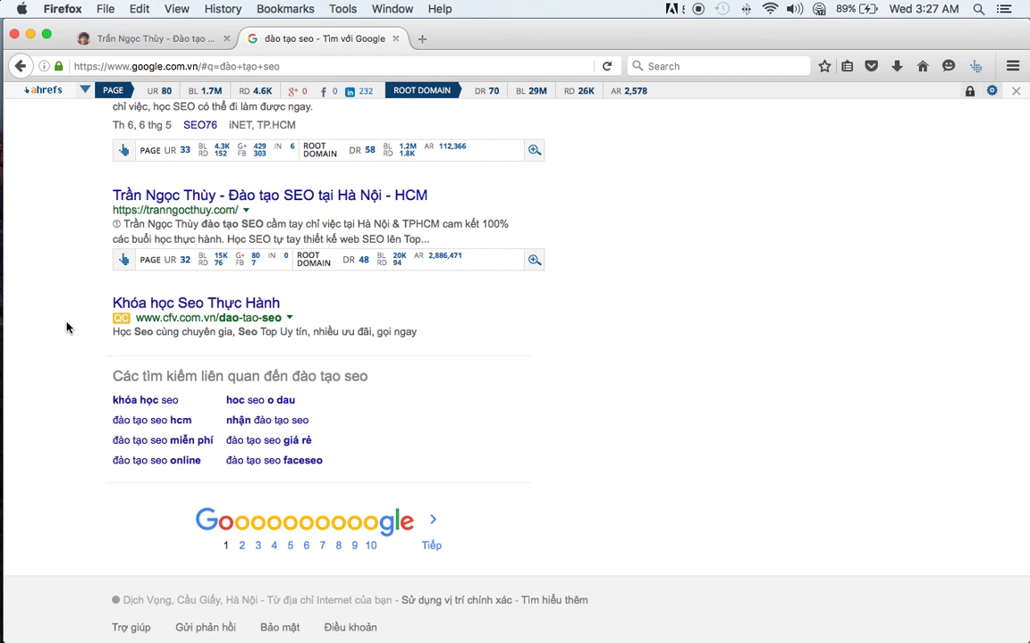
{"action": "double_click", "coordinate": [250, 224]}
{"action": "key", "text": "super+Tab"}
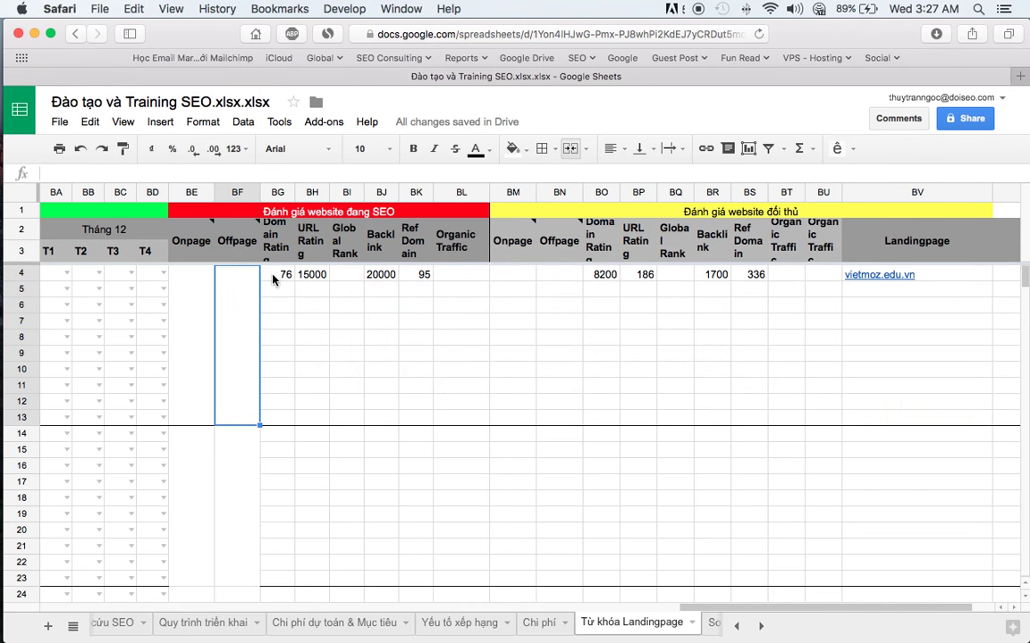
- Review row 4 metrics BG4–BS4, landing page cells BV5:BV13 and the merged Onpage cell
{"action": "left_click_drag", "start_coordinate": [277, 275], "coordinate": [715, 274]}
{"action": "left_click", "coordinate": [861, 294]}
{"action": "left_click_drag", "start_coordinate": [861, 293], "coordinate": [873, 425]}
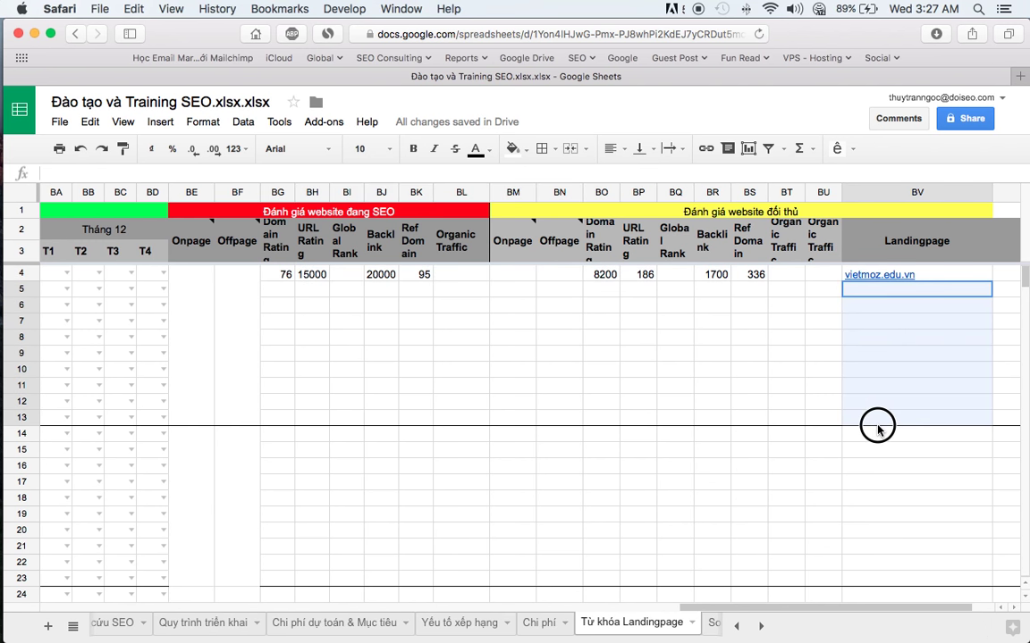
{"action": "left_click", "coordinate": [869, 349]}
{"action": "left_click", "coordinate": [601, 289]}
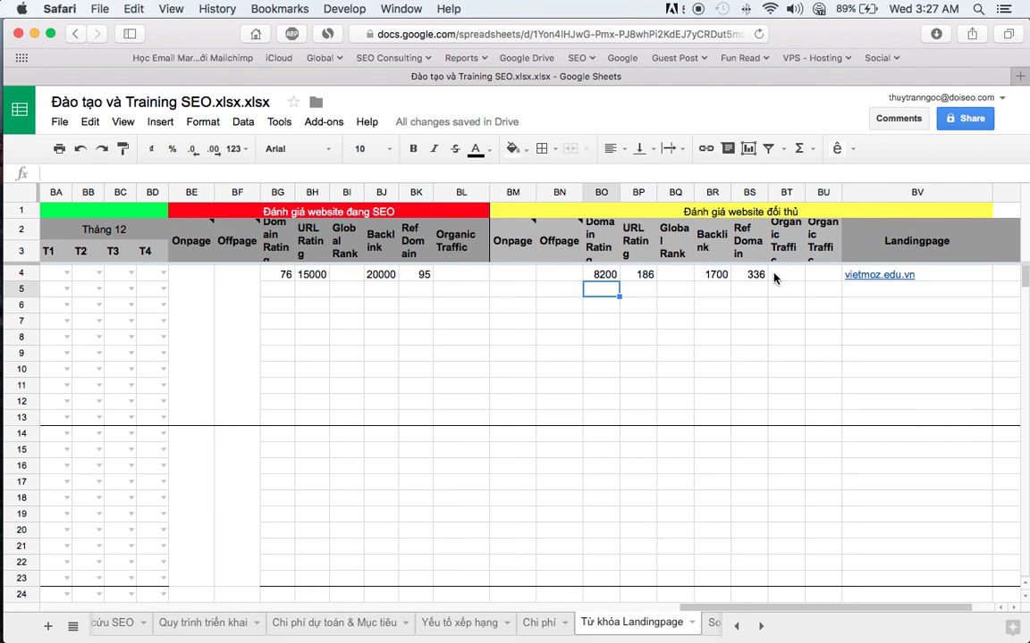
{"action": "left_click_drag", "start_coordinate": [749, 274], "coordinate": [285, 274]}
{"action": "left_click", "coordinate": [416, 305]}
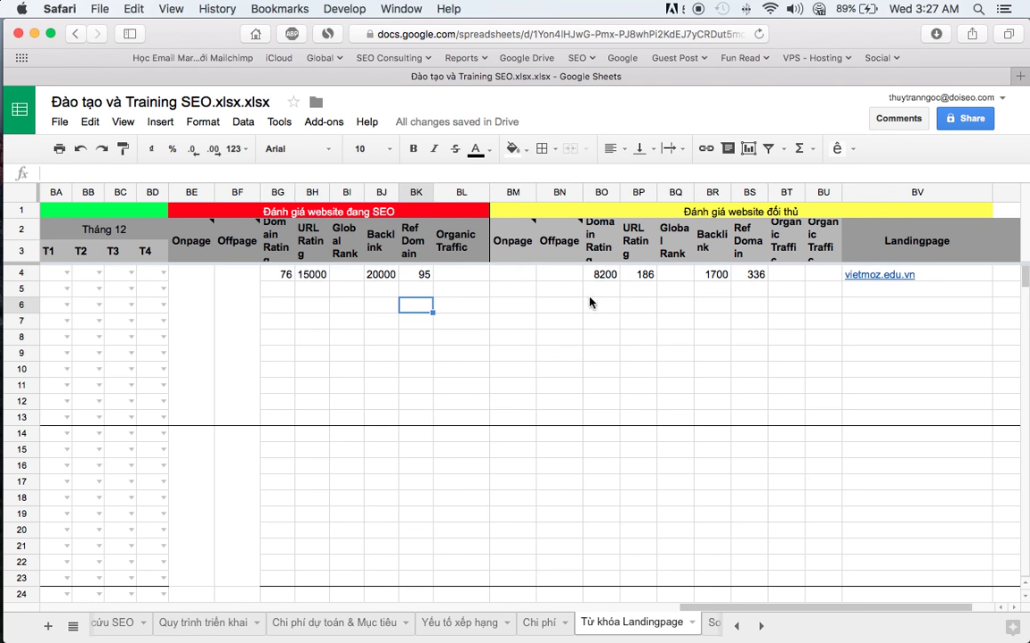
{"action": "left_click", "coordinate": [460, 274]}
{"action": "left_click", "coordinate": [213, 277]}
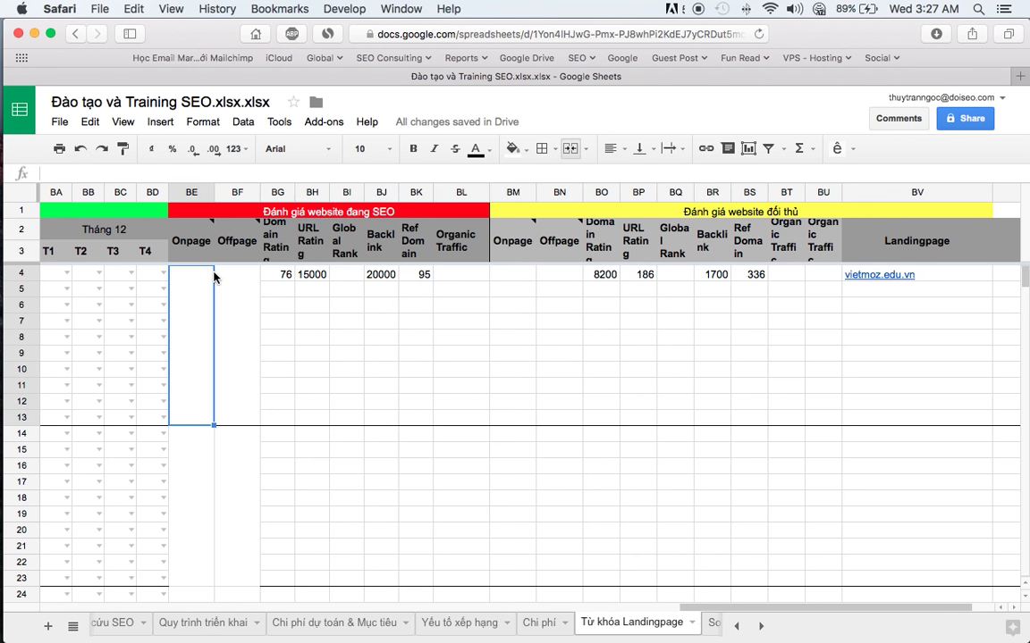
{"action": "left_click", "coordinate": [186, 298]}
{"action": "scroll", "coordinate": [188, 303], "scroll_direction": "left", "scroll_amount": 10}
{"action": "scroll", "coordinate": [188, 303], "scroll_direction": "right", "scroll_amount": 12}
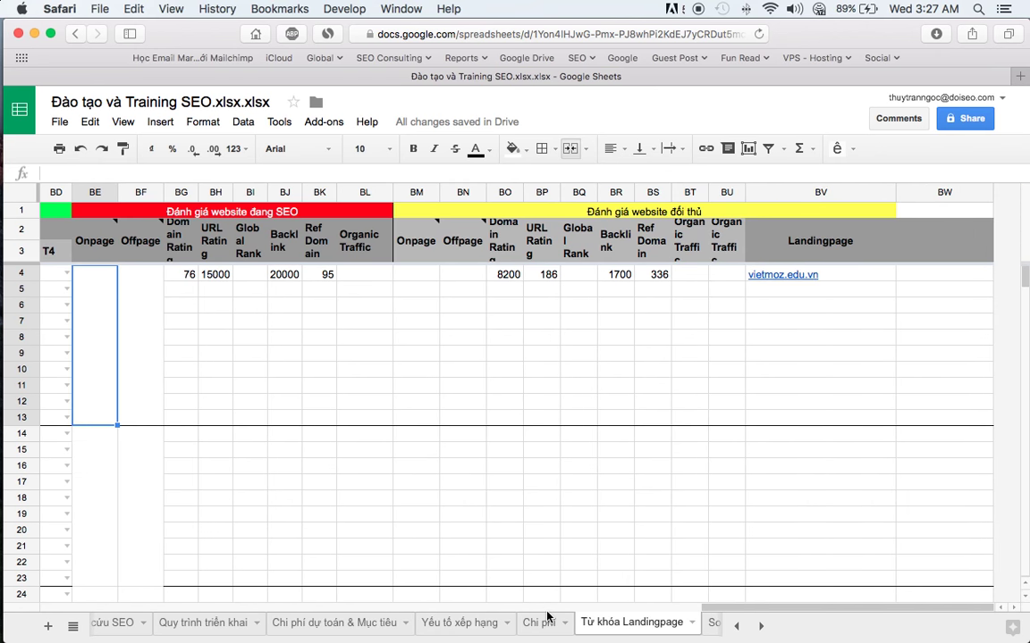
{"action": "scroll", "coordinate": [621, 632], "scroll_direction": "right", "scroll_amount": 10}
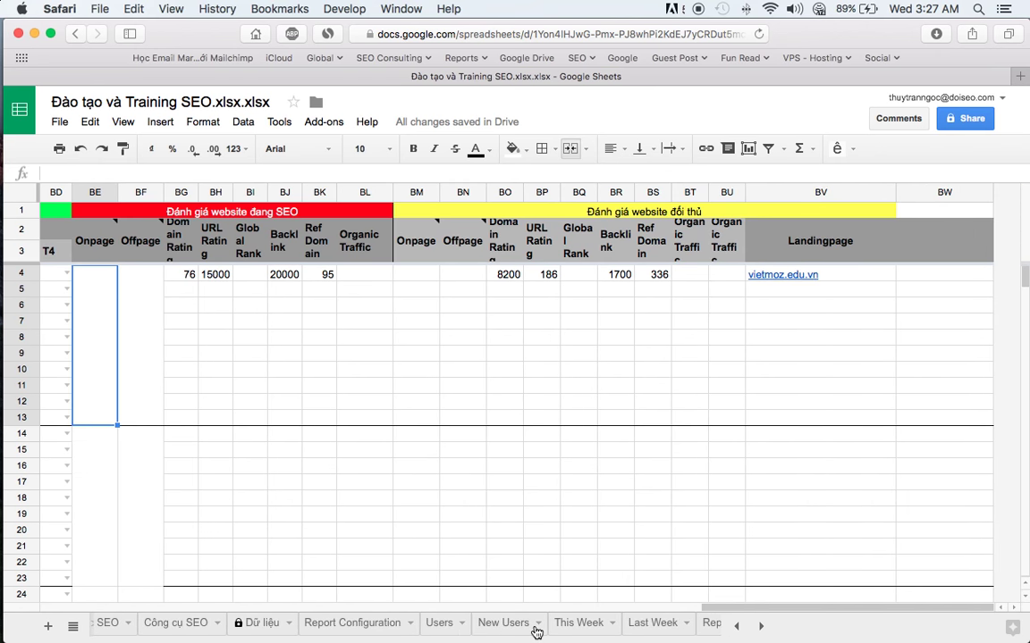
- Select the SEO tool list B3:B18 on Công cụ SEO, then view the Report Configuration sheet
{"action": "left_click", "coordinate": [158, 623]}
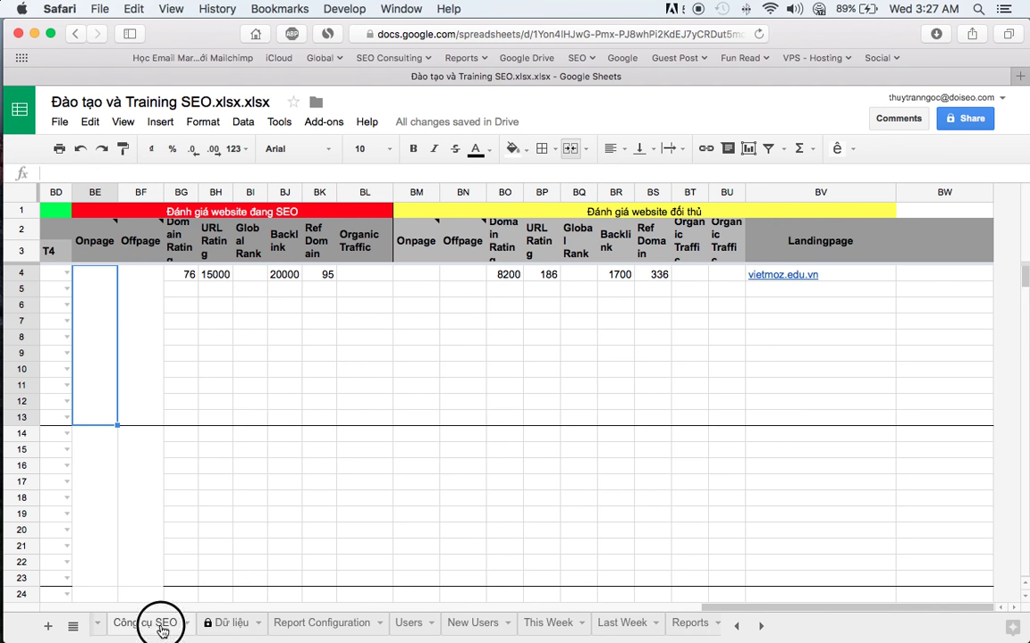
{"action": "left_click", "coordinate": [169, 475]}
{"action": "left_click_drag", "start_coordinate": [143, 243], "coordinate": [134, 485]}
{"action": "left_click", "coordinate": [304, 623]}
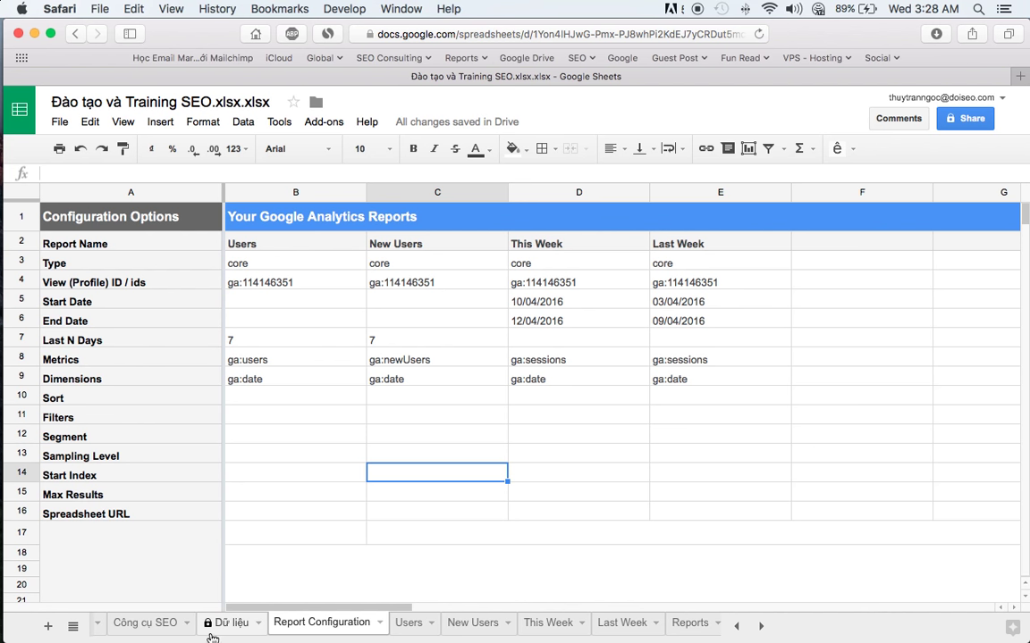
{"action": "scroll", "coordinate": [215, 635], "scroll_direction": "left", "scroll_amount": 5}
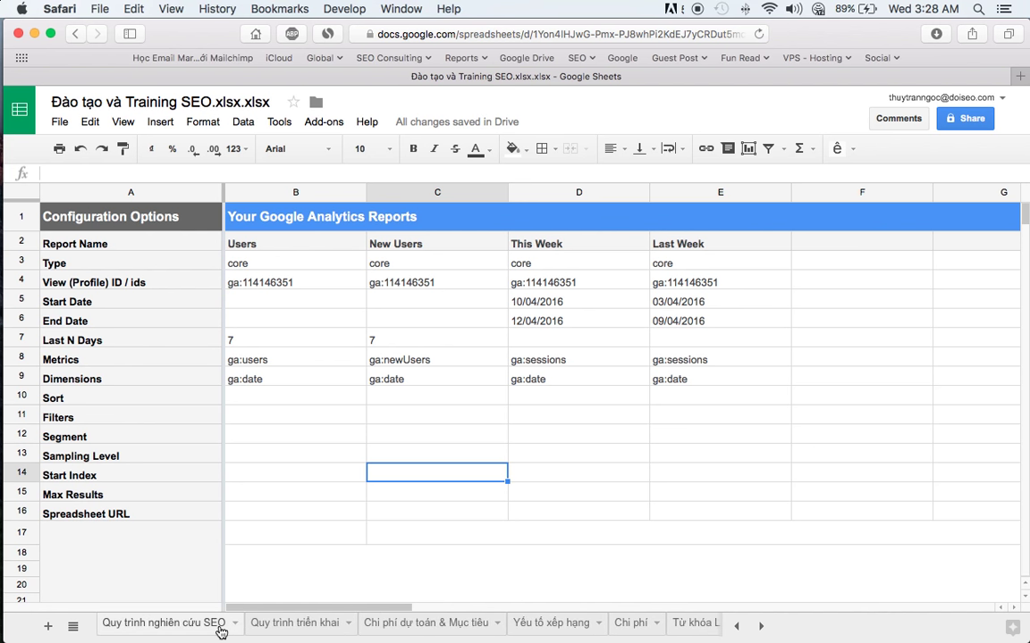
{"action": "scroll", "coordinate": [219, 633], "scroll_direction": "right", "scroll_amount": 5}
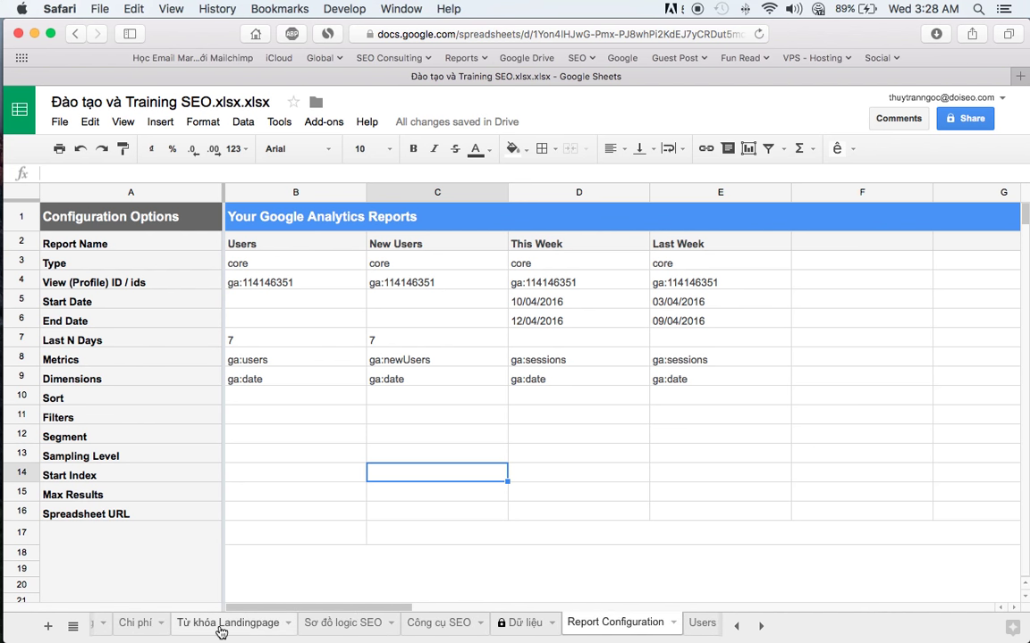
{"action": "scroll", "coordinate": [577, 628], "scroll_direction": "right", "scroll_amount": 5}
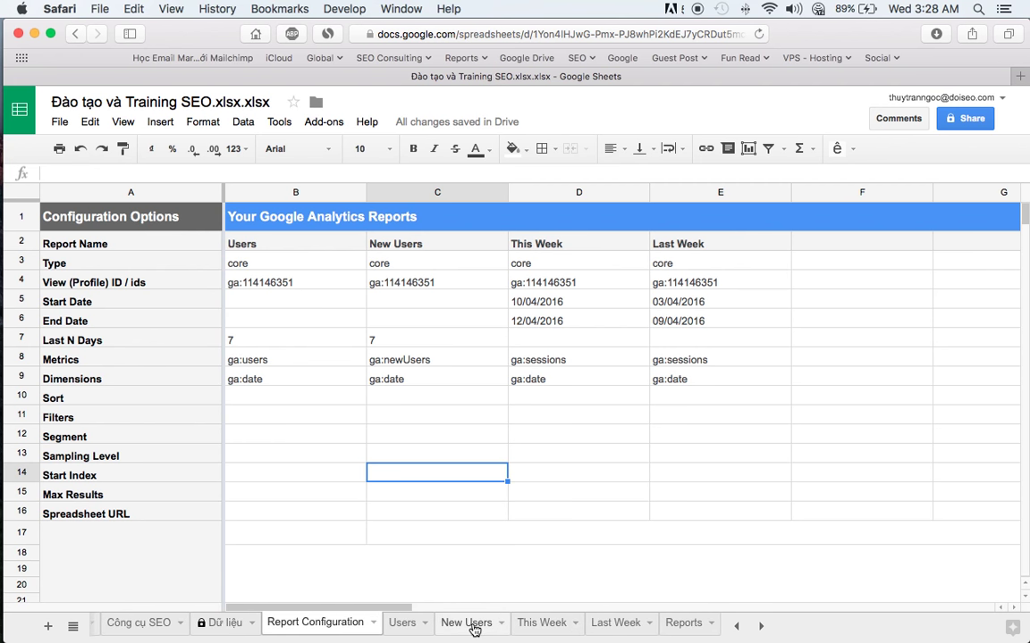
- On the Reports sheet, inspect tables A3:D10 and G3:J9 and their User and weekly charts
{"action": "left_click", "coordinate": [702, 623]}
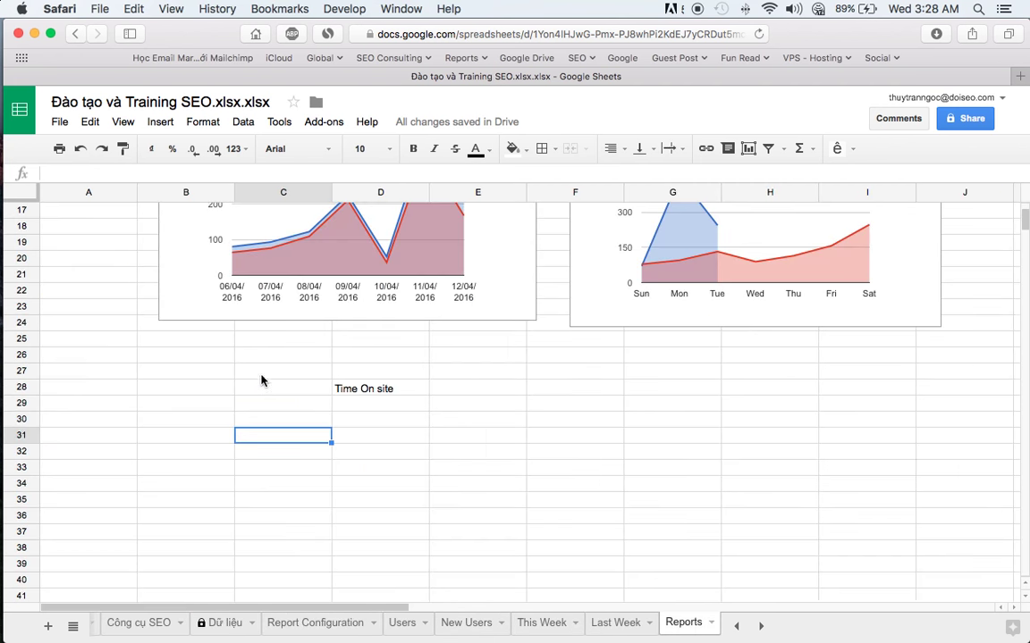
{"action": "scroll", "coordinate": [261, 381], "scroll_direction": "up", "scroll_amount": 5}
{"action": "left_click", "coordinate": [97, 372]}
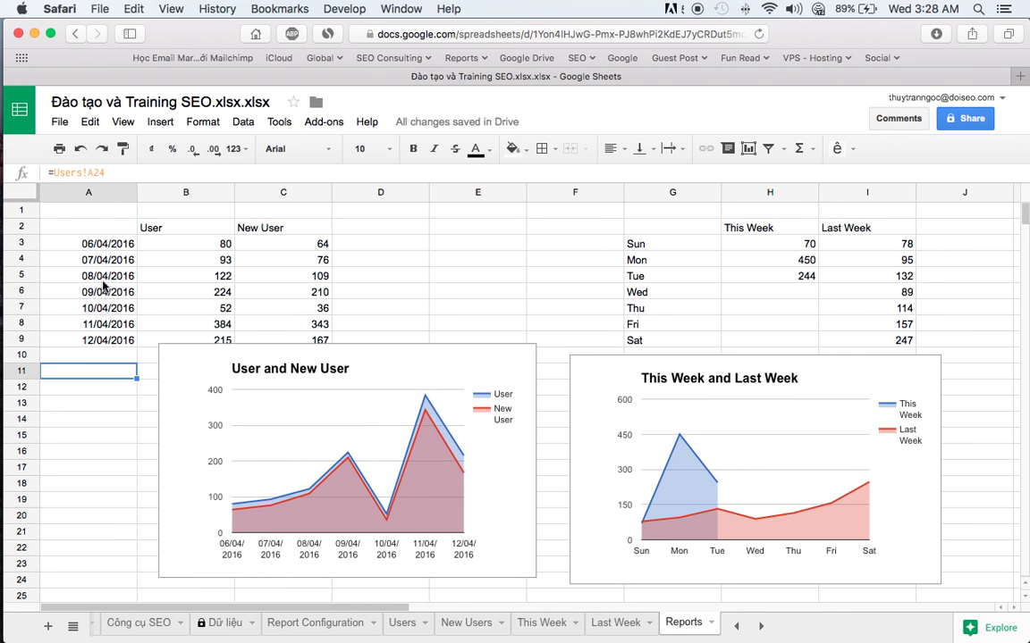
{"action": "left_click_drag", "start_coordinate": [99, 243], "coordinate": [336, 353]}
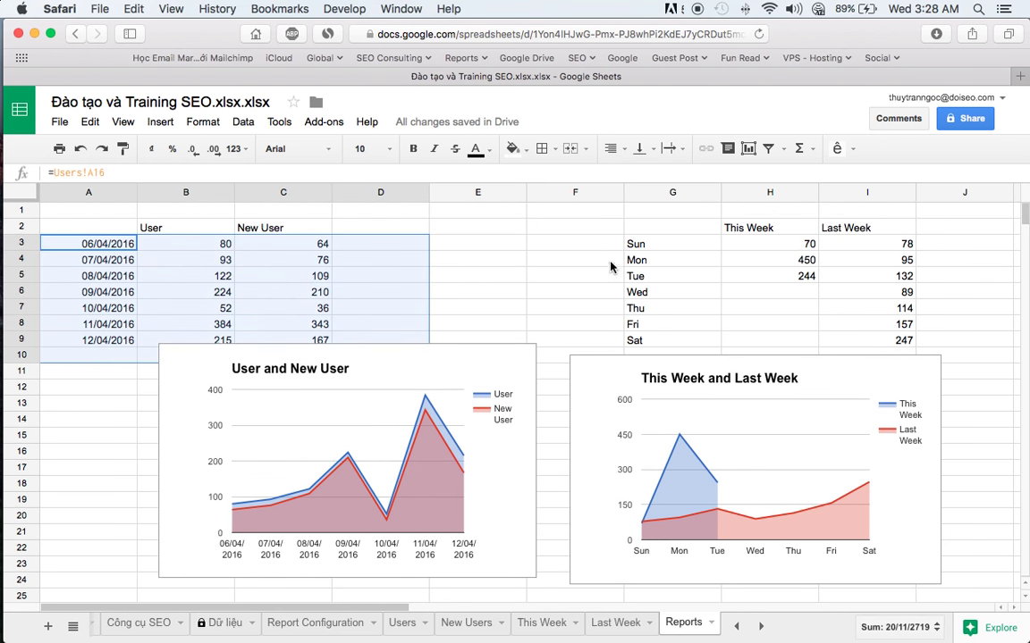
{"action": "left_click_drag", "start_coordinate": [652, 243], "coordinate": [935, 345]}
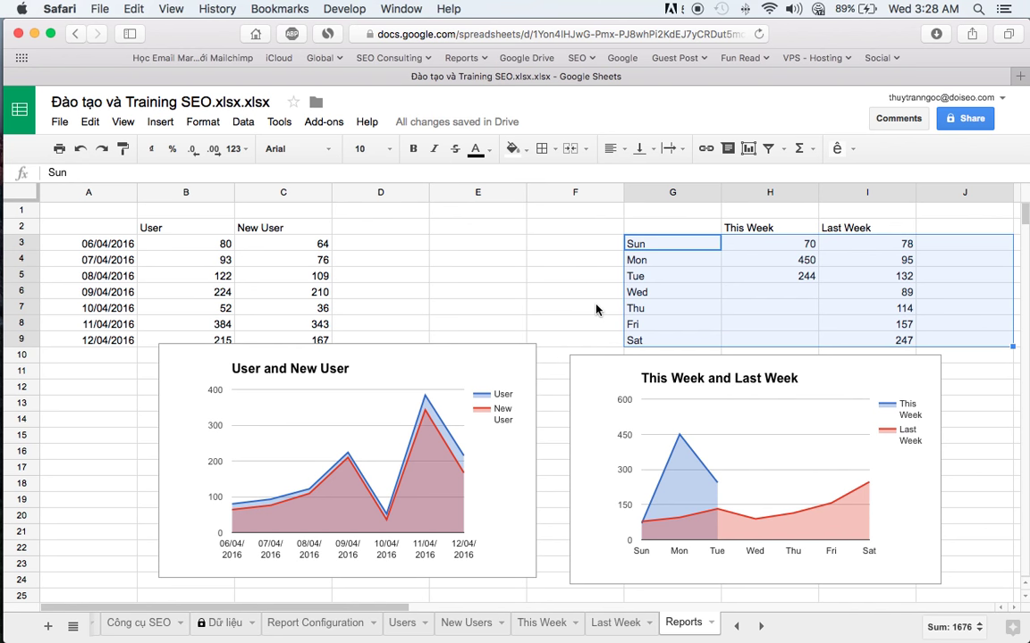
{"action": "left_click", "coordinate": [460, 289]}
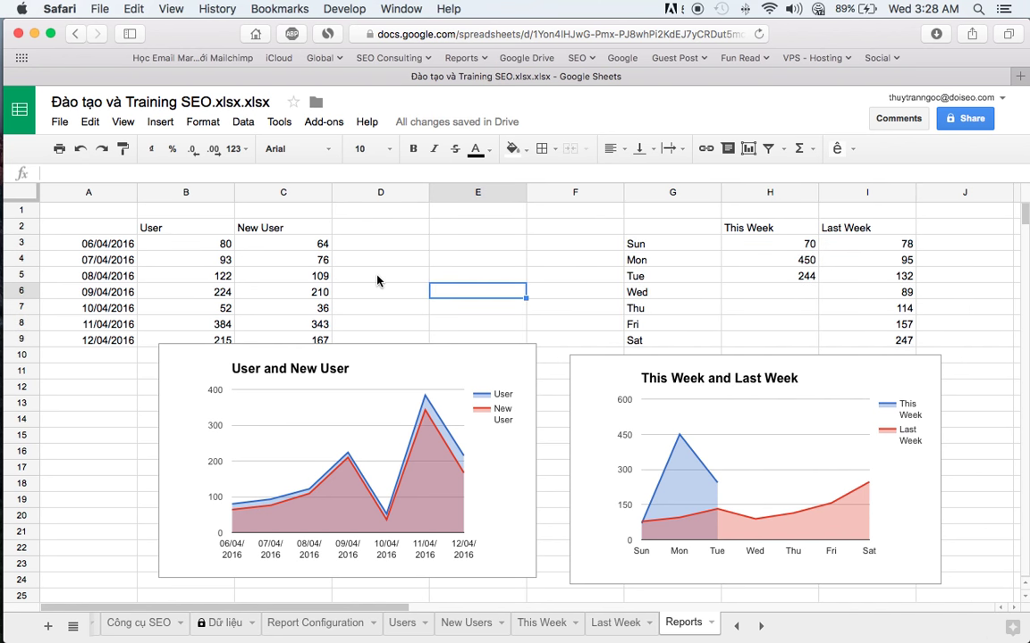
{"action": "left_click", "coordinate": [107, 404]}
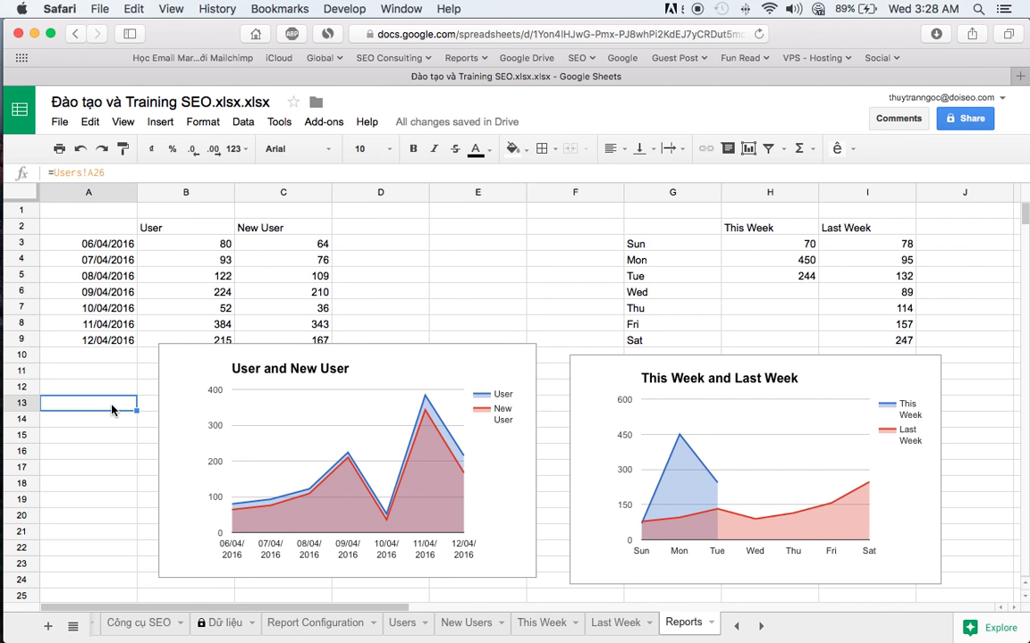
{"action": "left_click", "coordinate": [240, 411]}
{"action": "left_click", "coordinate": [667, 391]}
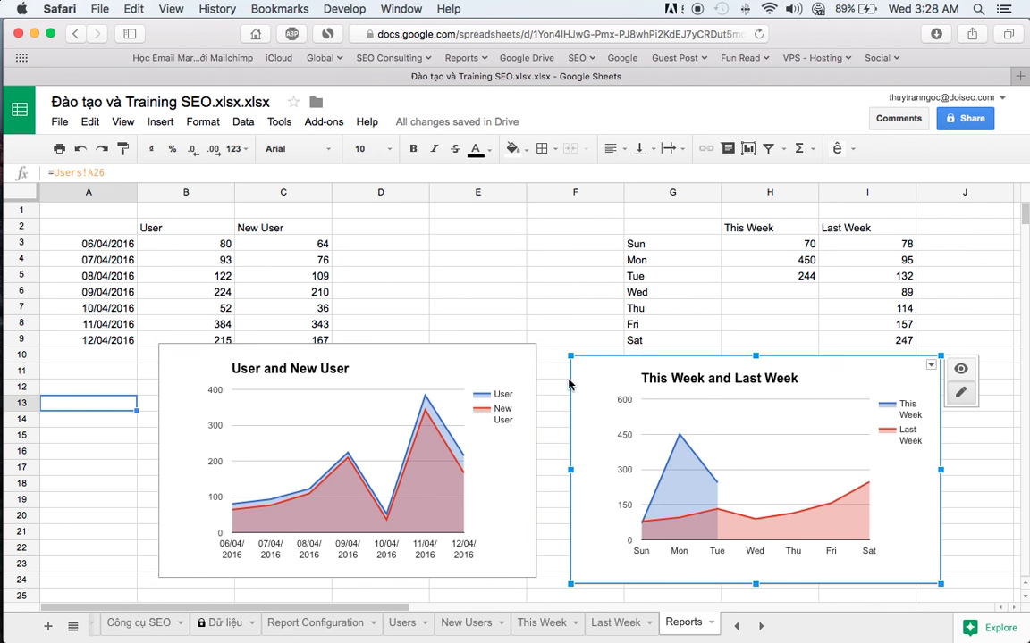
{"action": "left_click", "coordinate": [101, 224]}
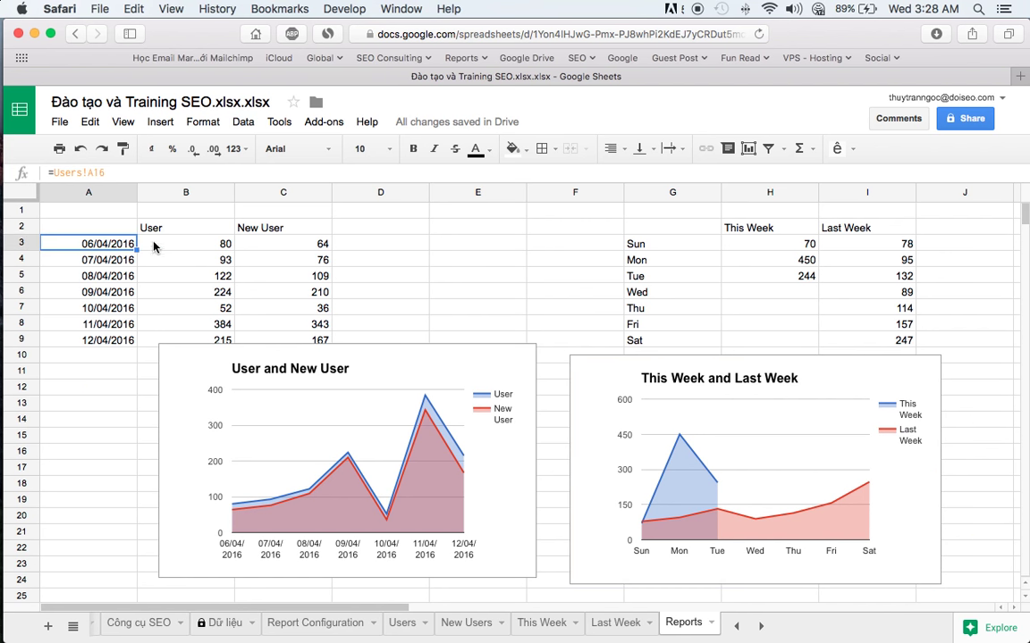
- Check the User, New User and weekday cells, then the Last Week view ID on Report Configuration
{"action": "left_click", "coordinate": [153, 229]}
{"action": "left_click", "coordinate": [112, 308]}
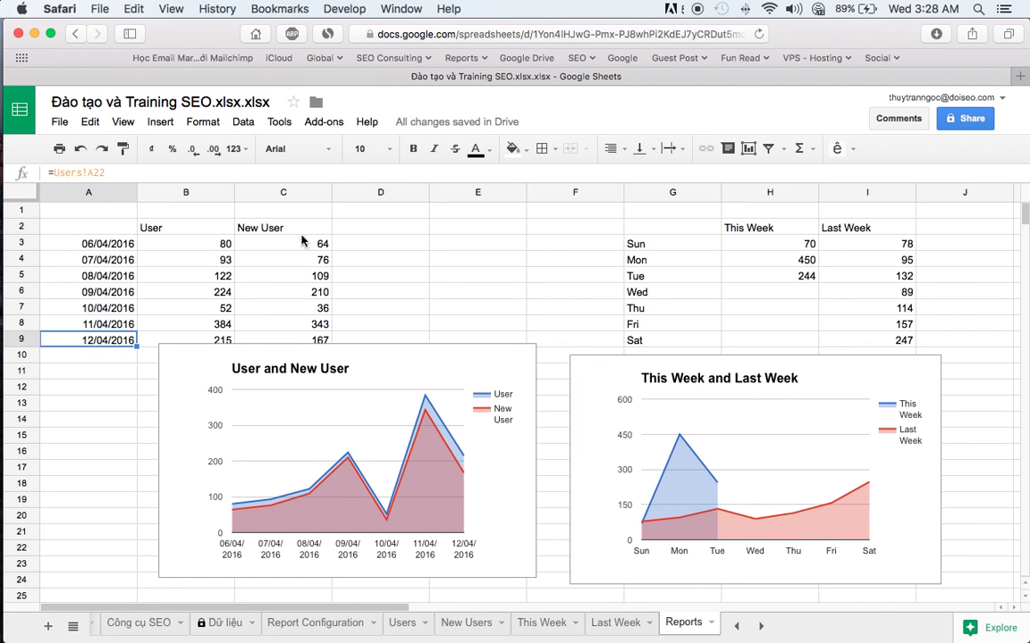
{"action": "left_click", "coordinate": [272, 225]}
{"action": "left_click", "coordinate": [637, 244]}
{"action": "left_click", "coordinate": [787, 244]}
{"action": "left_click", "coordinate": [846, 243]}
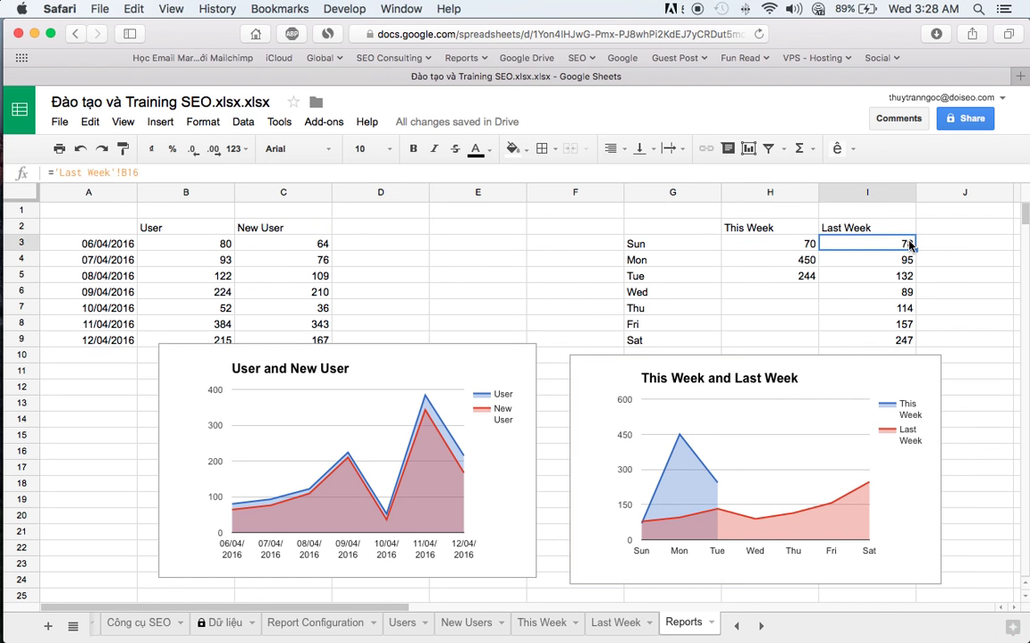
{"action": "left_click", "coordinate": [637, 244]}
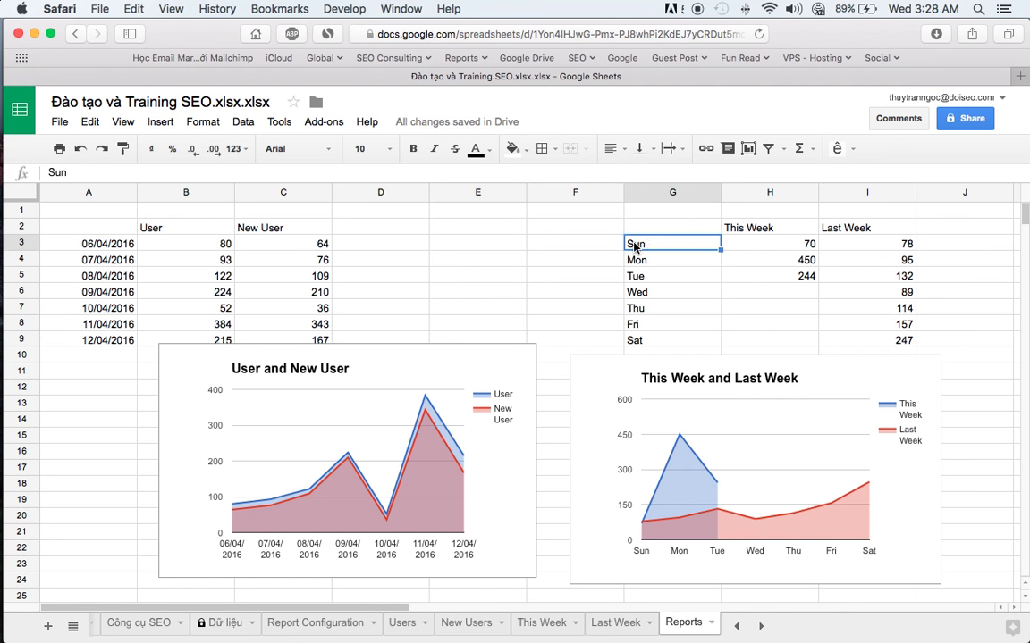
{"action": "left_click", "coordinate": [478, 265]}
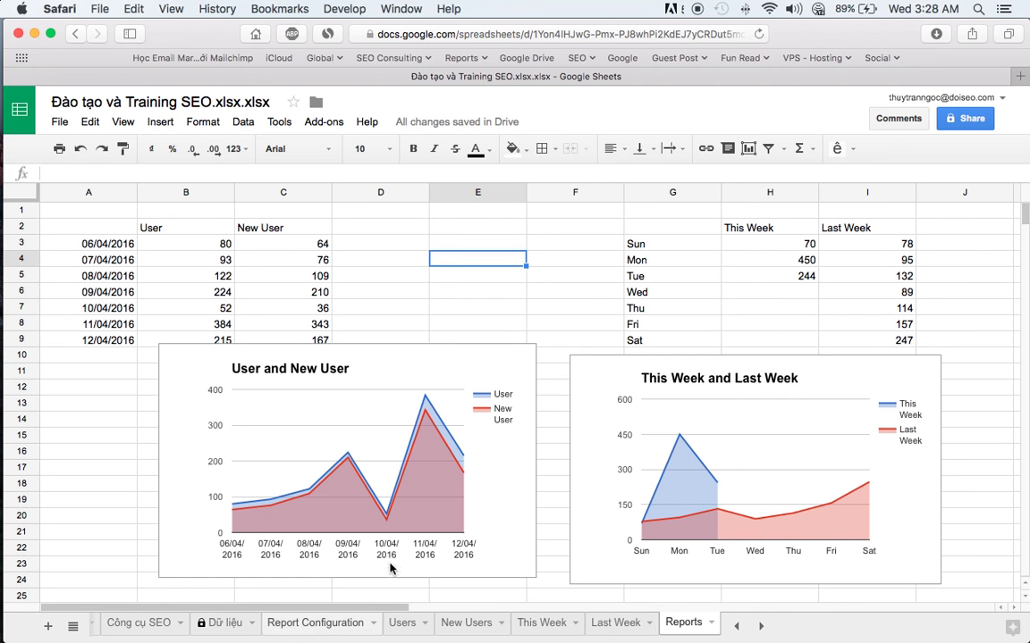
{"action": "left_click", "coordinate": [314, 623]}
{"action": "left_click", "coordinate": [699, 284]}
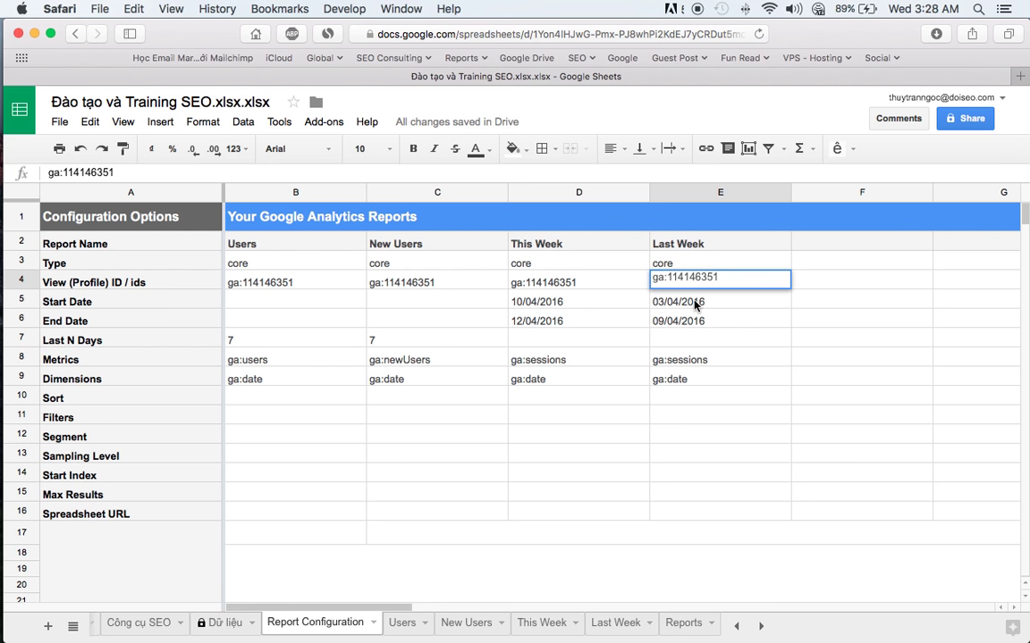
- Check the Last Week start date formula =D5-7 in E5, then open the Quy trình nghiên cứu SEO sheet
{"action": "double_click", "coordinate": [659, 301]}
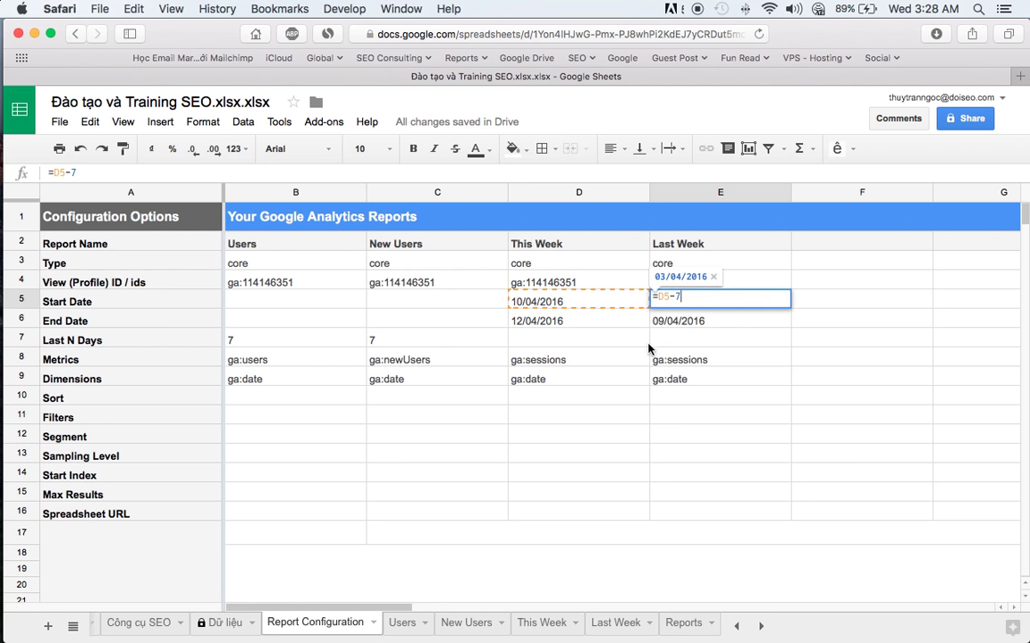
{"action": "key", "text": "Return"}
{"action": "left_click", "coordinate": [286, 285]}
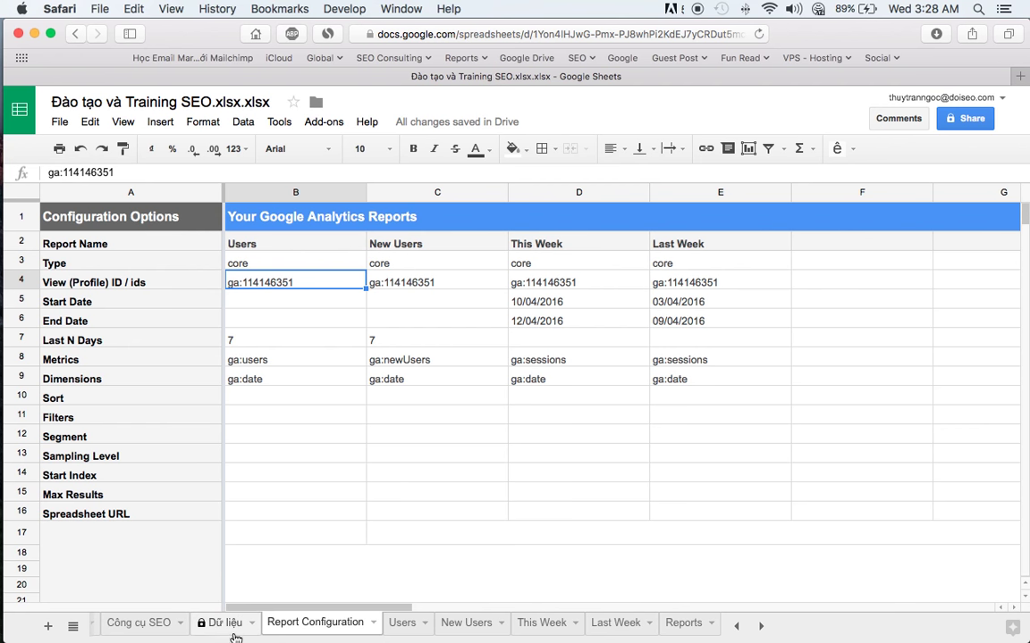
{"action": "scroll", "coordinate": [179, 626], "scroll_direction": "left", "scroll_amount": 5}
{"action": "scroll", "coordinate": [162, 631], "scroll_direction": "left", "scroll_amount": 3}
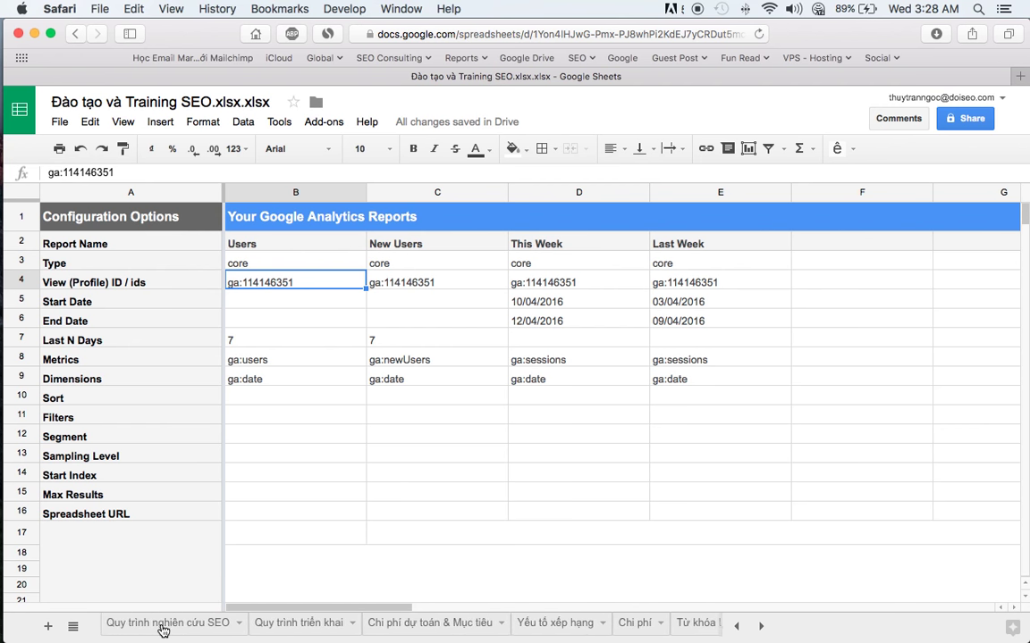
{"action": "left_click", "coordinate": [98, 621]}
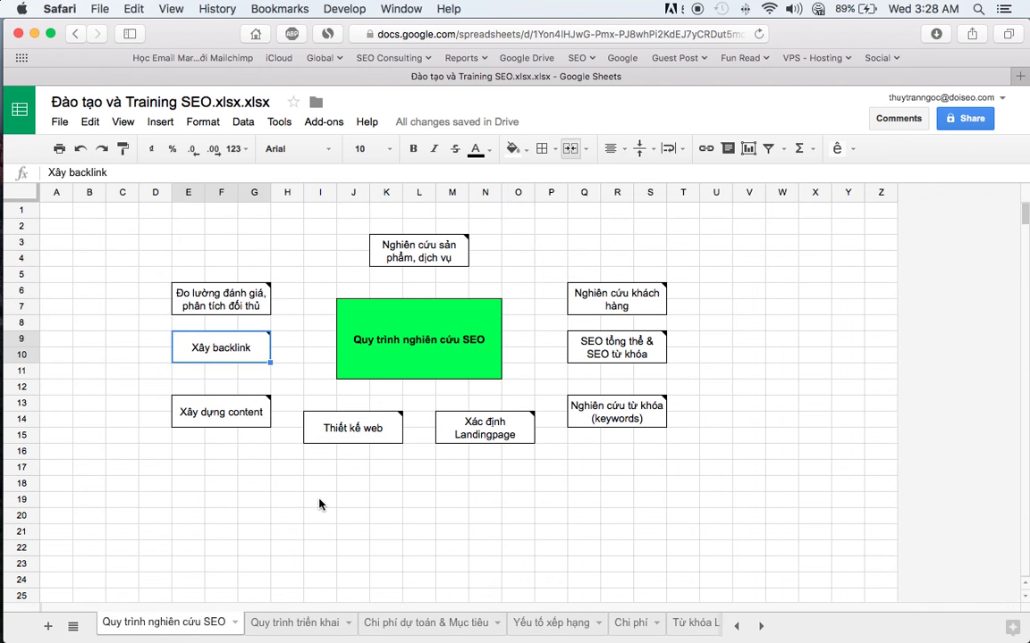
- Bring Firefox's đào tạo seo results forward and clear the text selection
{"action": "key", "text": "super+Tab"}
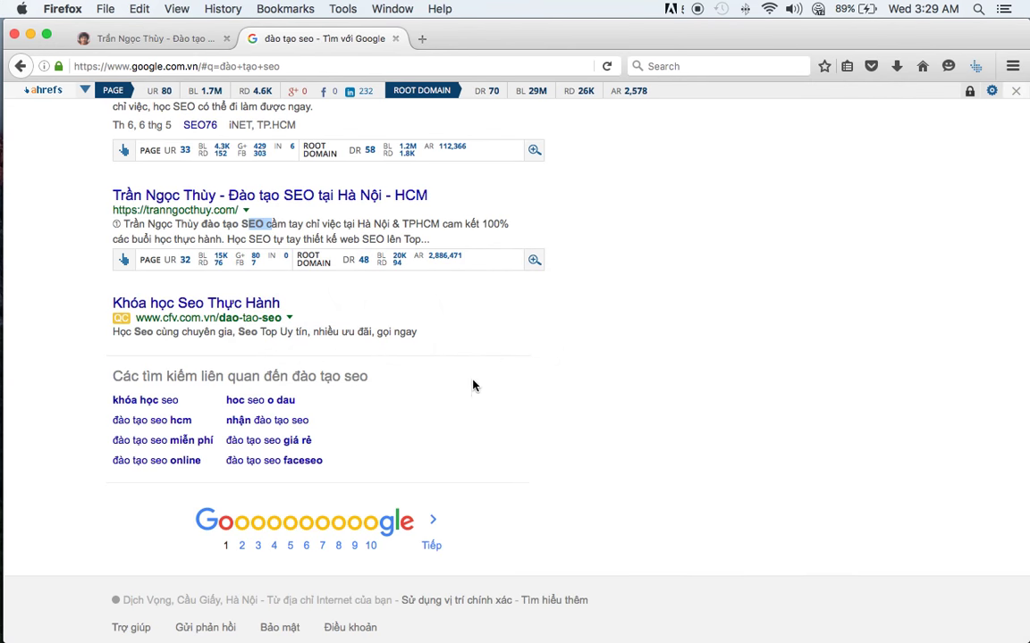
{"action": "left_click", "coordinate": [477, 383]}
{"action": "left_click", "coordinate": [131, 42]}
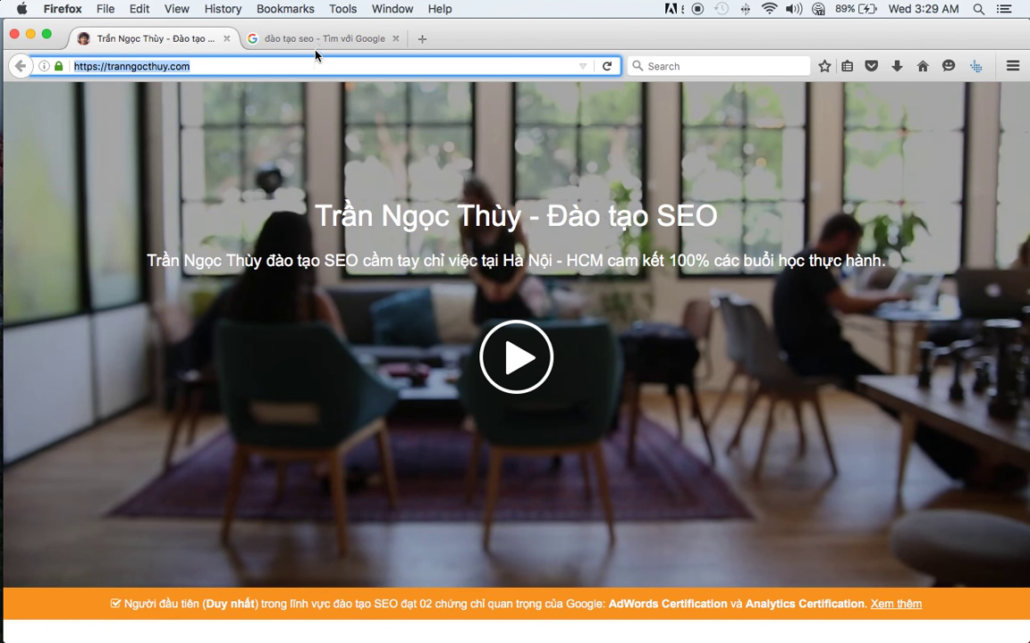
{"action": "left_click", "coordinate": [284, 41]}
{"action": "left_click", "coordinate": [171, 43]}
{"action": "left_click", "coordinate": [248, 65]}
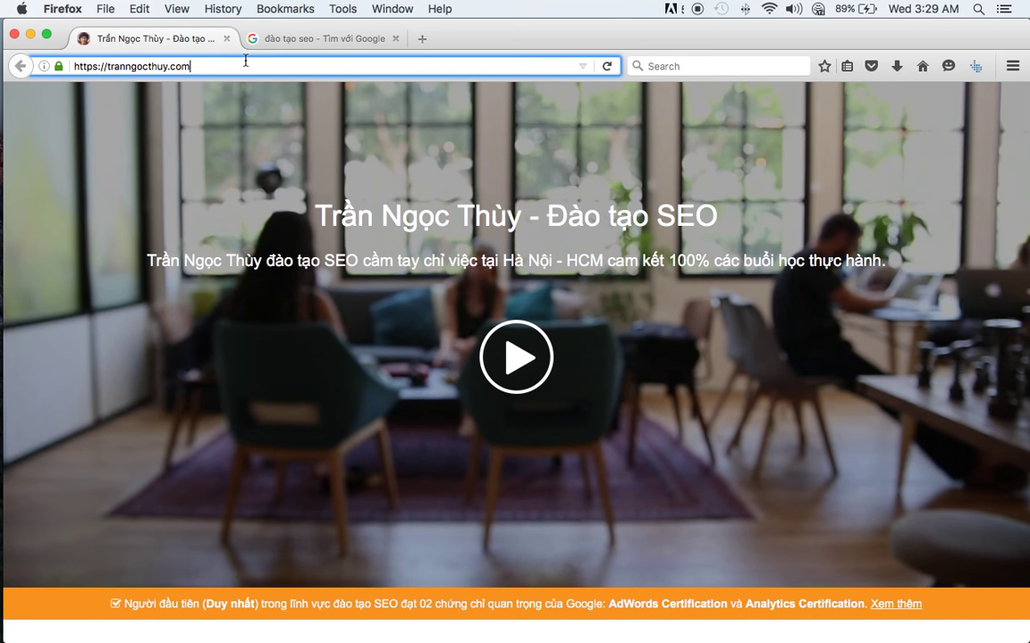
{"action": "scroll", "coordinate": [228, 235], "scroll_direction": "down", "scroll_amount": 10}
{"action": "scroll", "coordinate": [228, 235], "scroll_direction": "down", "scroll_amount": 15}
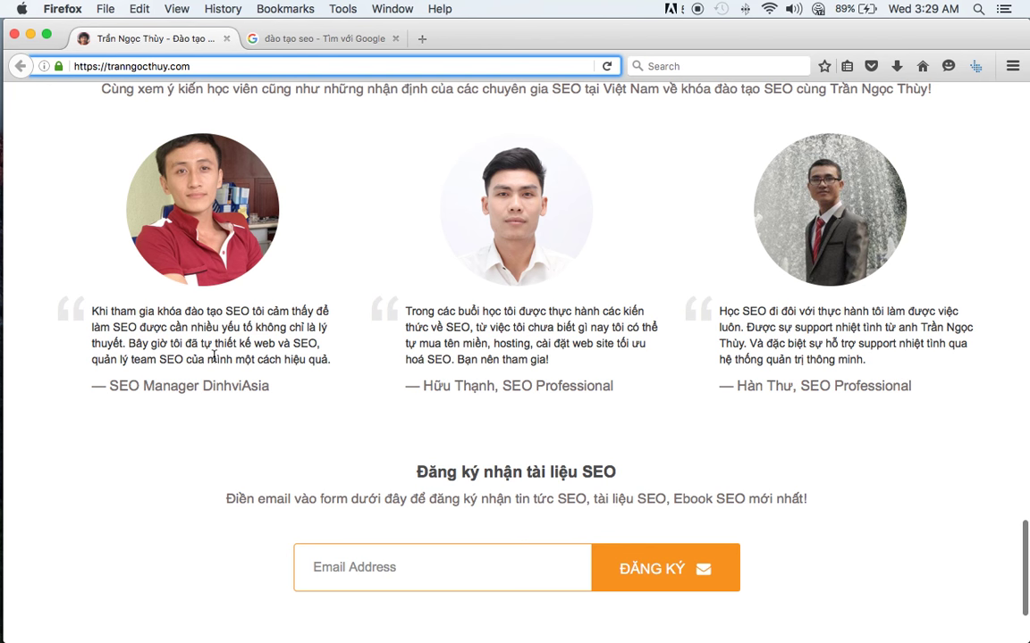
{"action": "scroll", "coordinate": [212, 358], "scroll_direction": "down", "scroll_amount": 3}
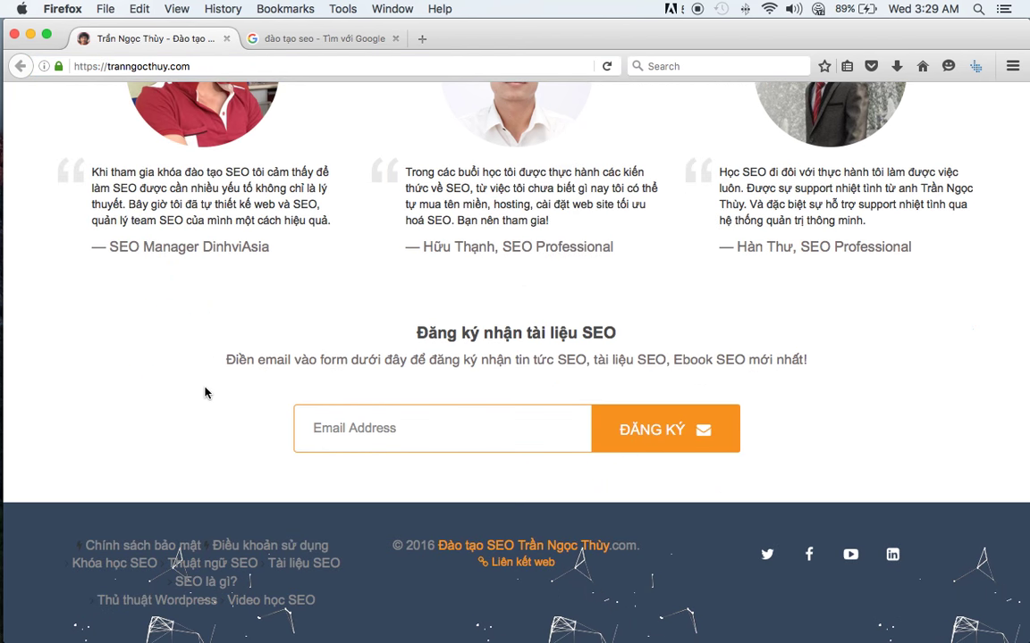
{"action": "left_click", "coordinate": [219, 546]}
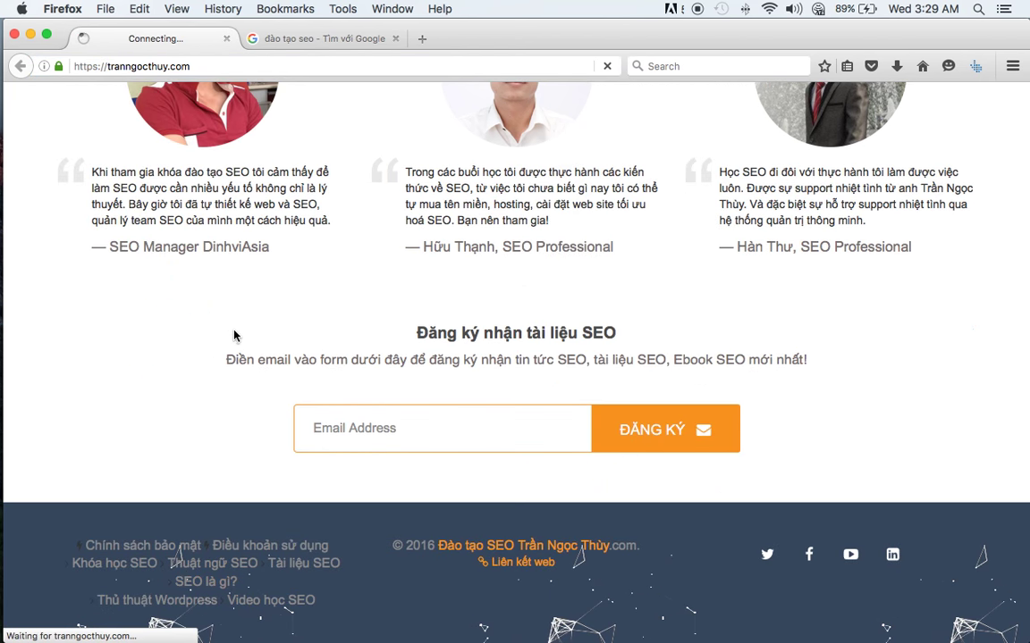
{"action": "scroll", "coordinate": [234, 334], "scroll_direction": "down", "scroll_amount": 20}
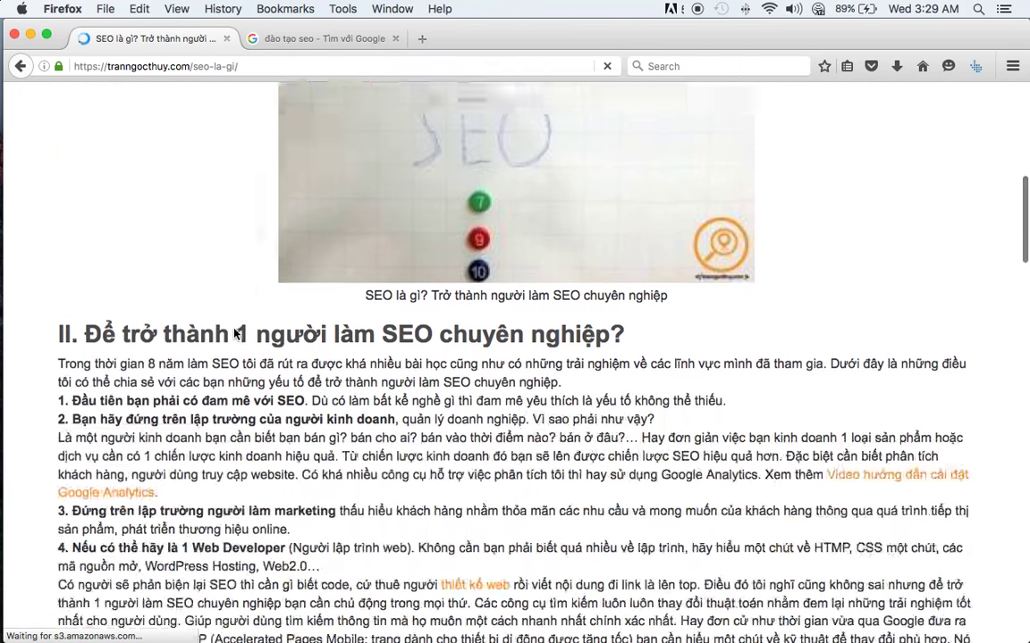
{"action": "scroll", "coordinate": [234, 335], "scroll_direction": "down", "scroll_amount": 10}
{"action": "scroll", "coordinate": [223, 295], "scroll_direction": "up", "scroll_amount": 4}
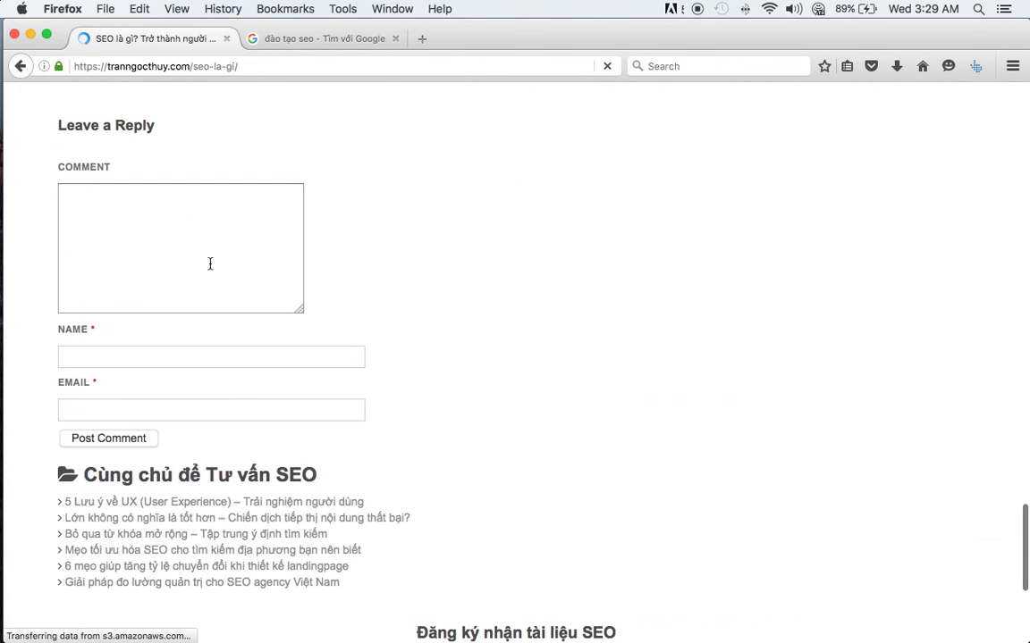
{"action": "left_click", "coordinate": [209, 265]}
{"action": "left_click", "coordinate": [170, 356]}
{"action": "left_click", "coordinate": [152, 383]}
{"action": "left_click", "coordinate": [149, 358]}
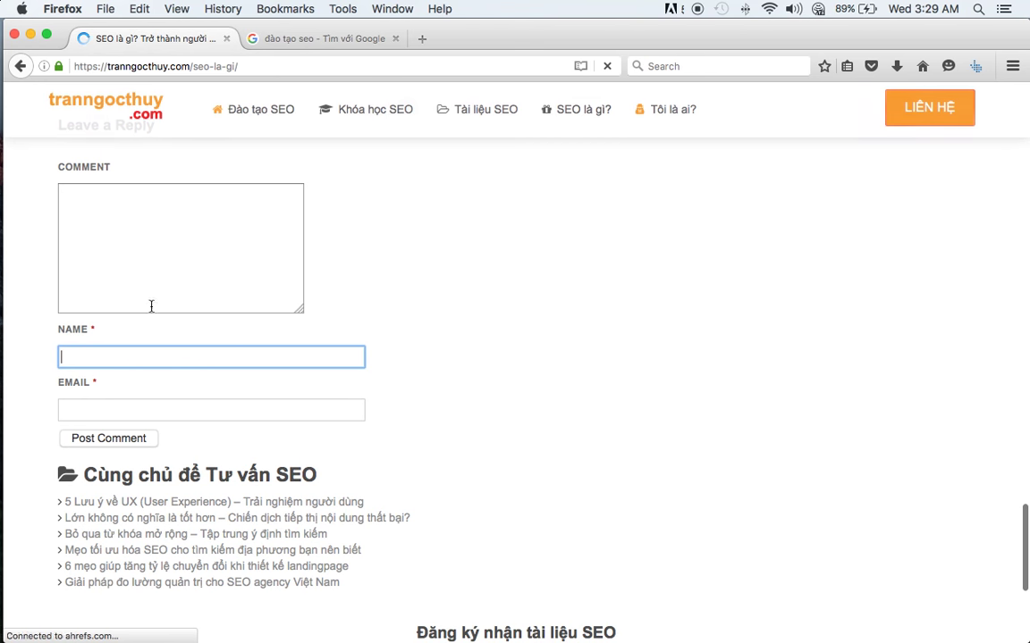
{"action": "left_click", "coordinate": [246, 235]}
{"action": "scroll", "coordinate": [246, 235], "scroll_direction": "up", "scroll_amount": 20}
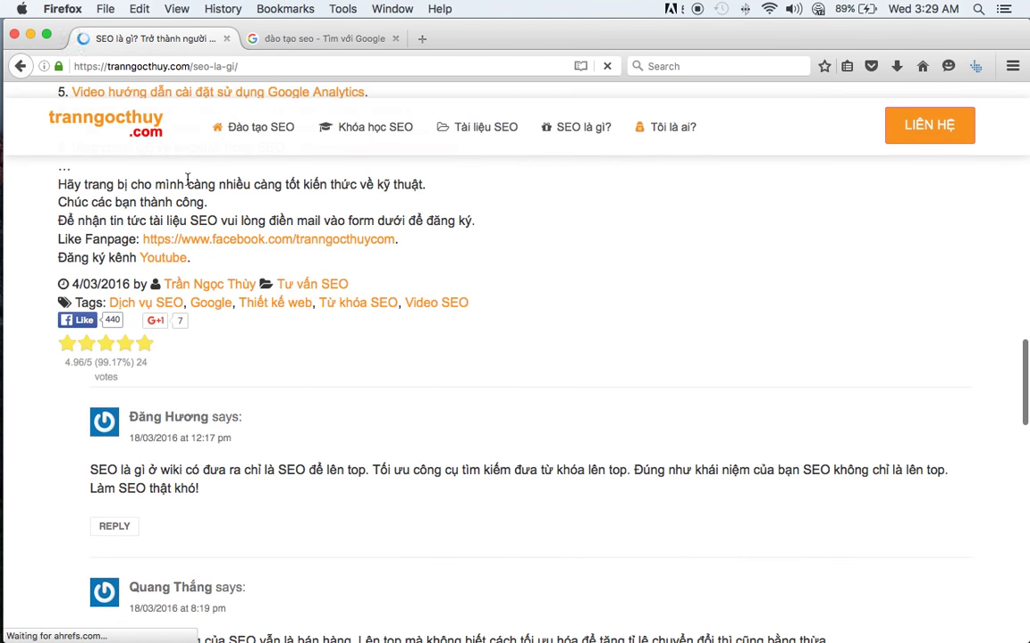
{"action": "scroll", "coordinate": [178, 172], "scroll_direction": "down", "scroll_amount": 2}
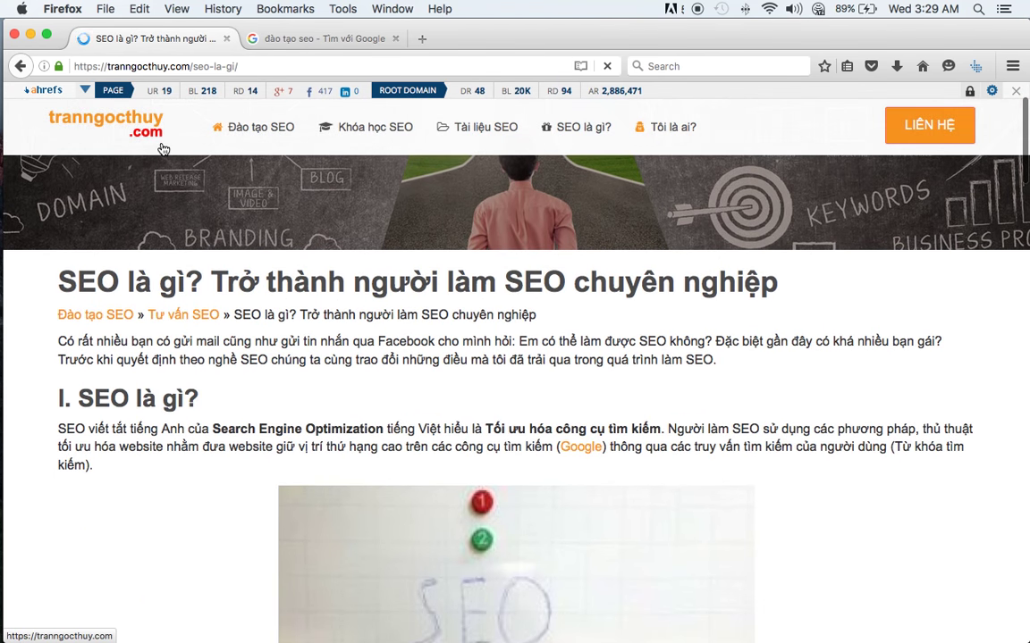
{"action": "left_click", "coordinate": [148, 142]}
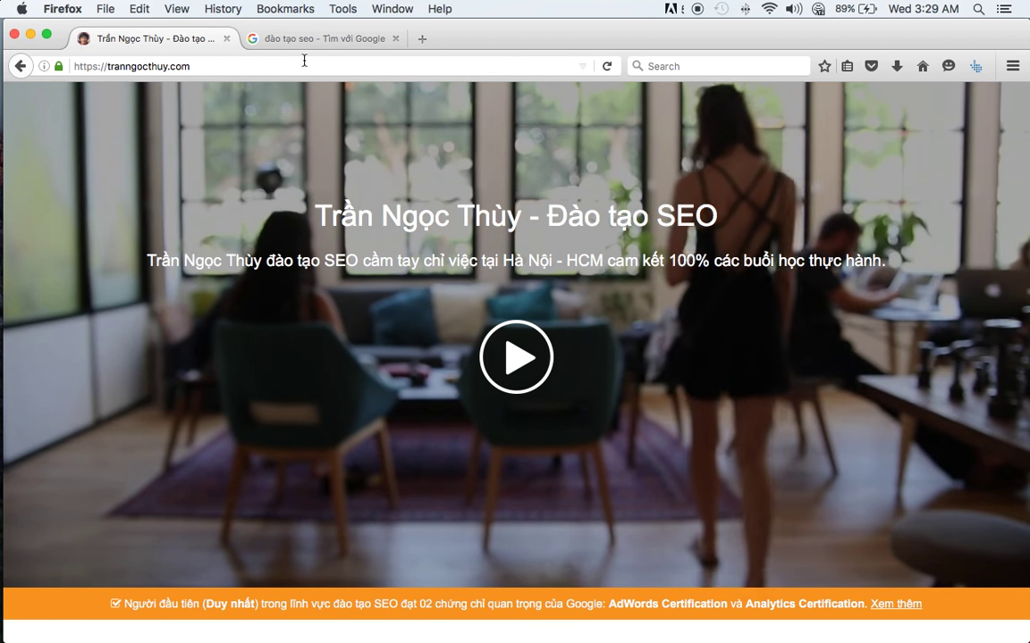
{"action": "left_click", "coordinate": [307, 40]}
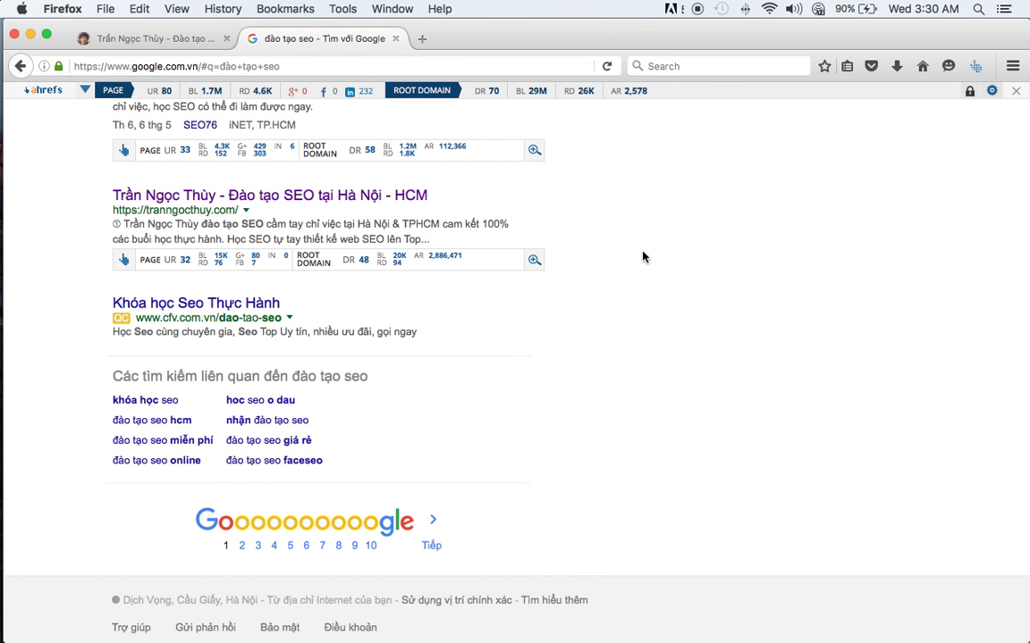
- Select the 'đào tạo seo' query, then switch to the training site's tab and select its address
{"action": "scroll", "coordinate": [641, 256], "scroll_direction": "up", "scroll_amount": 20}
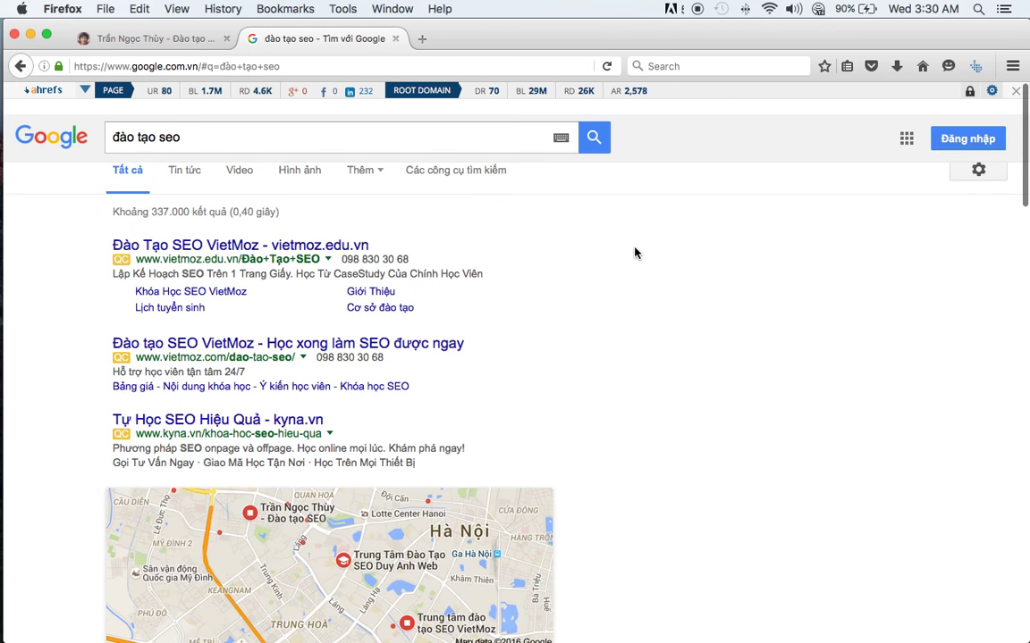
{"action": "double_click", "coordinate": [203, 145]}
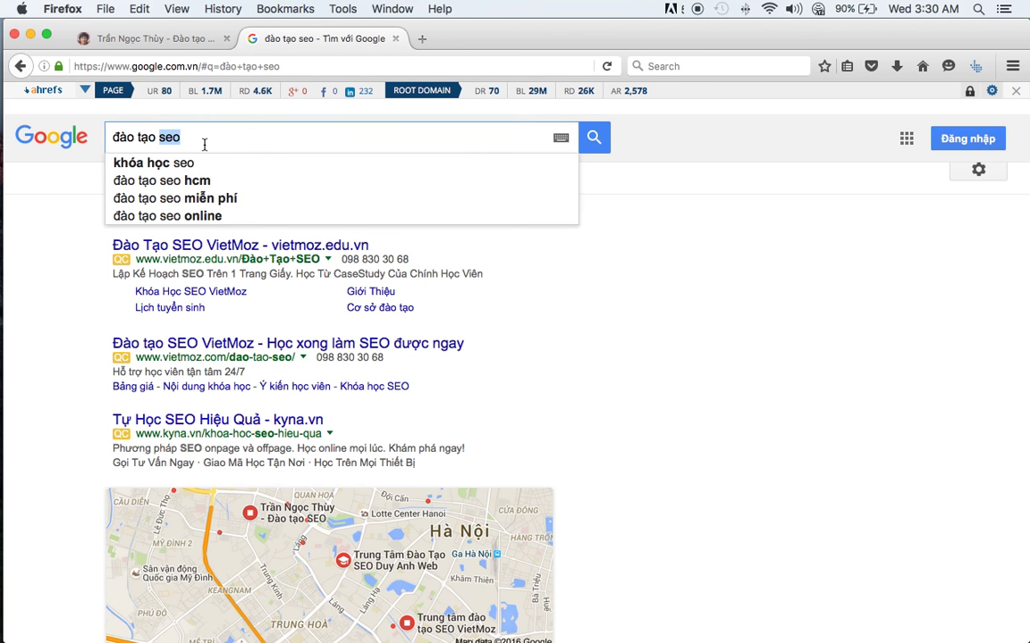
{"action": "triple_click", "coordinate": [203, 145]}
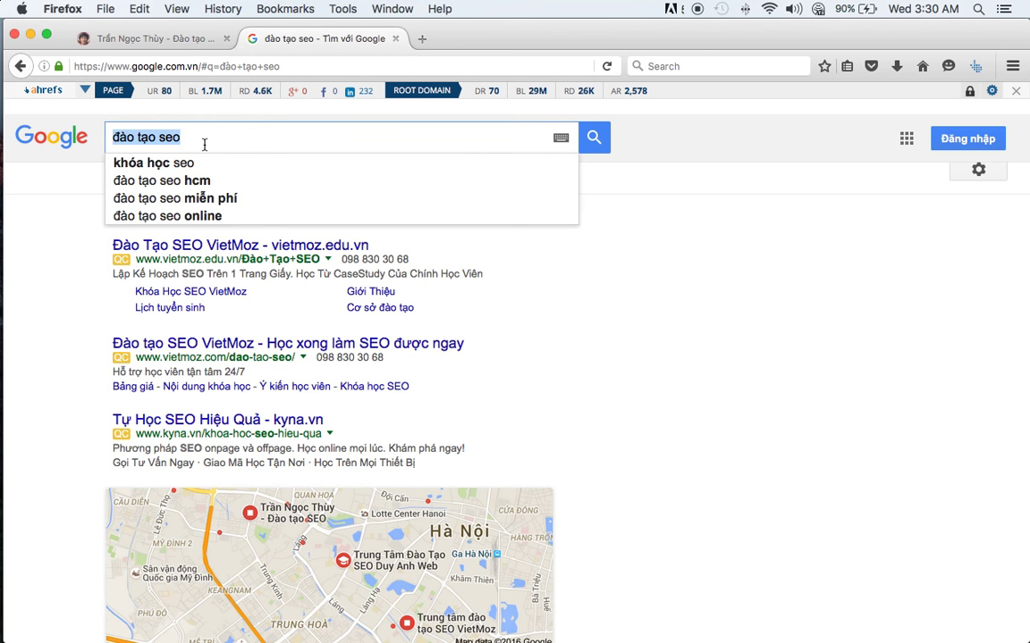
{"action": "left_click", "coordinate": [165, 42]}
{"action": "left_click", "coordinate": [213, 63]}
- Load the site's robots.txt by appending /robots.txt to its address
{"action": "left_click", "coordinate": [217, 65]}
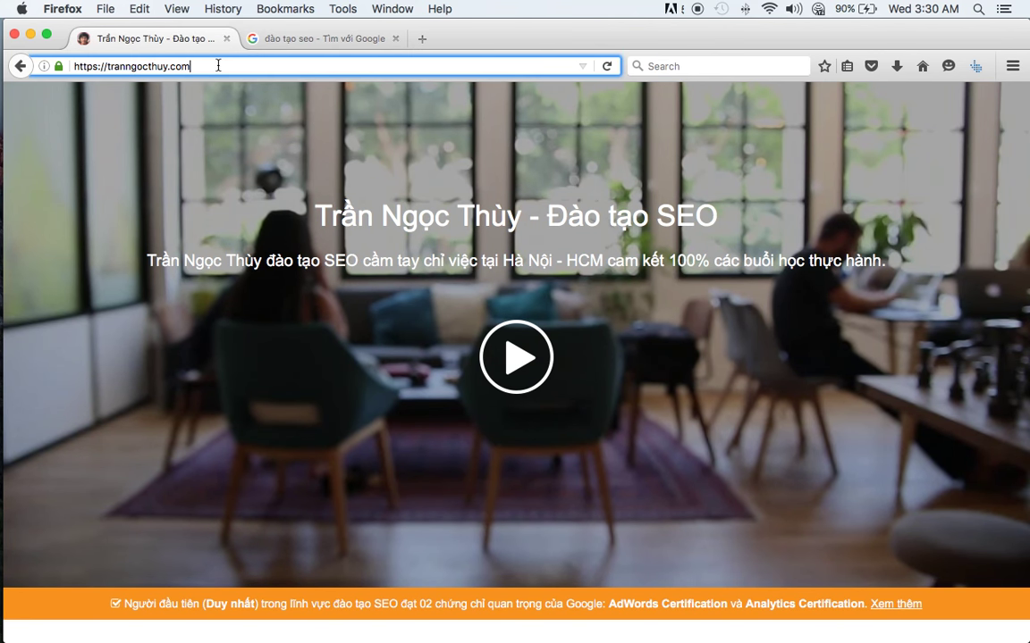
{"action": "type", "text": "/robots."}
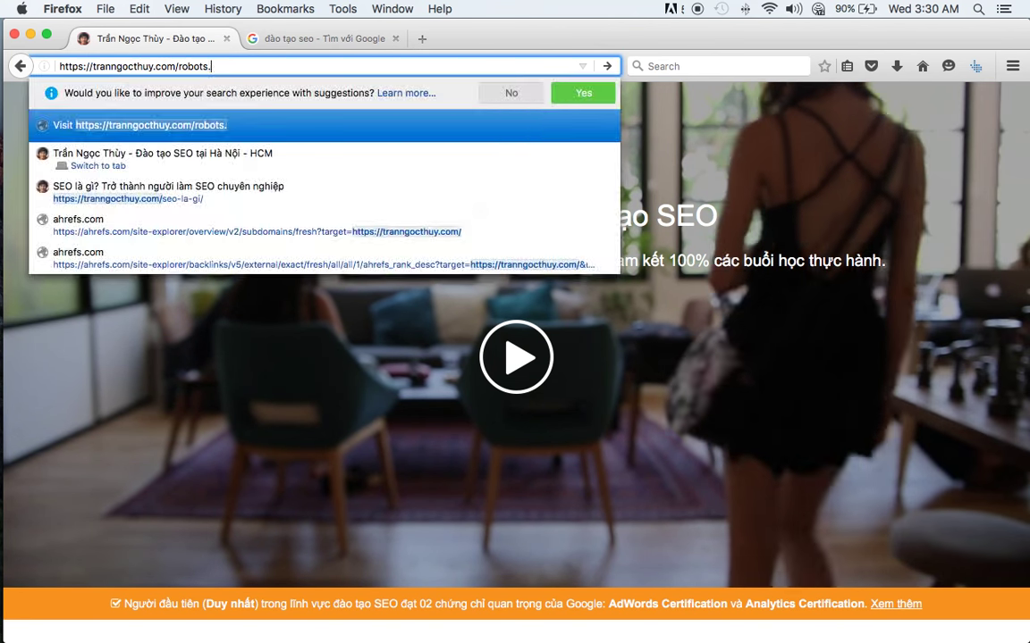
{"action": "type", "text": "txt"}
{"action": "key", "text": "Return"}
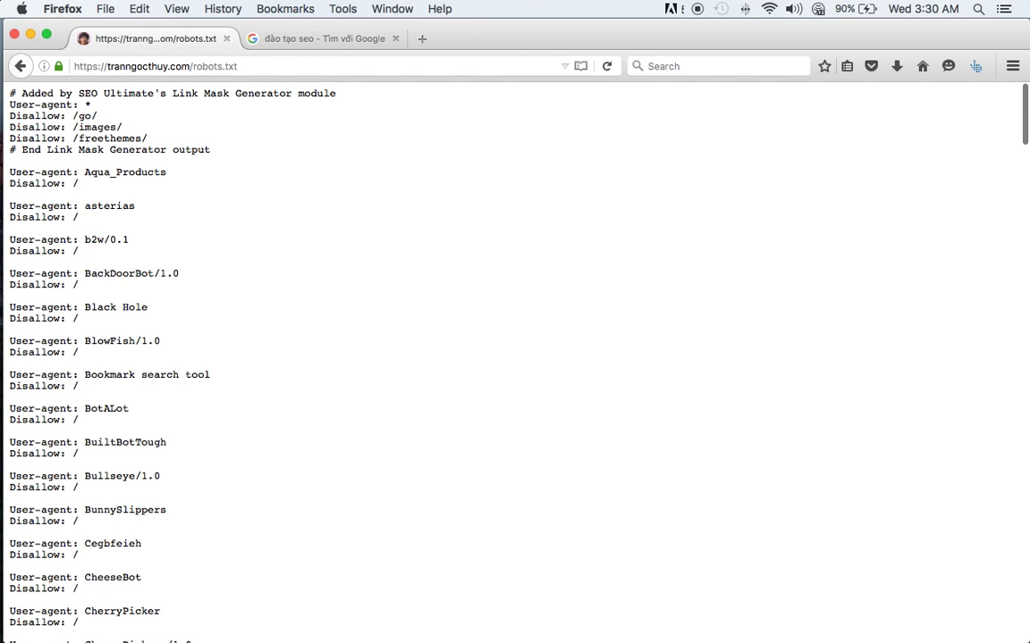
{"action": "scroll", "coordinate": [219, 182], "scroll_direction": "down", "scroll_amount": 15}
{"action": "scroll", "coordinate": [218, 181], "scroll_direction": "down", "scroll_amount": 15}
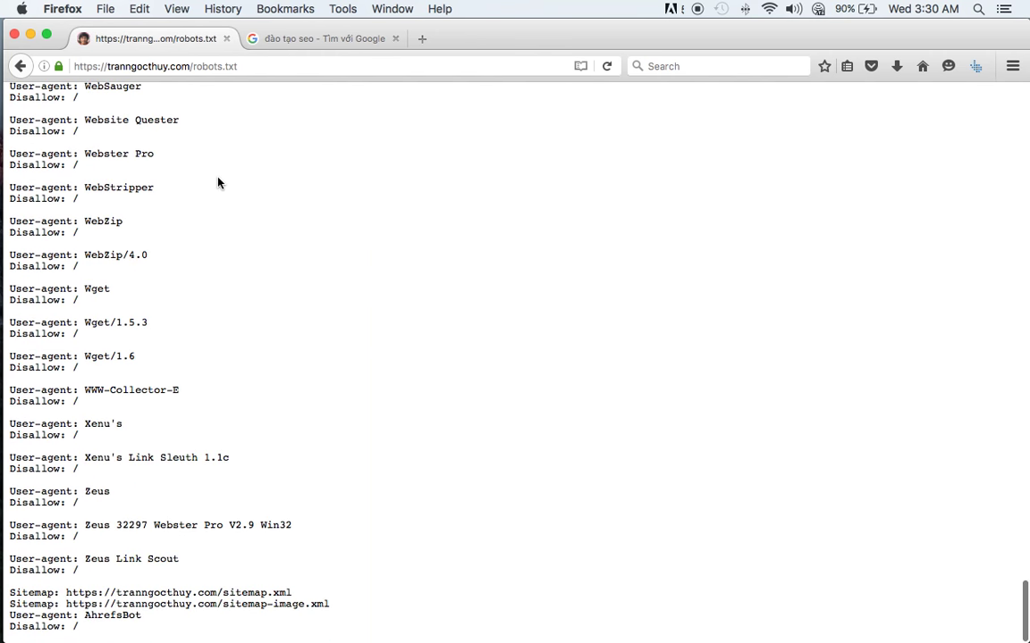
- Scroll through robots.txt, highlighting the Xenu entry and the AhrefsBot blocking rule
{"action": "left_click_drag", "start_coordinate": [97, 637], "coordinate": [7, 616]}
{"action": "left_click", "coordinate": [111, 635]}
{"action": "scroll", "coordinate": [172, 328], "scroll_direction": "up", "scroll_amount": 20}
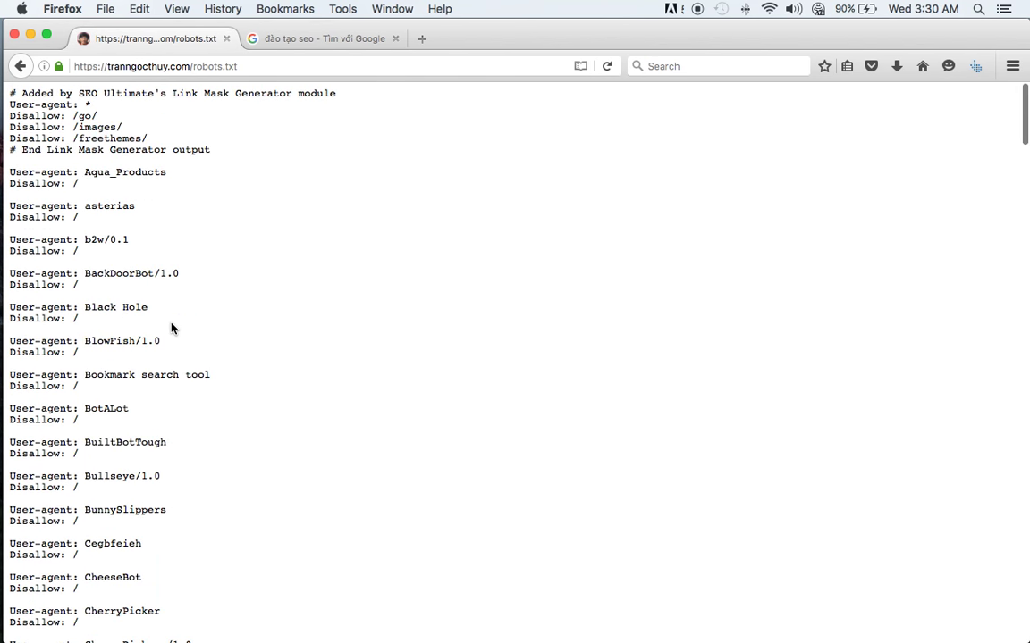
{"action": "scroll", "coordinate": [173, 328], "scroll_direction": "down", "scroll_amount": 15}
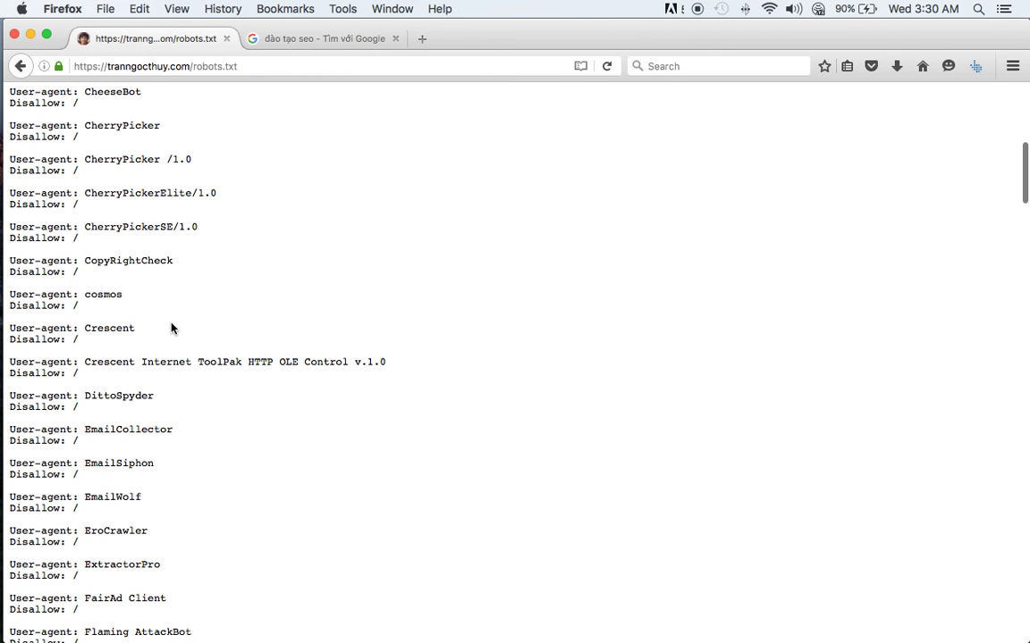
{"action": "scroll", "coordinate": [173, 328], "scroll_direction": "down", "scroll_amount": 20}
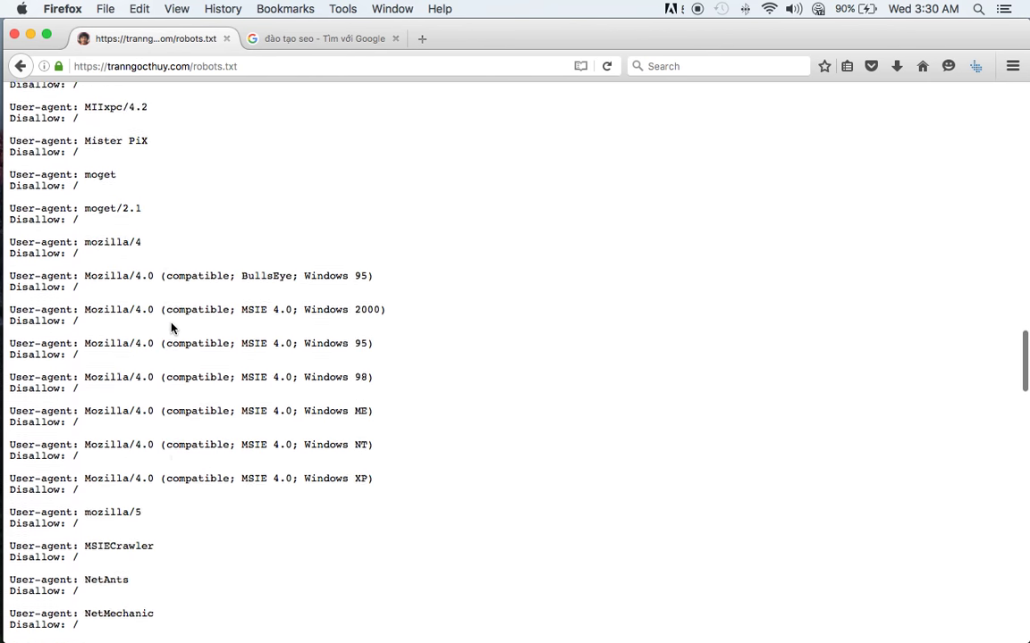
{"action": "scroll", "coordinate": [171, 324], "scroll_direction": "down", "scroll_amount": 20}
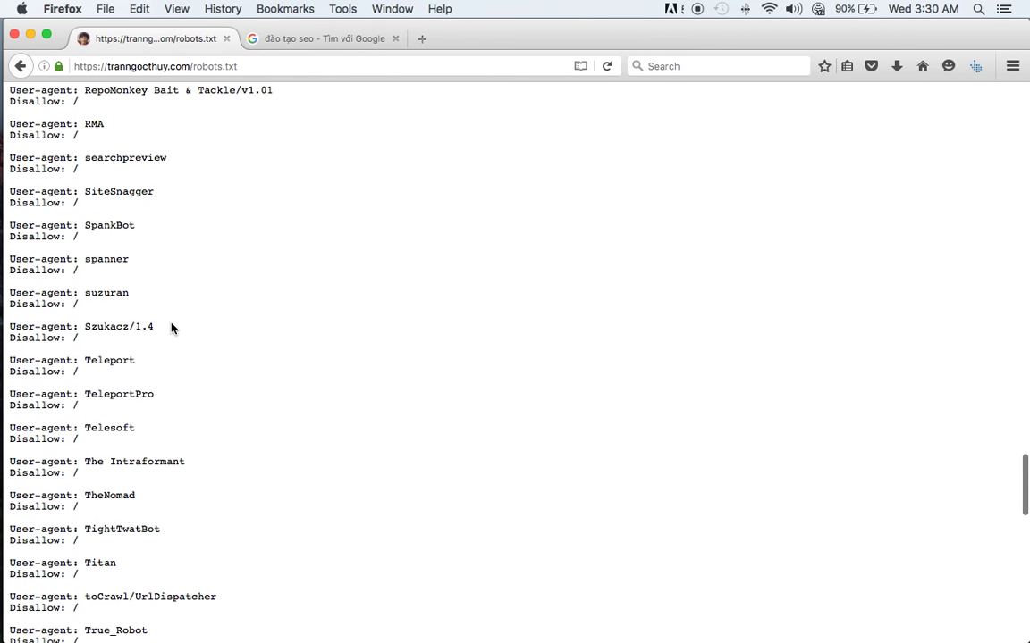
{"action": "scroll", "coordinate": [172, 328], "scroll_direction": "down", "scroll_amount": 5}
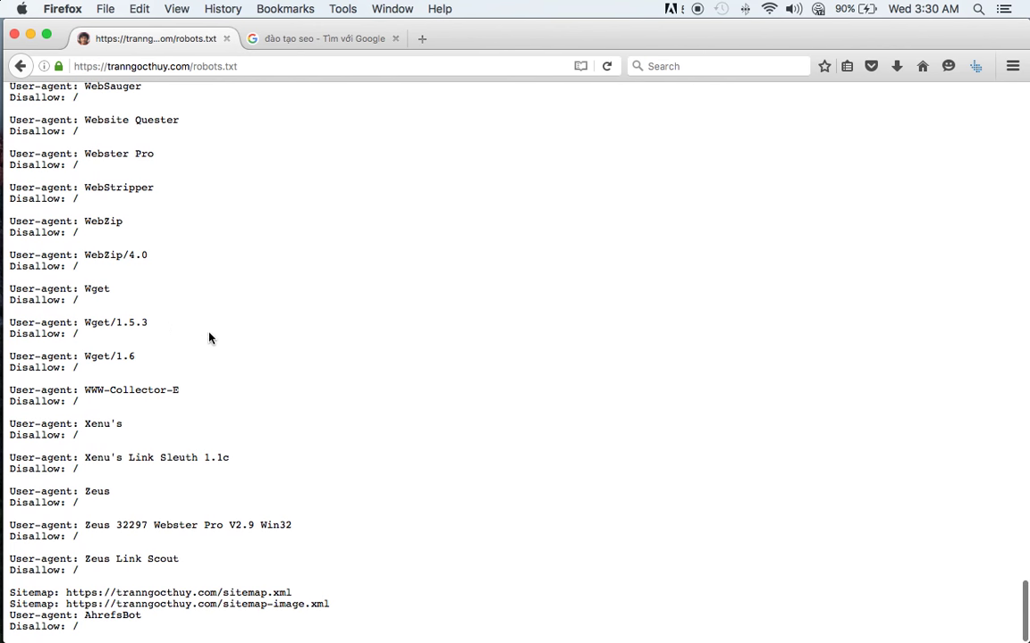
{"action": "double_click", "coordinate": [107, 423]}
{"action": "left_click", "coordinate": [115, 496]}
{"action": "left_click_drag", "start_coordinate": [84, 628], "coordinate": [29, 615]}
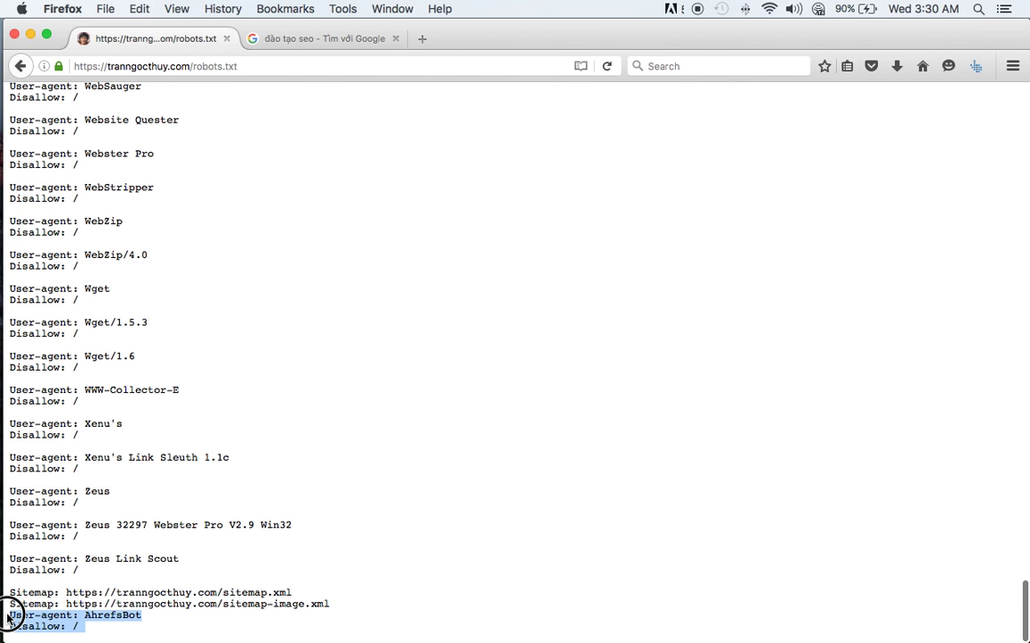
{"action": "left_click", "coordinate": [69, 623]}
{"action": "left_click_drag", "start_coordinate": [108, 635], "coordinate": [9, 616]}
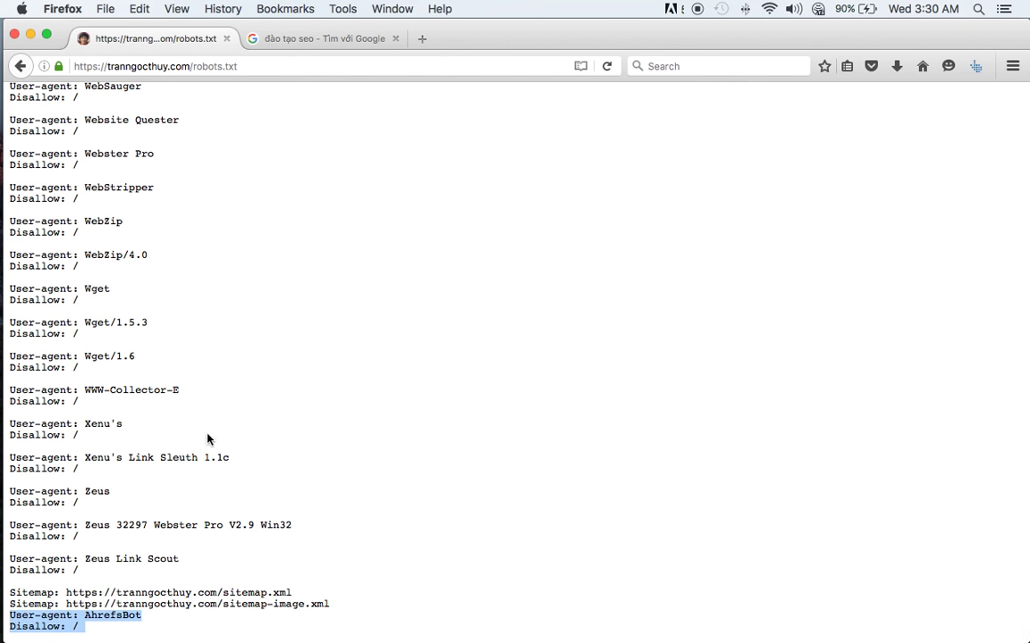
- Highlight the Sitemap lines, the User-agent: * rules through /freethemes/, and the AhrefsBot rule again
{"action": "triple_click", "coordinate": [166, 593]}
{"action": "double_click", "coordinate": [166, 603]}
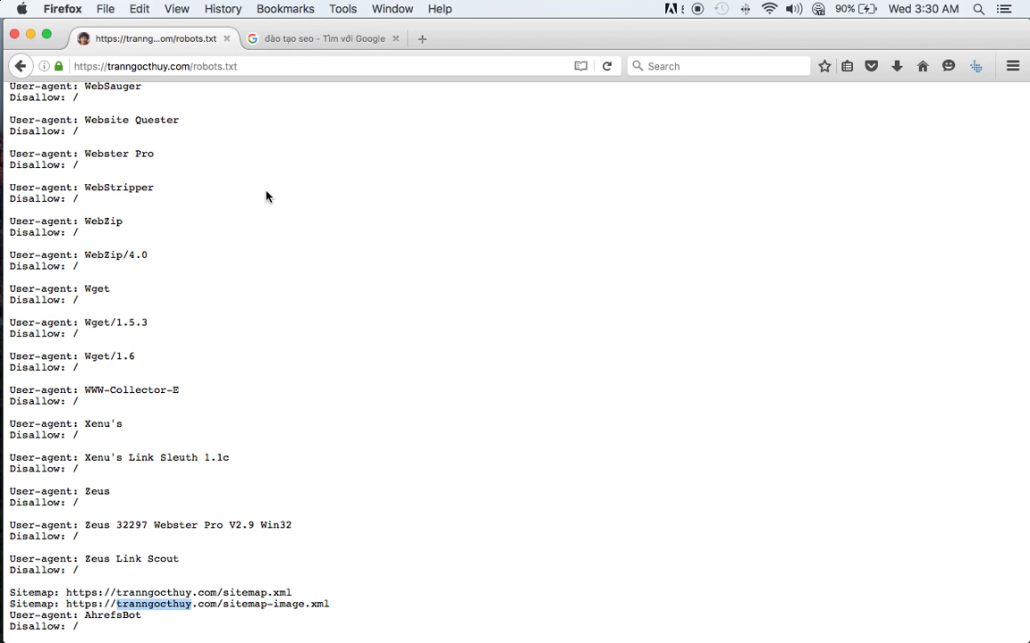
{"action": "scroll", "coordinate": [265, 196], "scroll_direction": "up", "scroll_amount": 15}
{"action": "scroll", "coordinate": [266, 196], "scroll_direction": "up", "scroll_amount": 15}
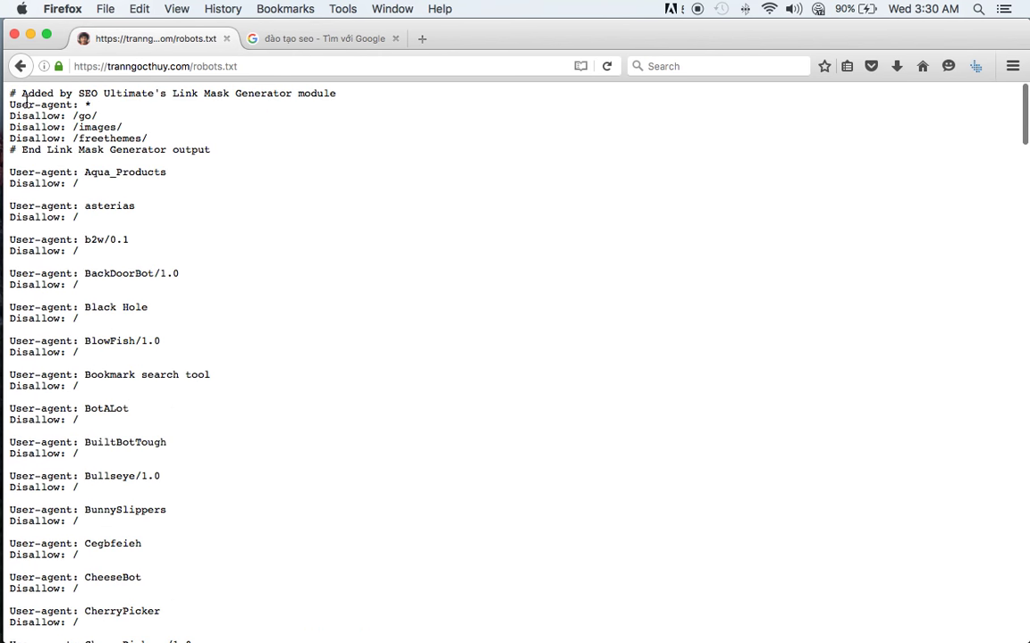
{"action": "left_click_drag", "start_coordinate": [7, 110], "coordinate": [207, 133]}
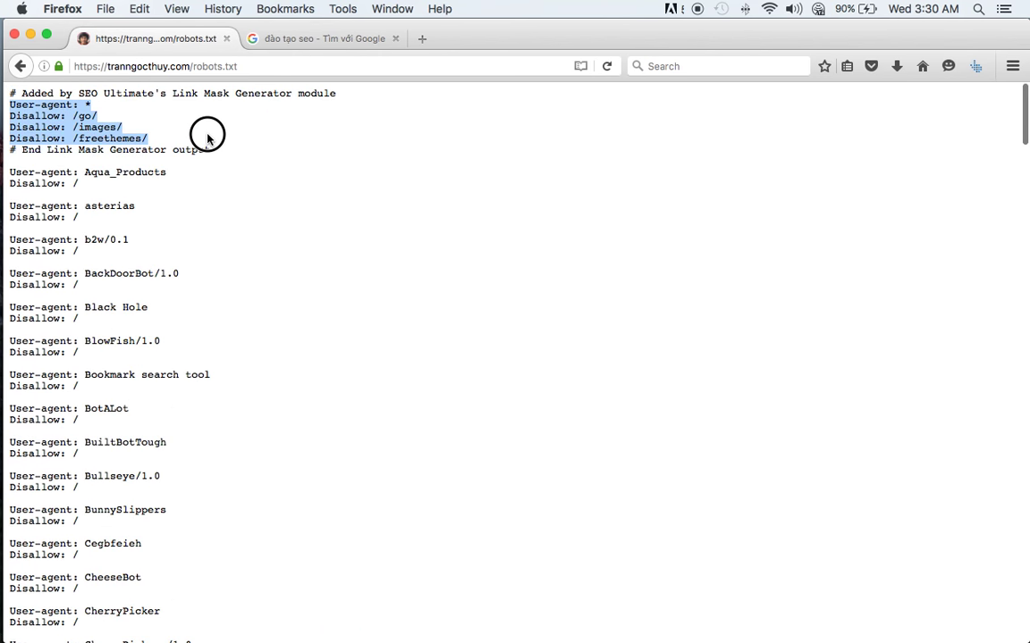
{"action": "left_click", "coordinate": [196, 140]}
{"action": "triple_click", "coordinate": [129, 137]}
{"action": "left_click", "coordinate": [230, 215]}
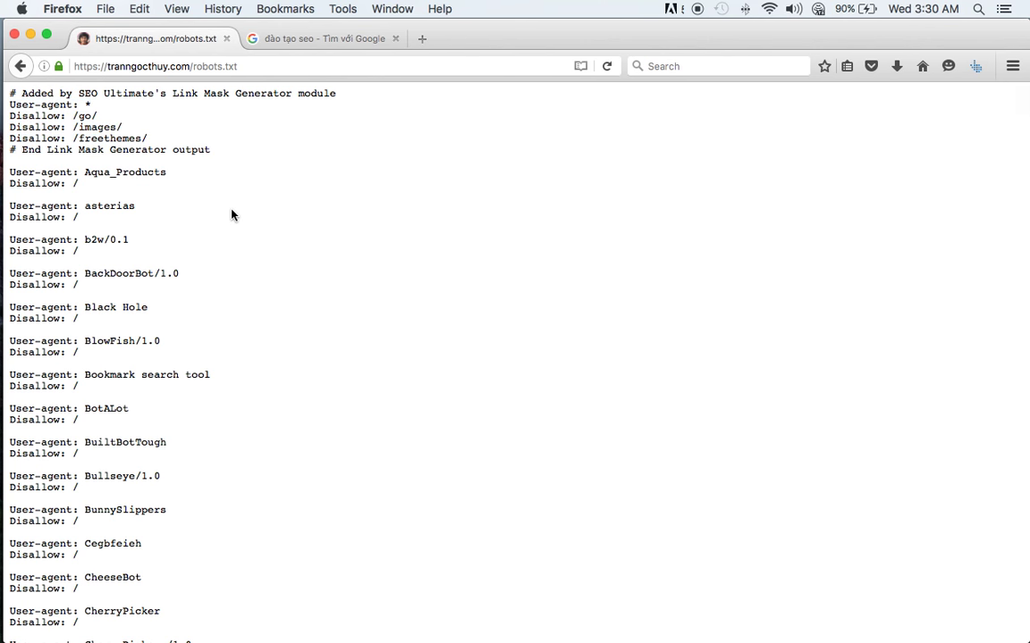
{"action": "scroll", "coordinate": [248, 283], "scroll_direction": "down", "scroll_amount": 20}
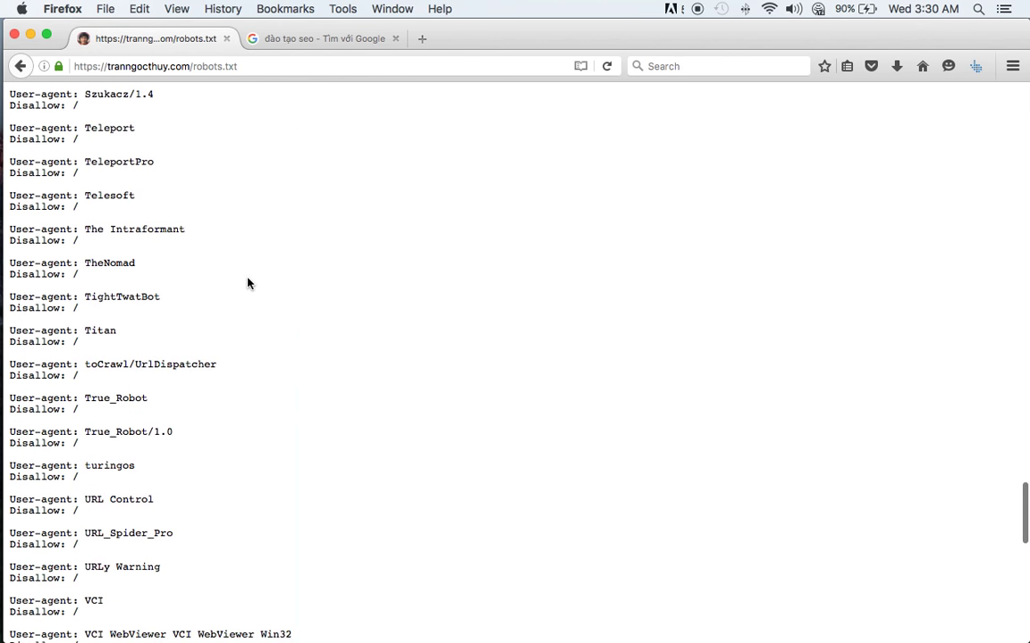
{"action": "left_click_drag", "start_coordinate": [117, 632], "coordinate": [10, 613]}
- Return to the Google tab and reload Google in English by changing the language code to en
{"action": "left_click", "coordinate": [310, 48]}
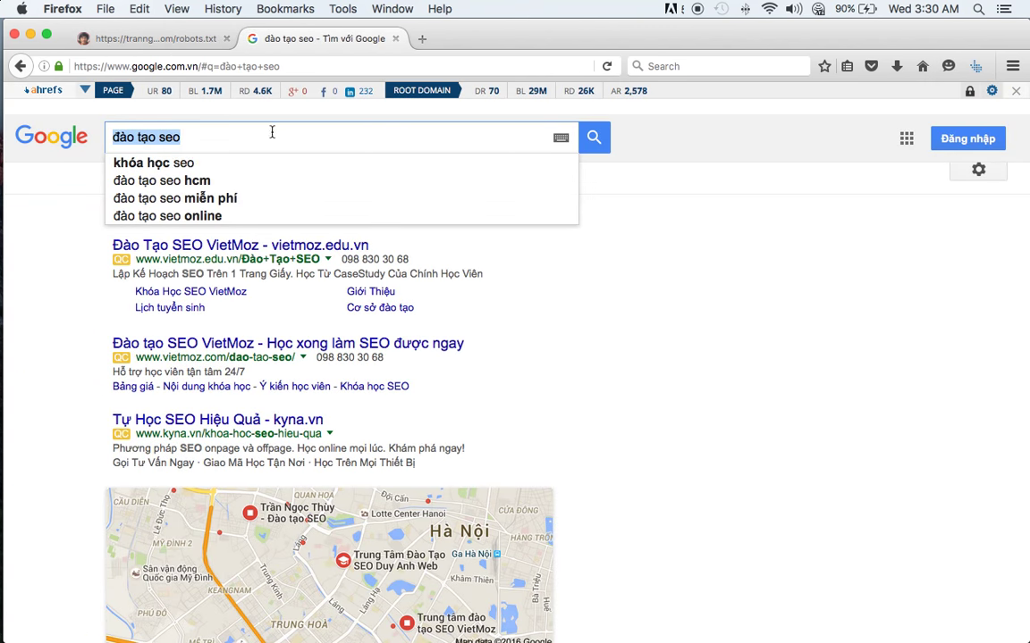
{"action": "left_click", "coordinate": [72, 125]}
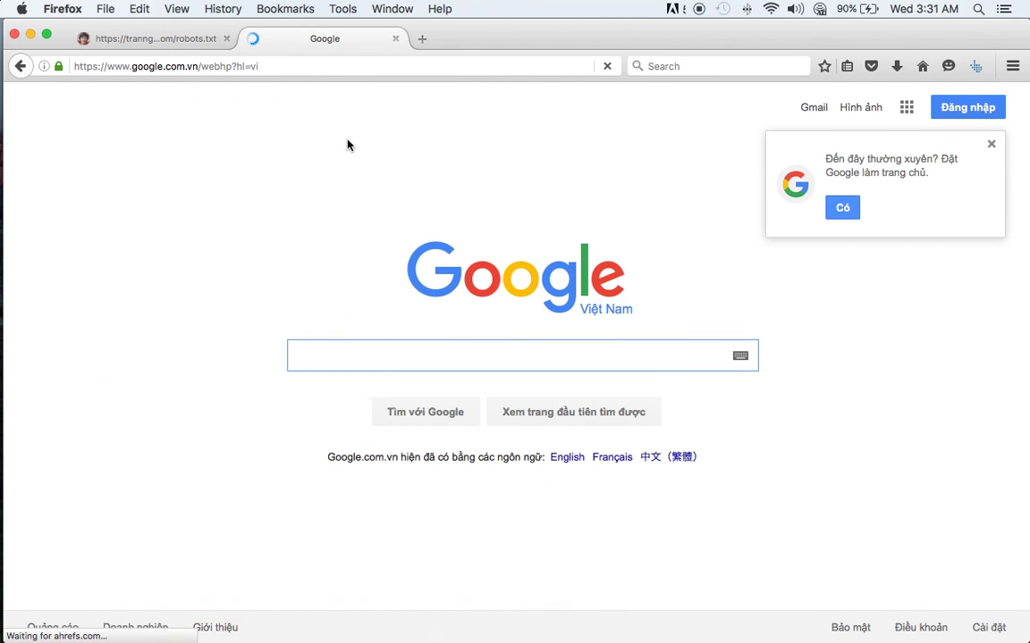
{"action": "left_click_drag", "start_coordinate": [251, 67], "coordinate": [331, 69]}
{"action": "type", "text": "en"}
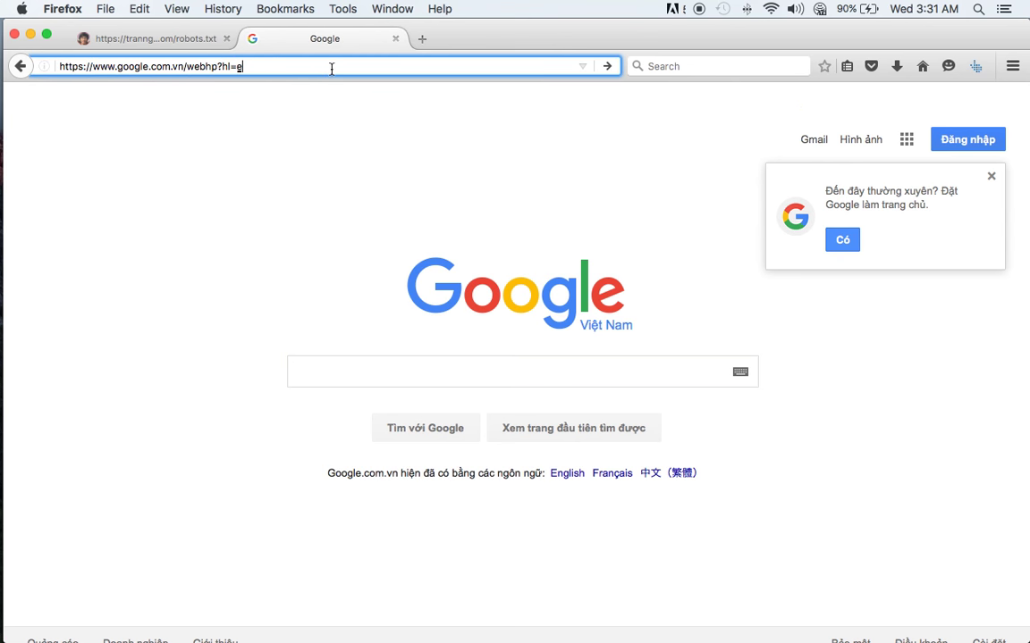
{"action": "key", "text": "Return"}
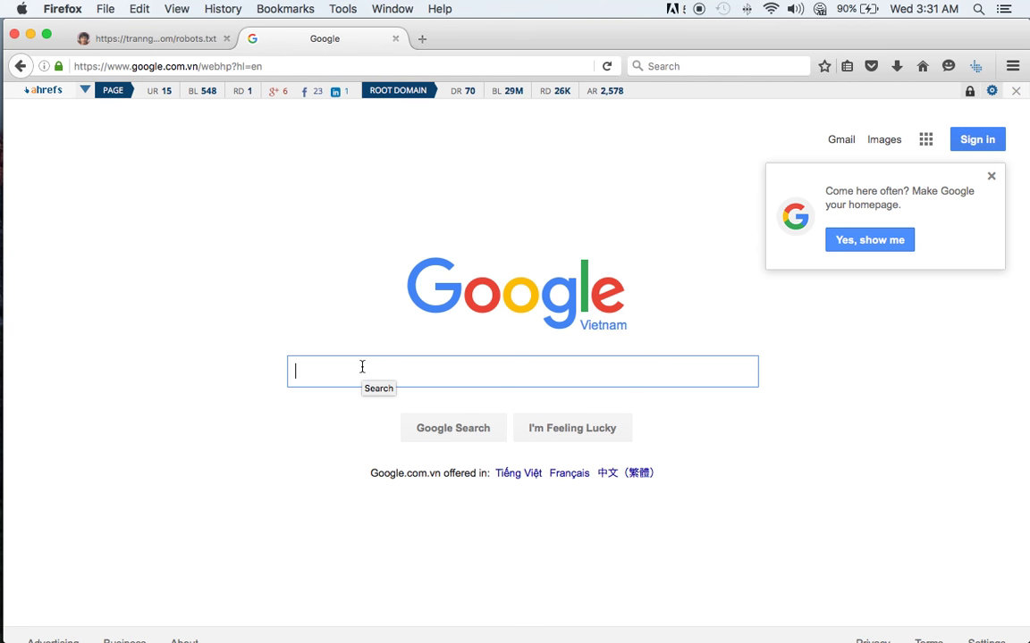
- Search Google for 'how to disable ahrefs boots'
{"action": "type", "text": "how to đ"}
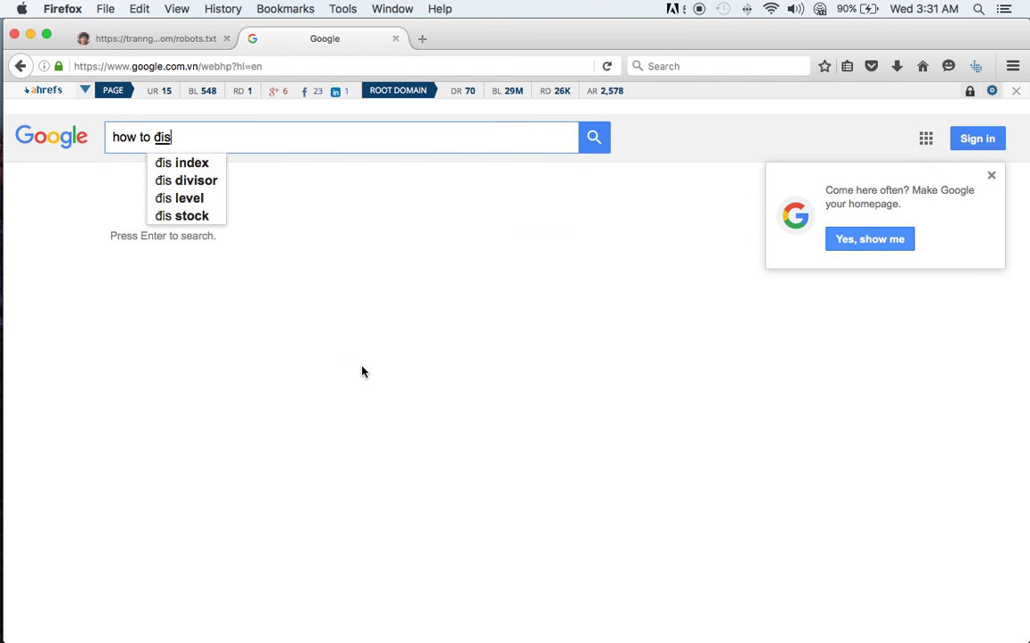
{"action": "key", "text": "BackSpace"}
{"action": "type", "text": "dis"}
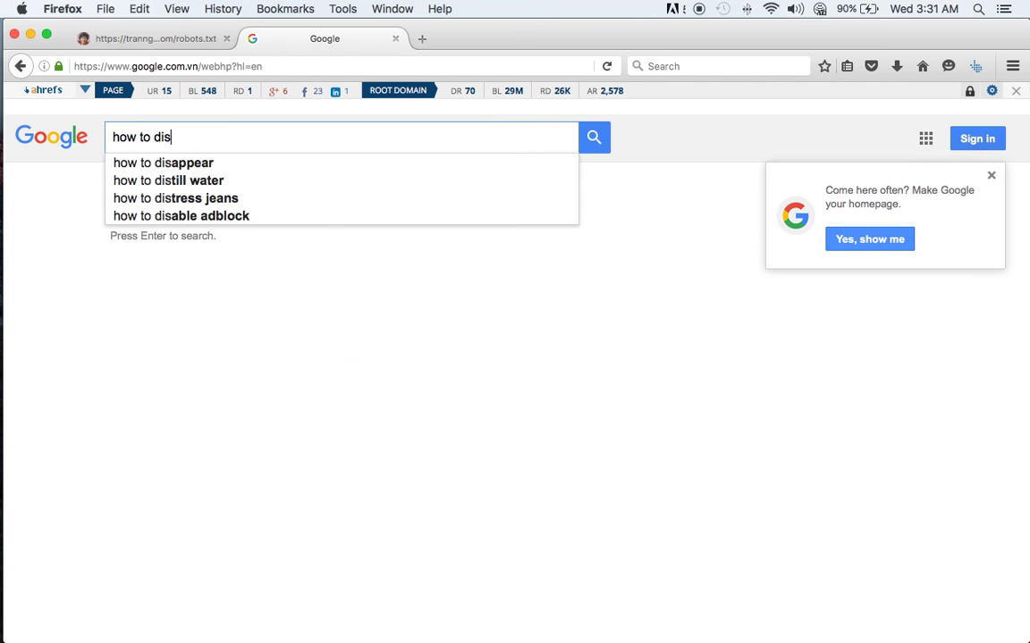
{"action": "type", "text": "able "}
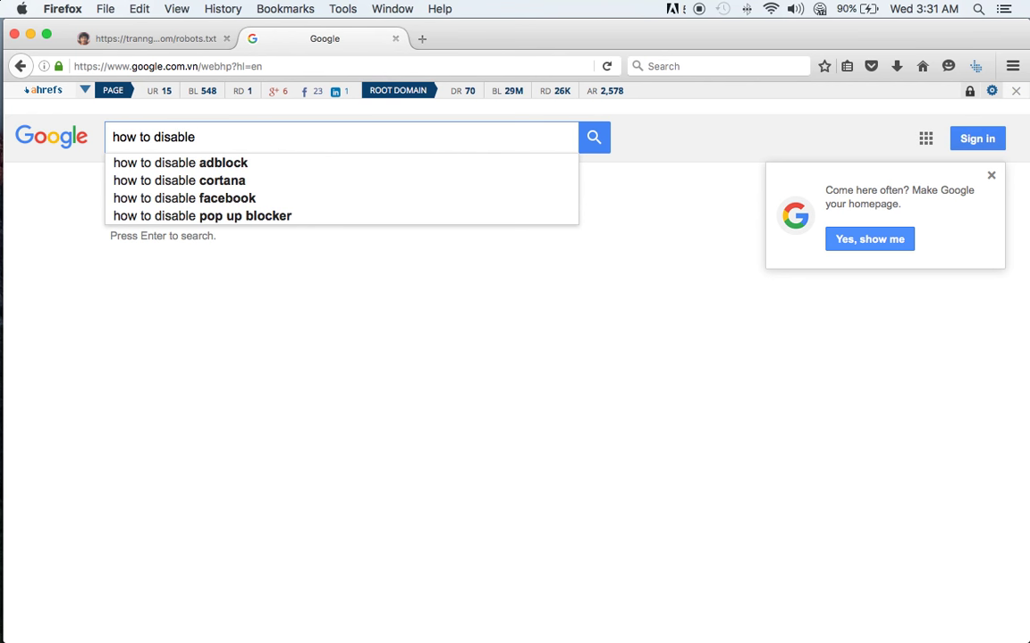
{"action": "type", "text": "ahrefs"}
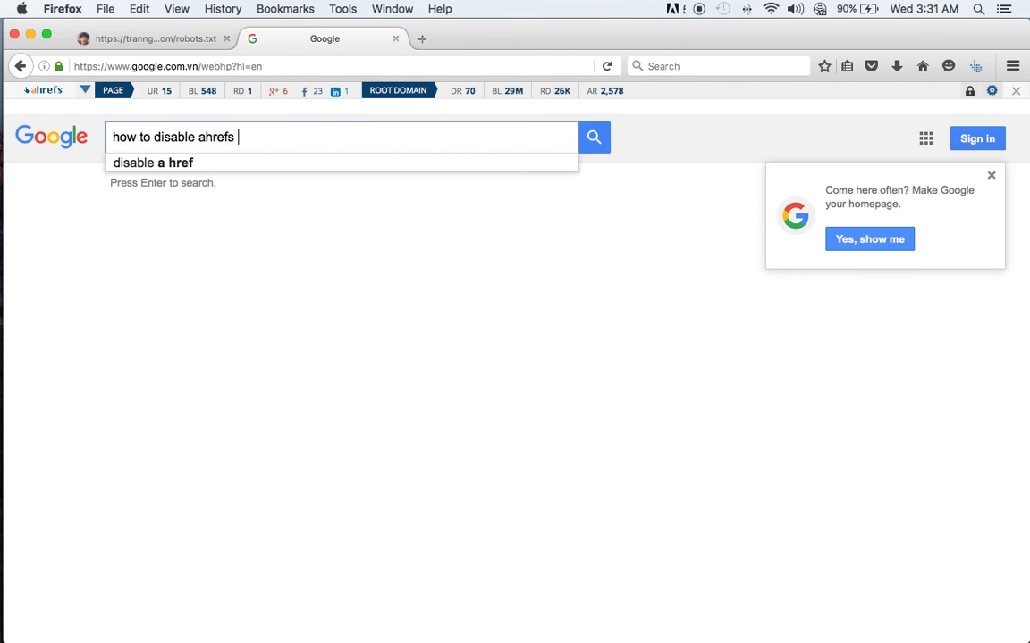
{"action": "type", "text": " boots"}
{"action": "key", "text": "Return"}
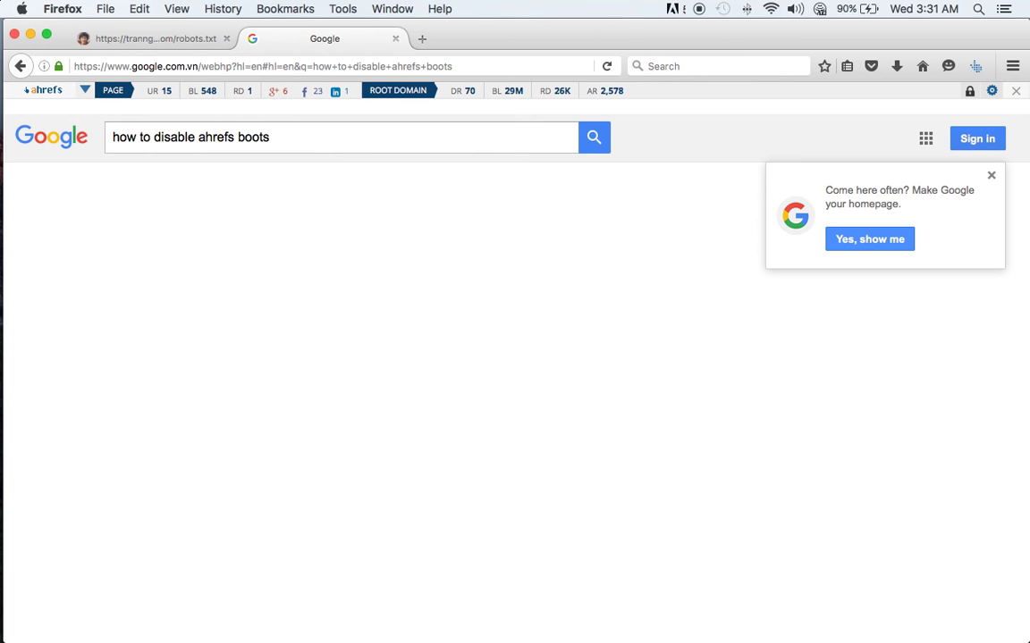
- Open the Ahrefs robot page and select its two AhrefsBot blocking lines
{"action": "left_click", "coordinate": [299, 245]}
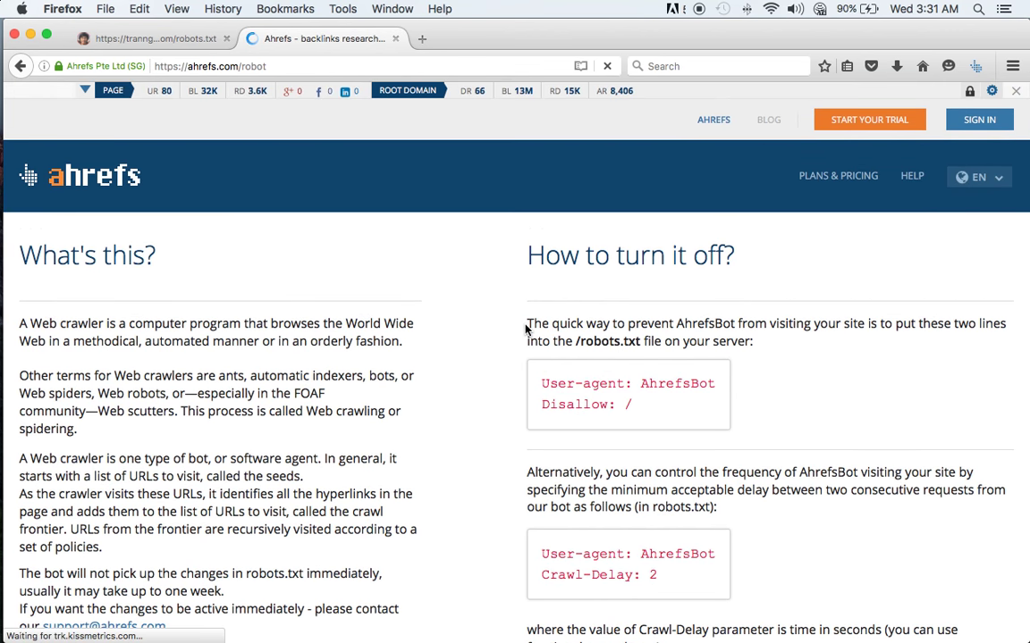
{"action": "scroll", "coordinate": [527, 326], "scroll_direction": "down", "scroll_amount": 4}
{"action": "scroll", "coordinate": [523, 325], "scroll_direction": "down", "scroll_amount": 3}
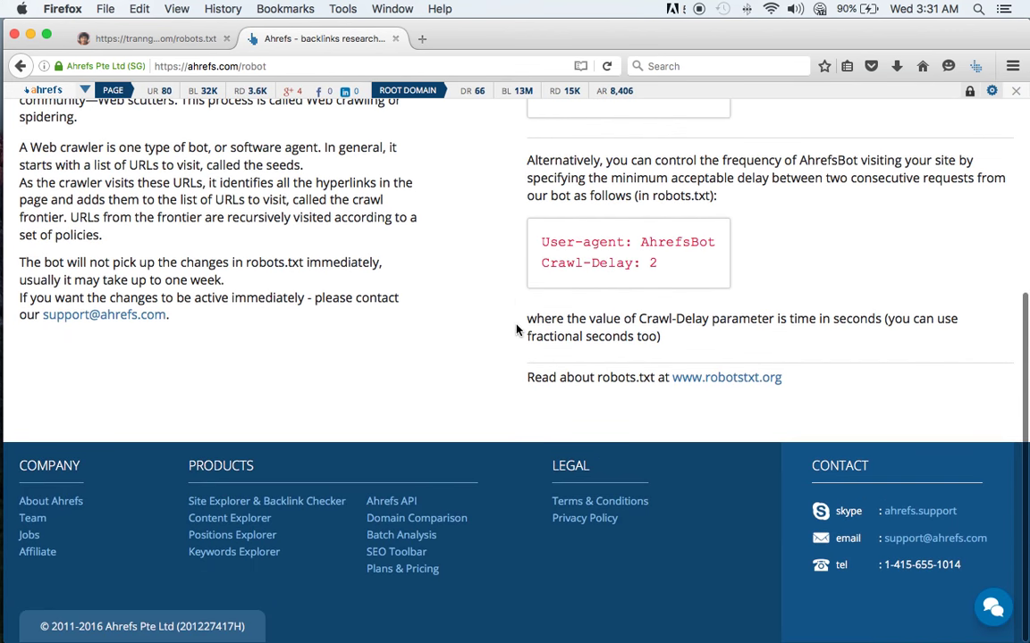
{"action": "scroll", "coordinate": [516, 330], "scroll_direction": "up", "scroll_amount": 5}
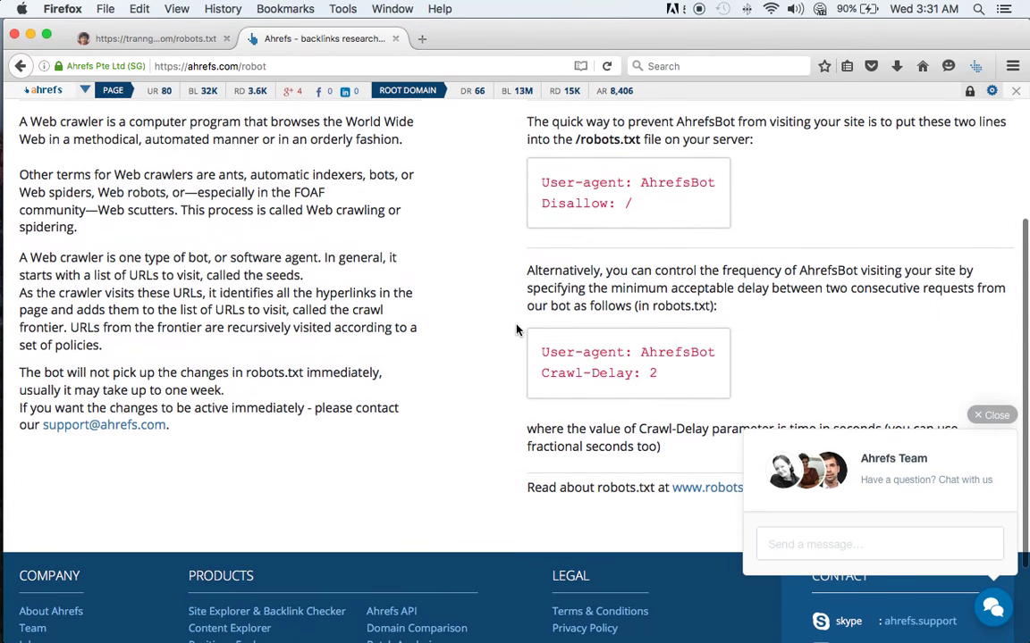
{"action": "scroll", "coordinate": [516, 331], "scroll_direction": "down", "scroll_amount": 2}
{"action": "scroll", "coordinate": [516, 331], "scroll_direction": "down", "scroll_amount": 1}
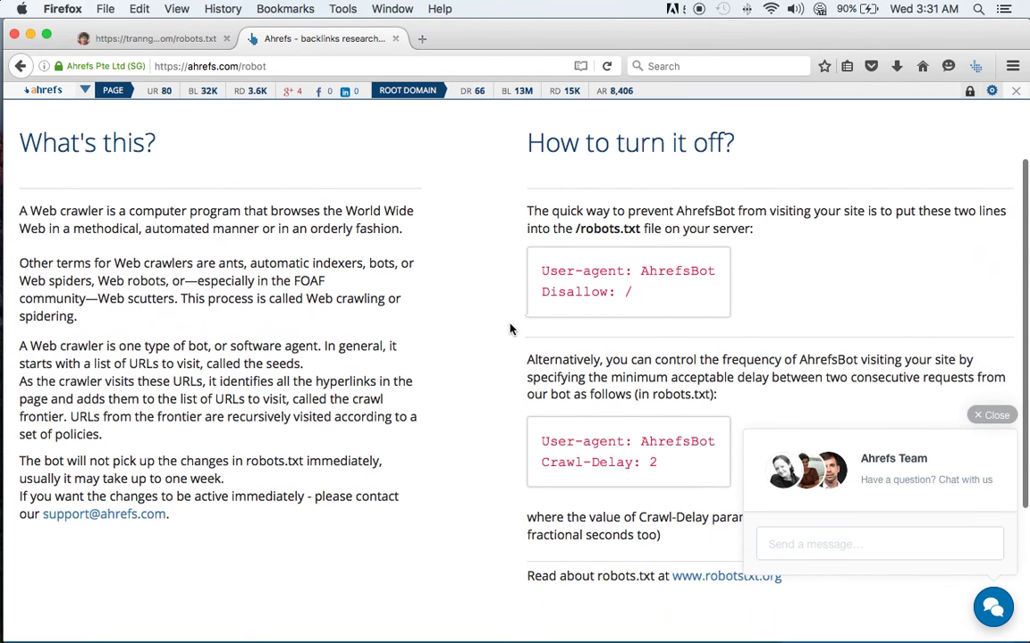
{"action": "left_click", "coordinate": [650, 302]}
{"action": "left_click_drag", "start_coordinate": [649, 302], "coordinate": [539, 265]}
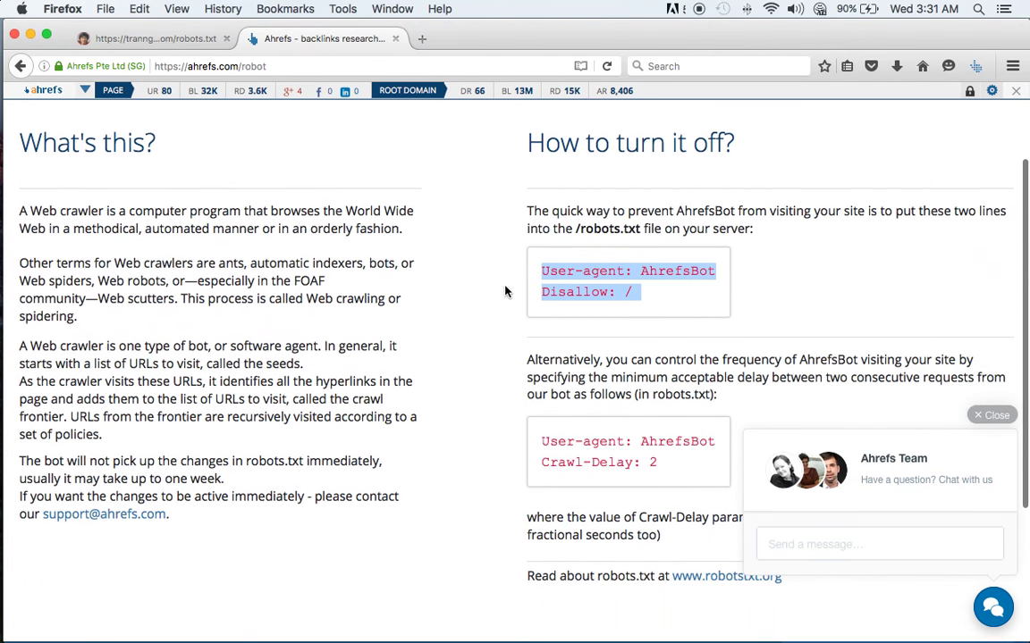
{"action": "scroll", "coordinate": [547, 279], "scroll_direction": "down", "scroll_amount": 5}
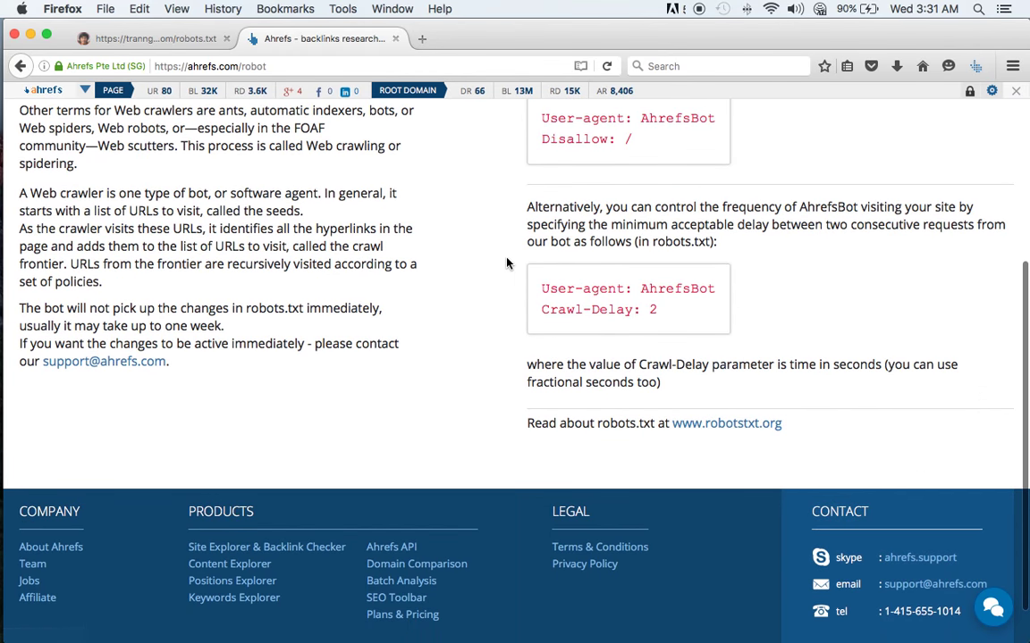
{"action": "scroll", "coordinate": [459, 283], "scroll_direction": "up", "scroll_amount": 9}
- Back on the robots.txt tab, start saving the file and cancel the save dialog
{"action": "left_click", "coordinate": [170, 38]}
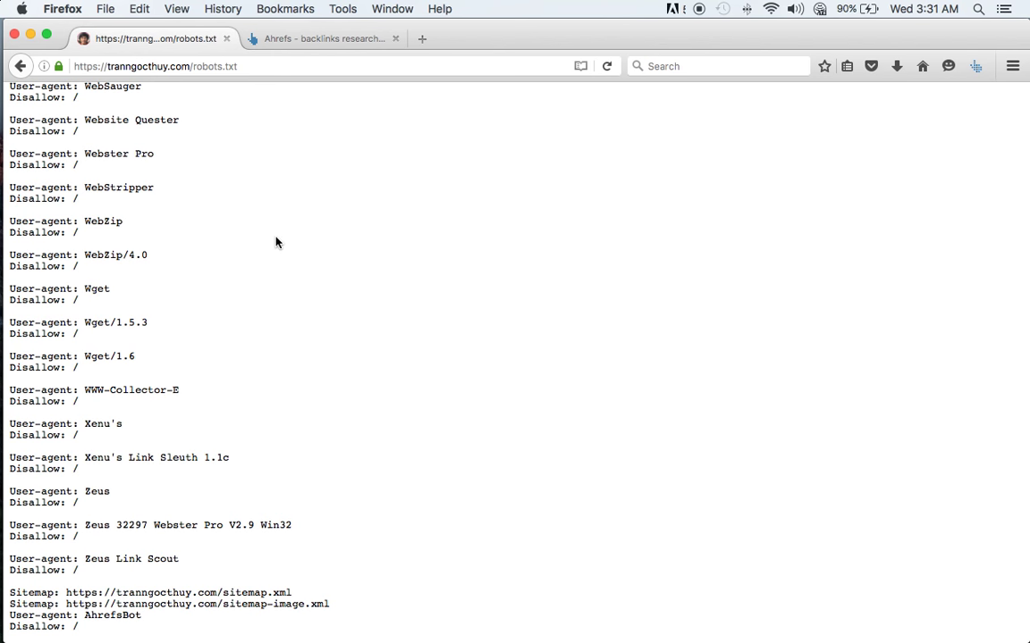
{"action": "scroll", "coordinate": [272, 238], "scroll_direction": "up", "scroll_amount": 20}
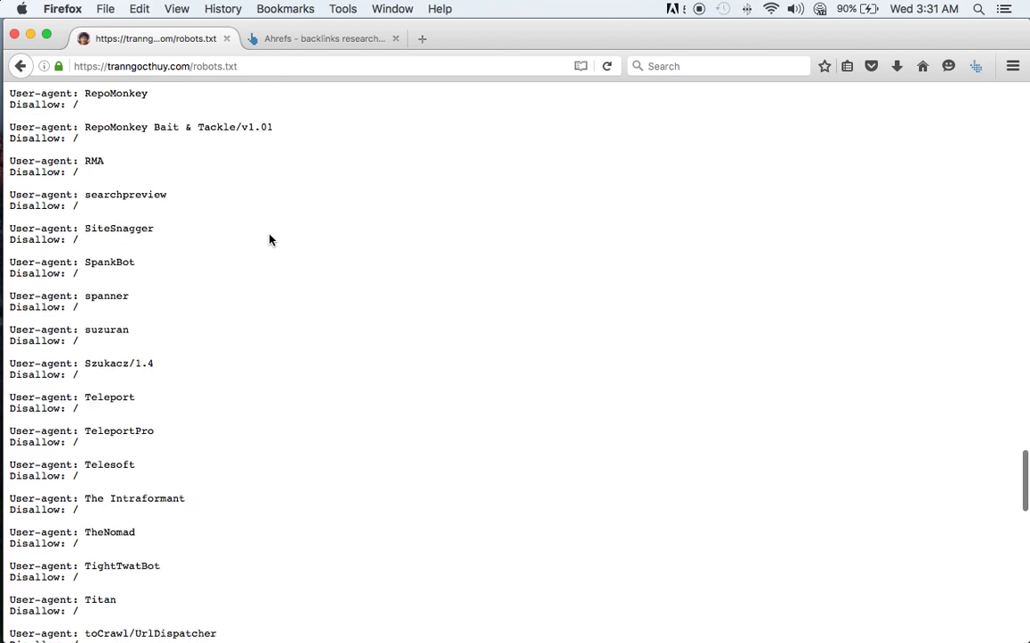
{"action": "left_click", "coordinate": [192, 68]}
{"action": "left_click", "coordinate": [336, 220]}
{"action": "key", "text": "super+s"}
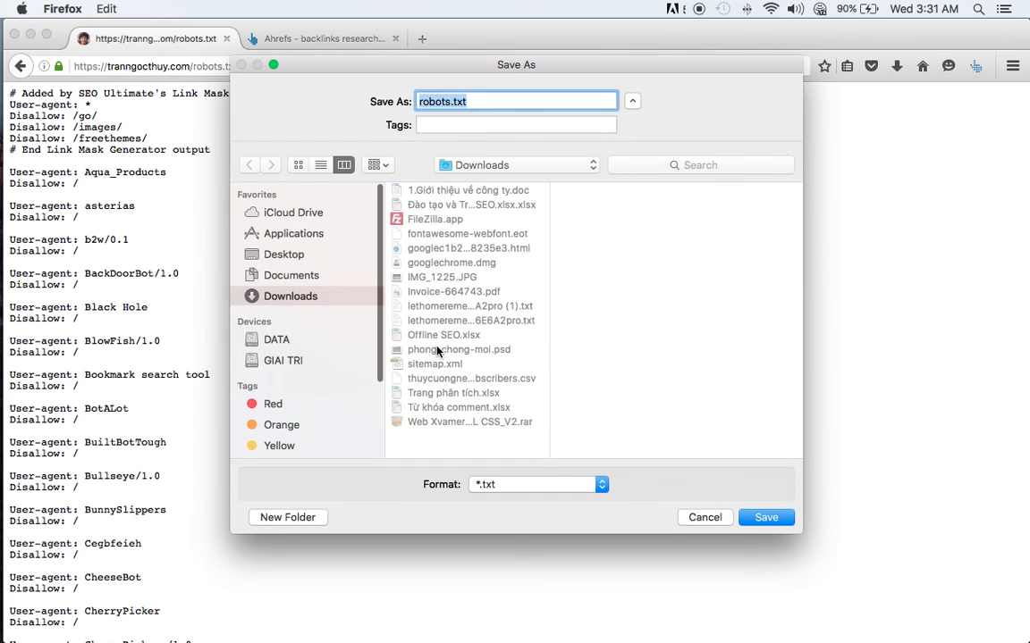
{"action": "left_click", "coordinate": [702, 516]}
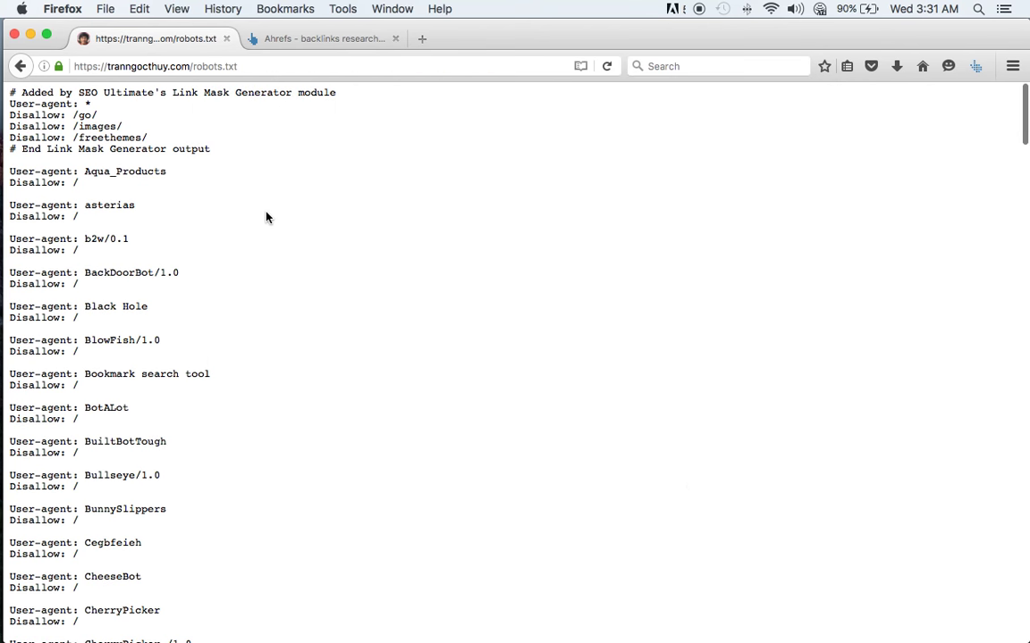
- Bring the SEO training Google Sheets file in Safari to the front from the Dock
{"action": "scroll", "coordinate": [266, 221], "scroll_direction": "down", "scroll_amount": 20}
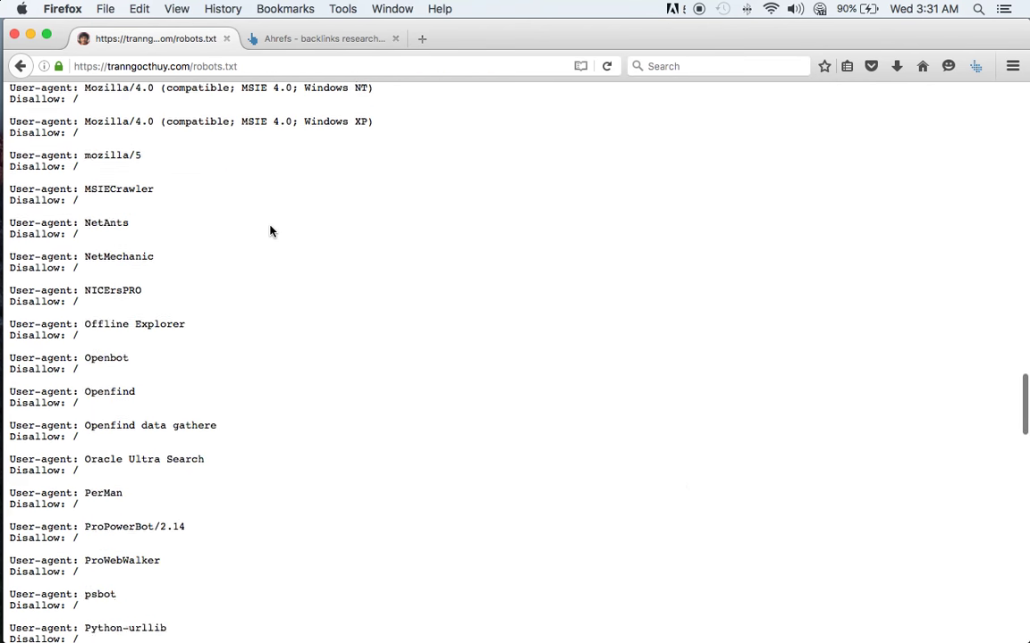
{"action": "left_click", "coordinate": [246, 590]}
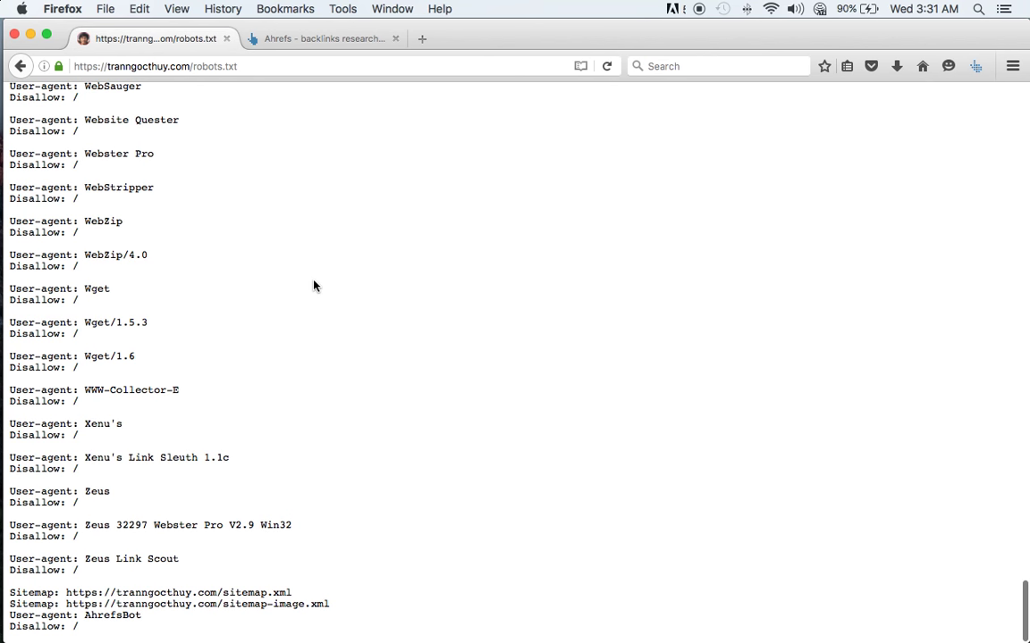
{"action": "mouse_move", "coordinate": [17, 514]}
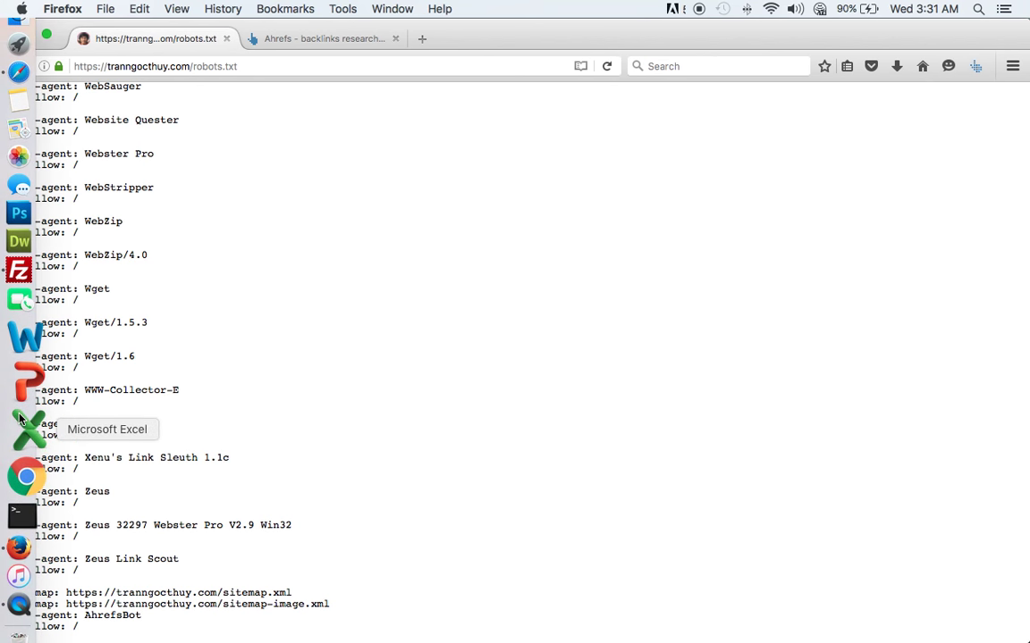
{"action": "left_click", "coordinate": [23, 108]}
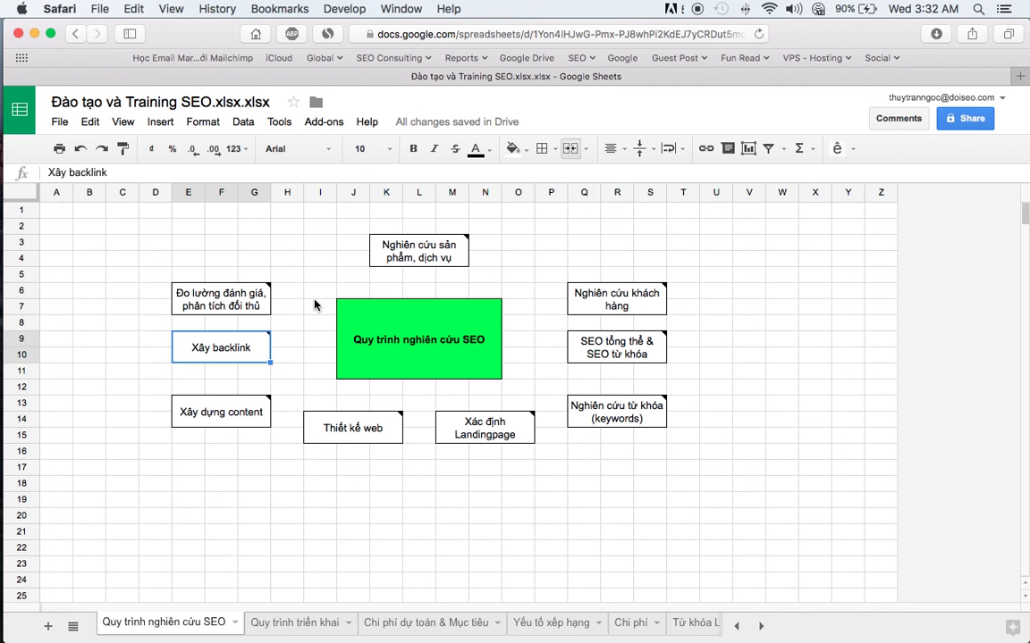
- Select the SEO research diagram range B2:V16, then view the Quy trình triển khai KPI flowchart
{"action": "left_click_drag", "start_coordinate": [106, 231], "coordinate": [755, 454]}
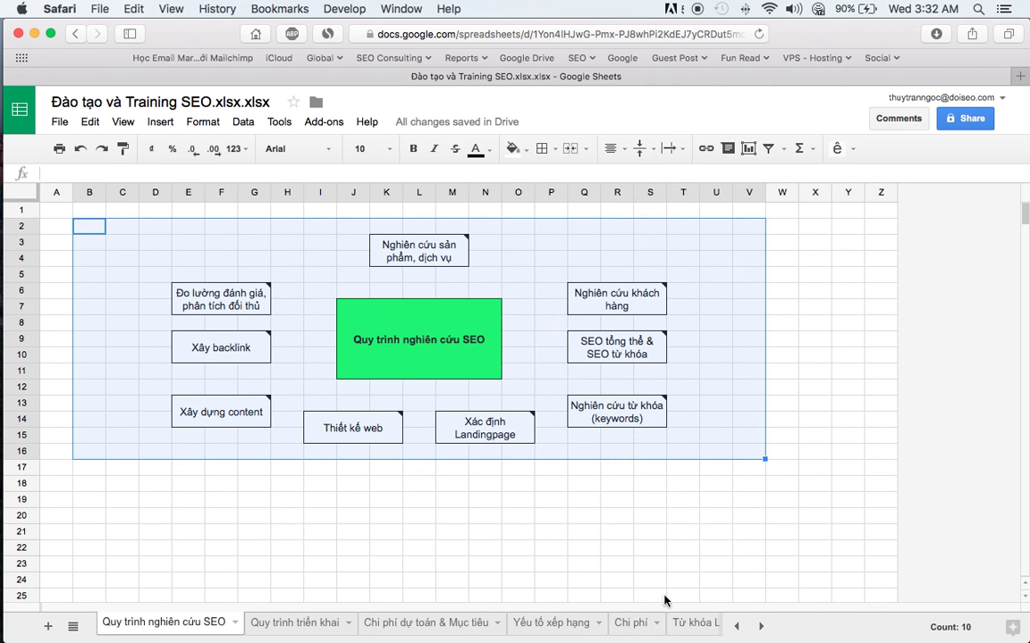
{"action": "left_click", "coordinate": [287, 623]}
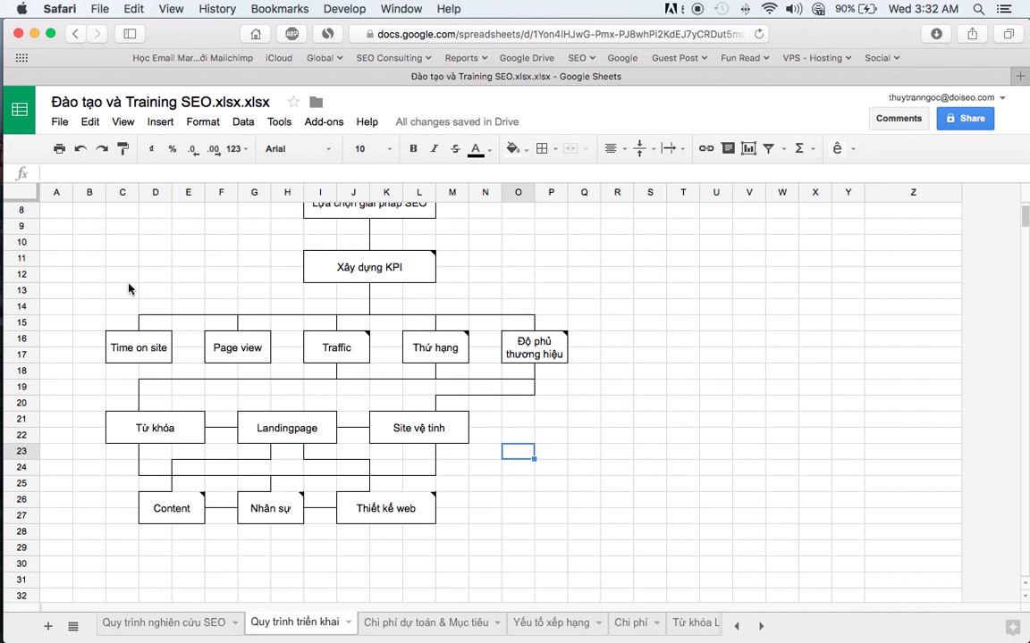
{"action": "left_click", "coordinate": [114, 256]}
{"action": "scroll", "coordinate": [112, 237], "scroll_direction": "up", "scroll_amount": 3}
{"action": "scroll", "coordinate": [112, 237], "scroll_direction": "down", "scroll_amount": 4}
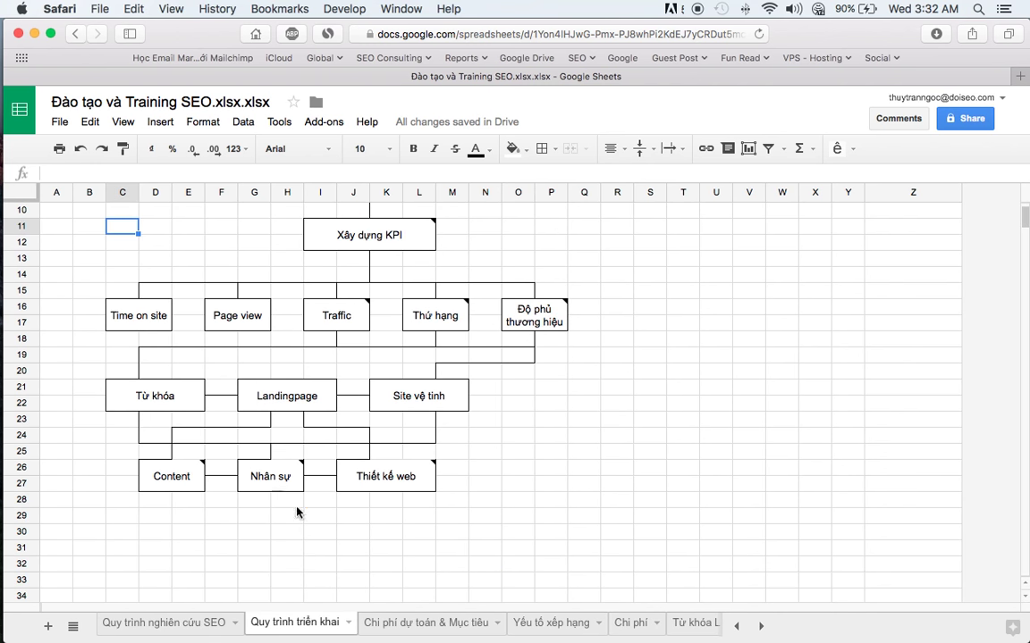
- Look over the Chi phí dự toán & Mục tiêu sheet, then copy cell C7 on the Chi phí sheet
{"action": "left_click", "coordinate": [421, 624]}
{"action": "scroll", "coordinate": [259, 375], "scroll_direction": "down", "scroll_amount": 5}
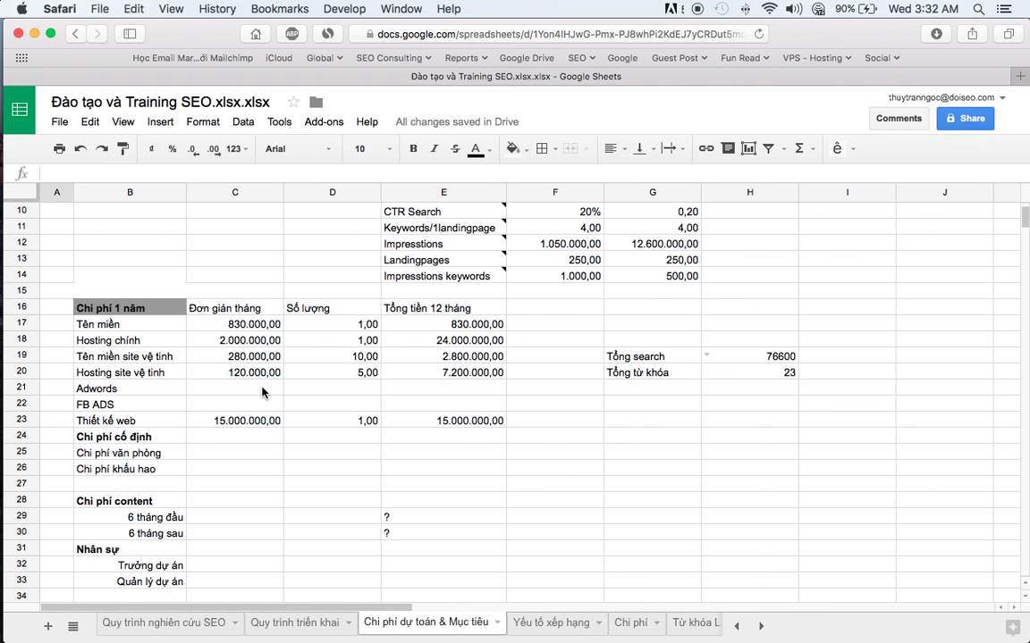
{"action": "scroll", "coordinate": [264, 391], "scroll_direction": "up", "scroll_amount": 1}
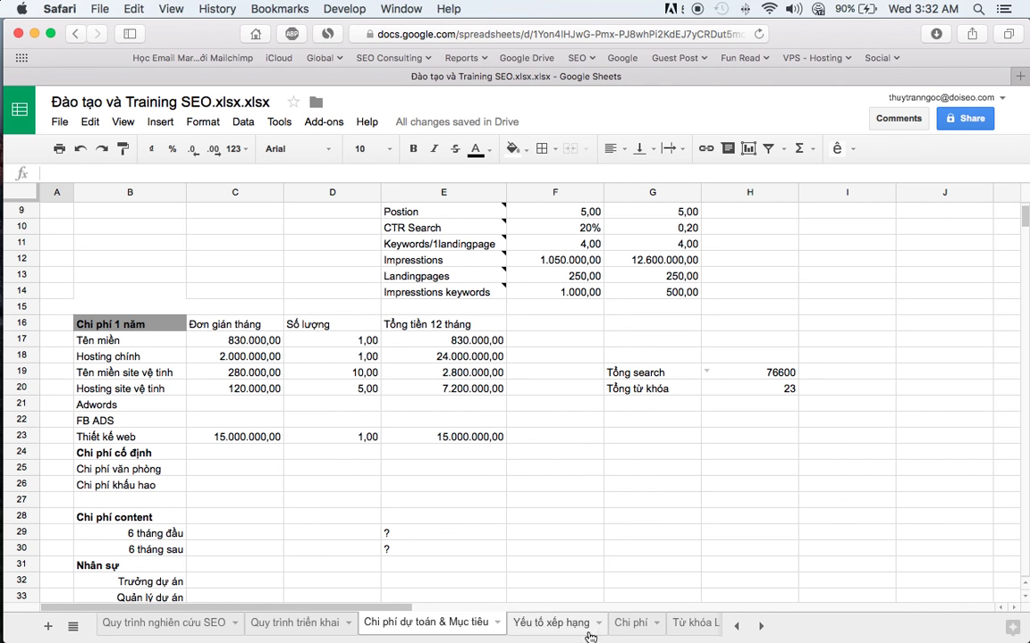
{"action": "left_click", "coordinate": [628, 622]}
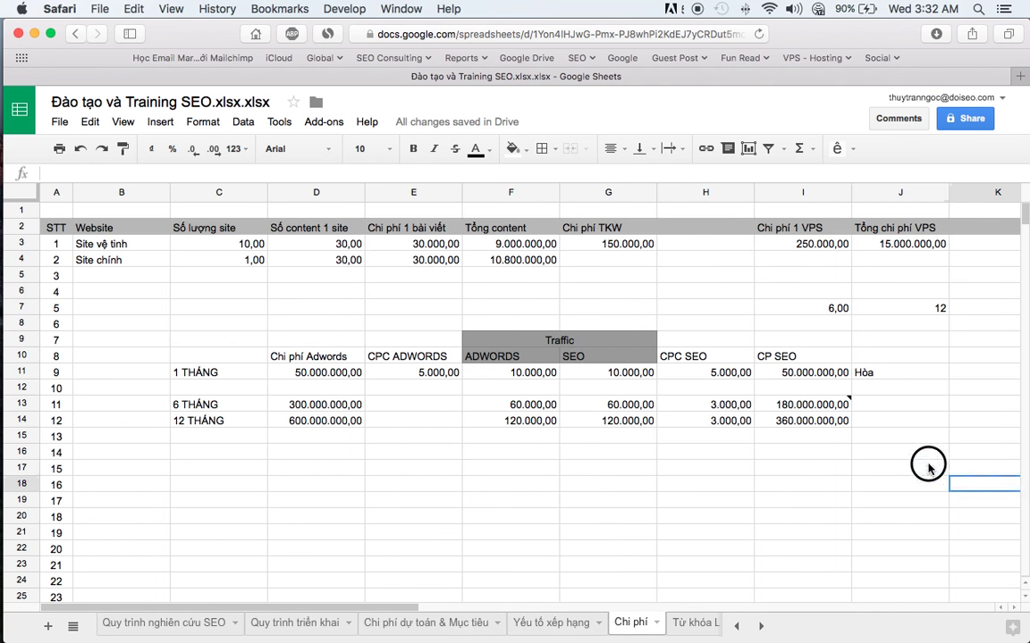
{"action": "left_click_drag", "start_coordinate": [929, 459], "coordinate": [202, 237]}
{"action": "left_click", "coordinate": [257, 299]}
{"action": "key", "text": "cmd+c"}
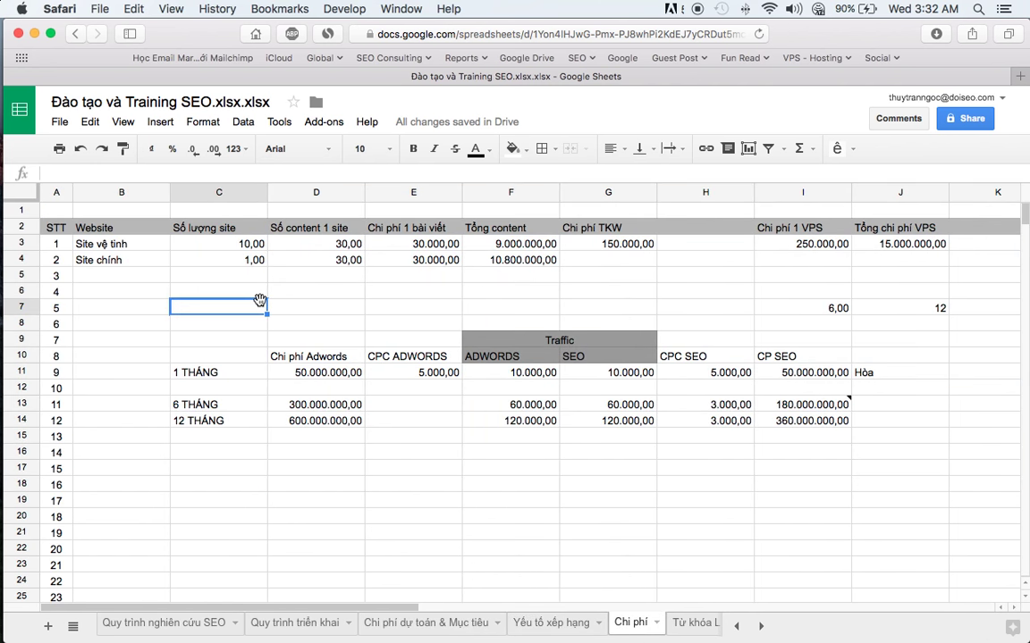
- Step through Quy trình nghiên cứu SEO, Quy trình triển khai, Yếu tố xếp hạng and Chi phí to Từ khóa Landingpage
{"action": "left_click", "coordinate": [179, 623]}
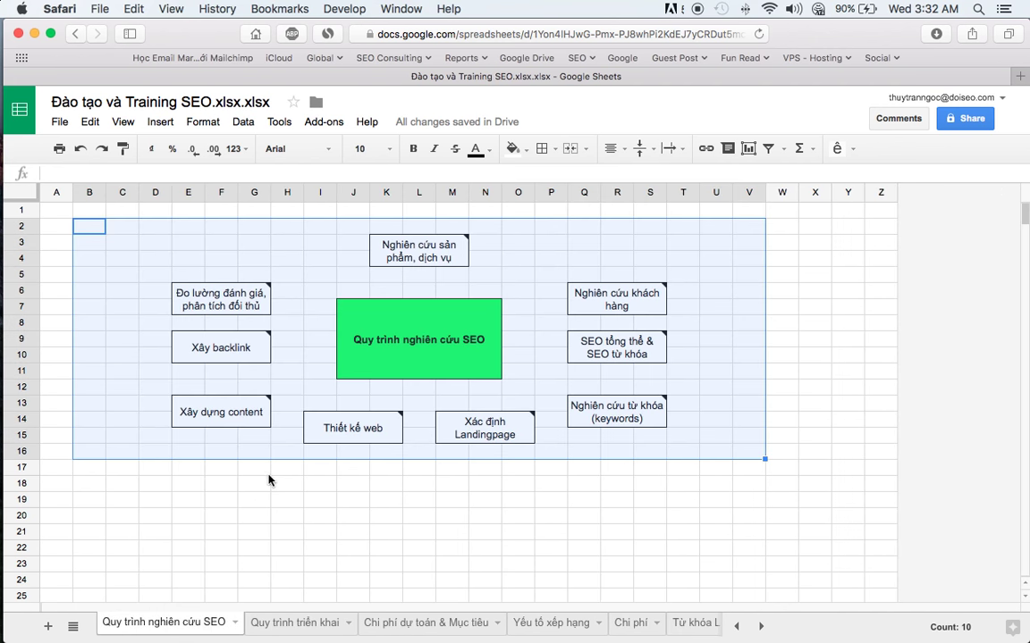
{"action": "left_click", "coordinate": [268, 498]}
{"action": "left_click", "coordinate": [299, 623]}
{"action": "left_click", "coordinate": [562, 623]}
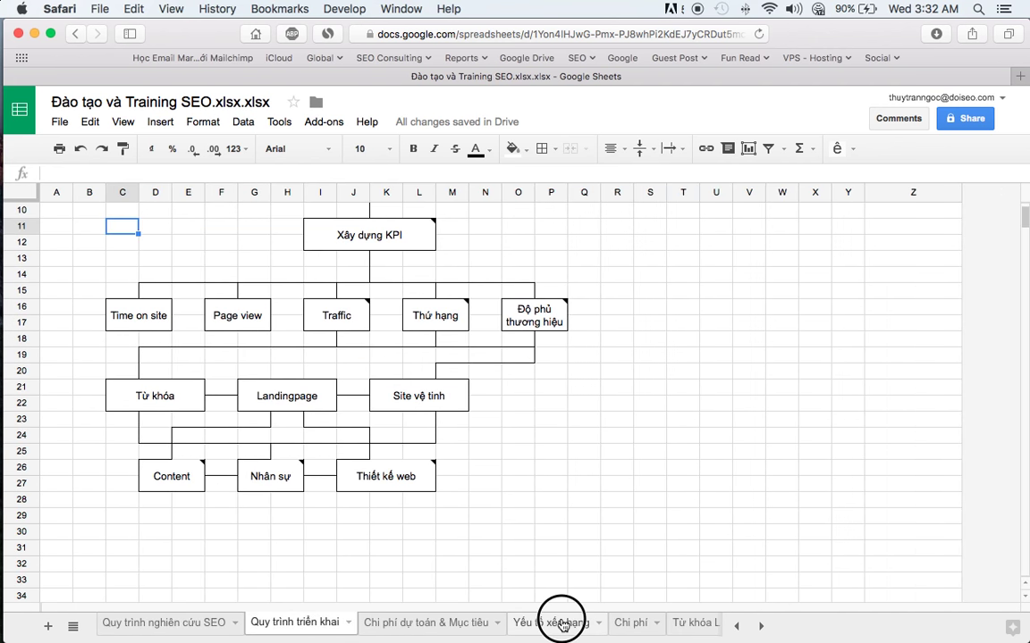
{"action": "left_click", "coordinate": [634, 623]}
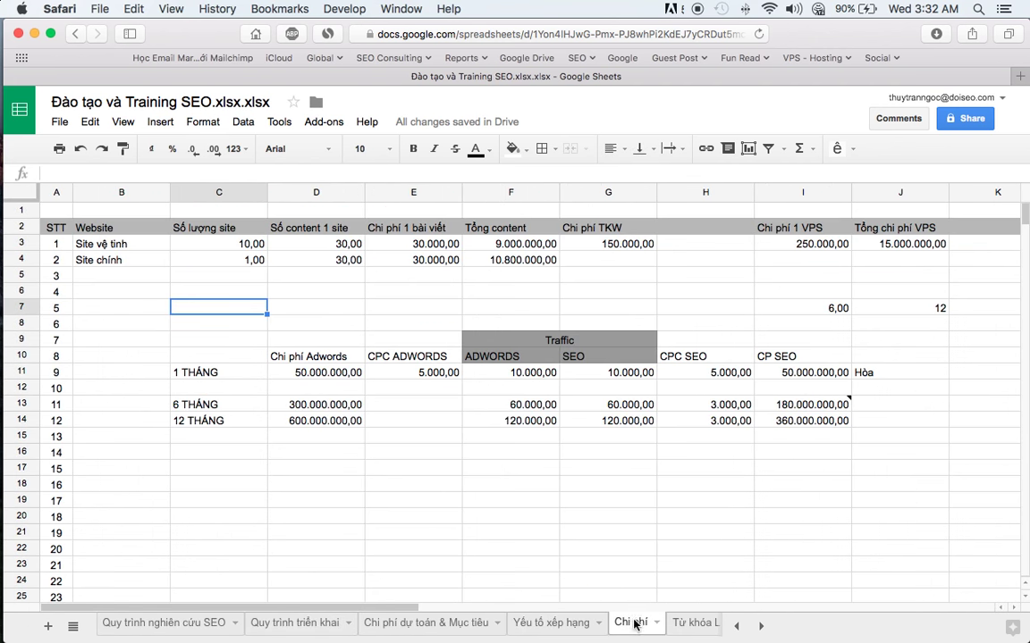
{"action": "left_click", "coordinate": [690, 623]}
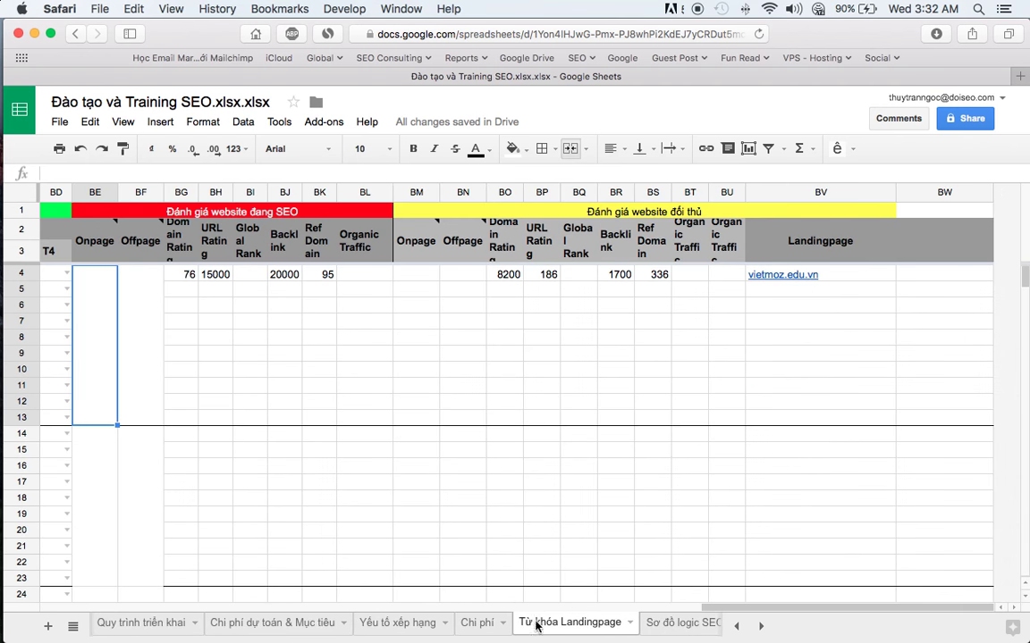
- On Quy trình triển khai, read the notes on the Traffic and Độ phủ thương hiệu boxes
{"action": "left_click", "coordinate": [140, 622]}
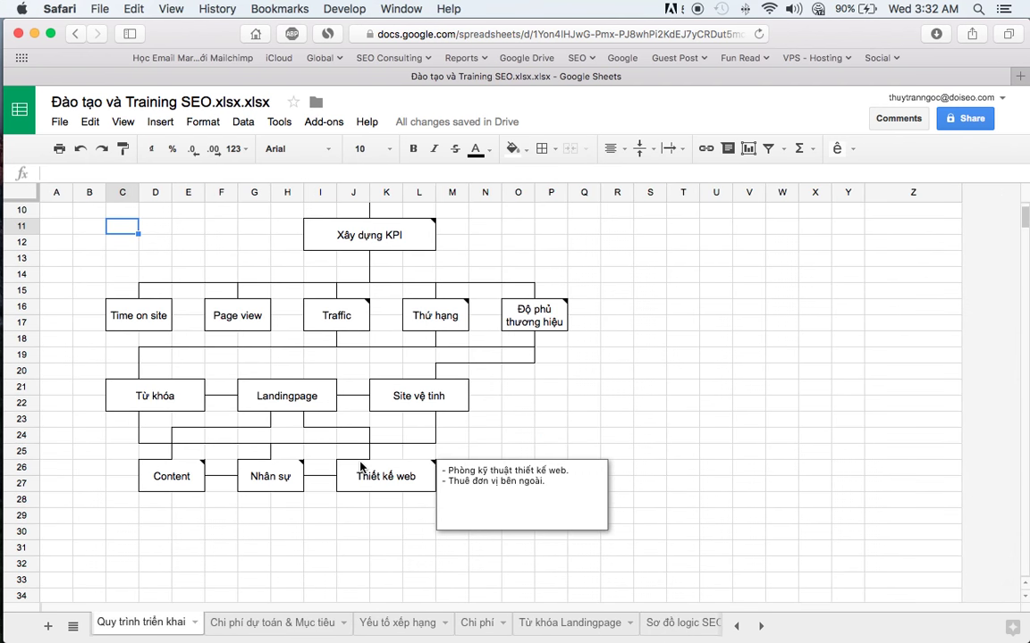
{"action": "left_click", "coordinate": [572, 403]}
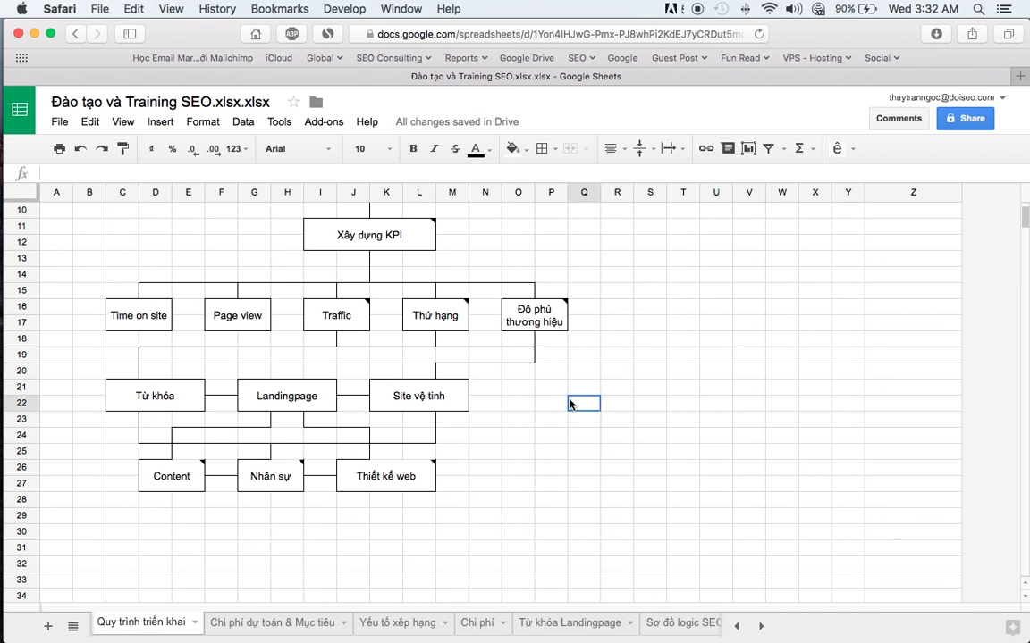
{"action": "left_click", "coordinate": [338, 317]}
{"action": "left_click", "coordinate": [629, 295]}
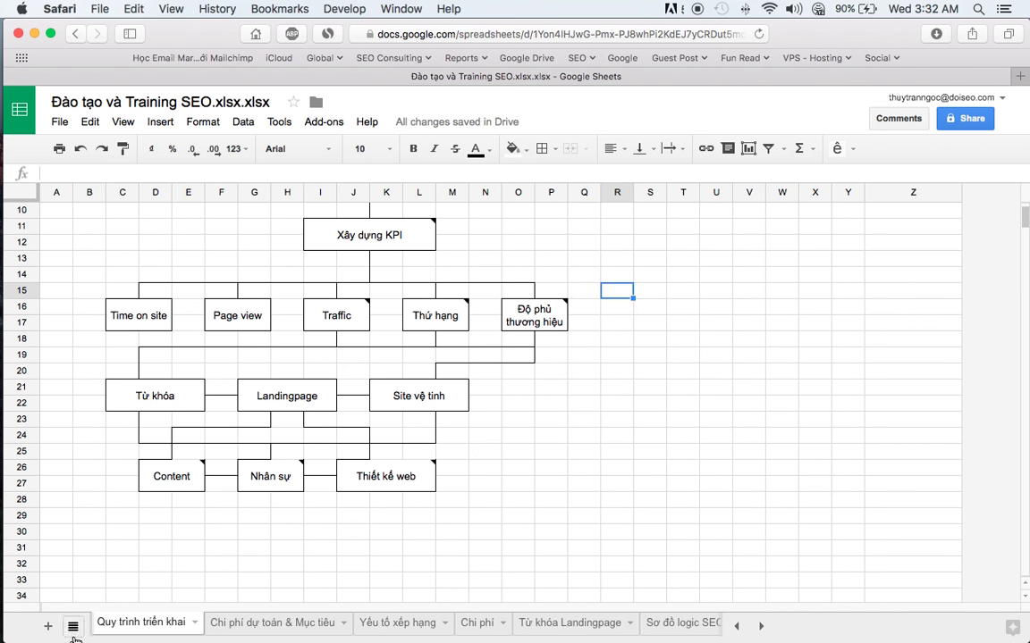
{"action": "left_click", "coordinate": [563, 322]}
{"action": "left_click", "coordinate": [655, 460]}
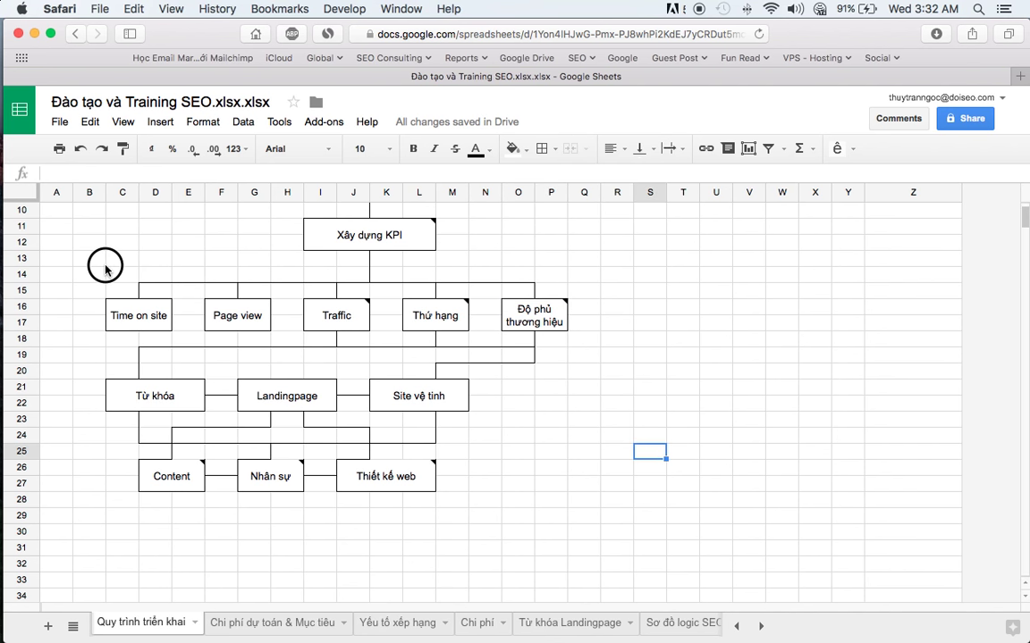
- Select the band holding the five metric boxes, then clear the selection
{"action": "left_click_drag", "start_coordinate": [101, 259], "coordinate": [283, 332]}
{"action": "left_click_drag", "start_coordinate": [657, 341], "coordinate": [138, 294]}
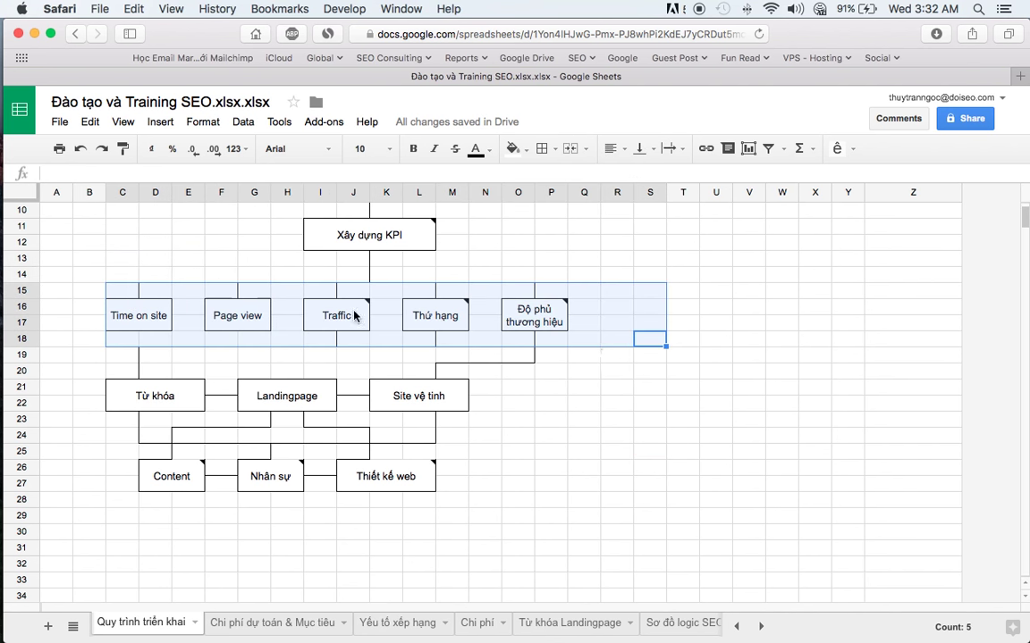
{"action": "left_click", "coordinate": [645, 390]}
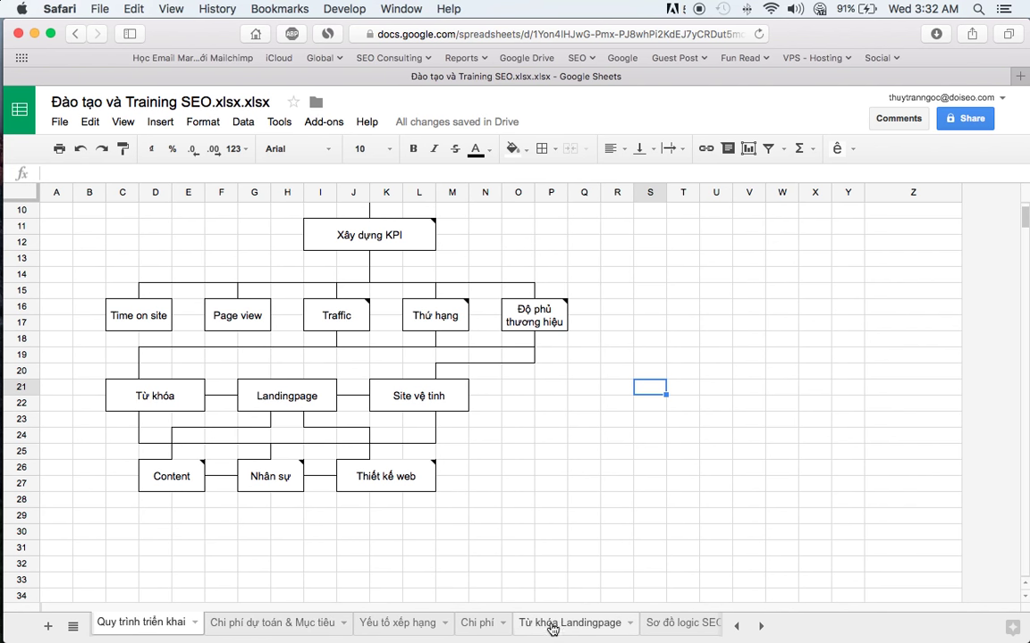
- Switch to Firefox and load the site's home page by removing /robots.txt from the address
{"action": "key", "text": "super+Tab"}
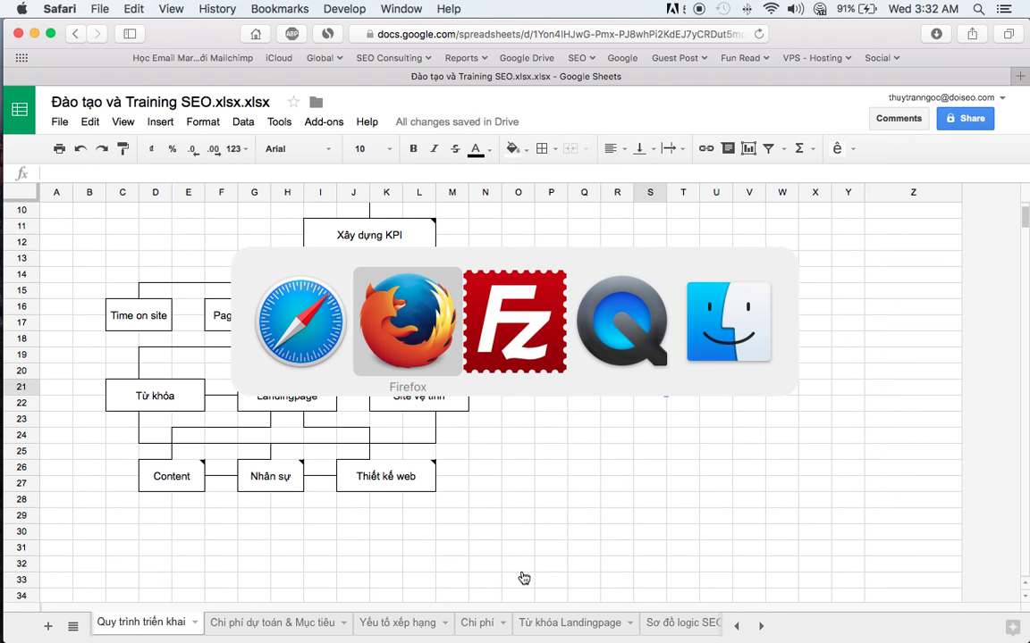
{"action": "key", "text": "super+Tab"}
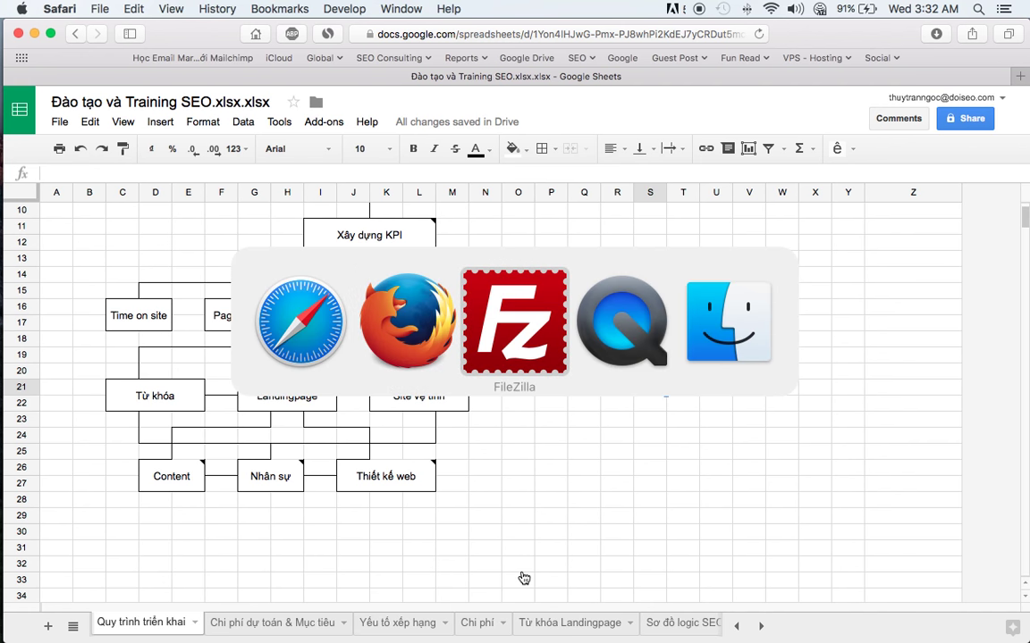
{"action": "left_click", "coordinate": [399, 317]}
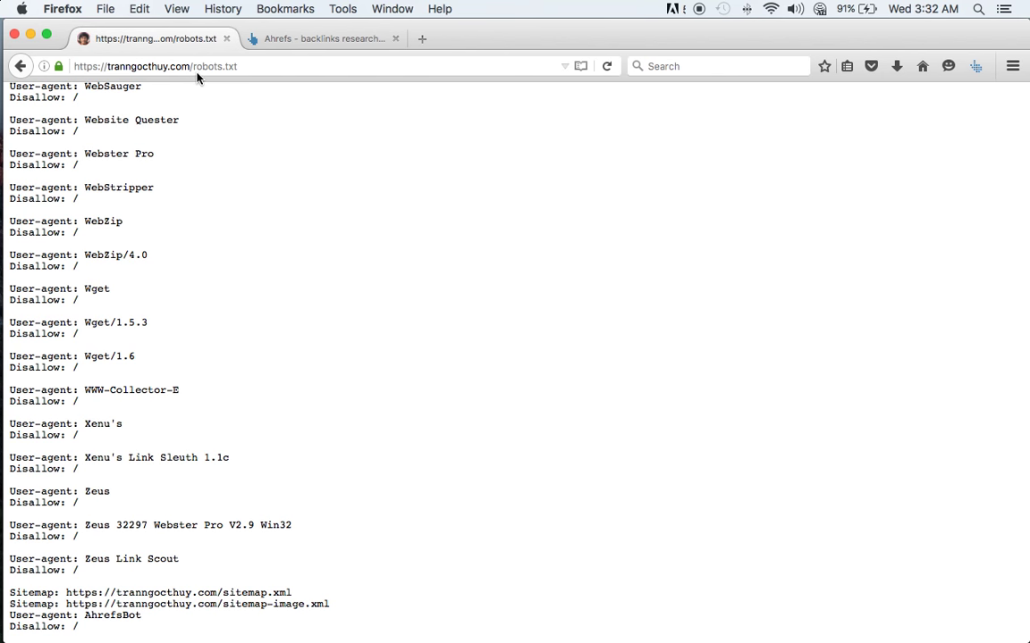
{"action": "left_click_drag", "start_coordinate": [195, 65], "coordinate": [299, 81]}
{"action": "key", "text": "BackSpace"}
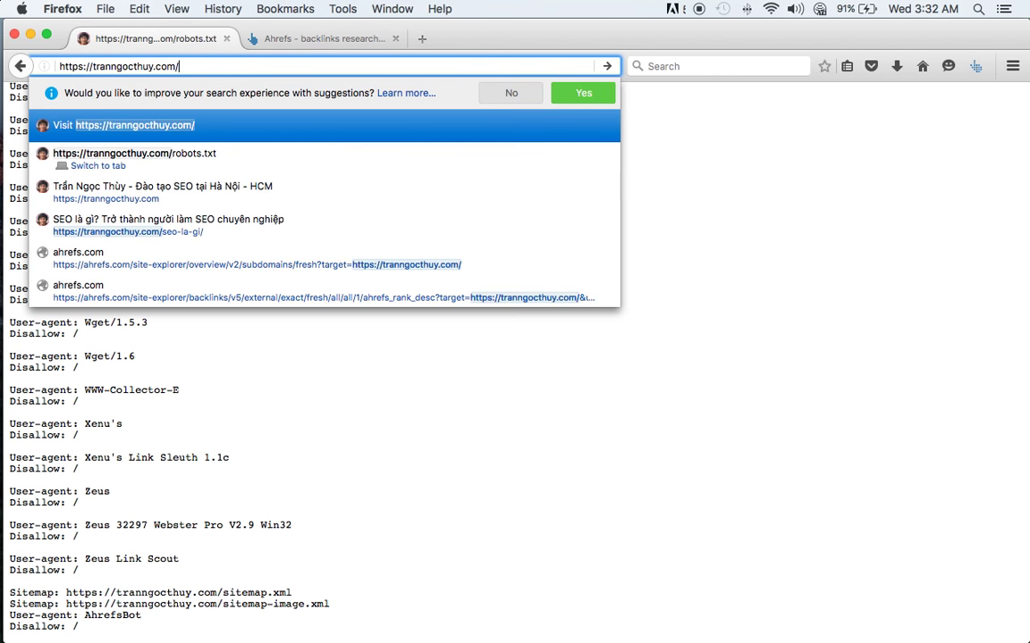
{"action": "key", "text": "BackSpace"}
{"action": "key", "text": "Return"}
- Open the Thuật ngữ SEO page from the footer and highlight the signup popup's first bullet
{"action": "scroll", "coordinate": [306, 223], "scroll_direction": "down", "scroll_amount": 20}
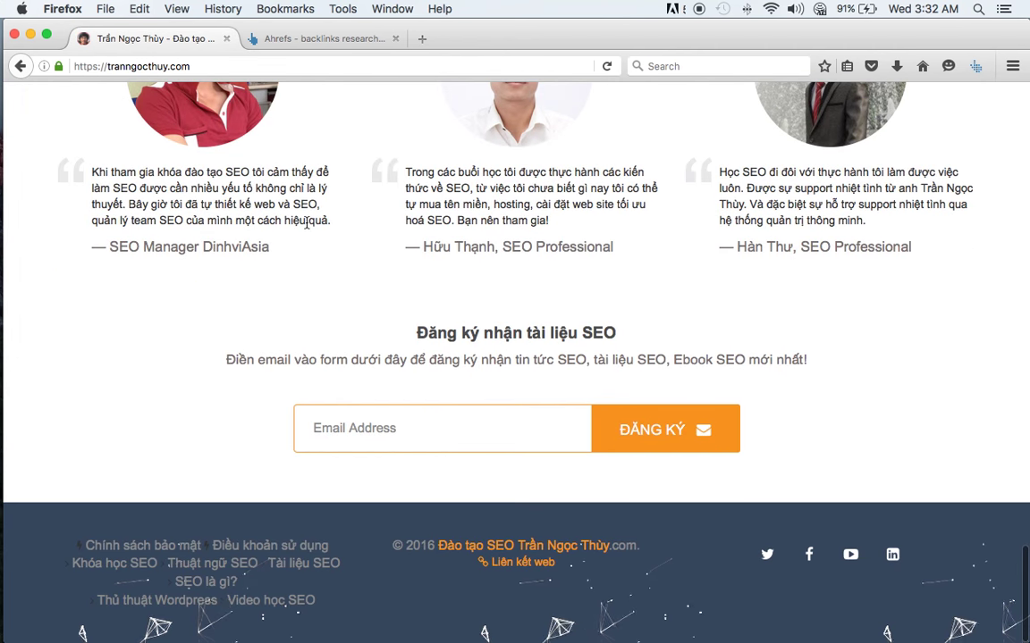
{"action": "left_click", "coordinate": [212, 563]}
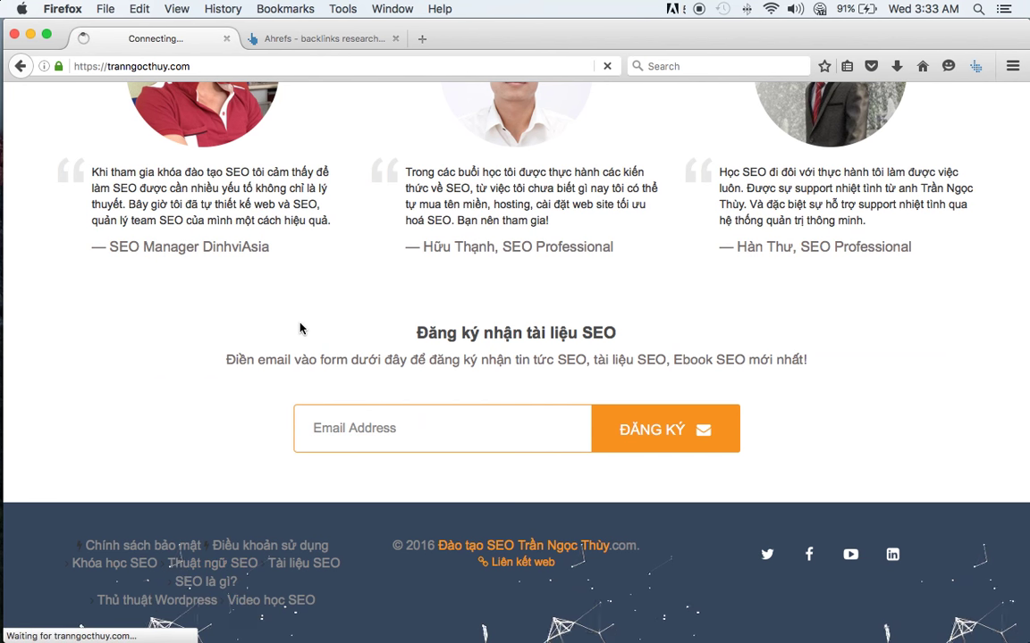
{"action": "scroll", "coordinate": [300, 328], "scroll_direction": "down", "scroll_amount": 10}
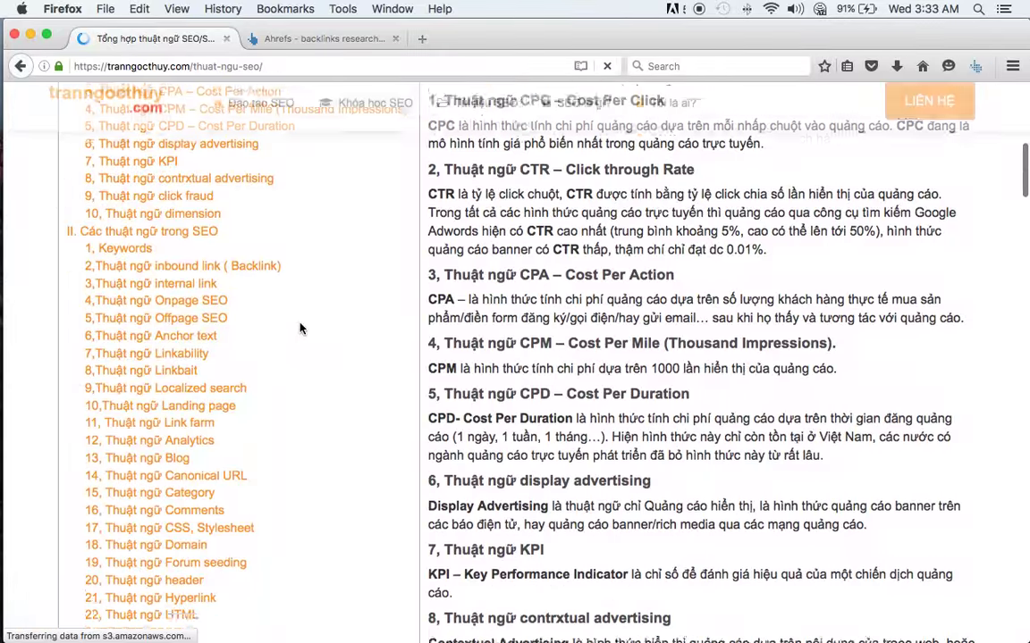
{"action": "scroll", "coordinate": [301, 328], "scroll_direction": "down", "scroll_amount": 5}
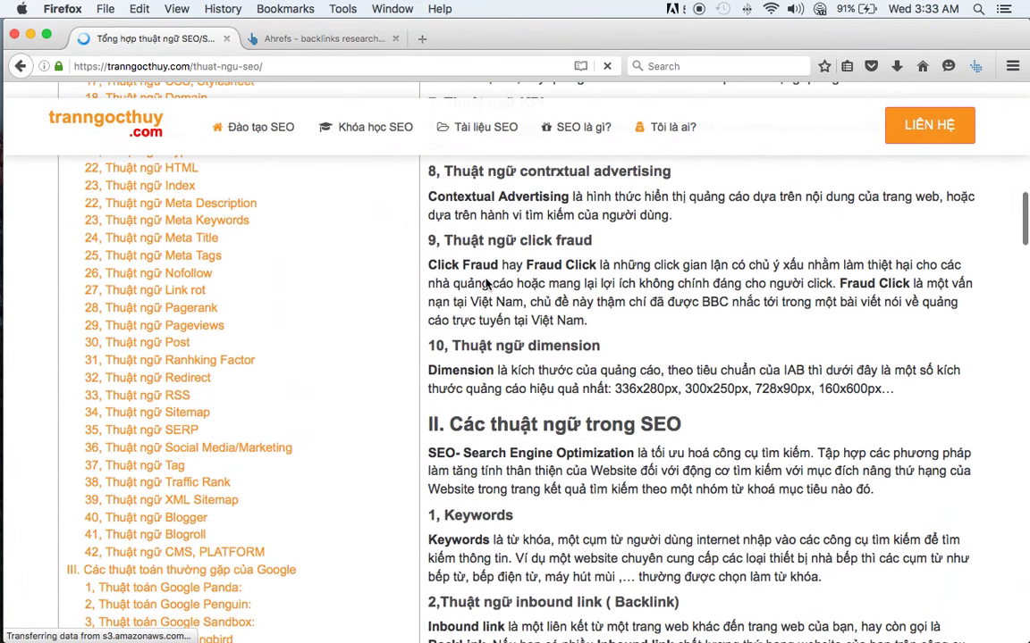
{"action": "scroll", "coordinate": [487, 282], "scroll_direction": "up", "scroll_amount": 4}
{"action": "scroll", "coordinate": [488, 282], "scroll_direction": "up", "scroll_amount": 6}
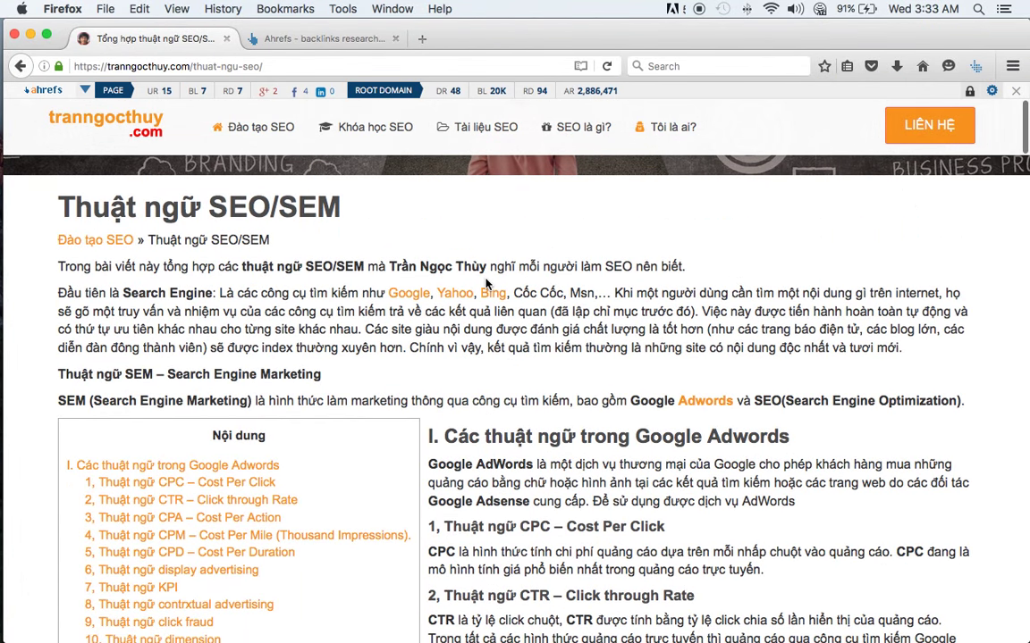
{"action": "scroll", "coordinate": [487, 283], "scroll_direction": "down", "scroll_amount": 15}
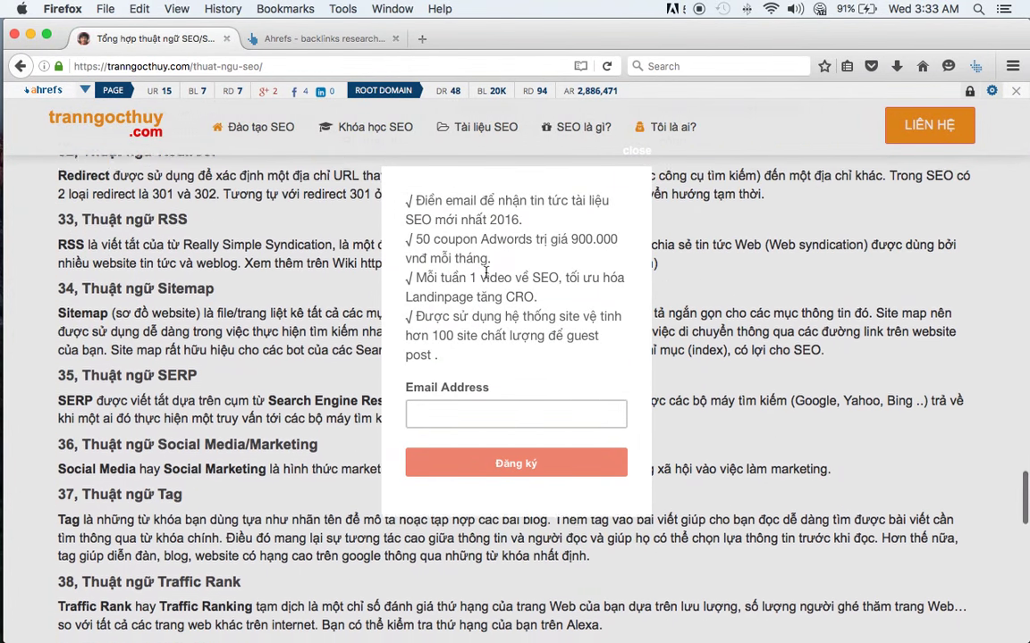
{"action": "scroll", "coordinate": [487, 272], "scroll_direction": "down", "scroll_amount": 1}
{"action": "left_click_drag", "start_coordinate": [393, 181], "coordinate": [615, 390]}
{"action": "left_click", "coordinate": [480, 214]}
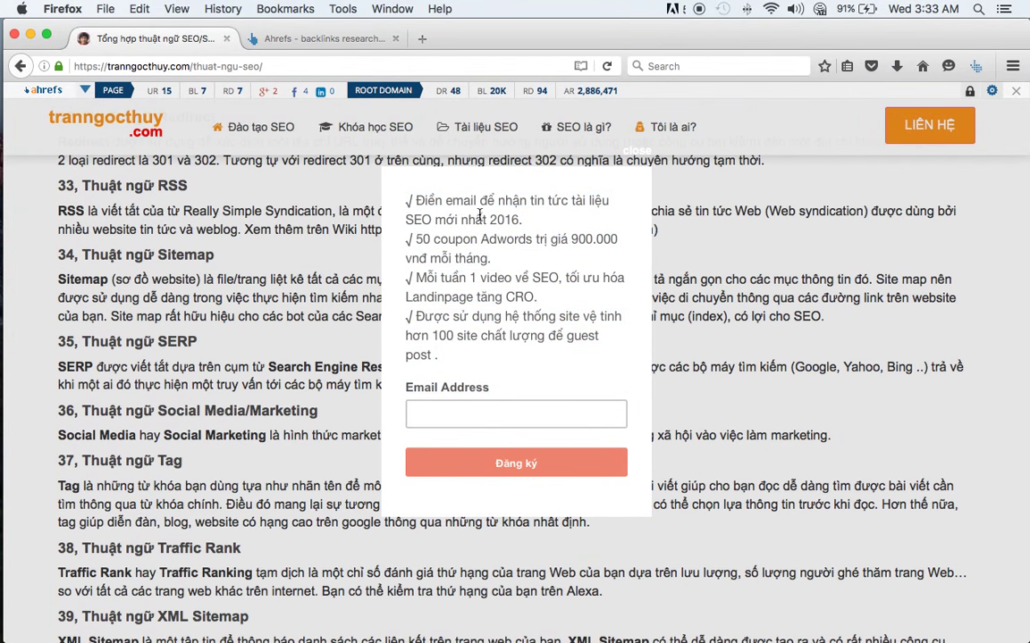
{"action": "left_click_drag", "start_coordinate": [419, 198], "coordinate": [547, 229]}
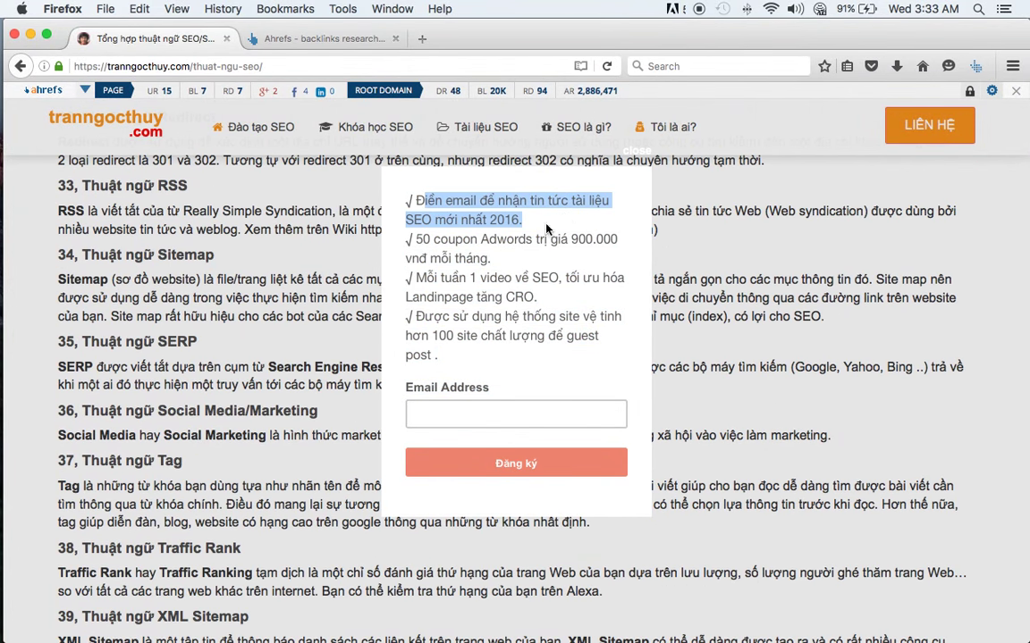
- Read the popup's coupon, weekly-video and satellite-site bullets, then close the email signup popup
{"action": "triple_click", "coordinate": [458, 245]}
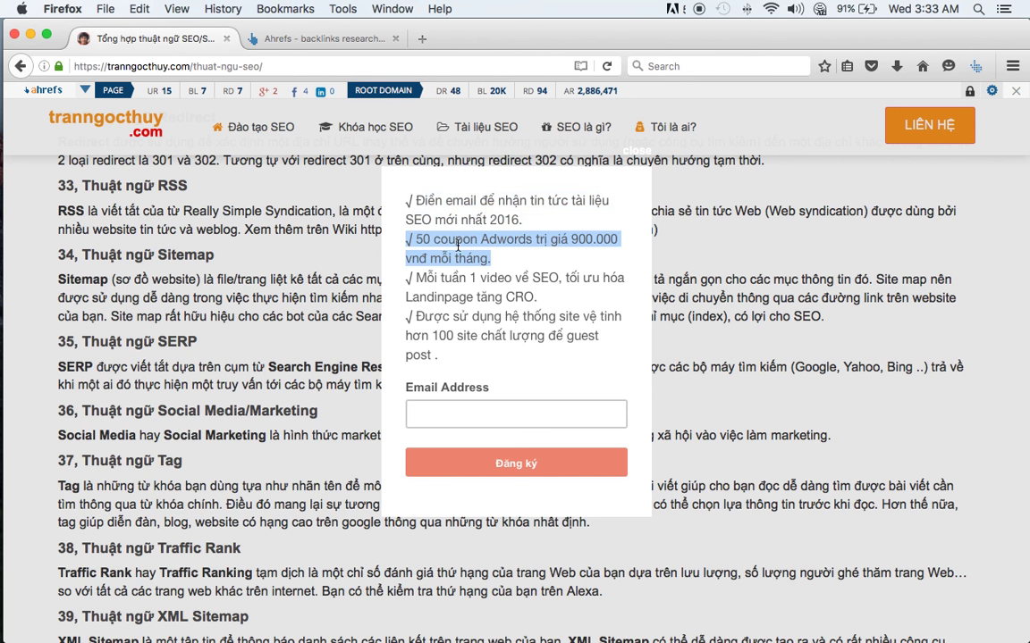
{"action": "triple_click", "coordinate": [420, 295]}
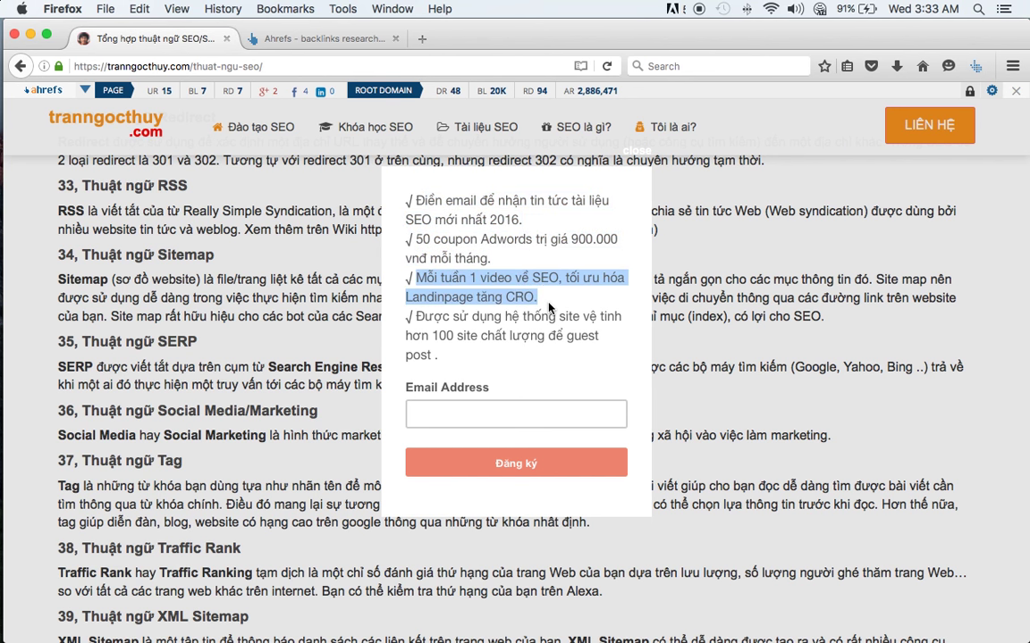
{"action": "left_click", "coordinate": [535, 295]}
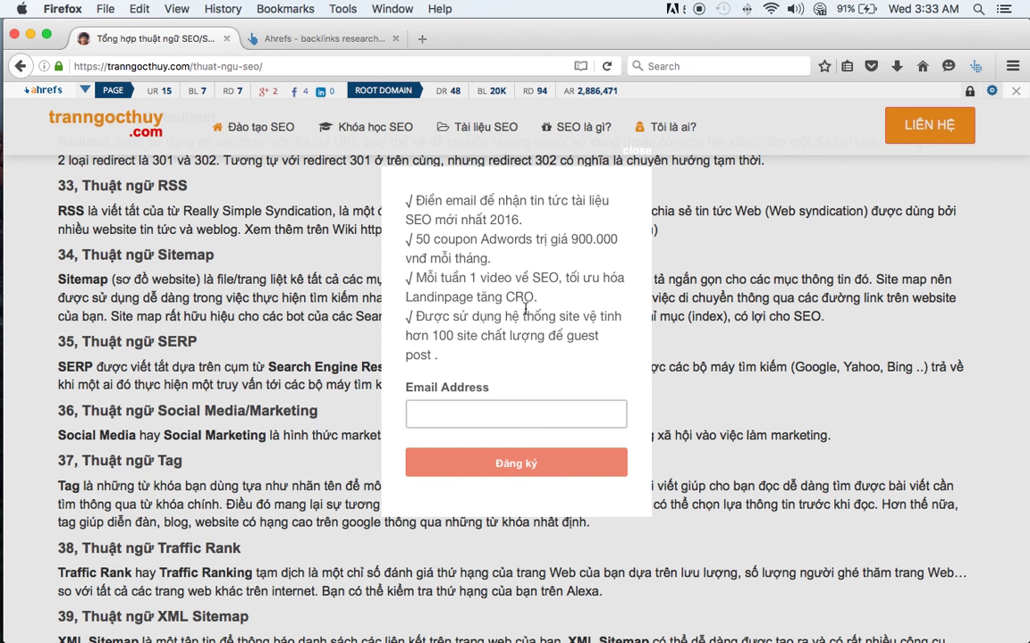
{"action": "left_click_drag", "start_coordinate": [451, 314], "coordinate": [564, 337]}
{"action": "triple_click", "coordinate": [464, 254]}
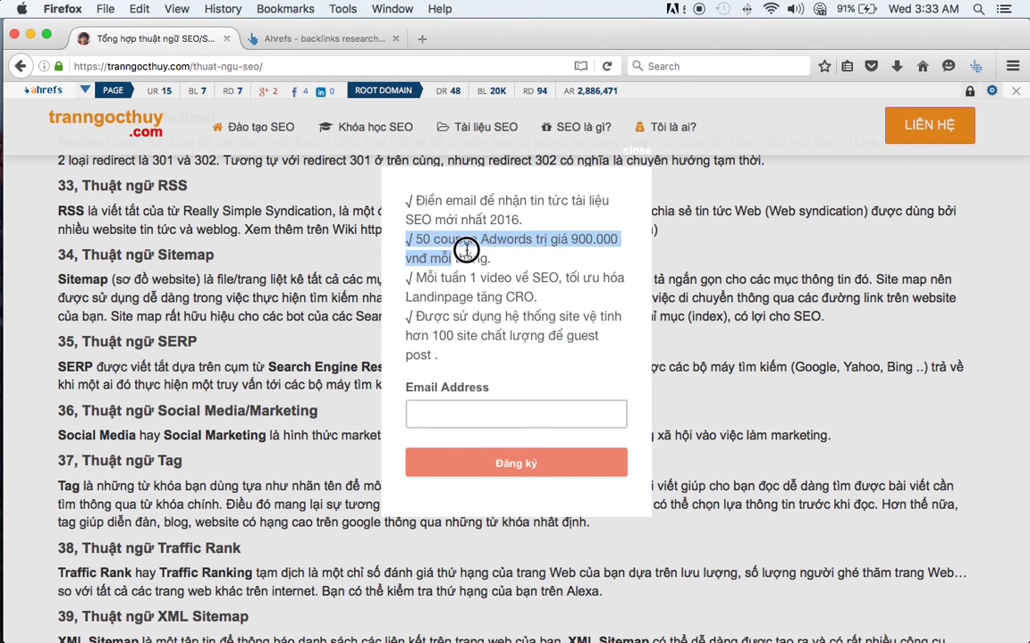
{"action": "left_click", "coordinate": [509, 260]}
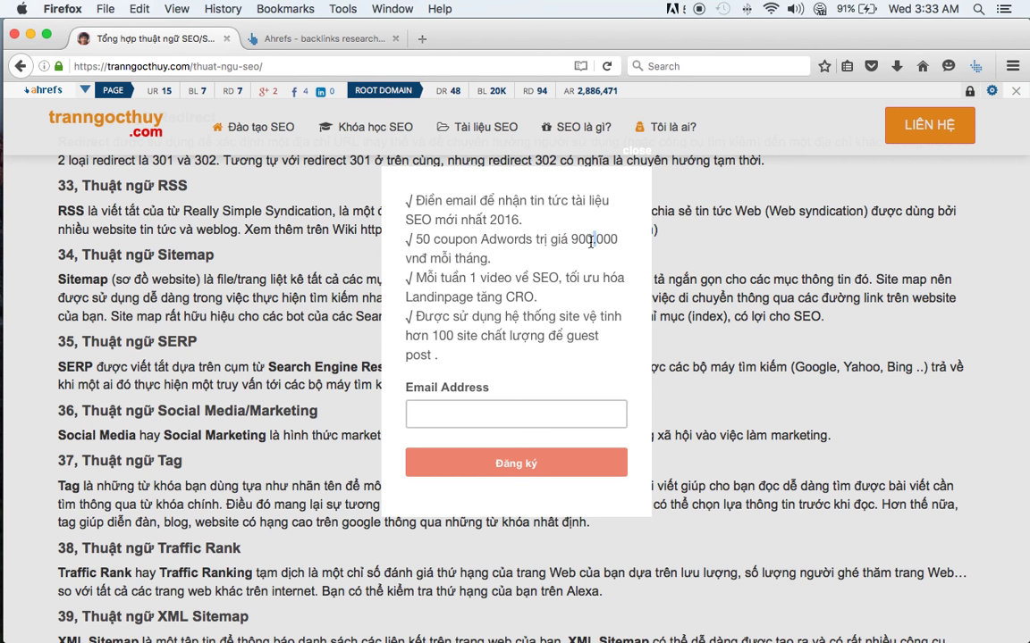
{"action": "left_click_drag", "start_coordinate": [491, 259], "coordinate": [409, 243]}
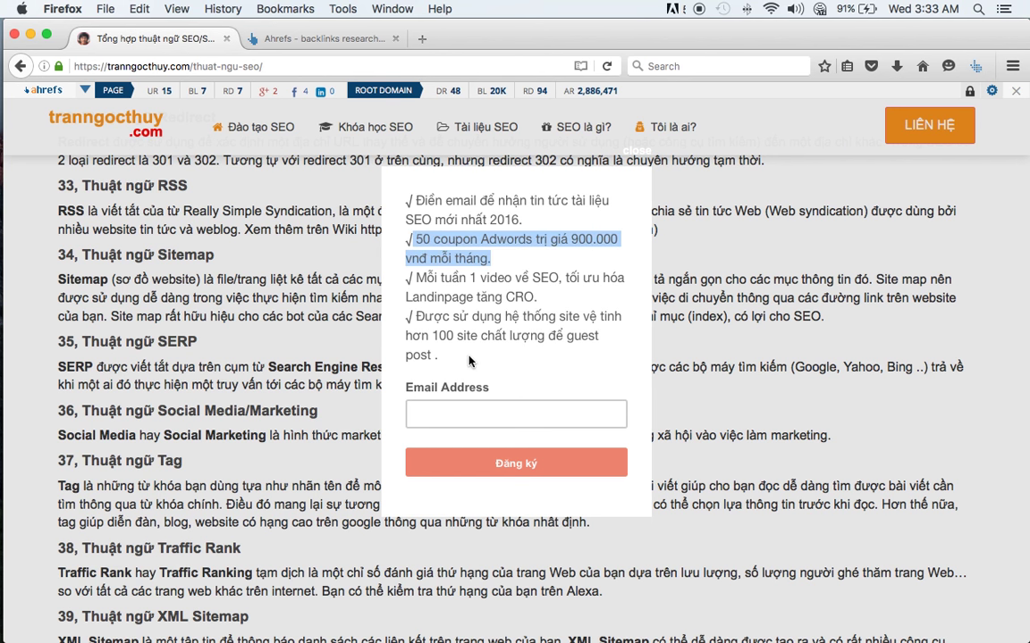
{"action": "left_click_drag", "start_coordinate": [440, 356], "coordinate": [445, 355]}
{"action": "left_click", "coordinate": [423, 316]}
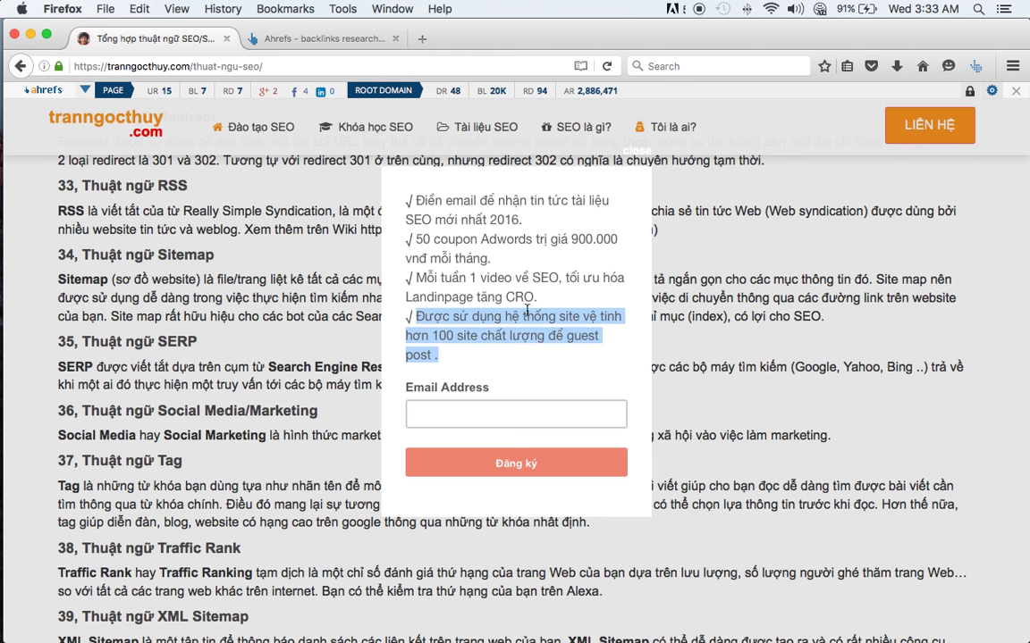
{"action": "left_click", "coordinate": [635, 158]}
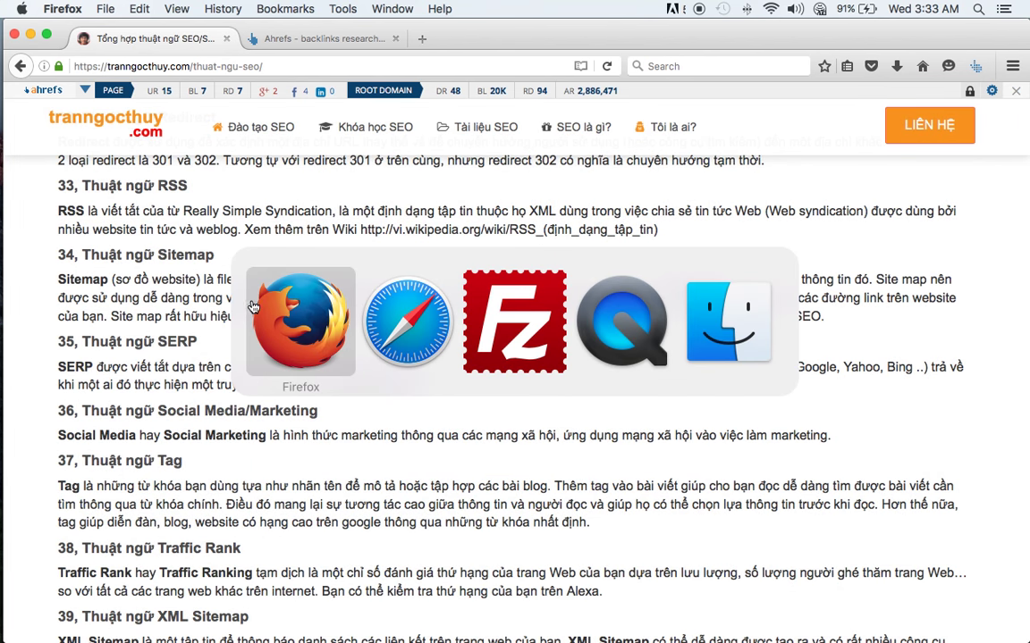
- Scroll the glossary down to its Google algorithms section, then Cmd+Tab back to Google Sheets
{"action": "left_click", "coordinate": [300, 314]}
{"action": "key", "text": "super+Tab"}
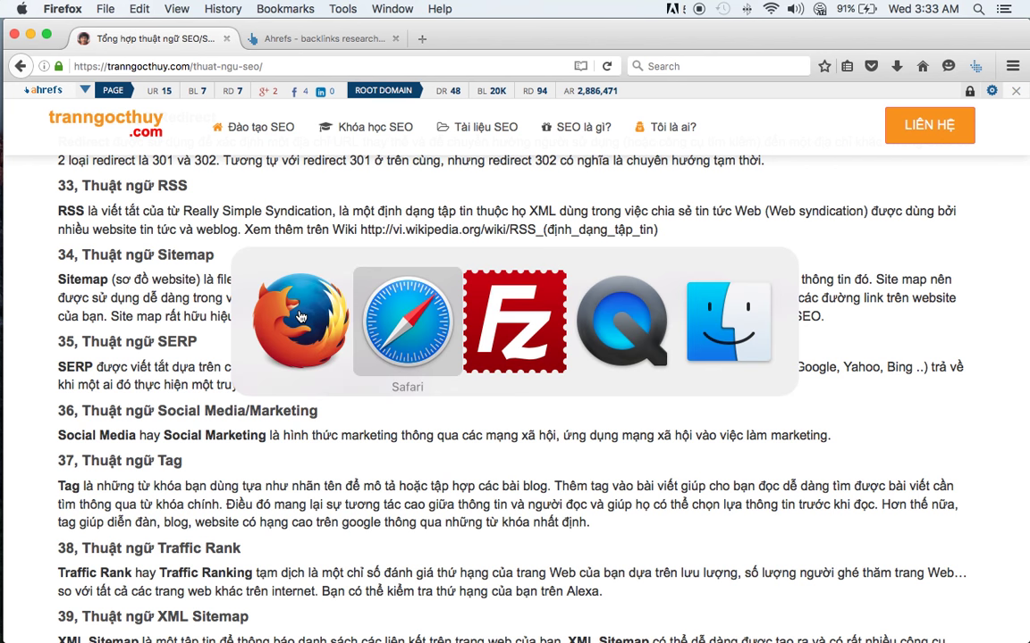
{"action": "key", "text": "super+Tab"}
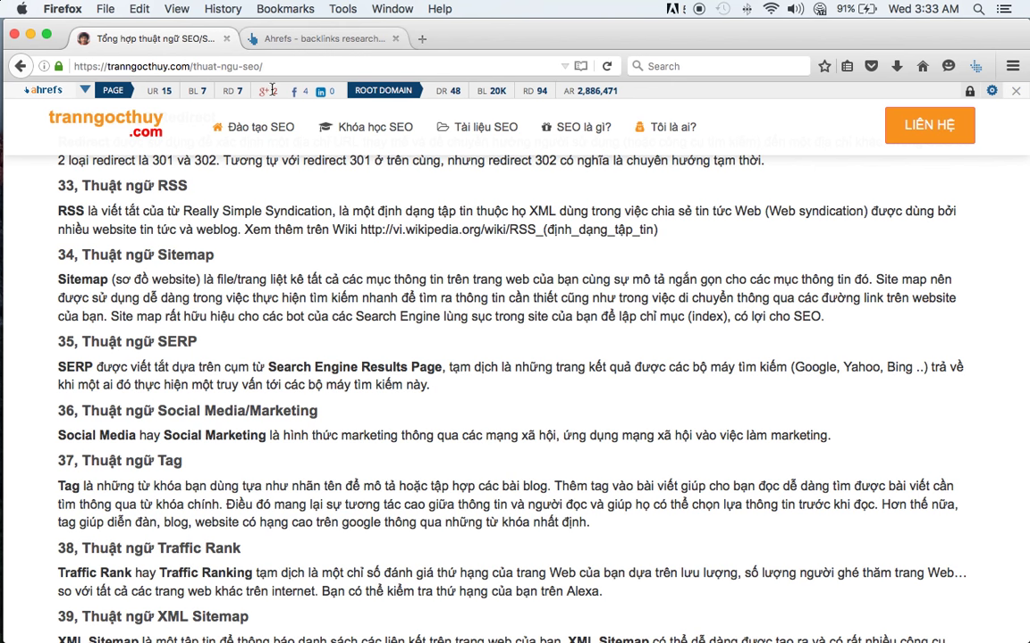
{"action": "scroll", "coordinate": [269, 224], "scroll_direction": "down", "scroll_amount": 8}
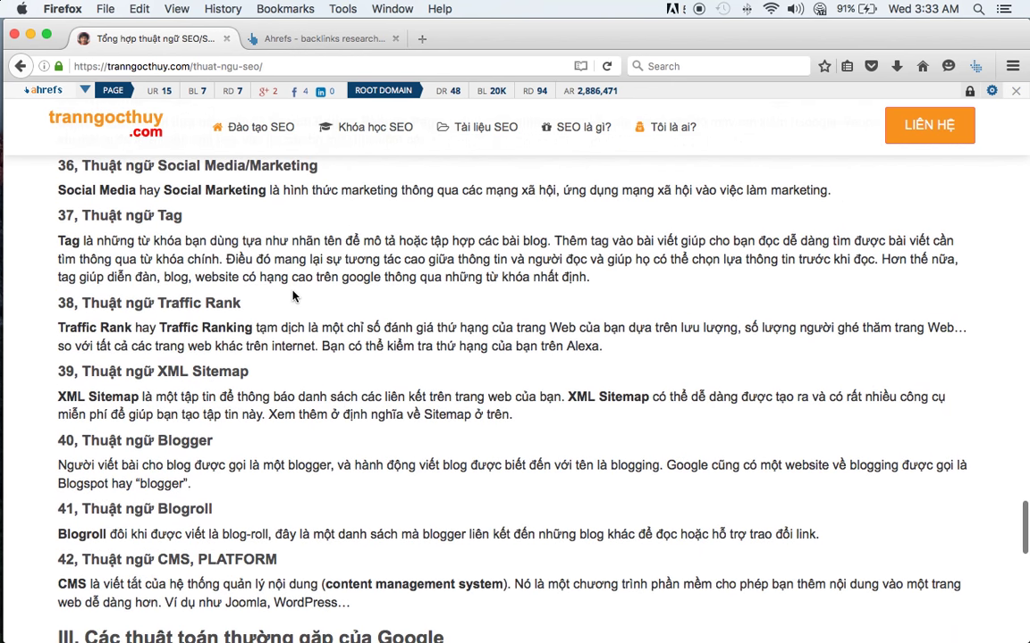
{"action": "scroll", "coordinate": [292, 297], "scroll_direction": "down", "scroll_amount": 6}
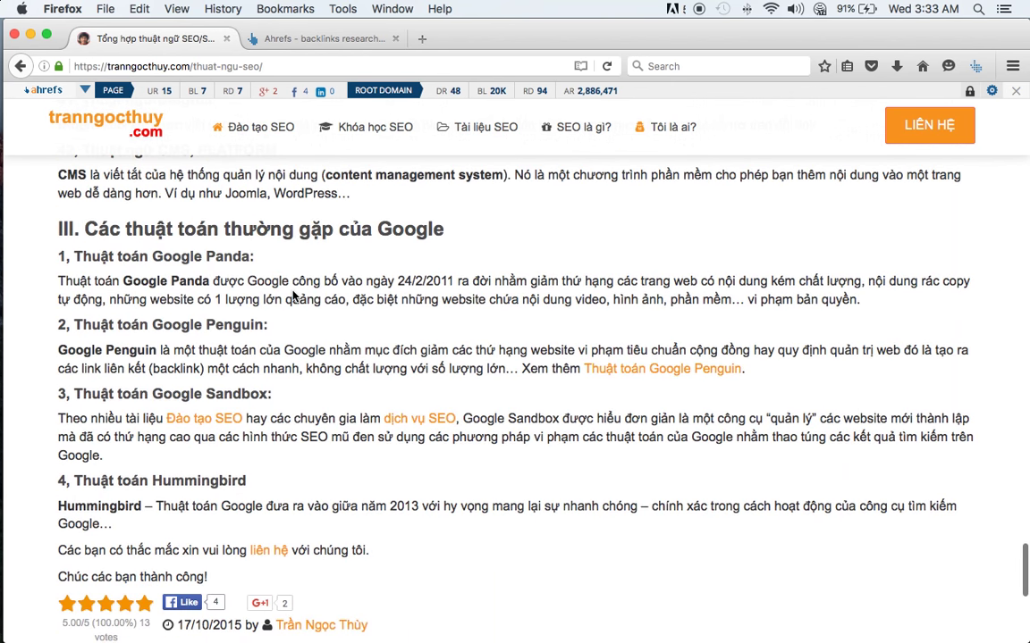
{"action": "key", "text": "super+Tab"}
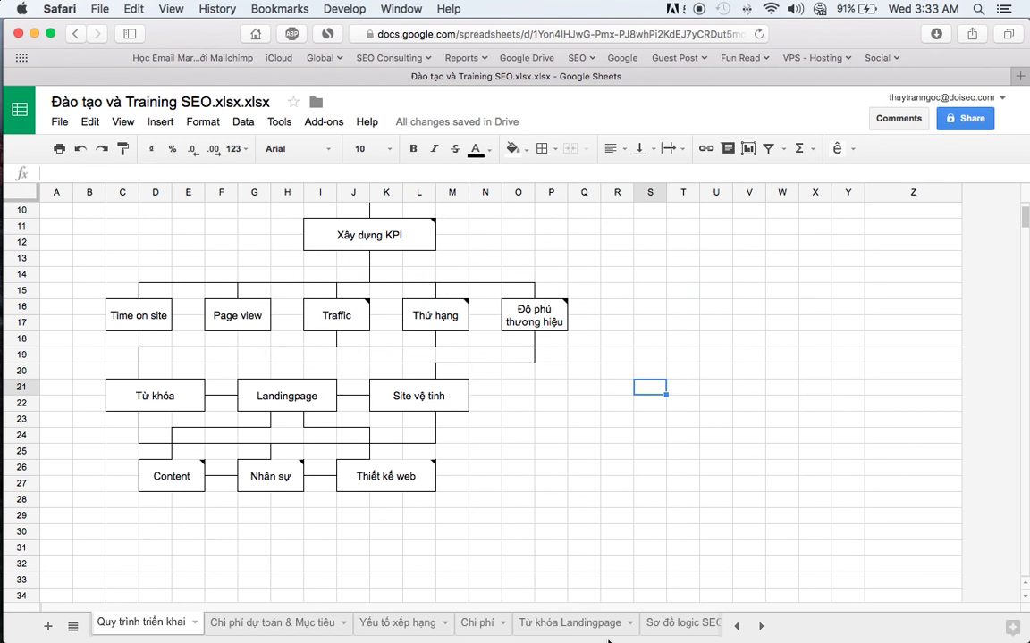
{"action": "left_click", "coordinate": [589, 635]}
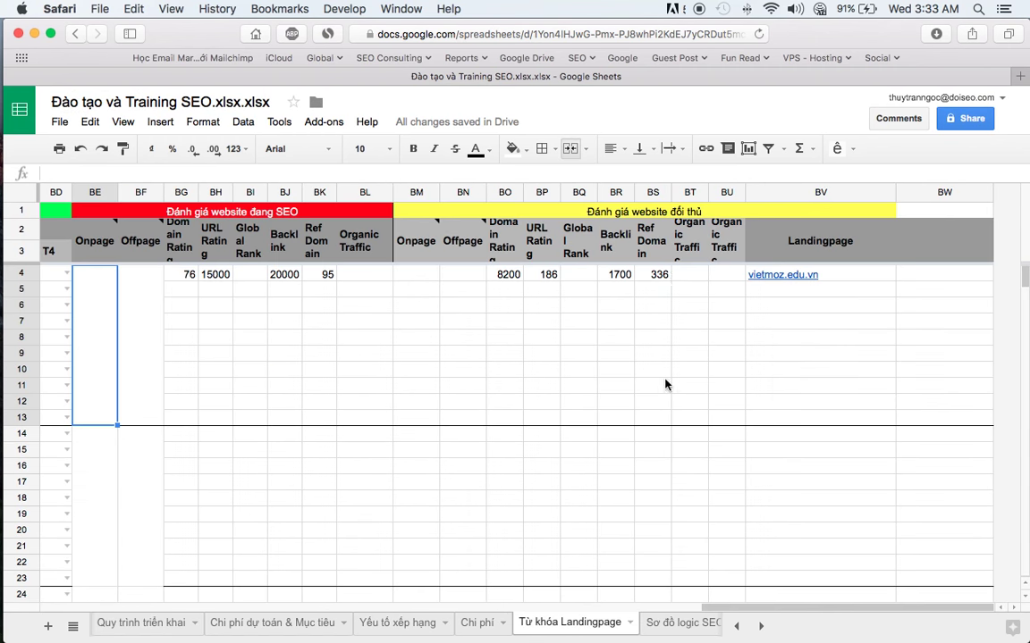
{"action": "left_click", "coordinate": [319, 279]}
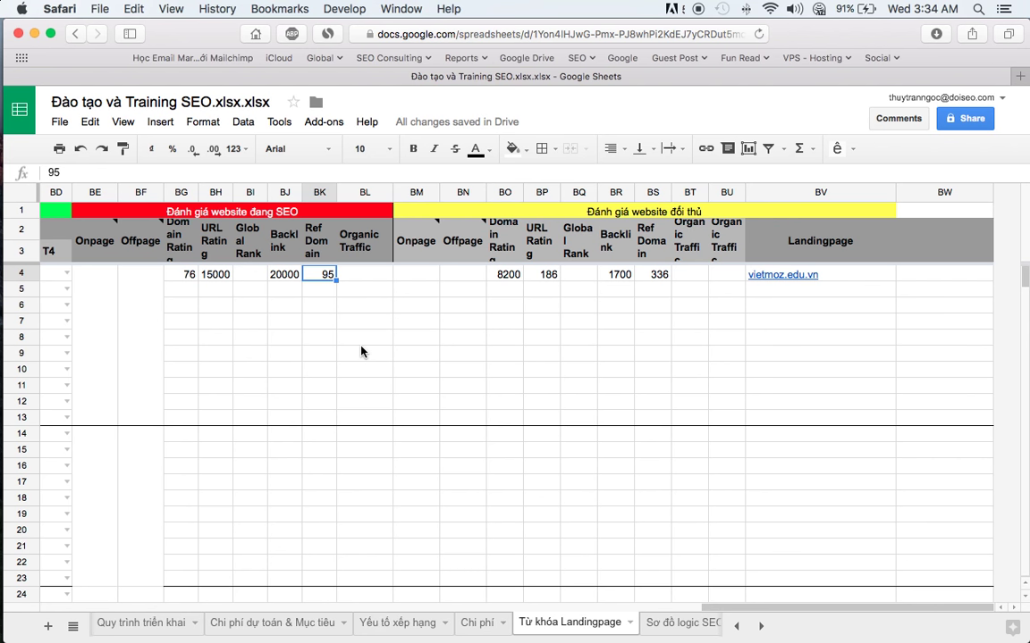
{"action": "left_click", "coordinate": [340, 276]}
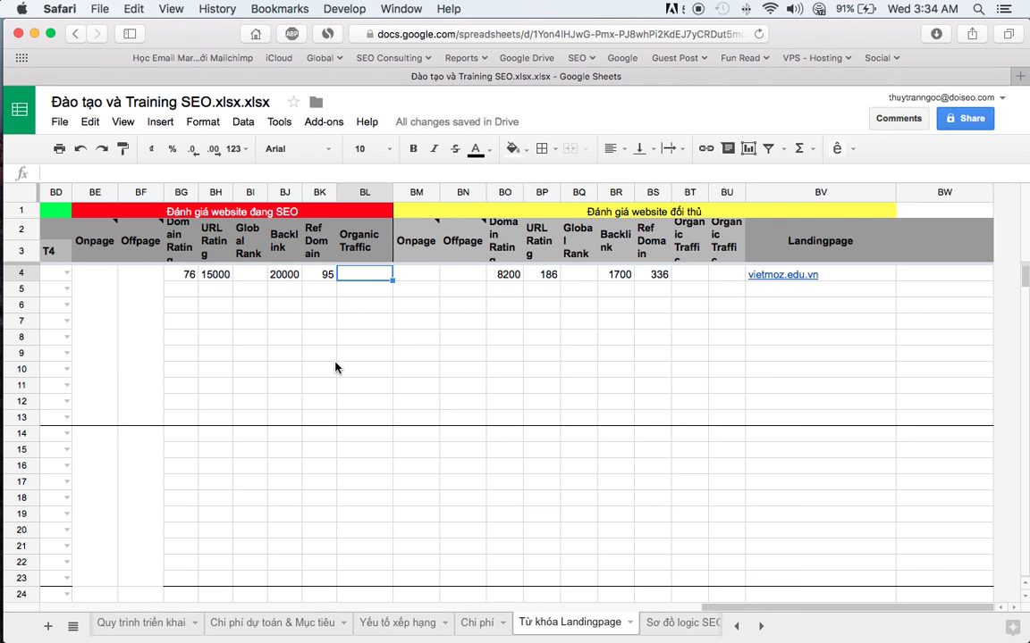
{"action": "left_click", "coordinate": [323, 273]}
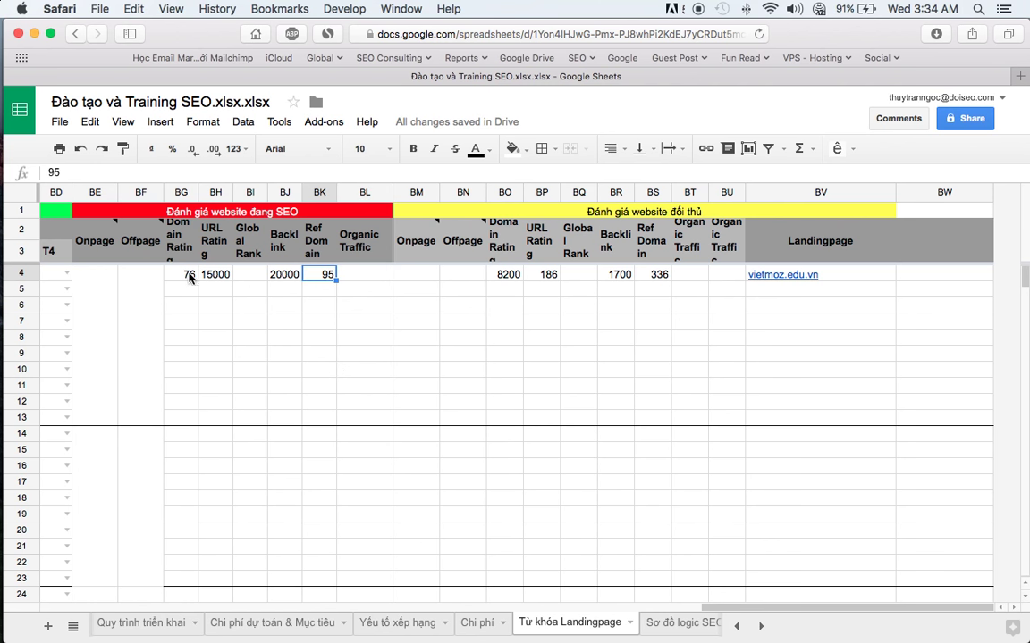
{"action": "left_click_drag", "start_coordinate": [186, 274], "coordinate": [350, 279]}
{"action": "left_click", "coordinate": [348, 289]}
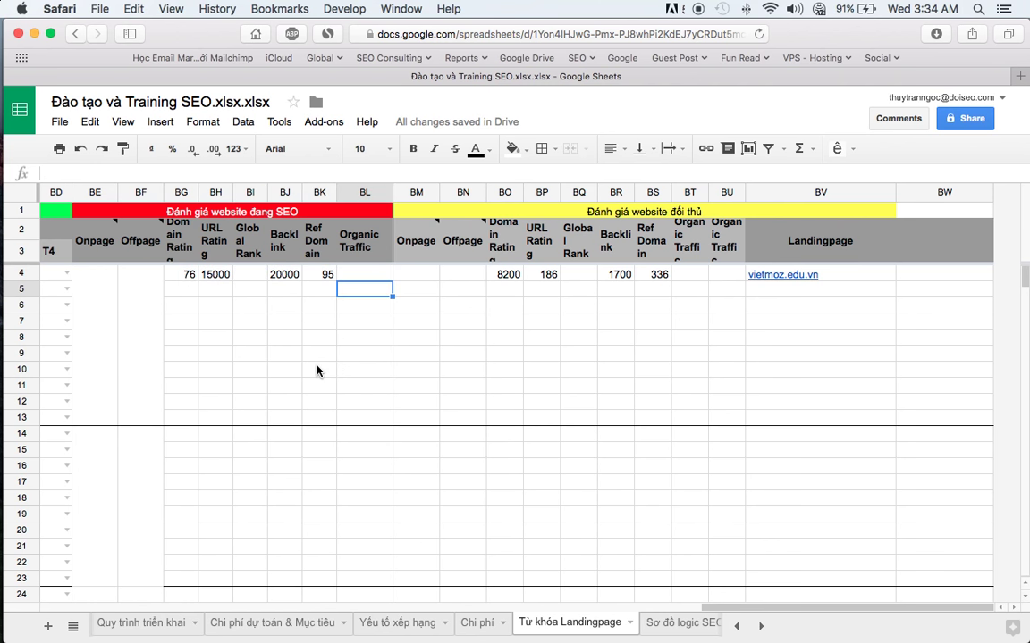
{"action": "scroll", "coordinate": [316, 371], "scroll_direction": "left", "scroll_amount": 15}
{"action": "left_click", "coordinate": [161, 623]}
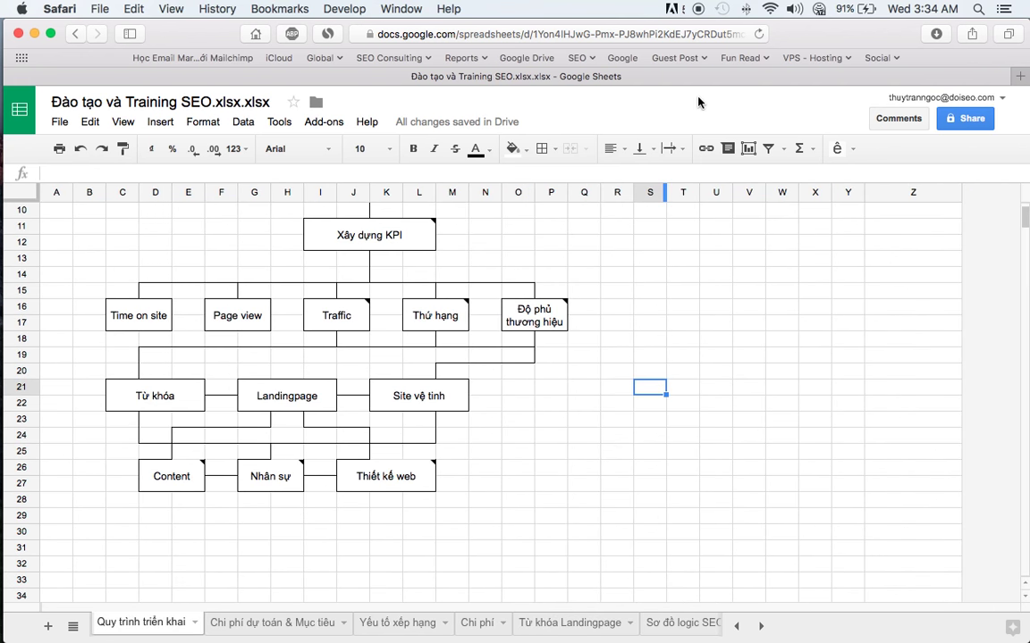
- Enter the owner's email address in cell T15 beside the KPI diagram, then switch to Firefox
{"action": "left_click", "coordinate": [726, 292]}
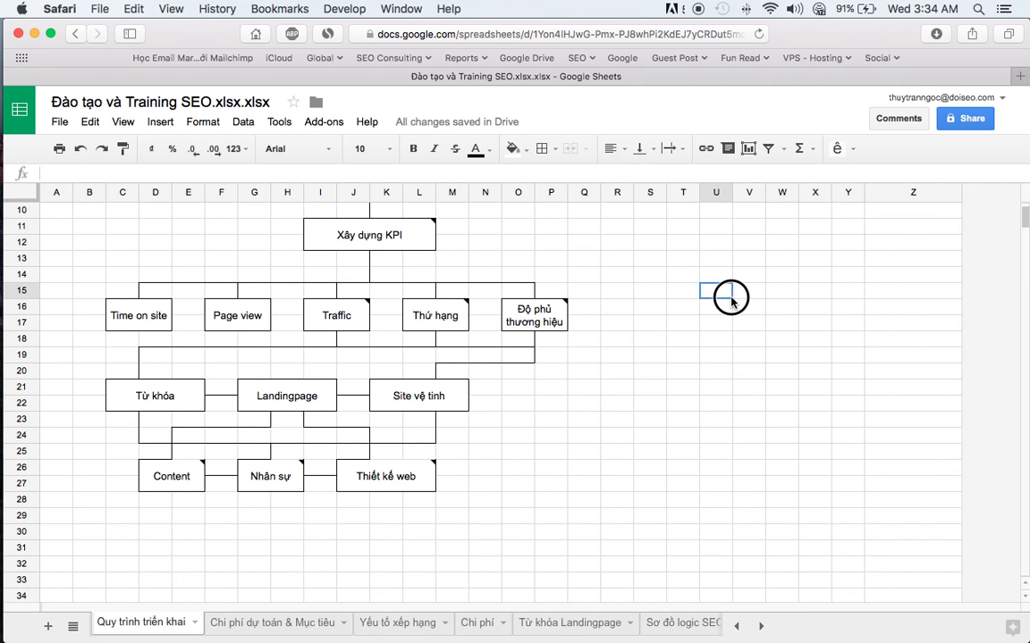
{"action": "left_click", "coordinate": [676, 295]}
{"action": "type", "text": "cont"}
{"action": "key", "text": "BackSpace"}
{"action": "key", "text": "BackSpace"}
{"action": "key", "text": "BackSpace"}
{"action": "key", "text": "BackSpace"}
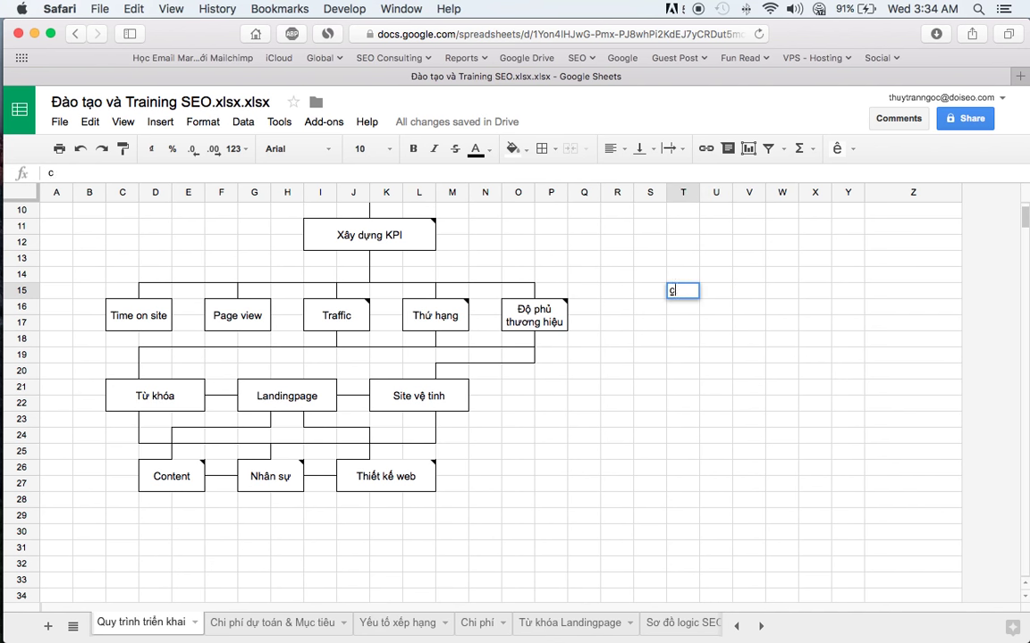
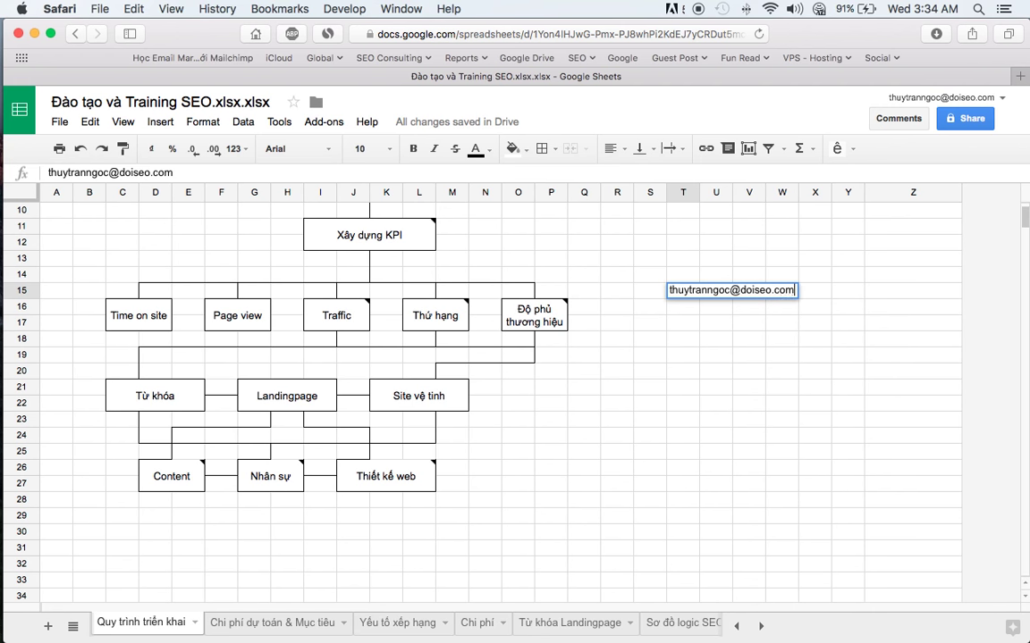
{"action": "key", "text": "Return"}
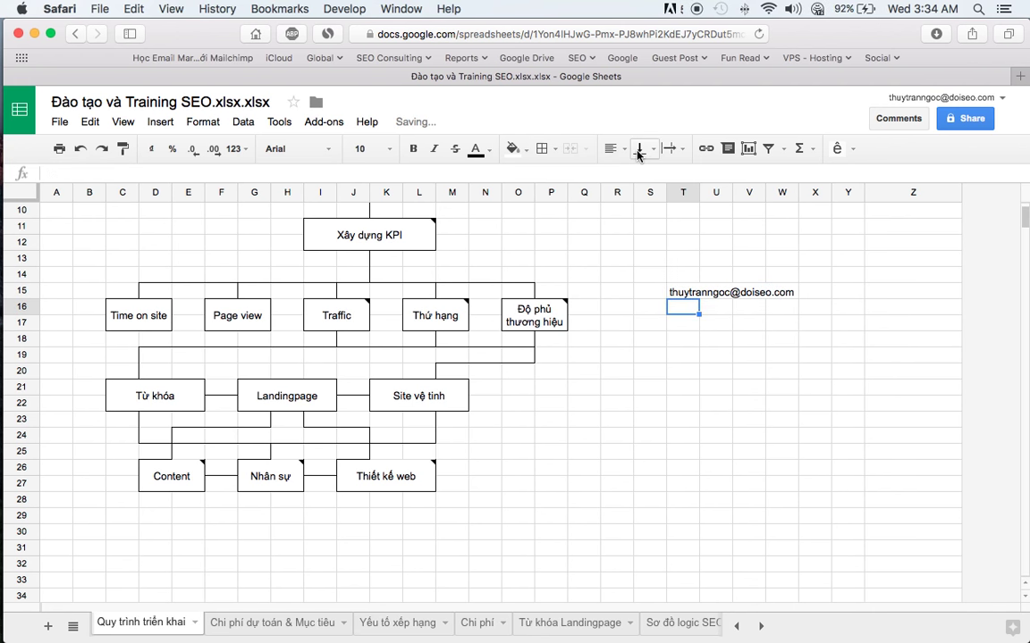
{"action": "key", "text": "super+Tab"}
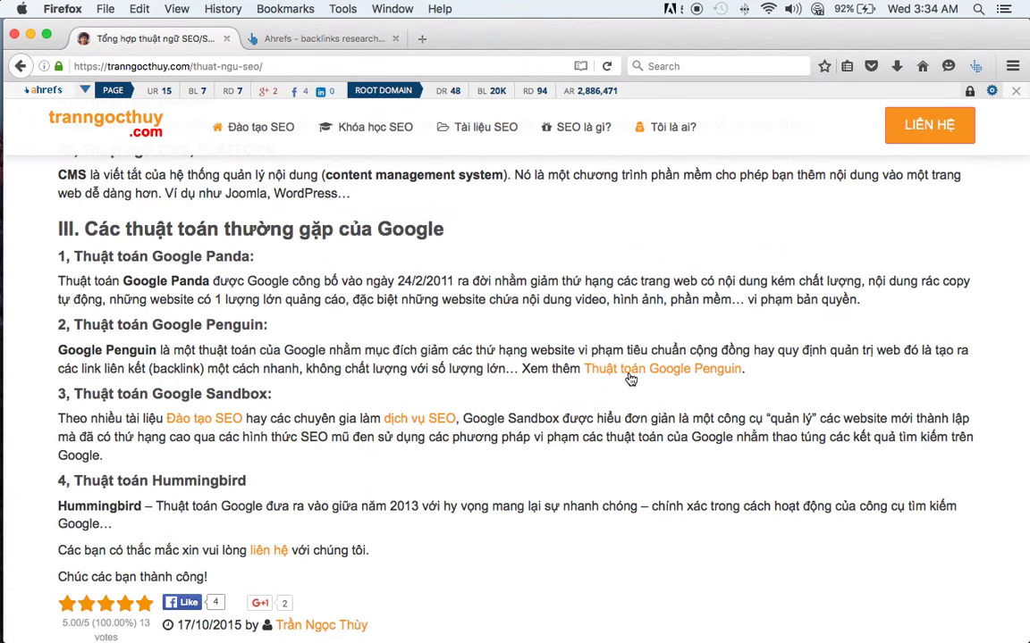
- Copy the Facebook link from the training site's footer and paste it into cell T16
{"action": "scroll", "coordinate": [629, 379], "scroll_direction": "down", "scroll_amount": 5}
{"action": "right_click", "coordinate": [798, 560]}
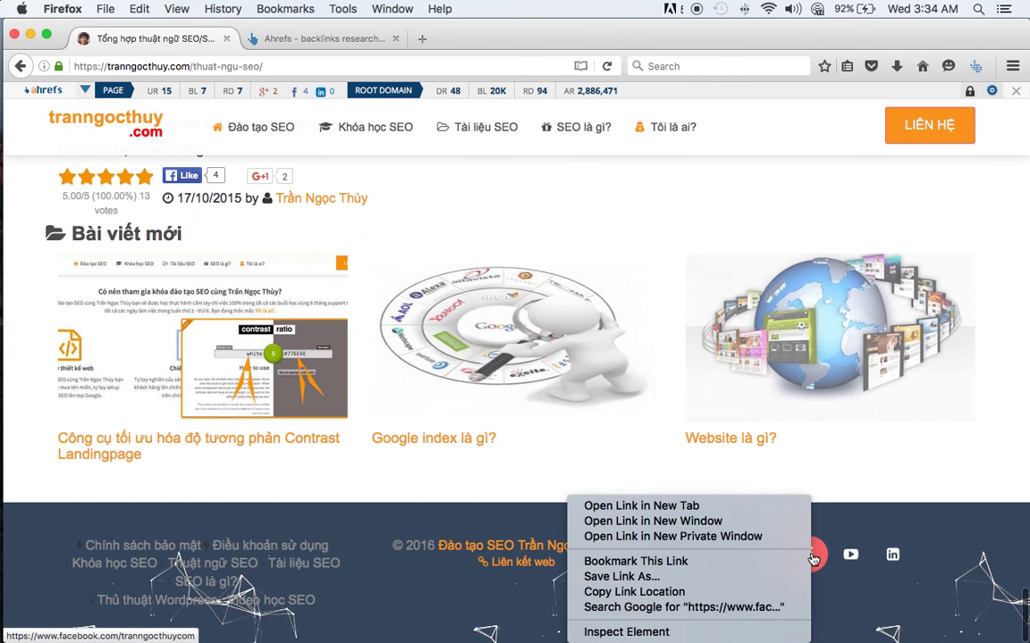
{"action": "left_click", "coordinate": [666, 588]}
{"action": "key", "text": "super+Tab"}
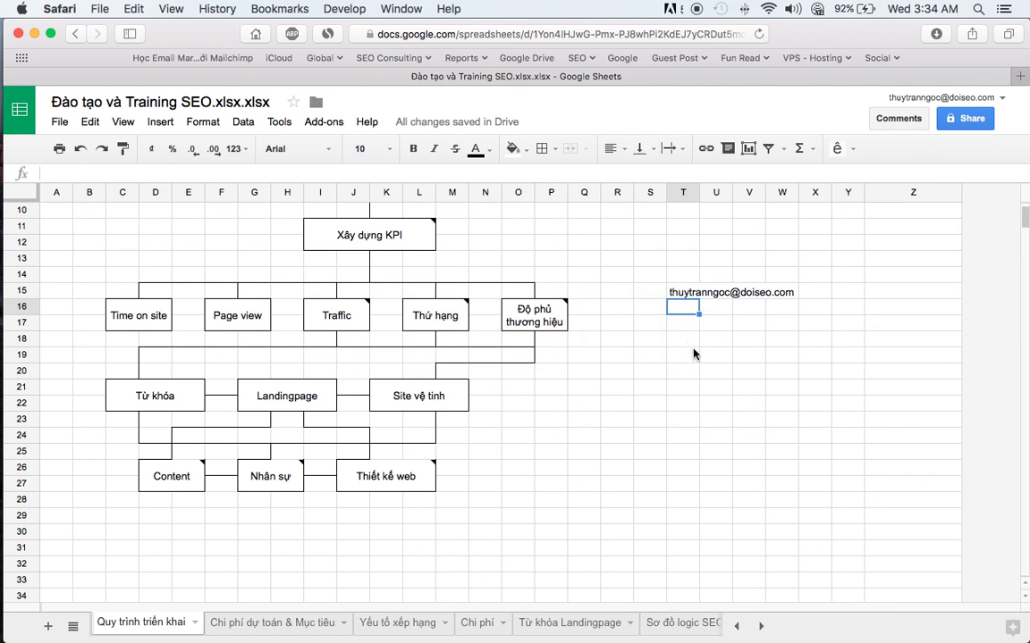
{"action": "type", "text": "https://www.facebook.com/tranngocthuycom"}
{"action": "left_click", "coordinate": [775, 356]}
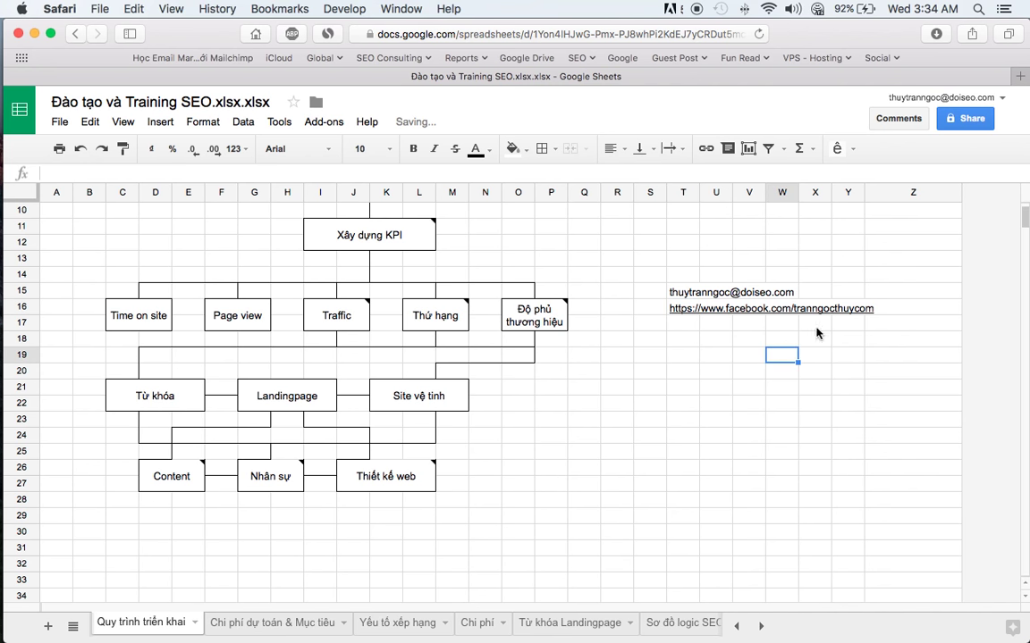
- Load the copied Facebook page URL in Firefox to verify the link works
{"action": "key", "text": "super+Tab"}
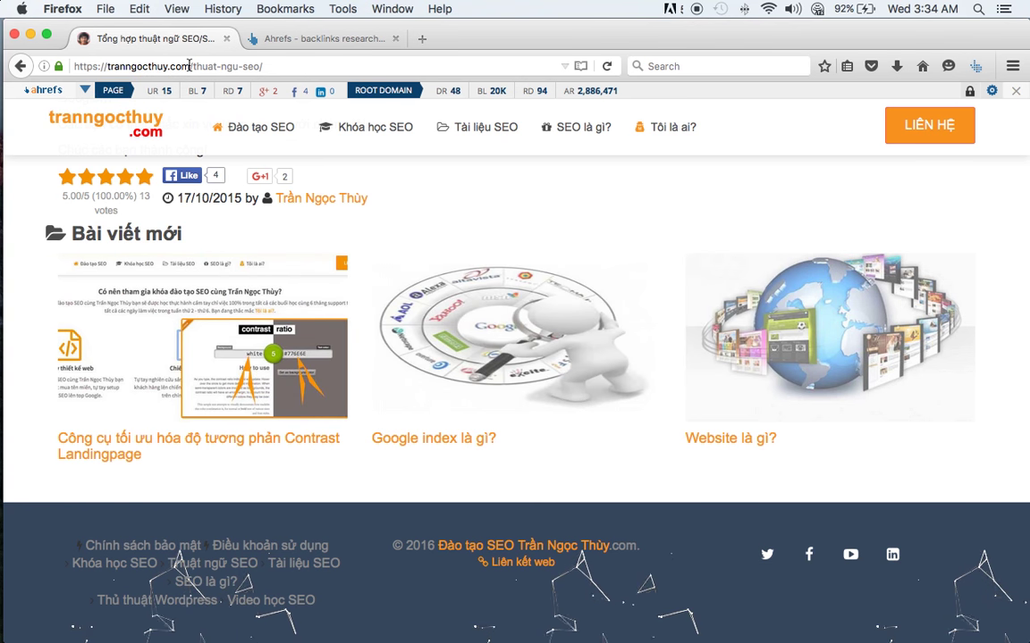
{"action": "left_click", "coordinate": [189, 65]}
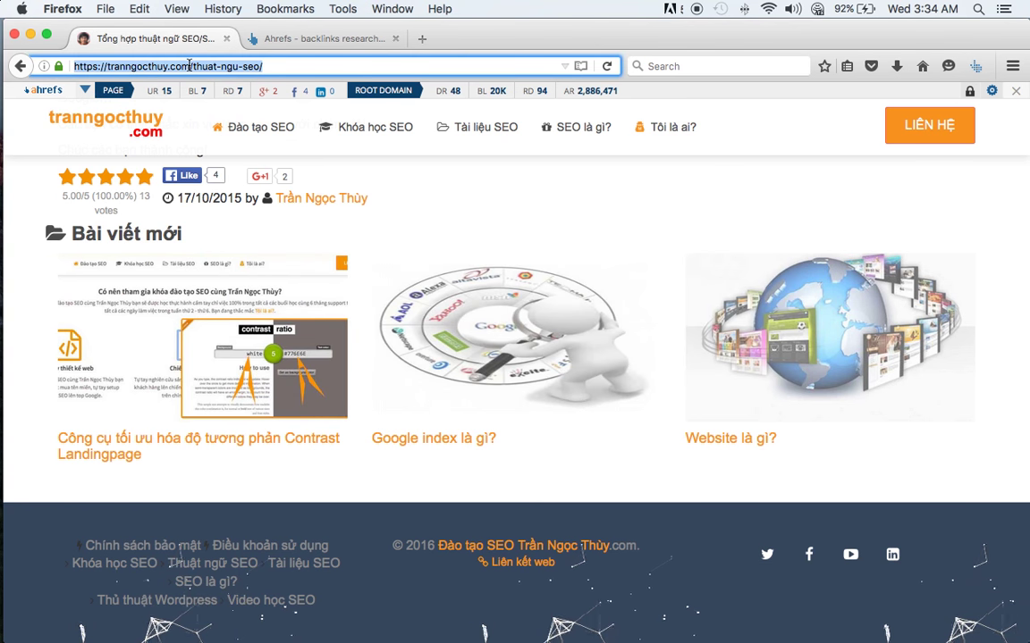
{"action": "type", "text": "https://www.facebook.com/tranngocthuycom"}
{"action": "key", "text": "Return"}
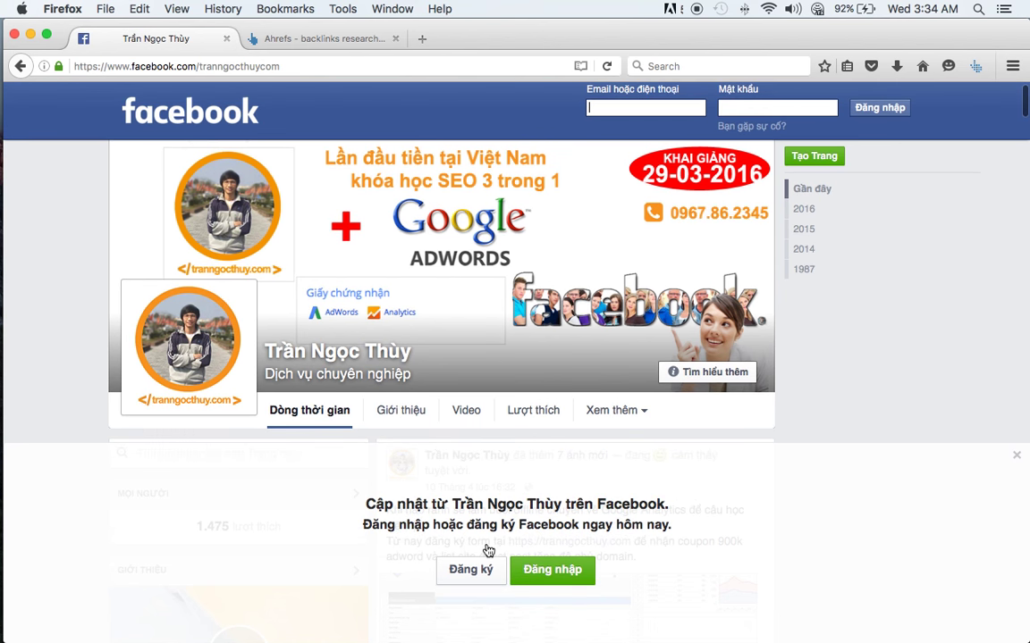
{"action": "scroll", "coordinate": [423, 277], "scroll_direction": "down", "scroll_amount": 3}
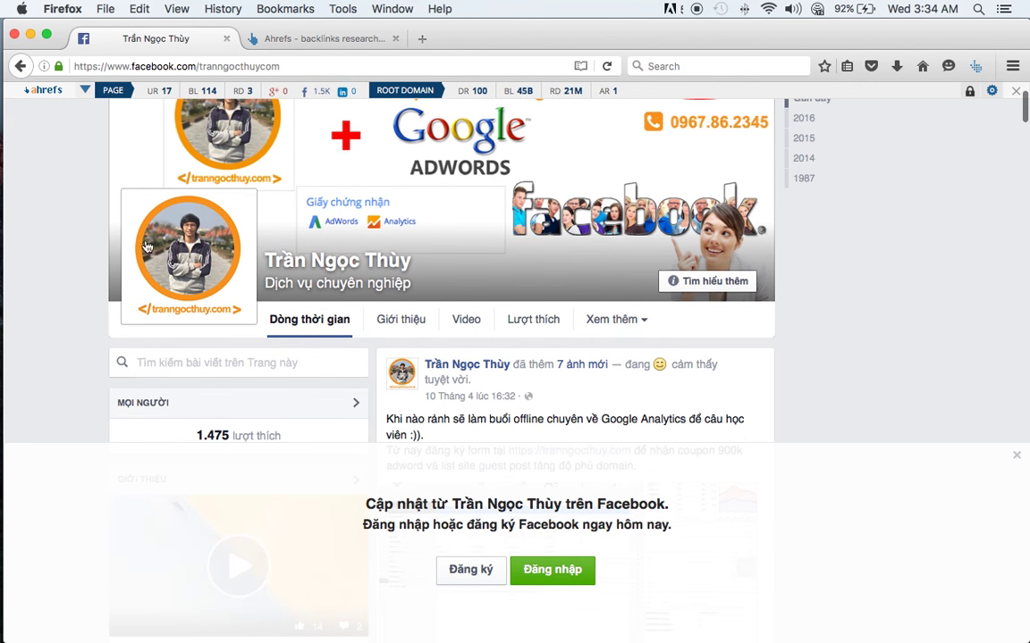
- Close the Facebook page tab and select cell T17 in the spreadsheet
{"action": "left_click", "coordinate": [227, 41]}
{"action": "key", "text": "super+Tab"}
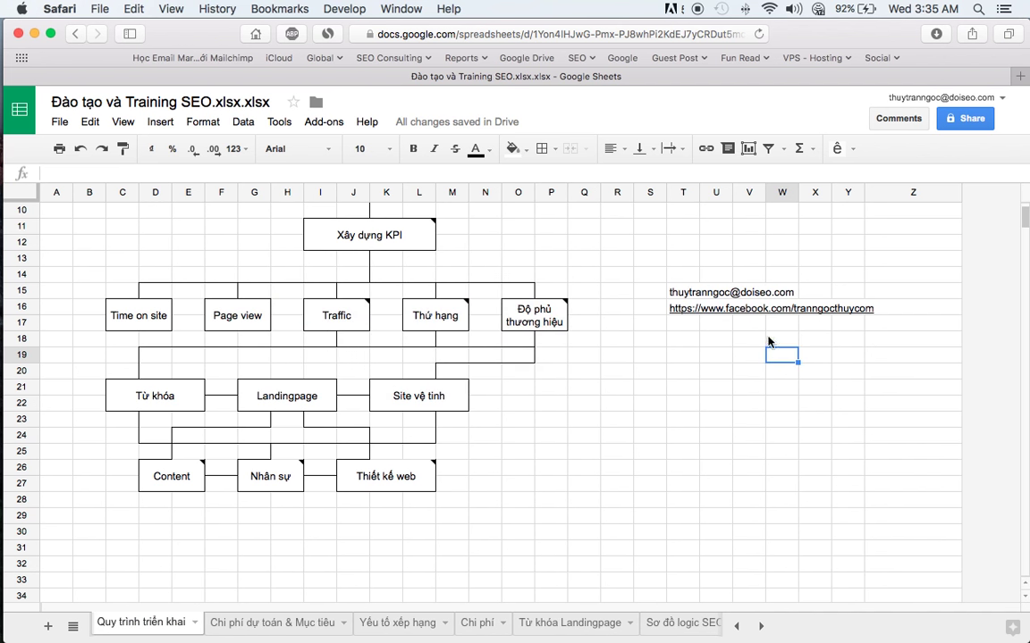
{"action": "left_click", "coordinate": [688, 331]}
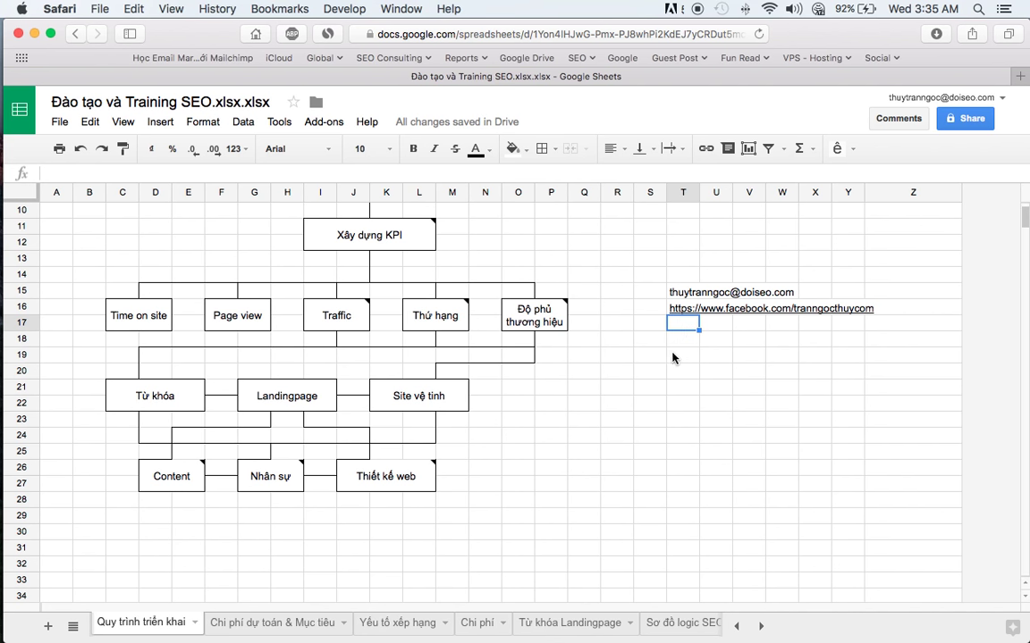